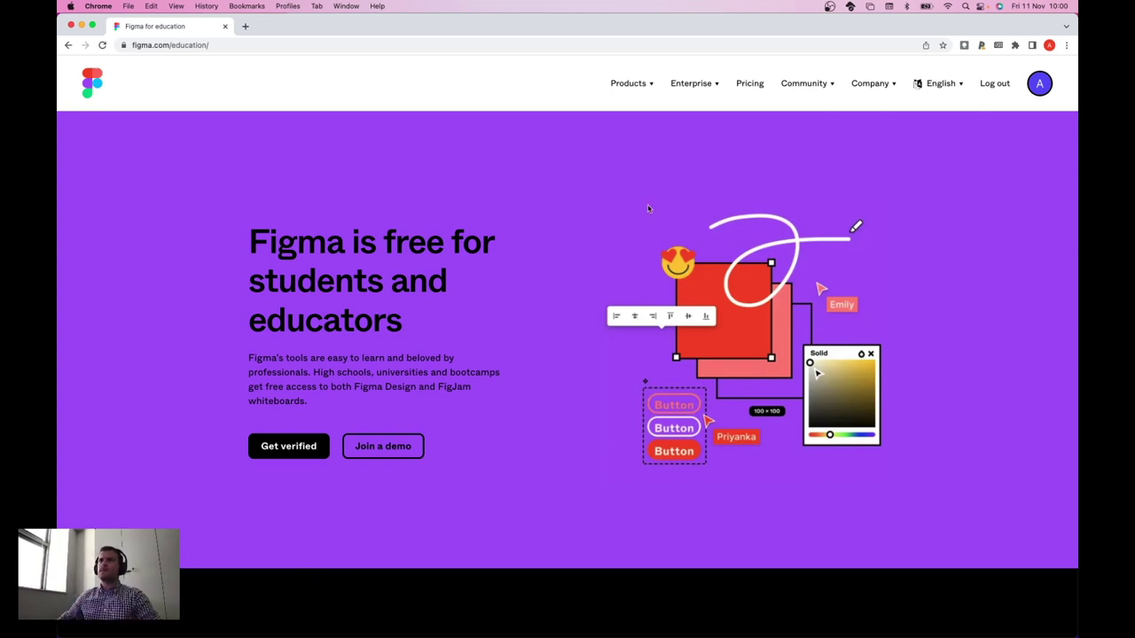
- Remove 'education/' from the Chrome address so it points to figma.com
left_click(147, 44)
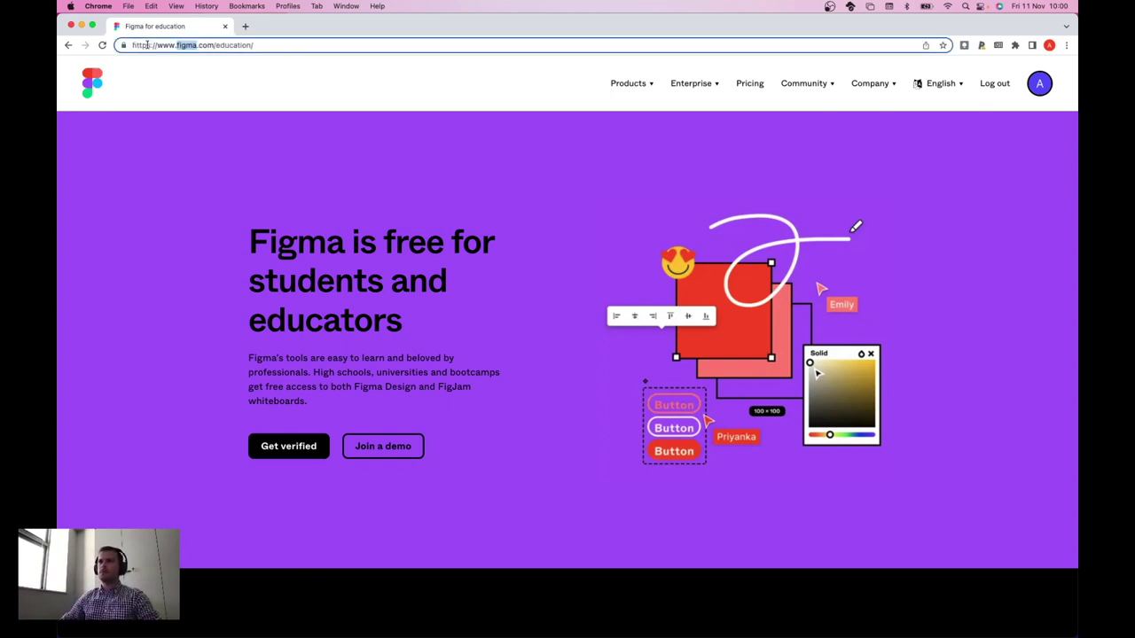
triple_click(206, 44)
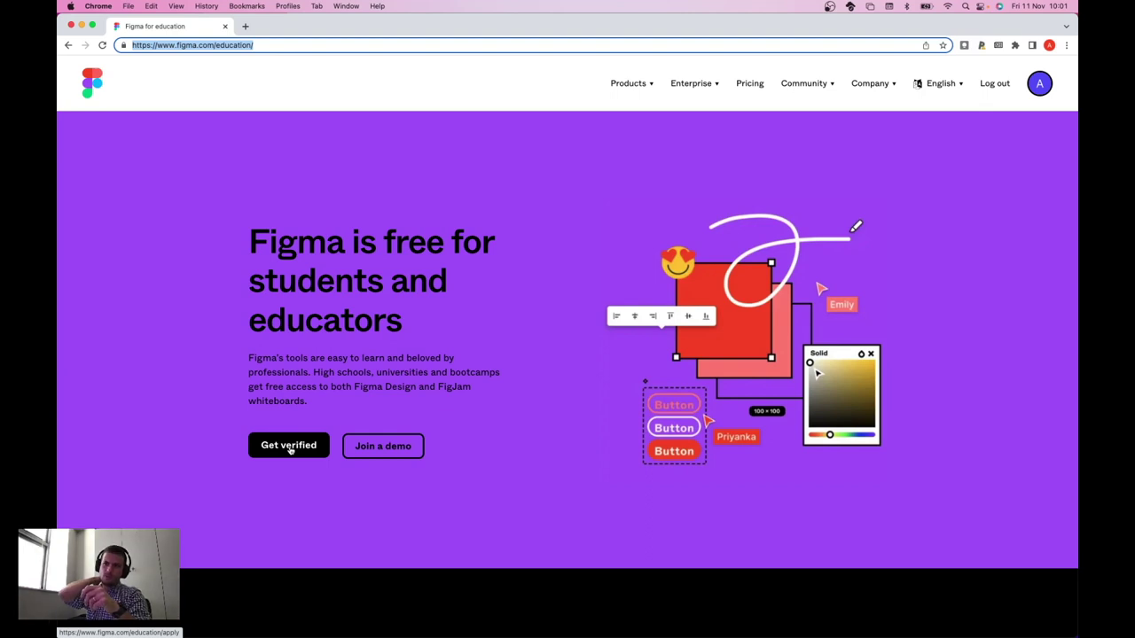
left_click(163, 221)
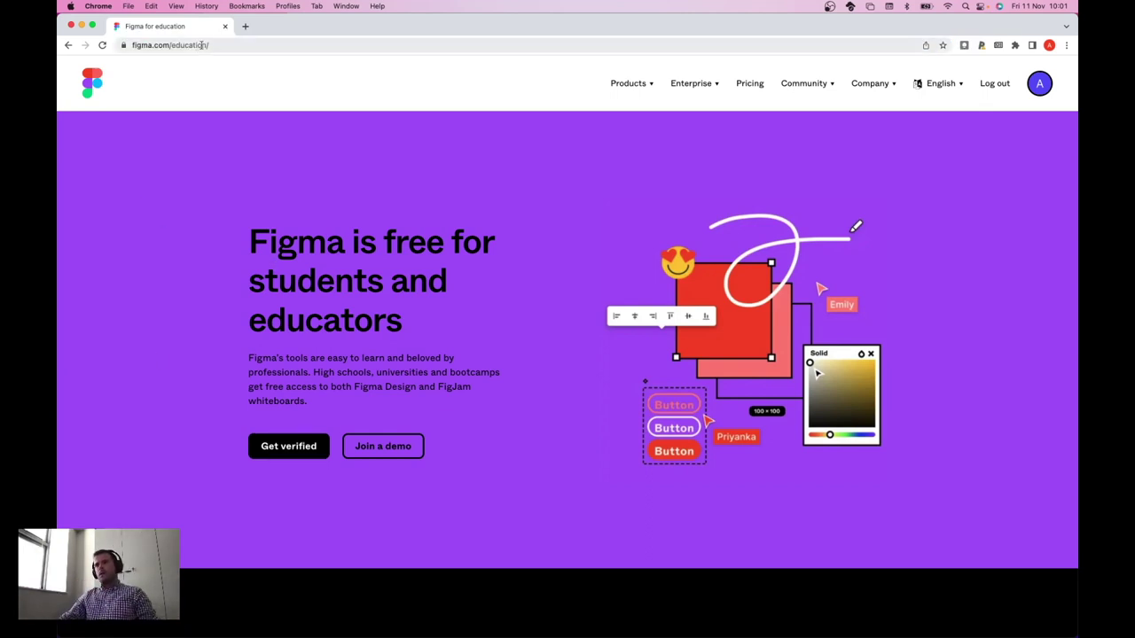
left_click_drag(175, 46, 278, 48)
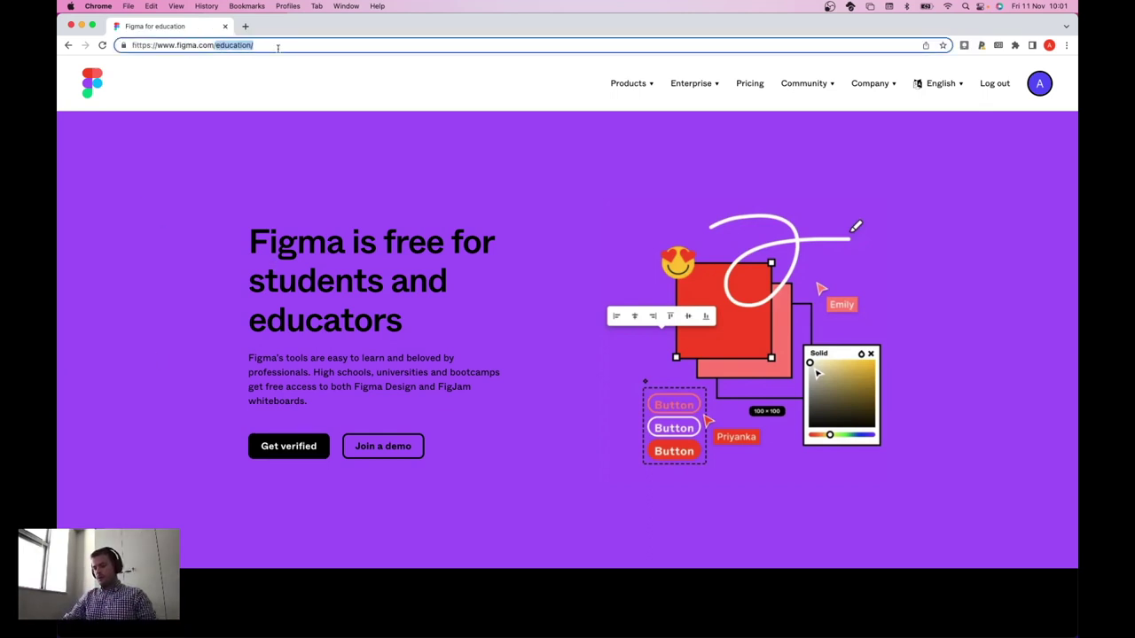
key("BackSpace")
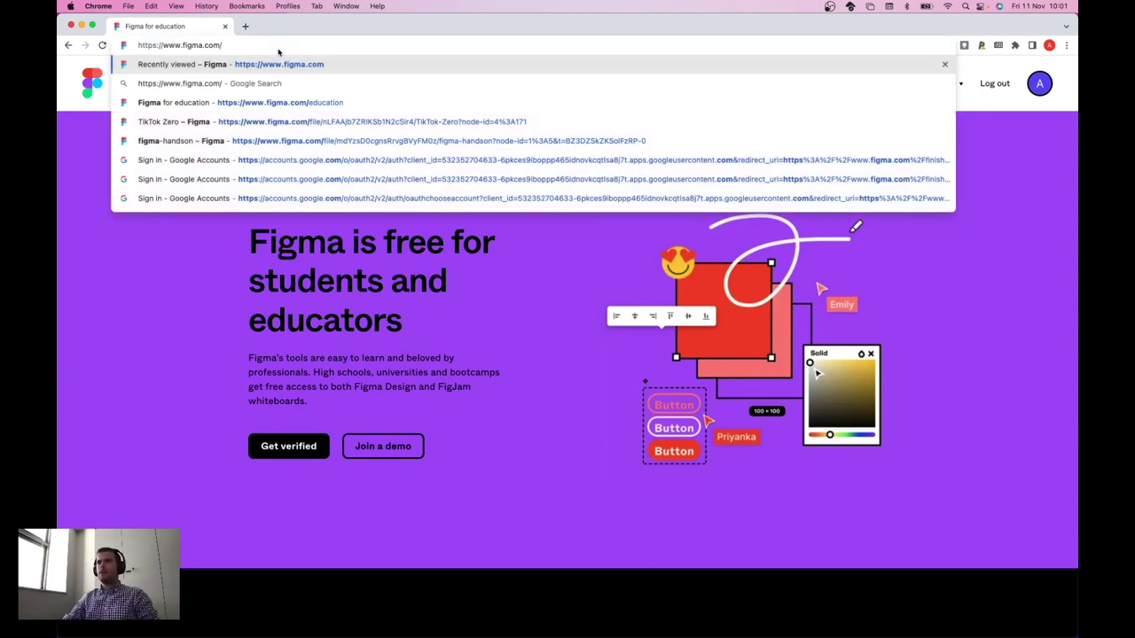
- Load figma.com and create a new blank design file from Recently viewed
key("Return")
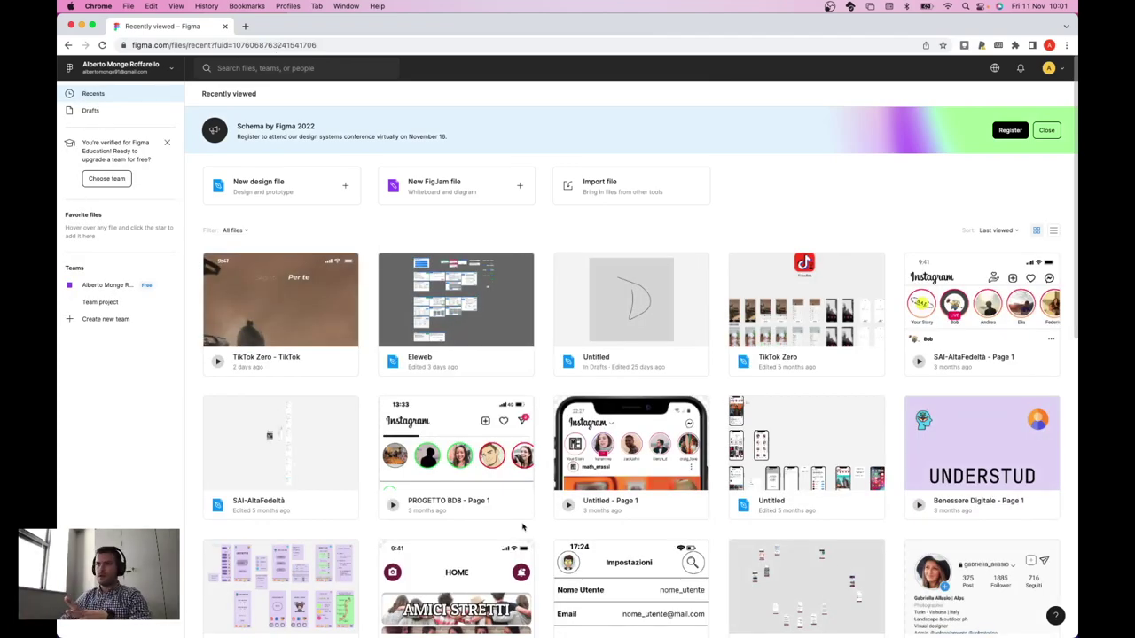
scroll(537, 319, "down", 5)
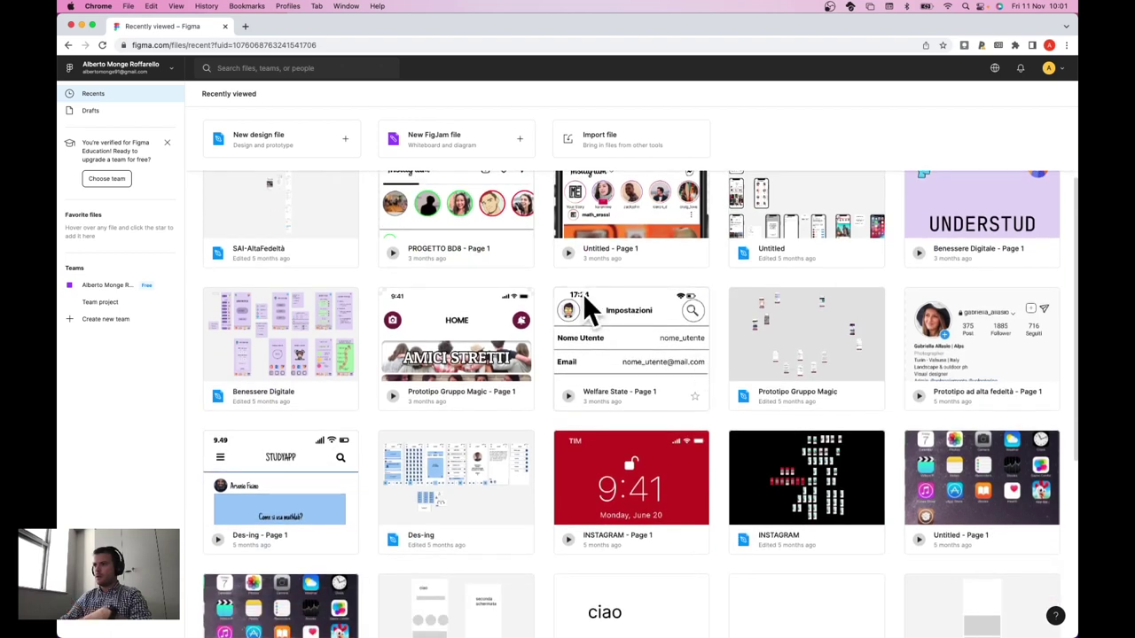
scroll(583, 310, "up", 5)
scroll(587, 326, "down", 1)
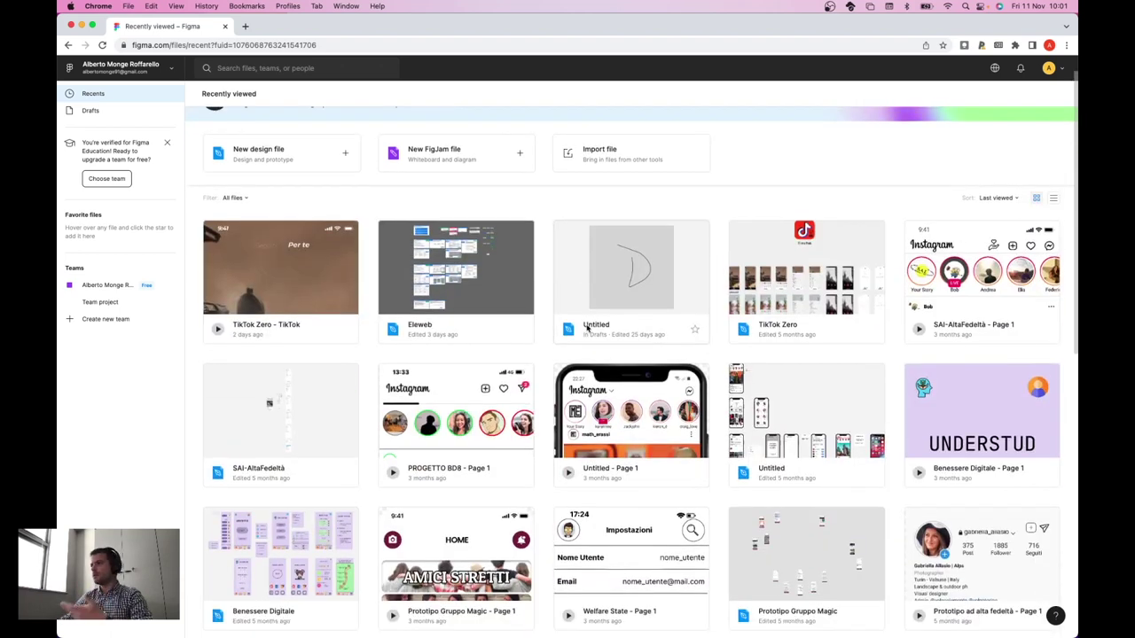
scroll(587, 327, "up", 1)
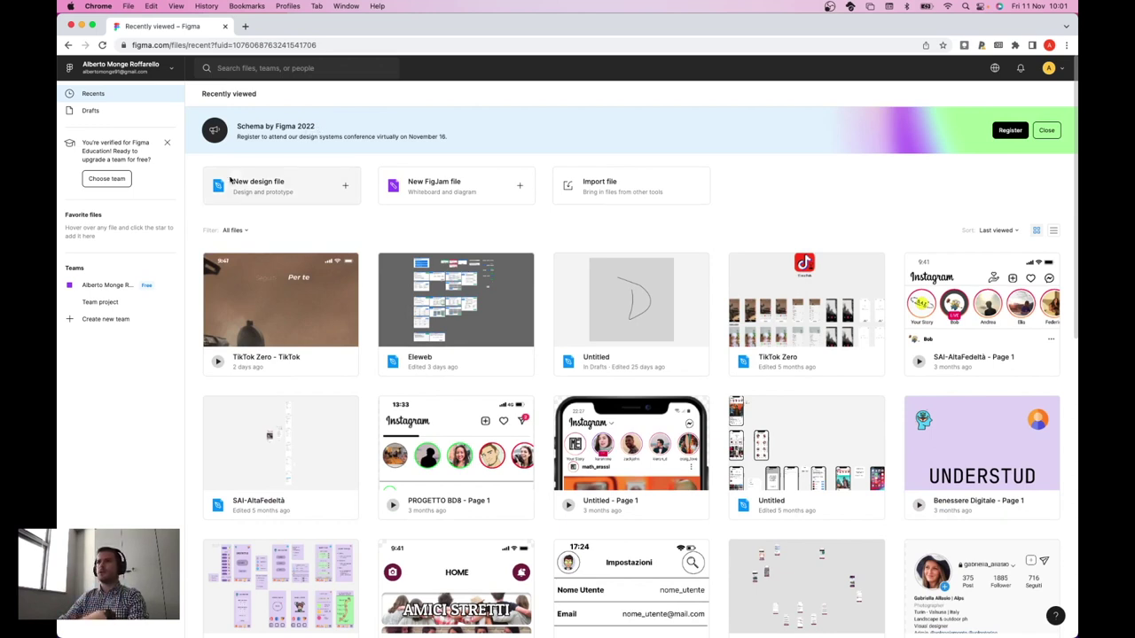
left_click(291, 186)
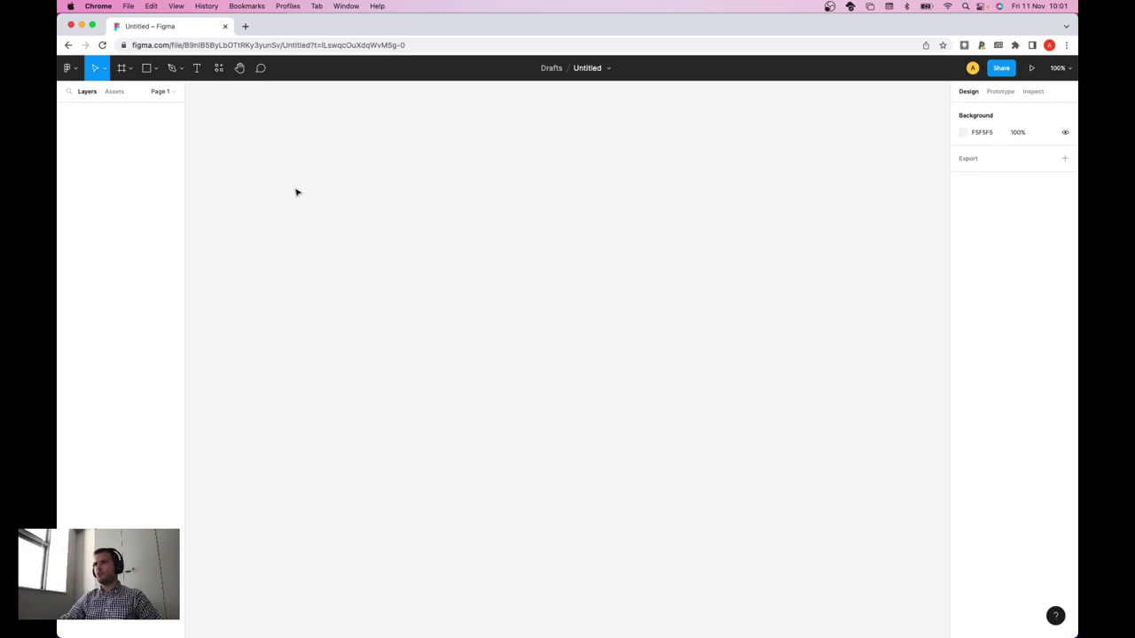
- Rename the Untitled design file to 'figma-handson'
left_click(580, 69)
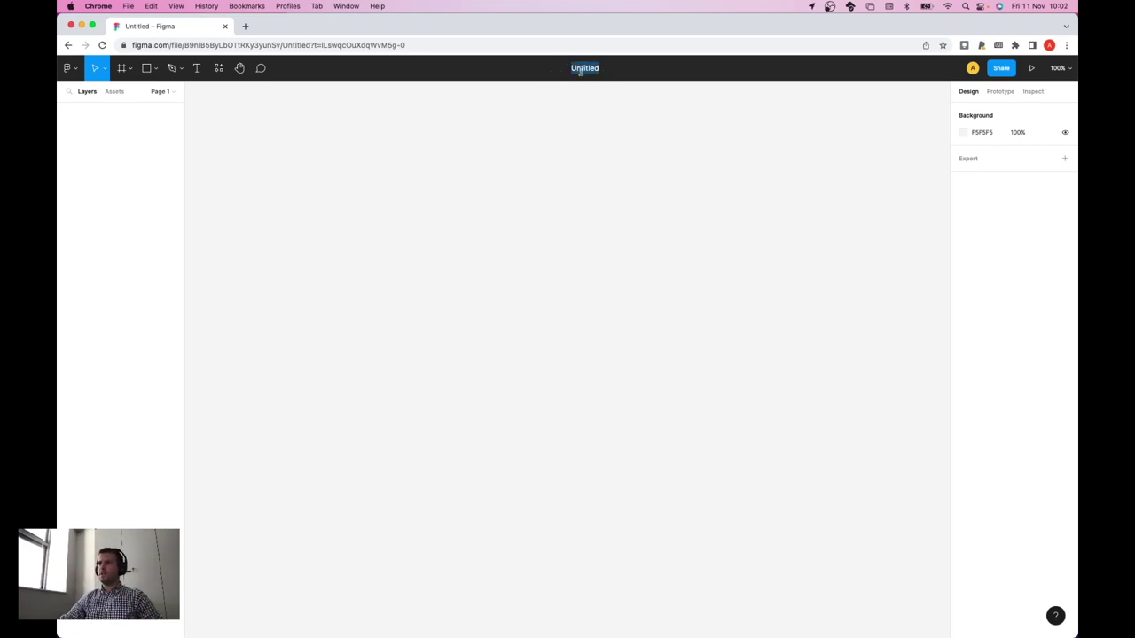
type("figma-")
key("Return")
type("-handson")
key("Return")
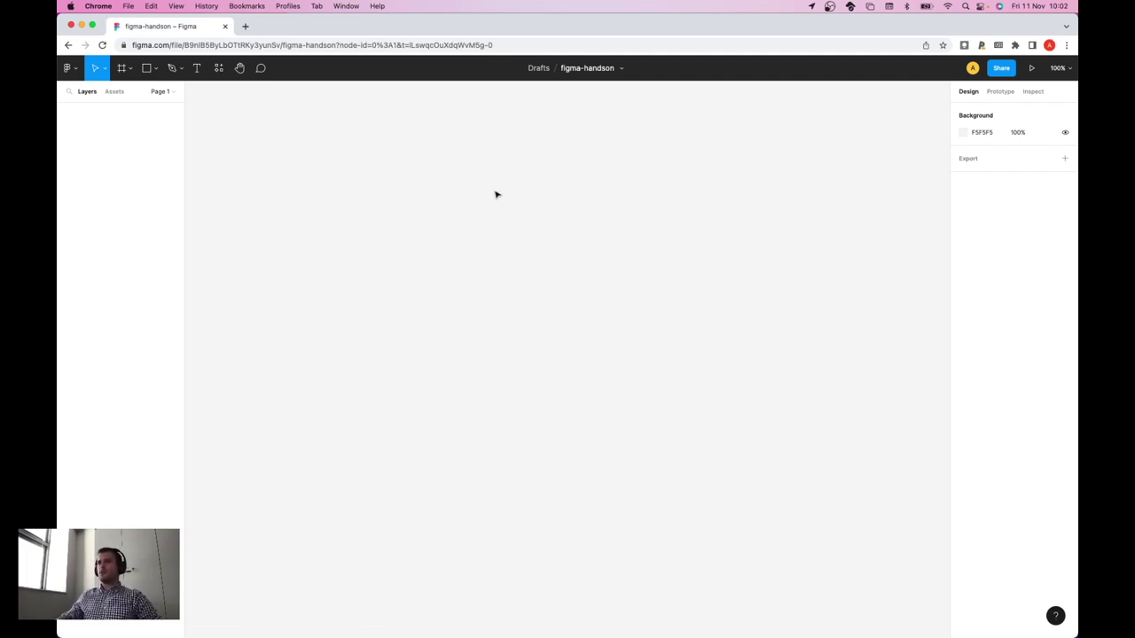
- Leave commenting mode on and open the Share dialog for figma-handson
left_click(261, 69)
left_click(260, 69)
left_click(260, 69)
left_click(262, 70)
left_click(261, 70)
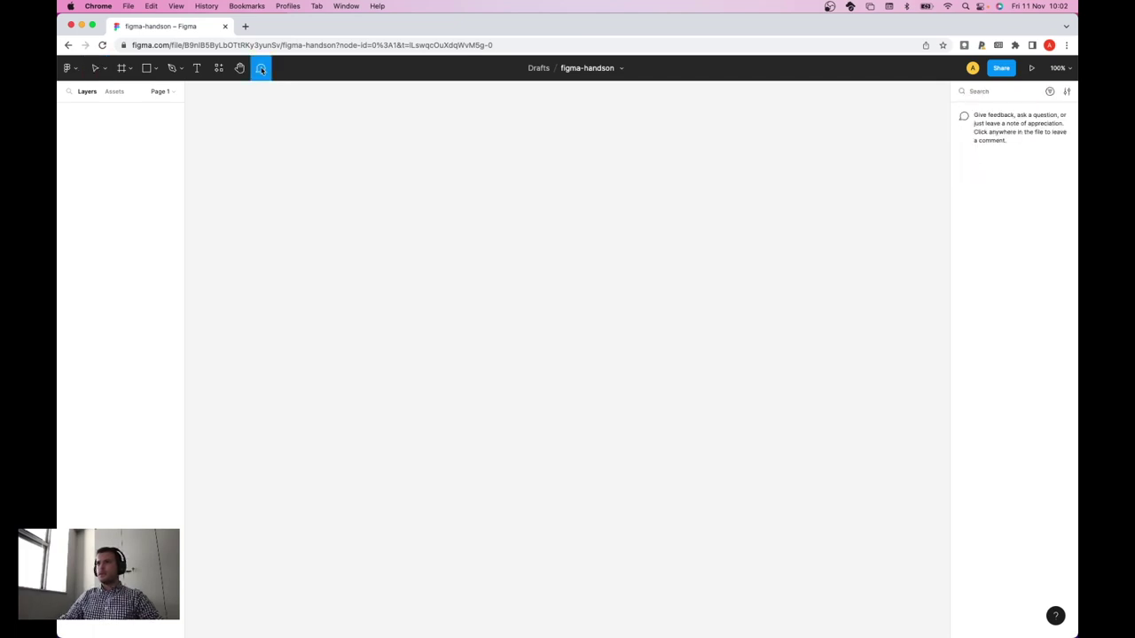
left_click(1002, 69)
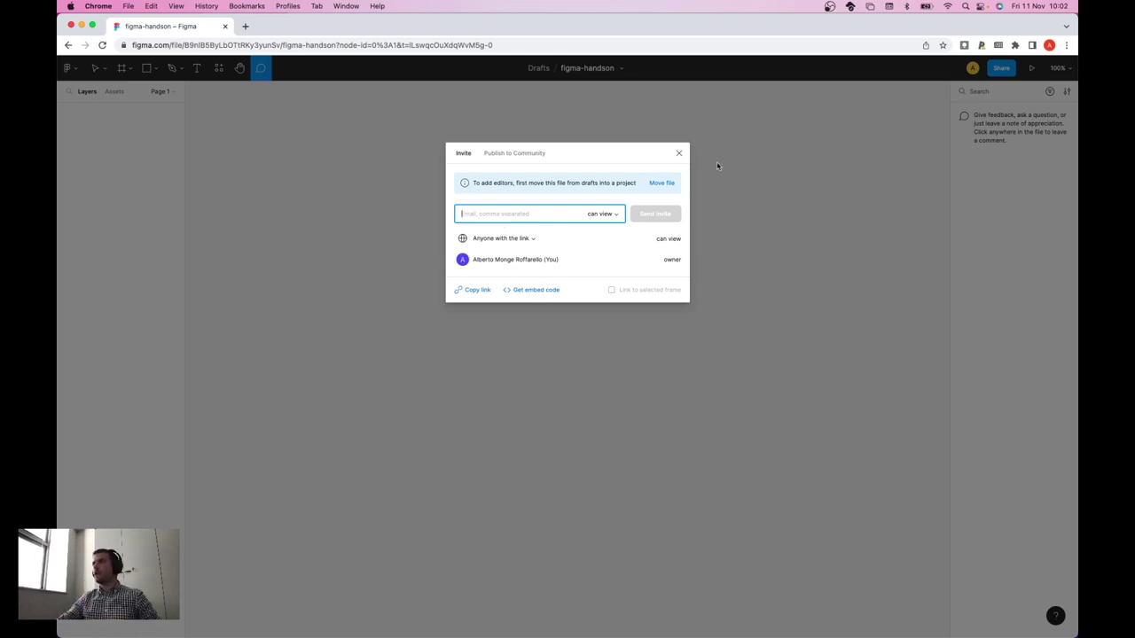
- Close the Invite dialog to get back to the figma-handson canvas
left_click(679, 154)
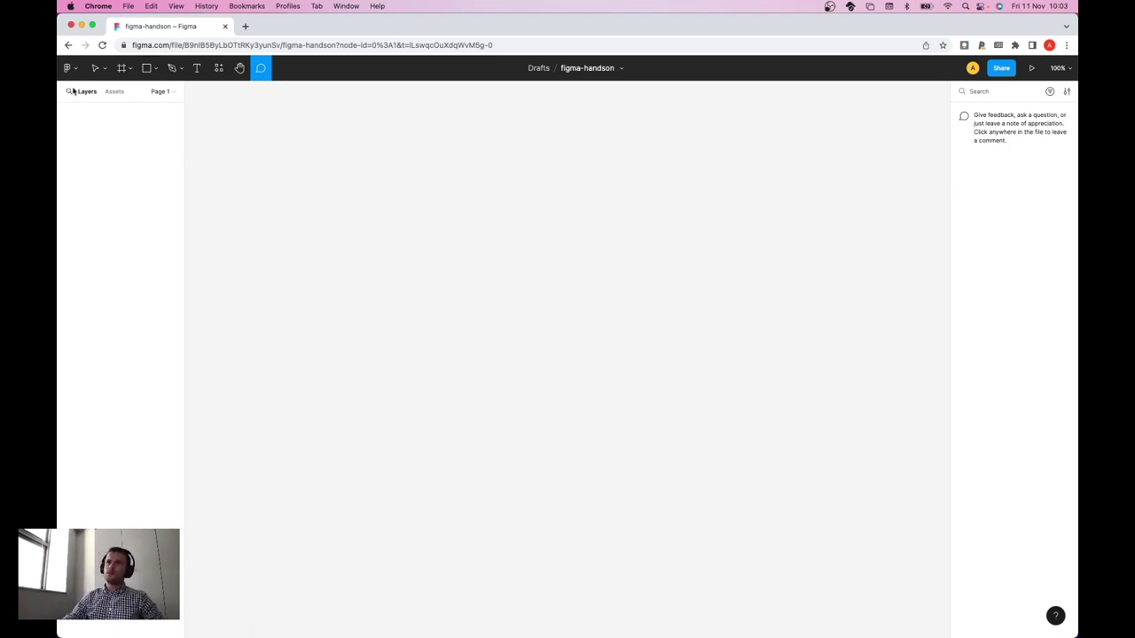
- Pick the Frame tool to list phone presets from iPhone 14 (390×844) to Android Large
left_click(162, 93)
left_click(163, 94)
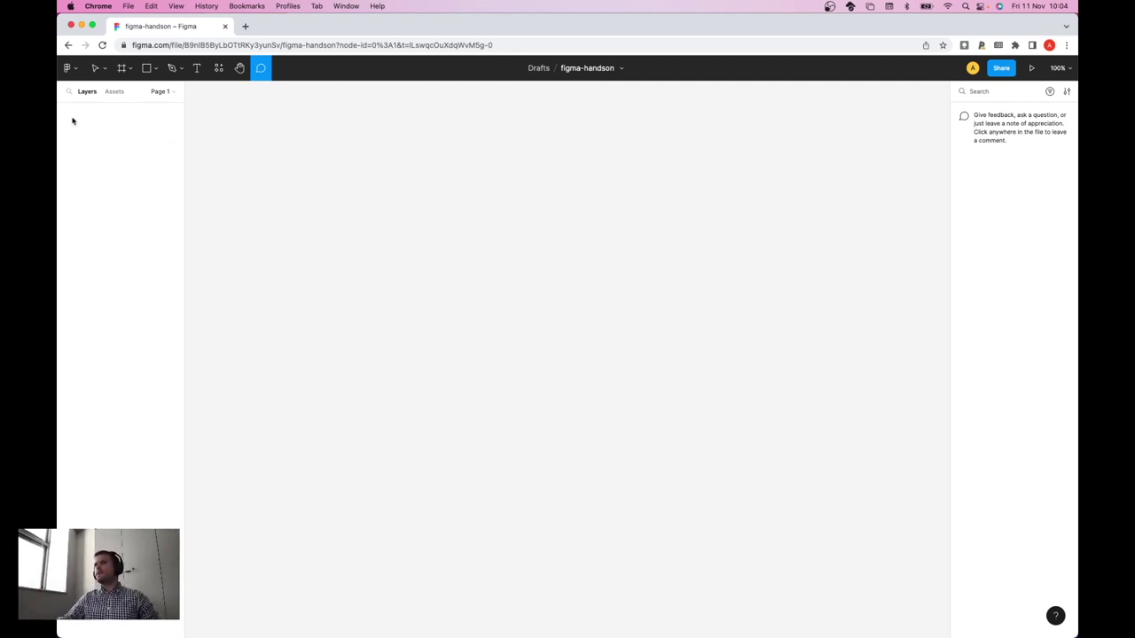
left_click(116, 72)
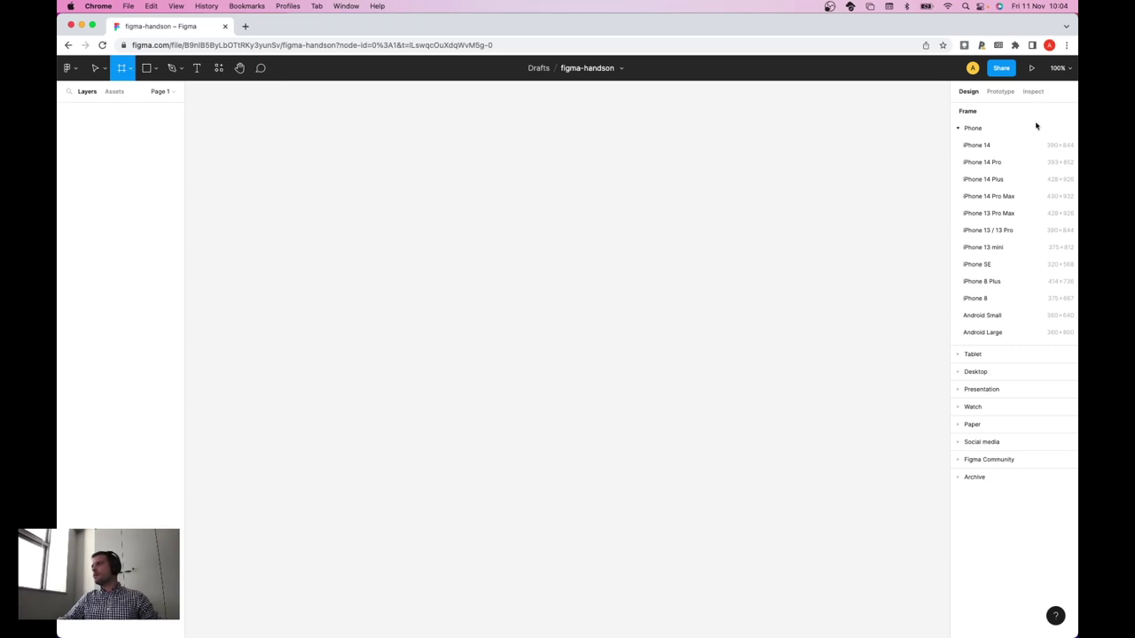
- Collapse the Phone preset group and switch to the Rectangle tool
left_click(957, 128)
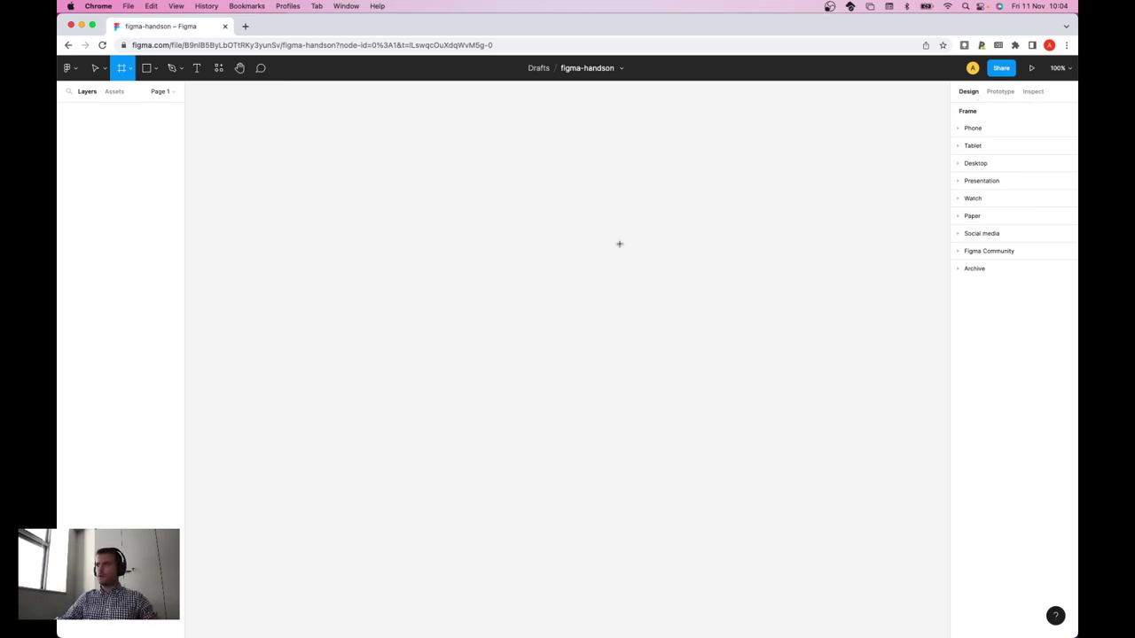
left_click(148, 68)
- Draw a 363×222 rectangle with EDEDED fill and a 3-weight black stroke
left_click(156, 69)
left_click(125, 92)
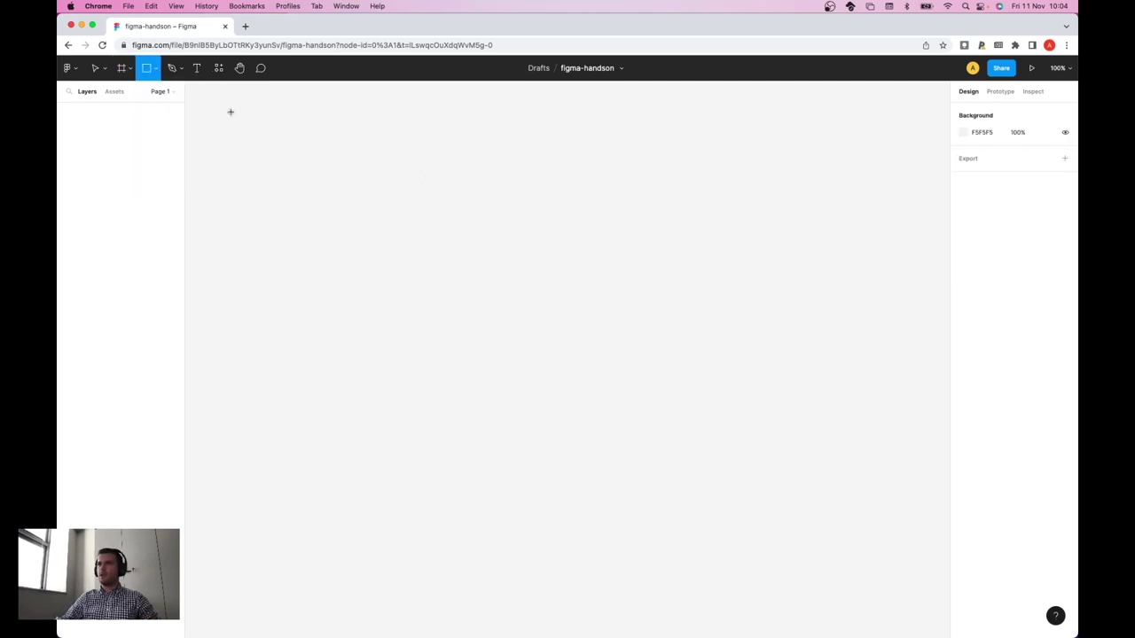
left_click_drag(311, 156, 504, 275)
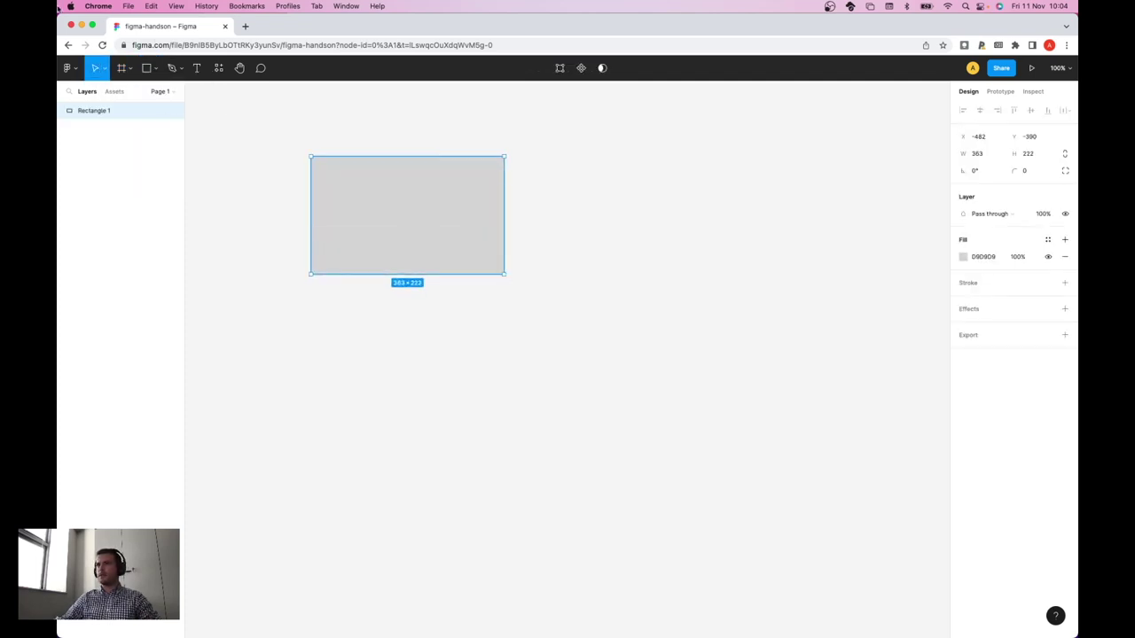
left_click(152, 69)
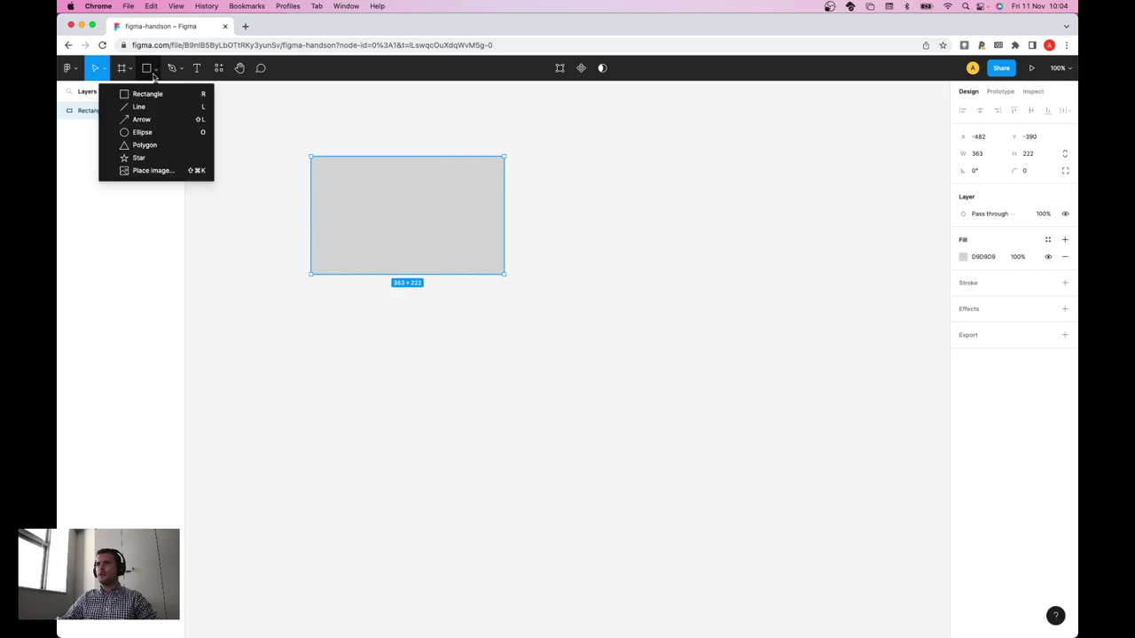
left_click(146, 93)
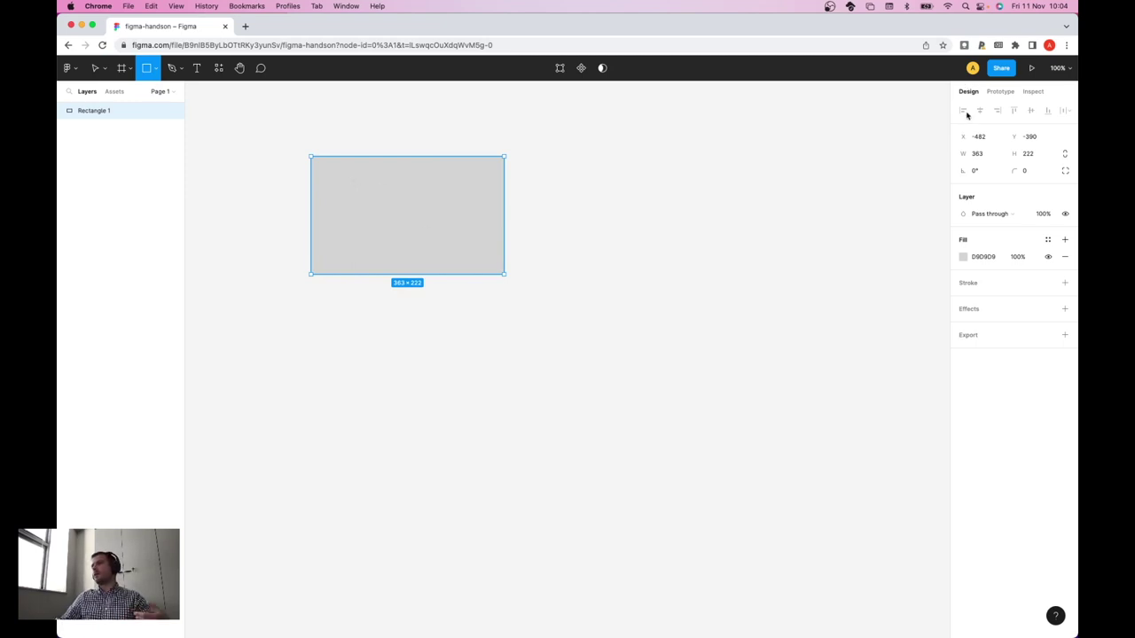
left_click(963, 257)
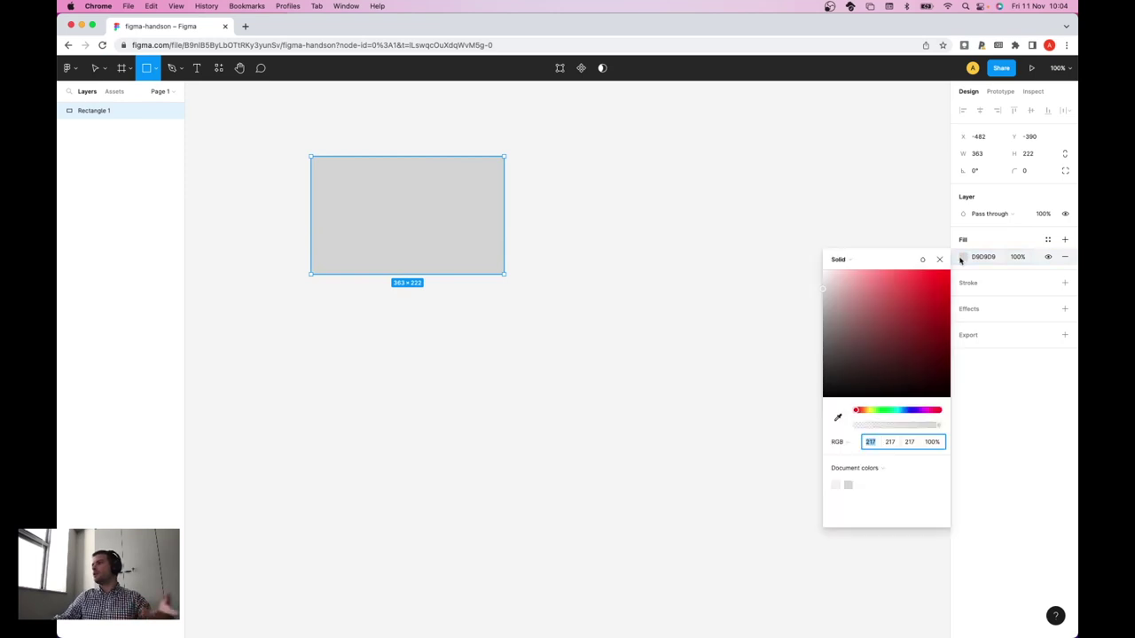
mouse_move(874, 302)
left_mouse_down()
mouse_move(924, 284)
mouse_move(823, 287)
left_mouse_up()
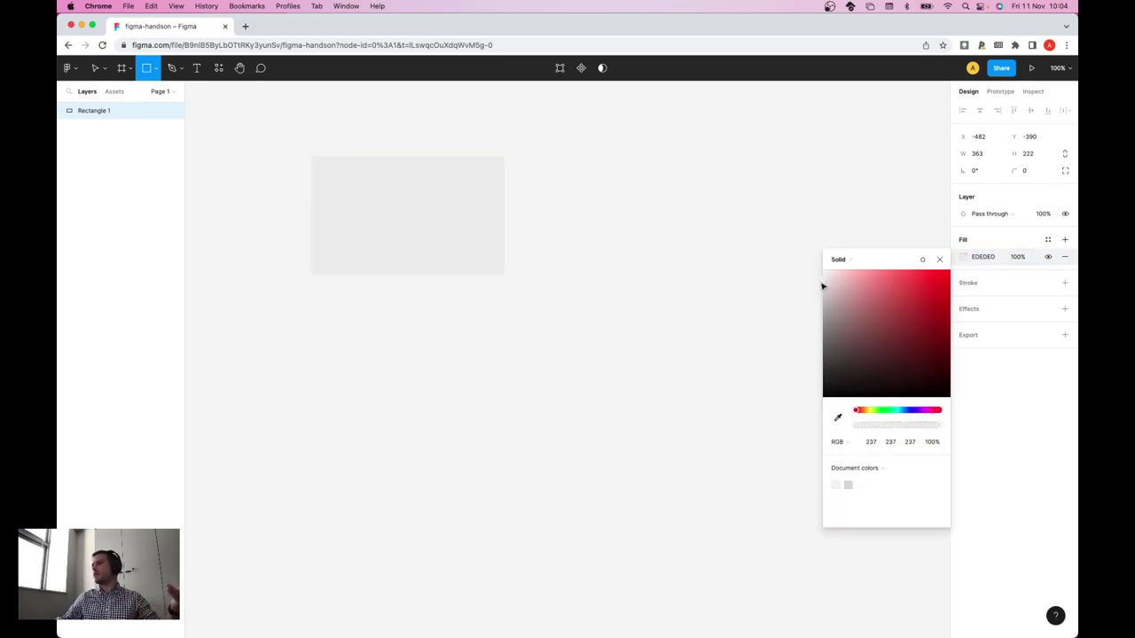
left_click(940, 259)
left_click(976, 282)
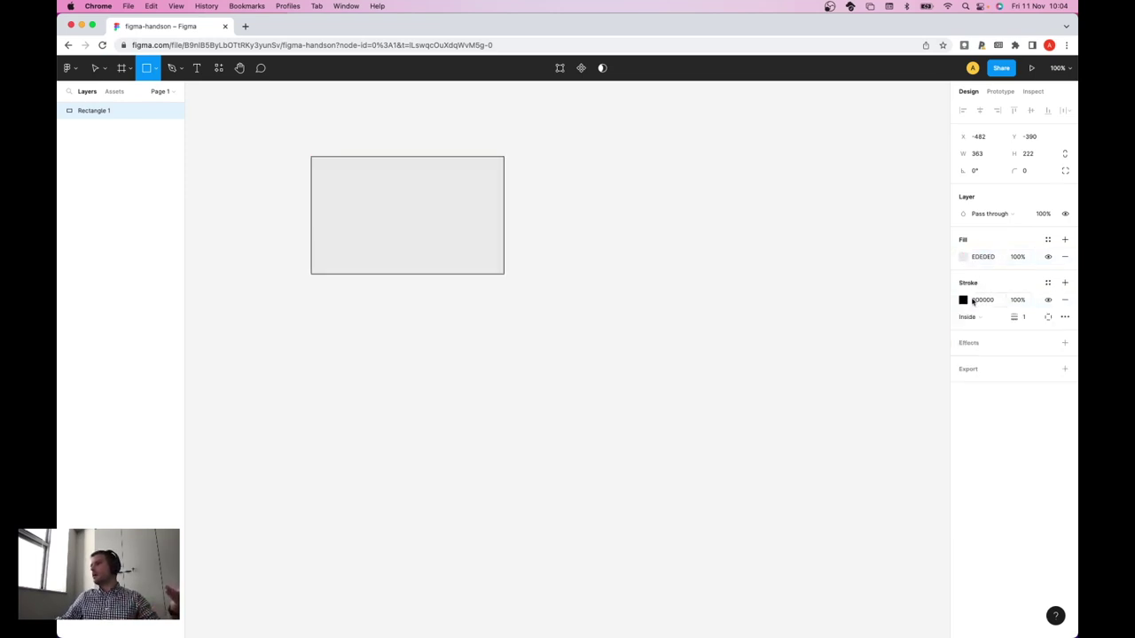
left_click(1023, 317)
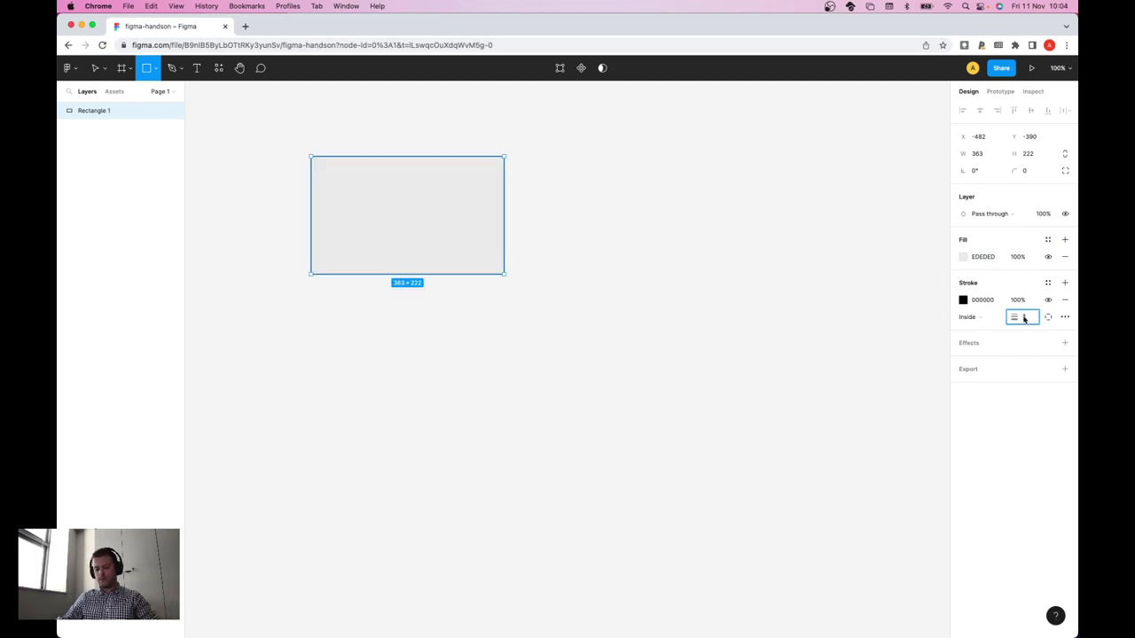
- Undo the stray 100×100 rectangle and set the corner radius to 30
left_click(908, 372)
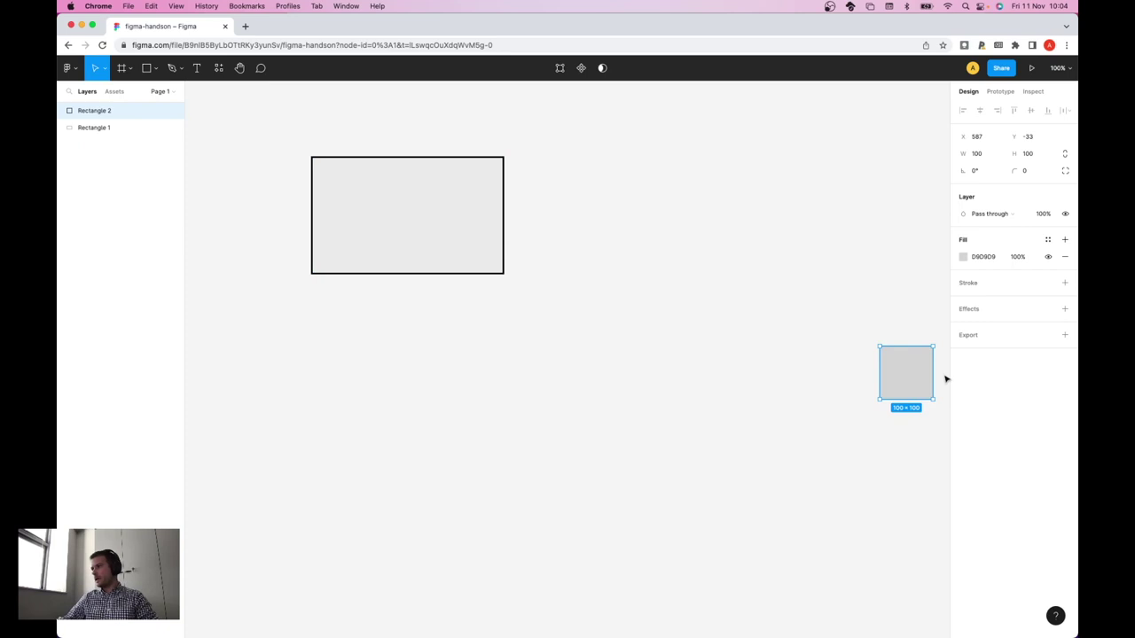
key("super+z")
left_click(1027, 174)
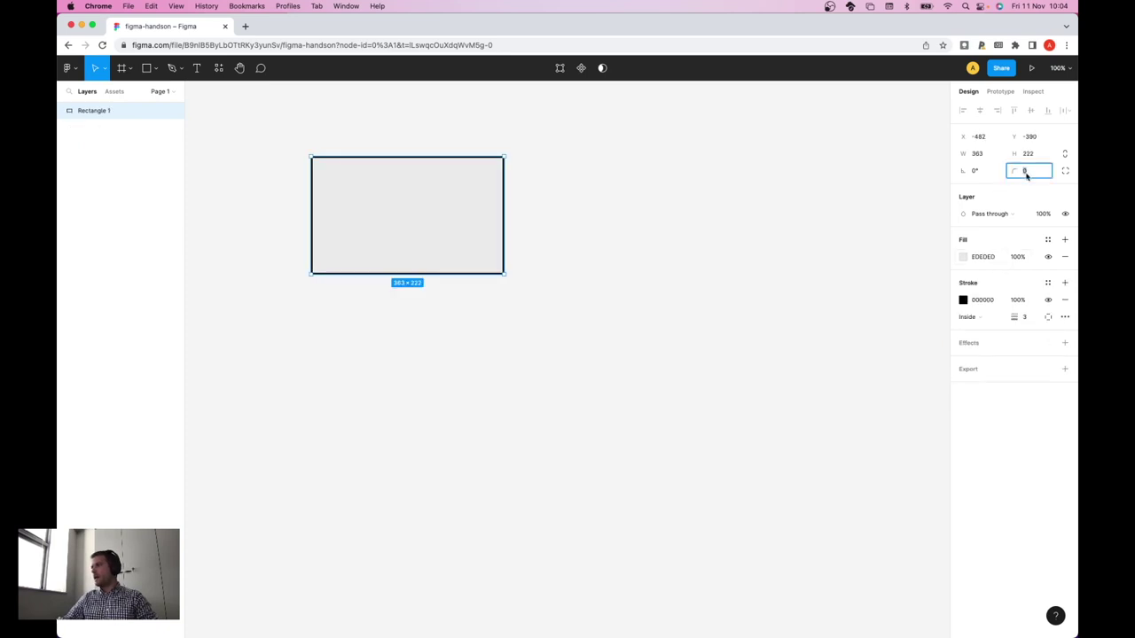
type("29")
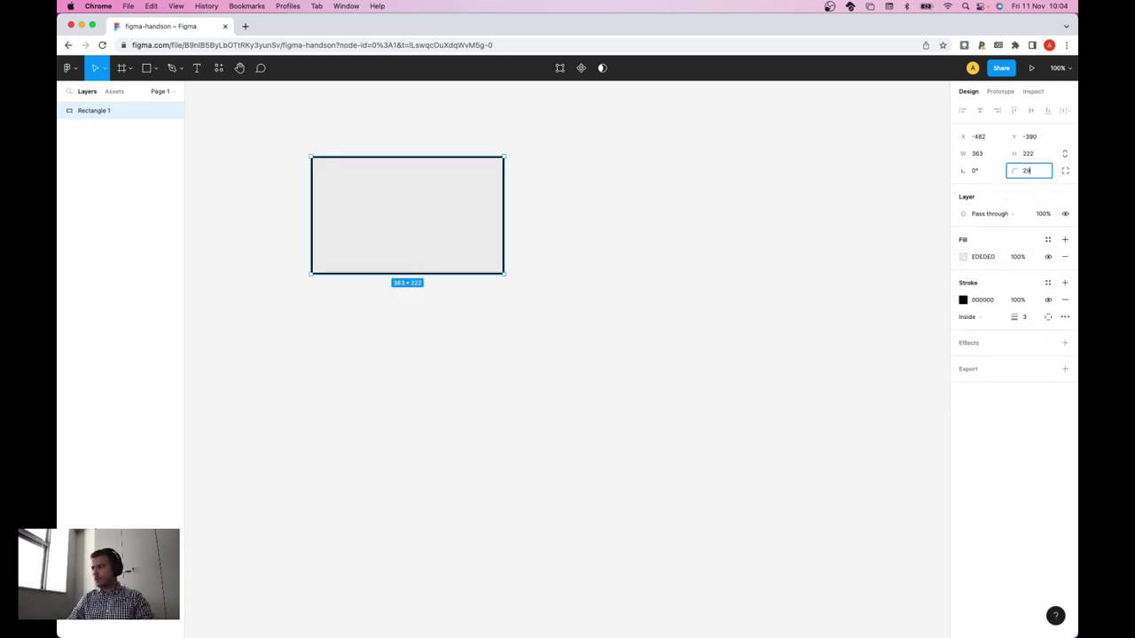
key("BackSpace")
key("BackSpace")
type("30")
key("Return")
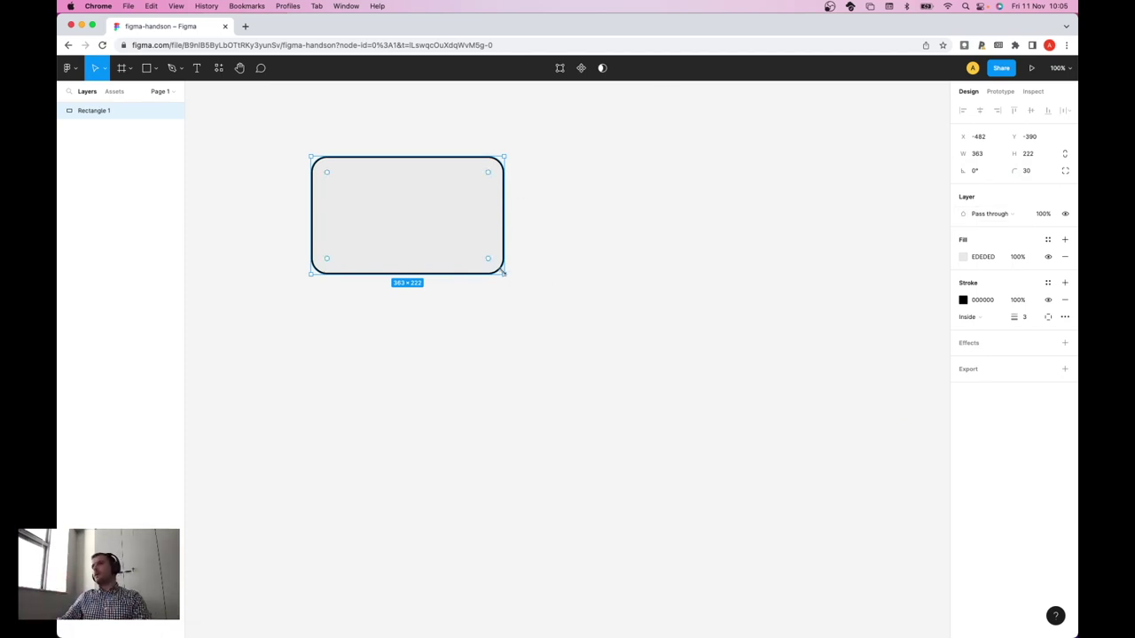
- Delete the grey rounded rectangle and glance at the Prototype tab
key("BackSpace")
left_click(999, 92)
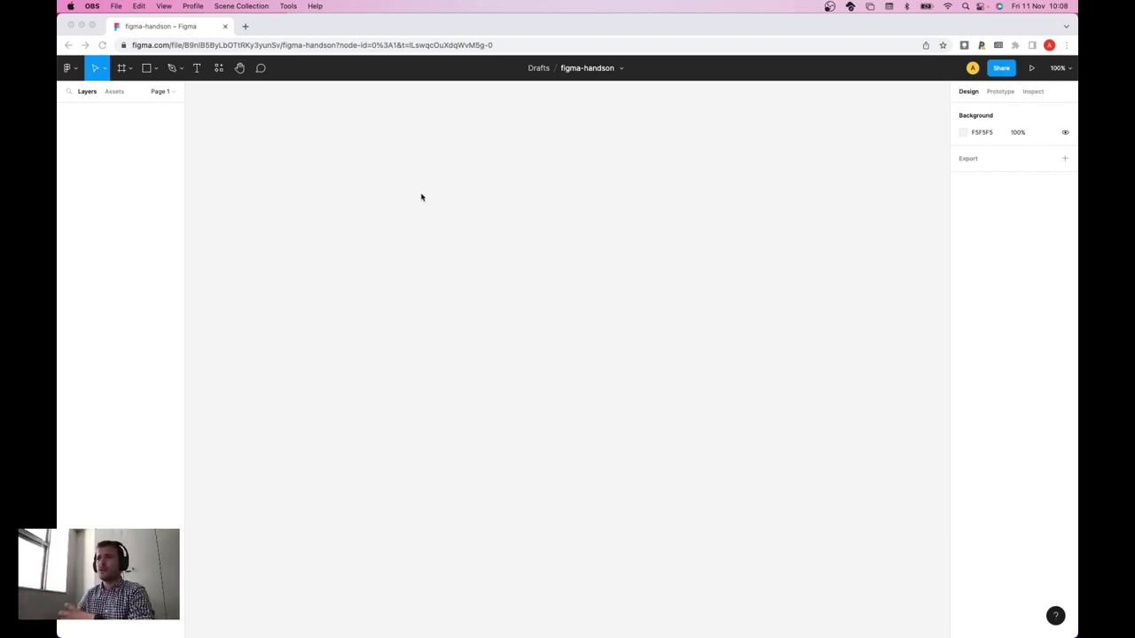
- Select the Frame tool so presets from Phone to Social media appear
left_click(149, 71)
left_click(122, 68)
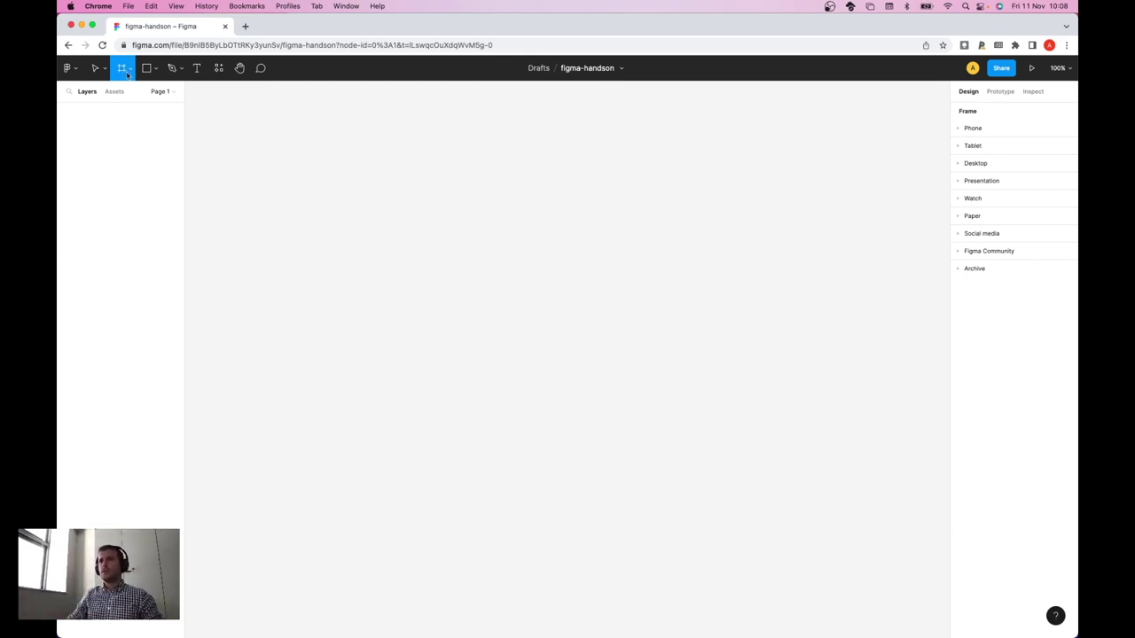
- Keep the Frame tool and show the Phone frame size presets, such as iPhone 14 and Android Large
left_click(132, 71)
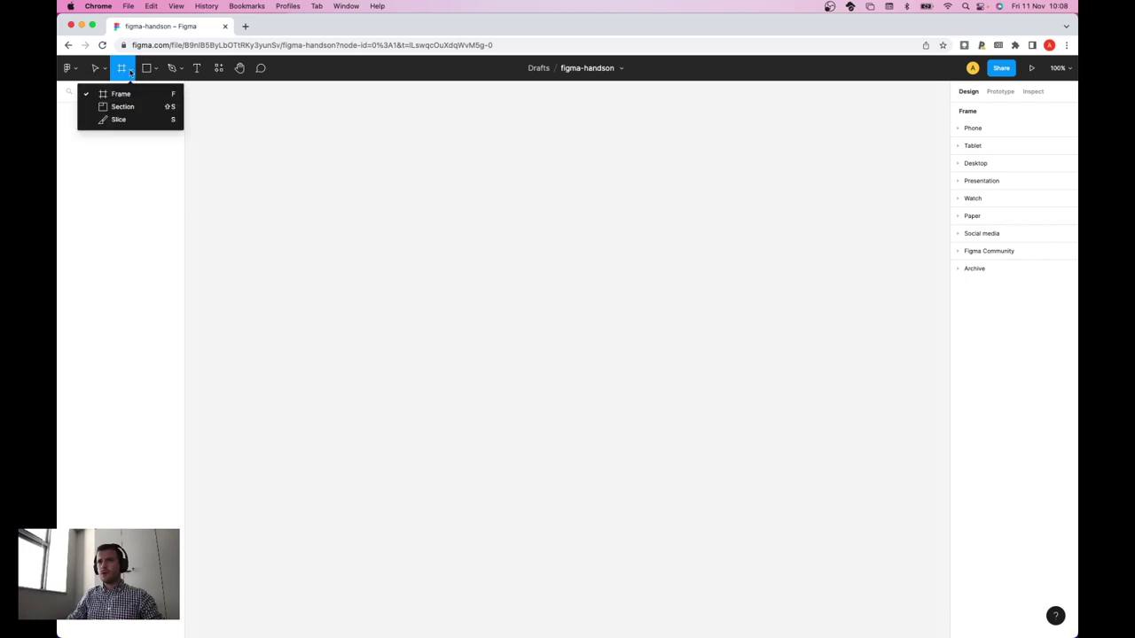
left_click(132, 96)
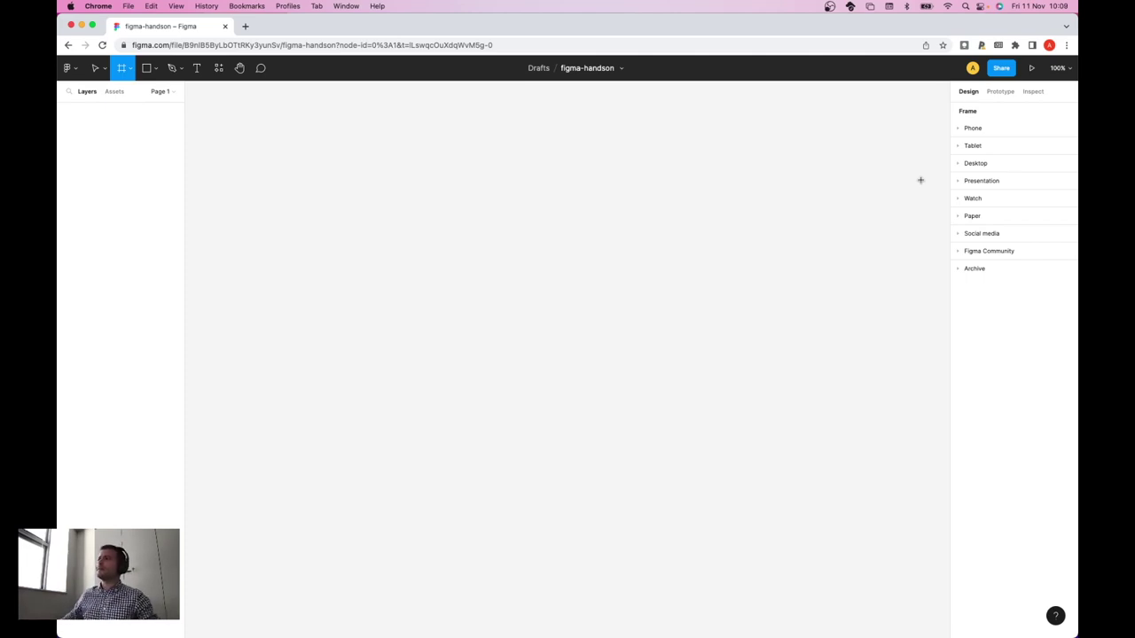
left_click(960, 129)
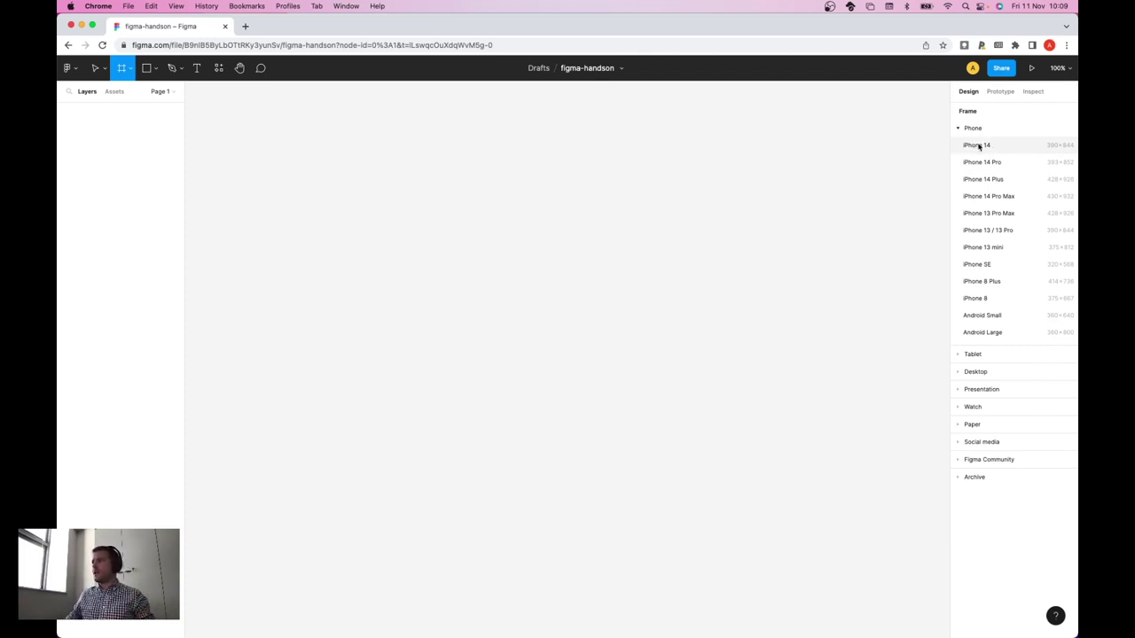
- Place a 390×844 iPhone 14 frame on the canvas, then reselect the Frame tool
left_click(976, 147)
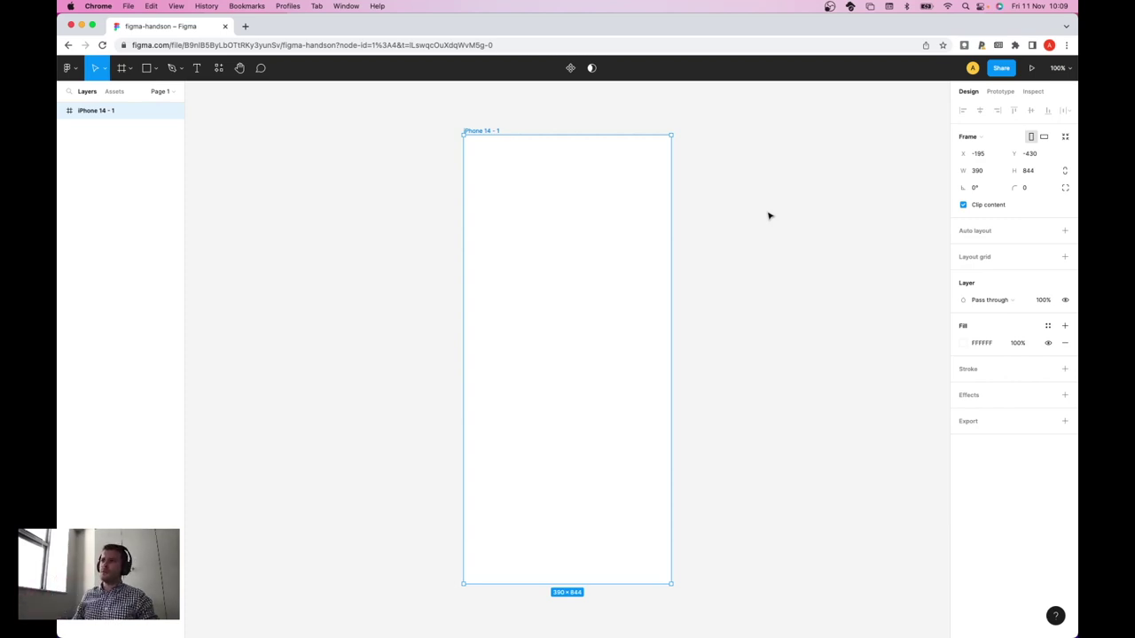
left_click(121, 68)
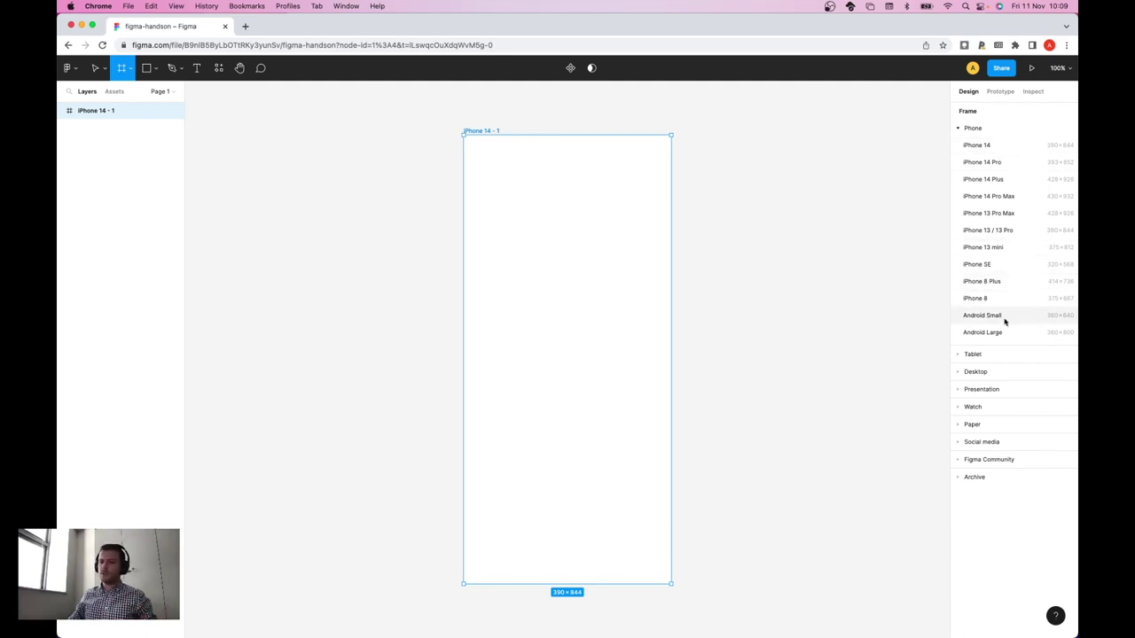
left_click(978, 373)
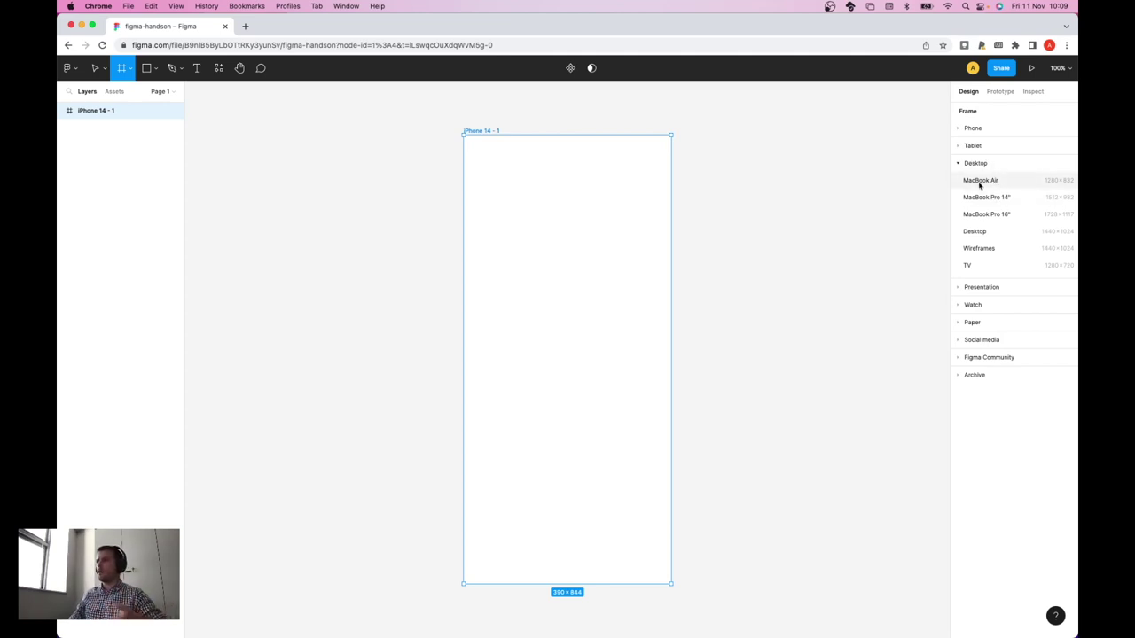
left_click(965, 151)
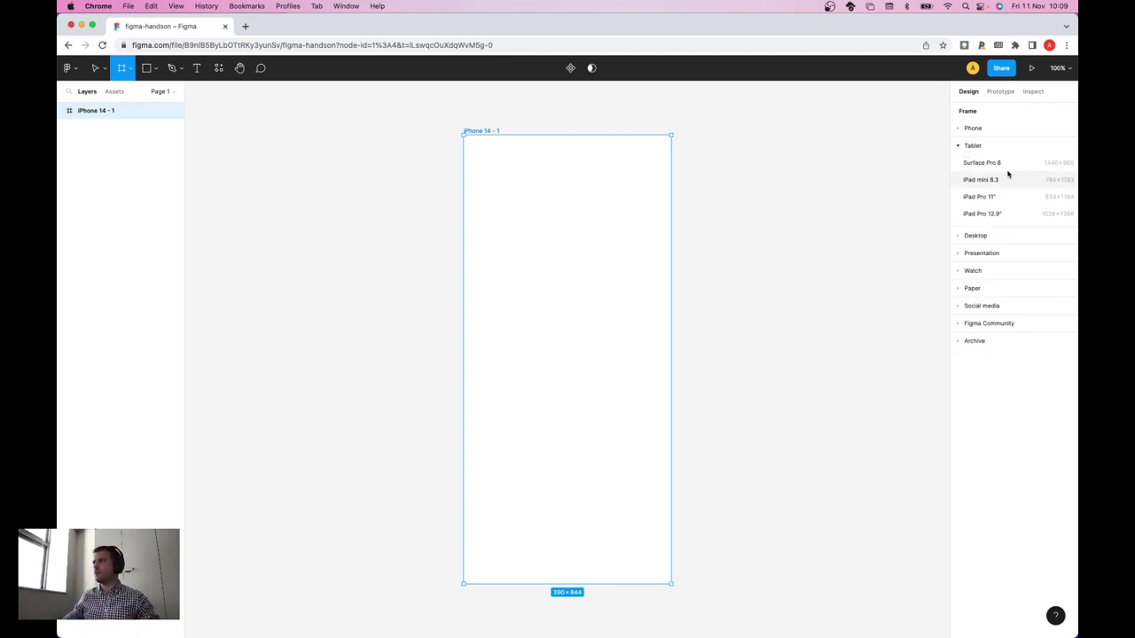
scroll(646, 172, "right", 3)
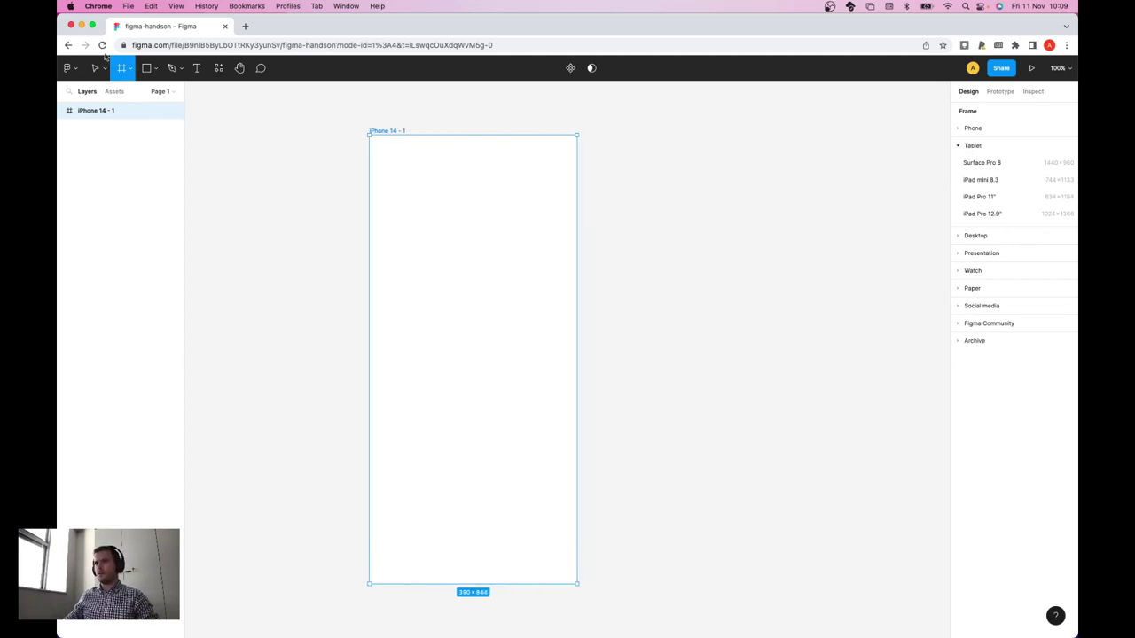
left_click(130, 71)
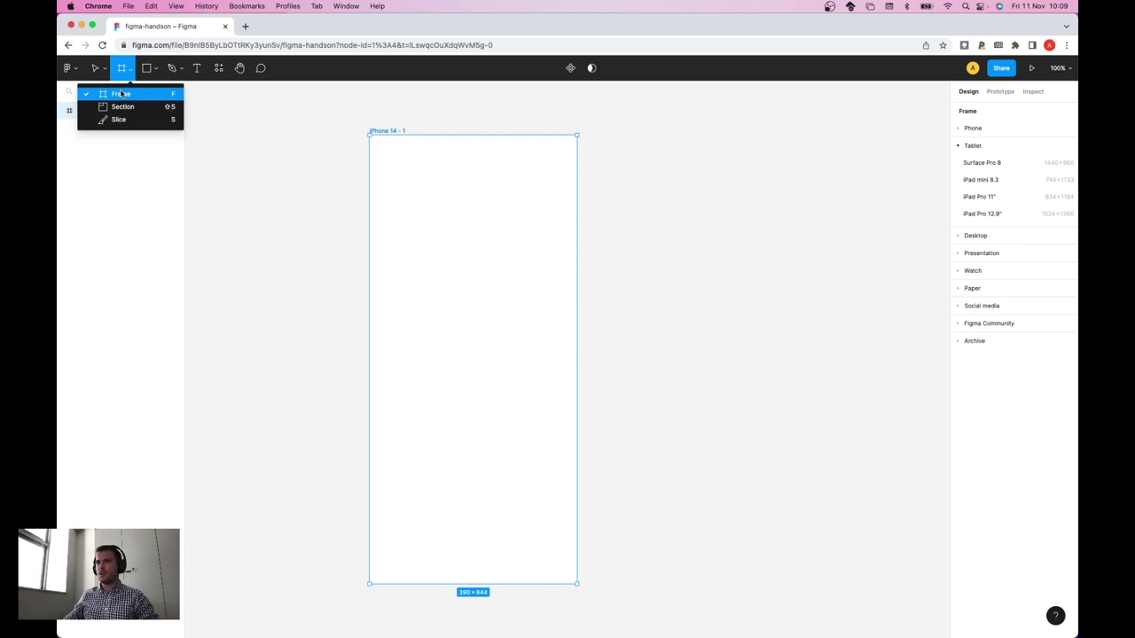
left_click(121, 94)
left_click_drag(640, 163, 921, 324)
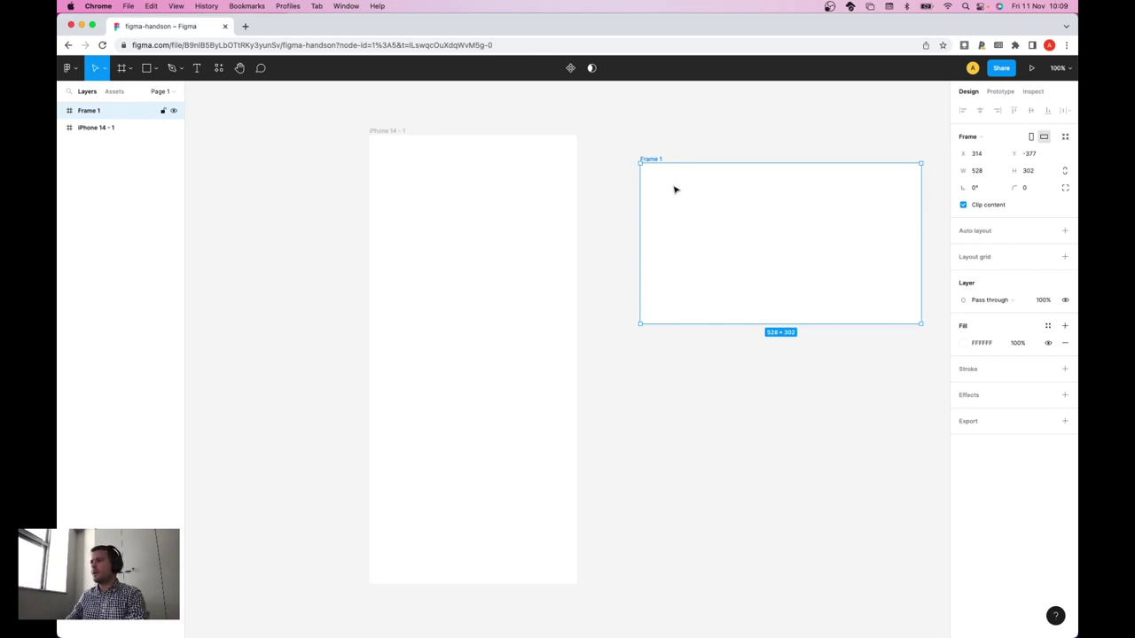
key("Delete")
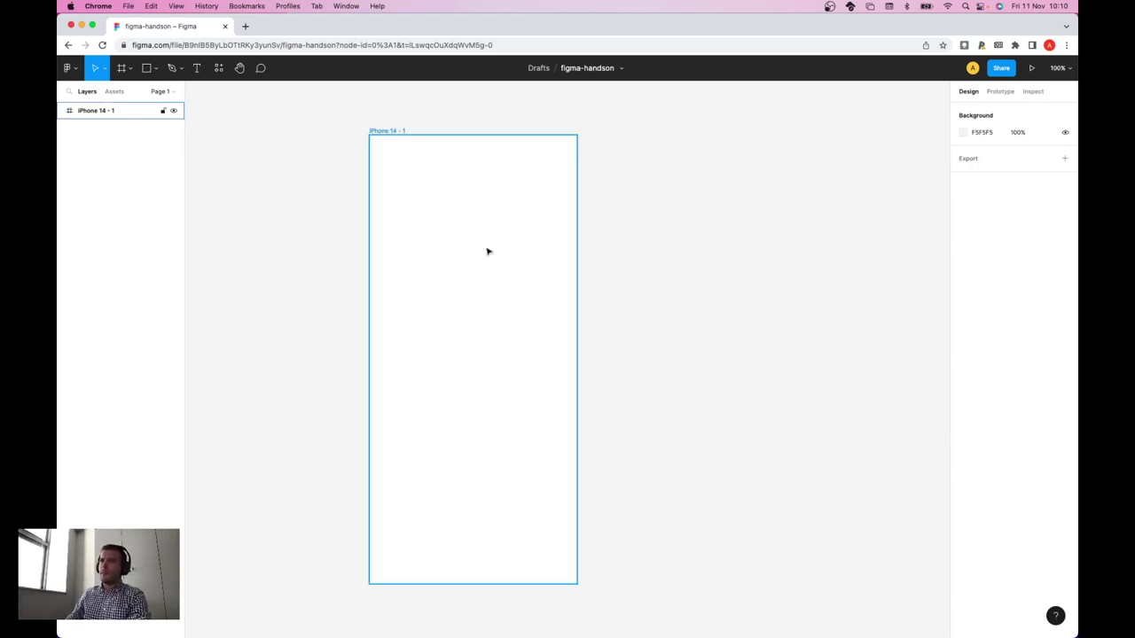
left_click(445, 239)
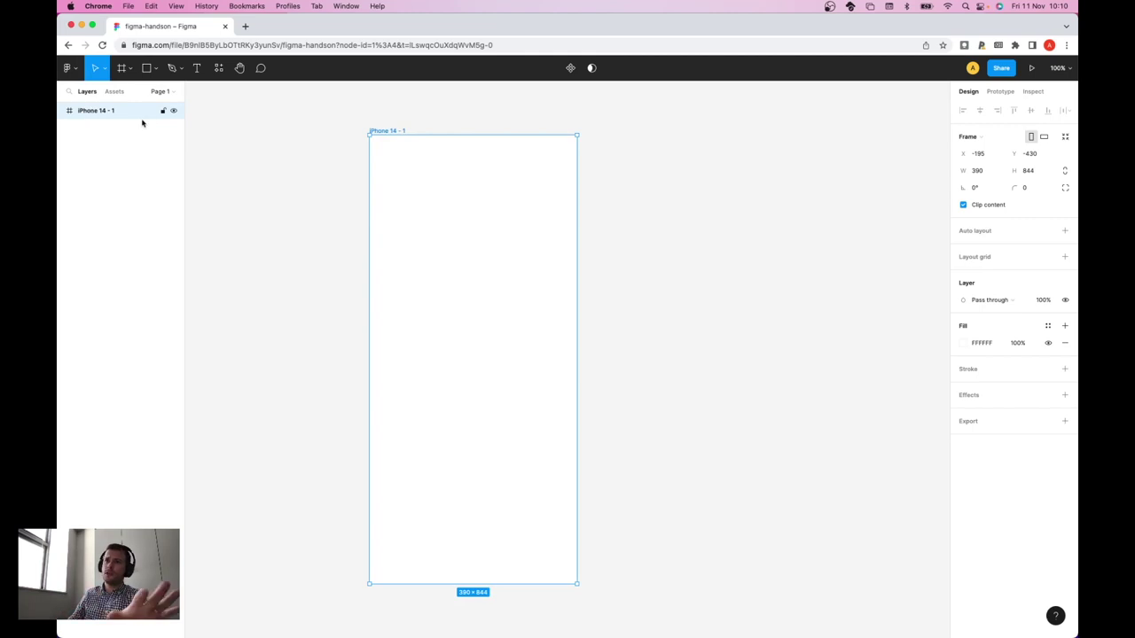
- Rename the 'iPhone 14 - 1' frame layer to 'main-window'
double_click(104, 113)
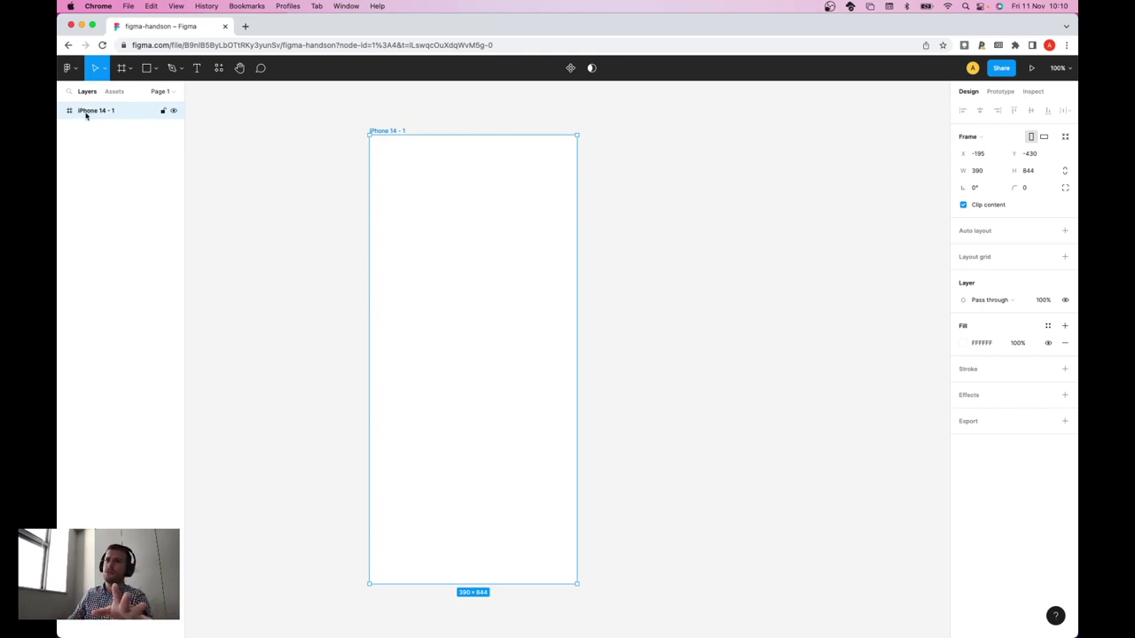
right_click(89, 115)
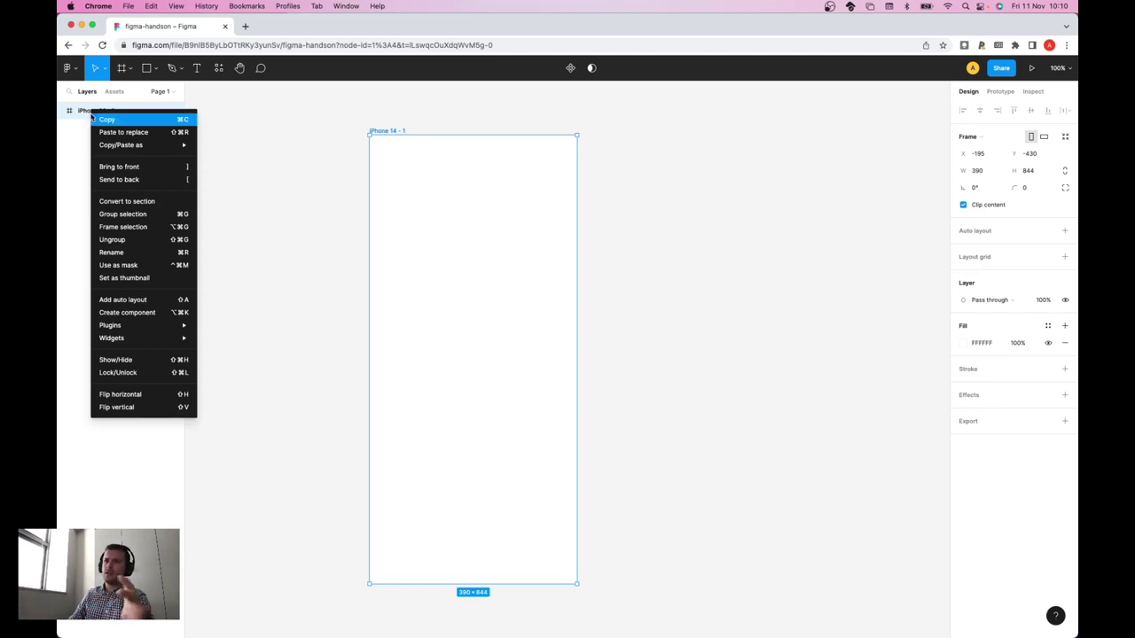
left_click(151, 252)
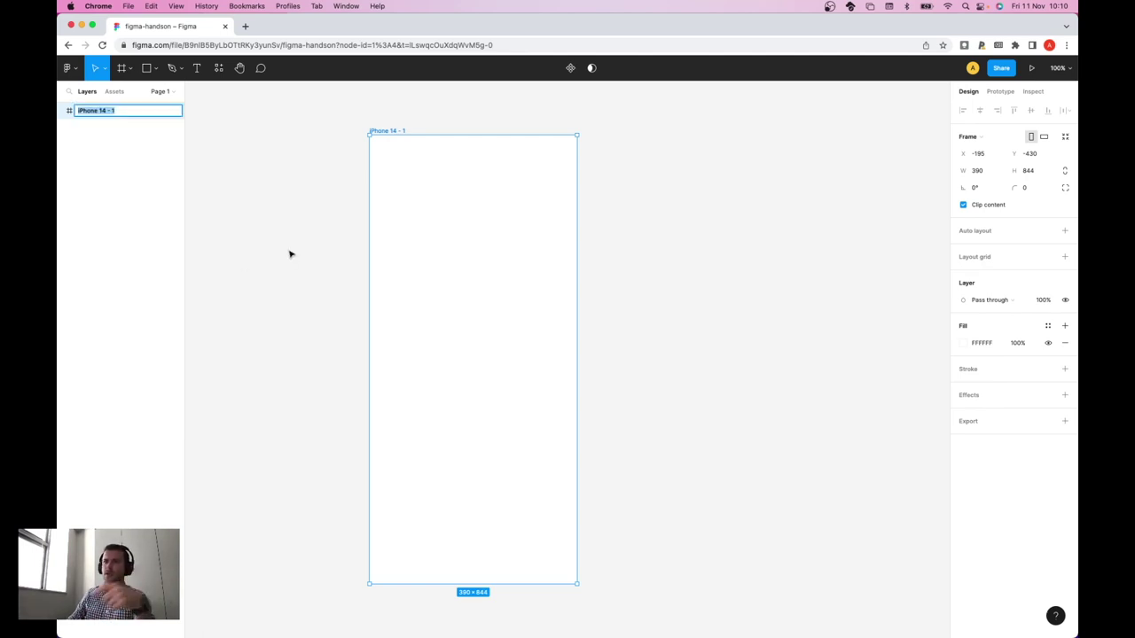
type("main")
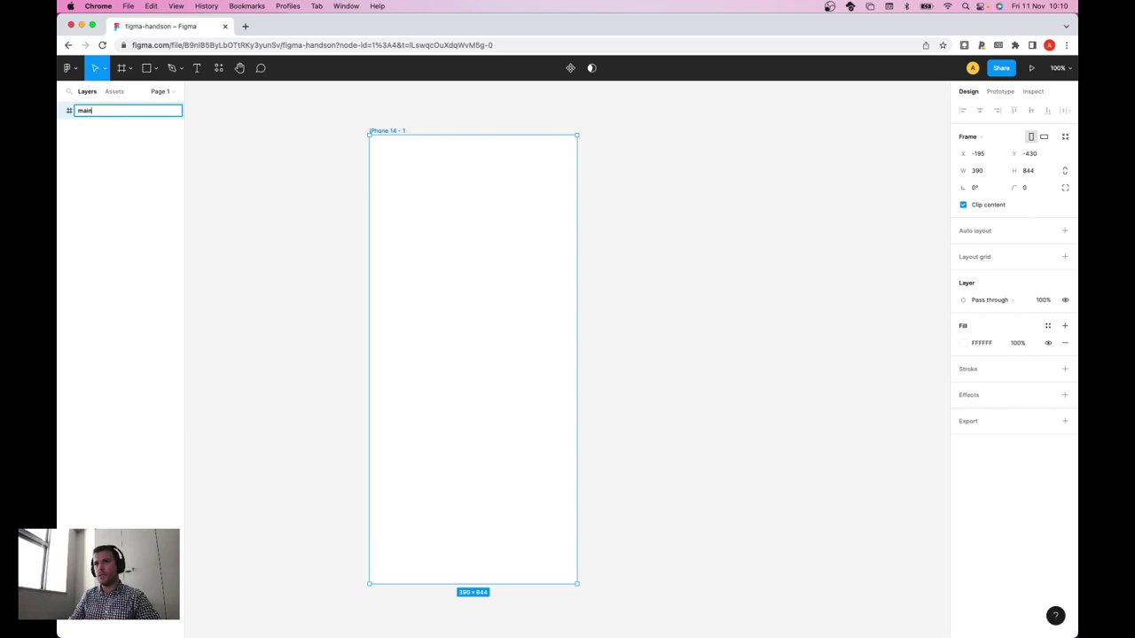
type("-window")
key("Return")
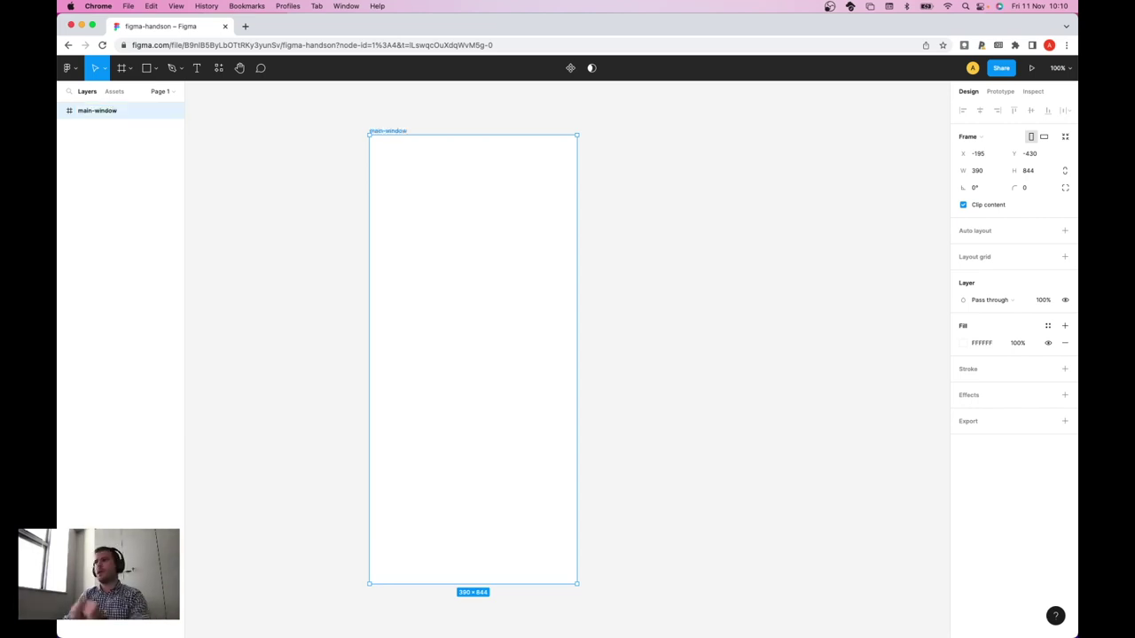
left_click(665, 318)
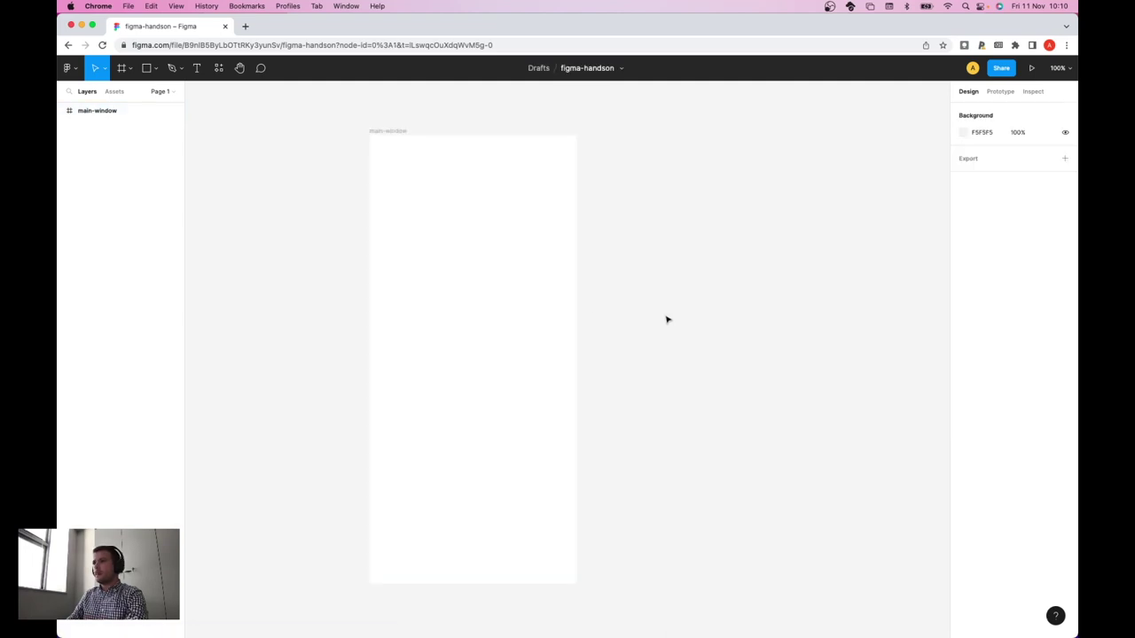
left_click(560, 293)
scroll(560, 293, "right", 3)
scroll(561, 293, "down", 1)
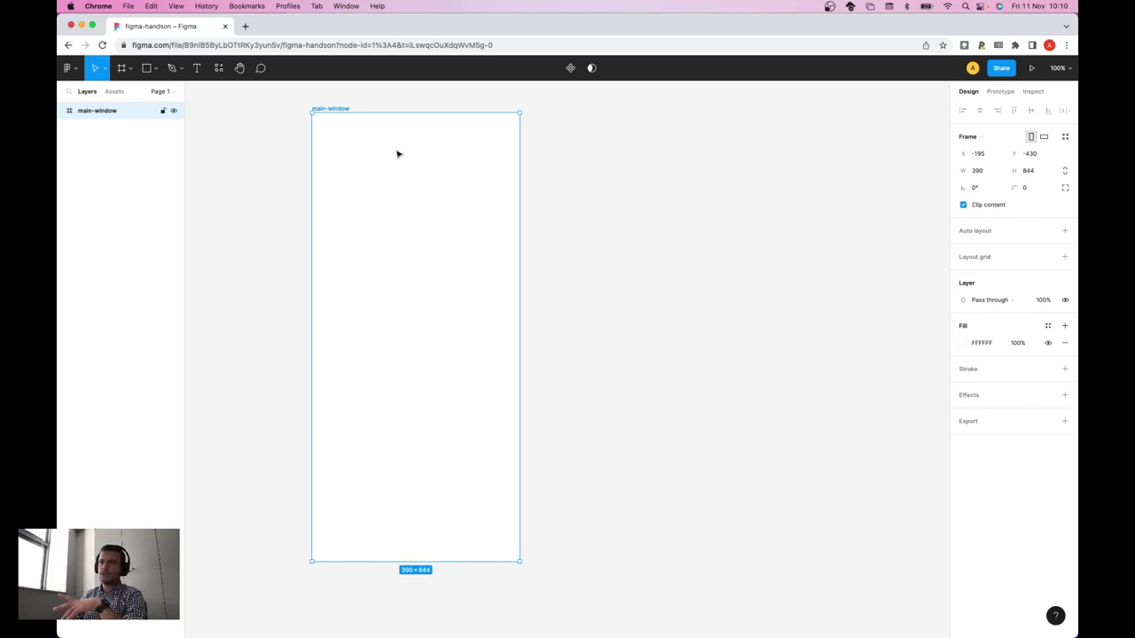
- Add another iPhone 14 frame and place it to the right of main-window
left_click(689, 149)
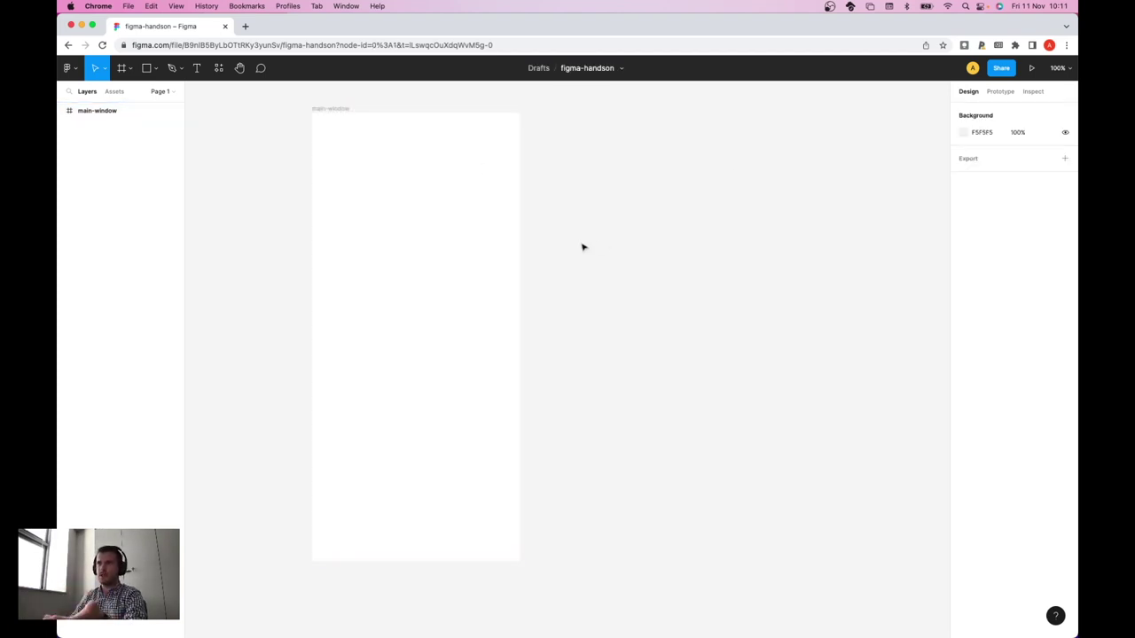
left_click(130, 69)
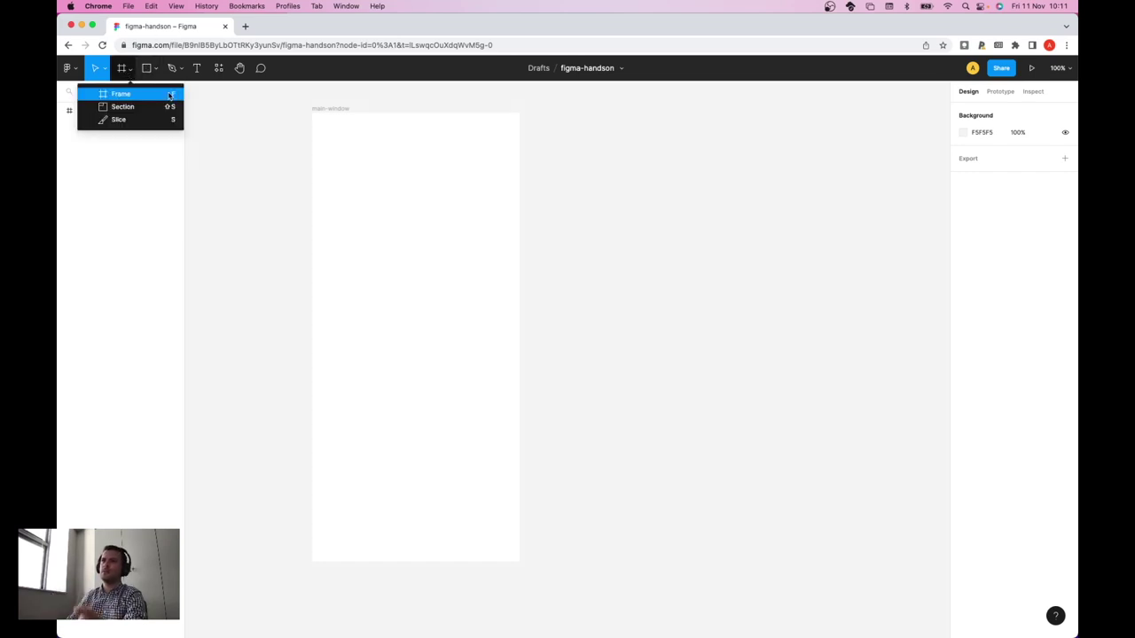
left_click(170, 95)
left_click(958, 129)
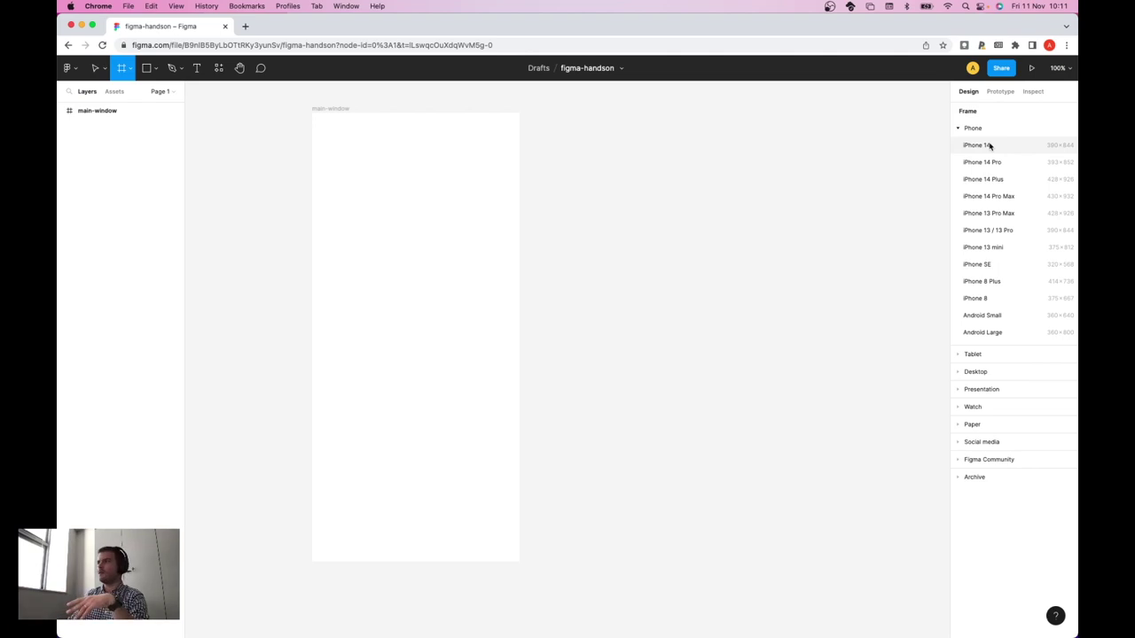
left_click(989, 146)
left_click_drag(577, 228, 612, 211)
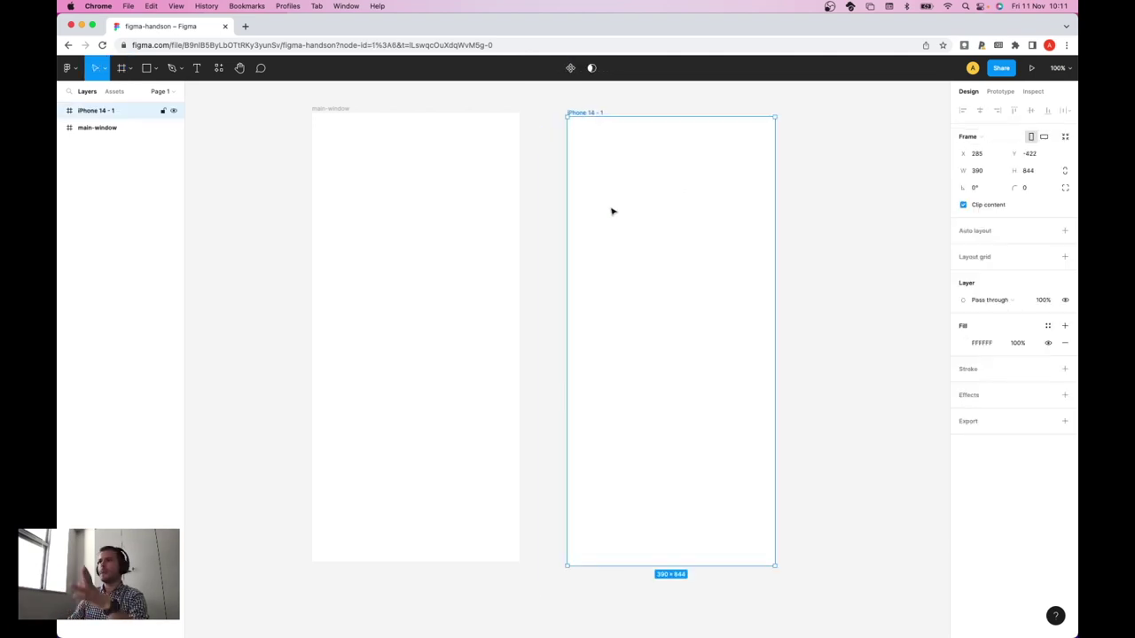
- Rename the new frame layer to 'about-window'
right_click(104, 113)
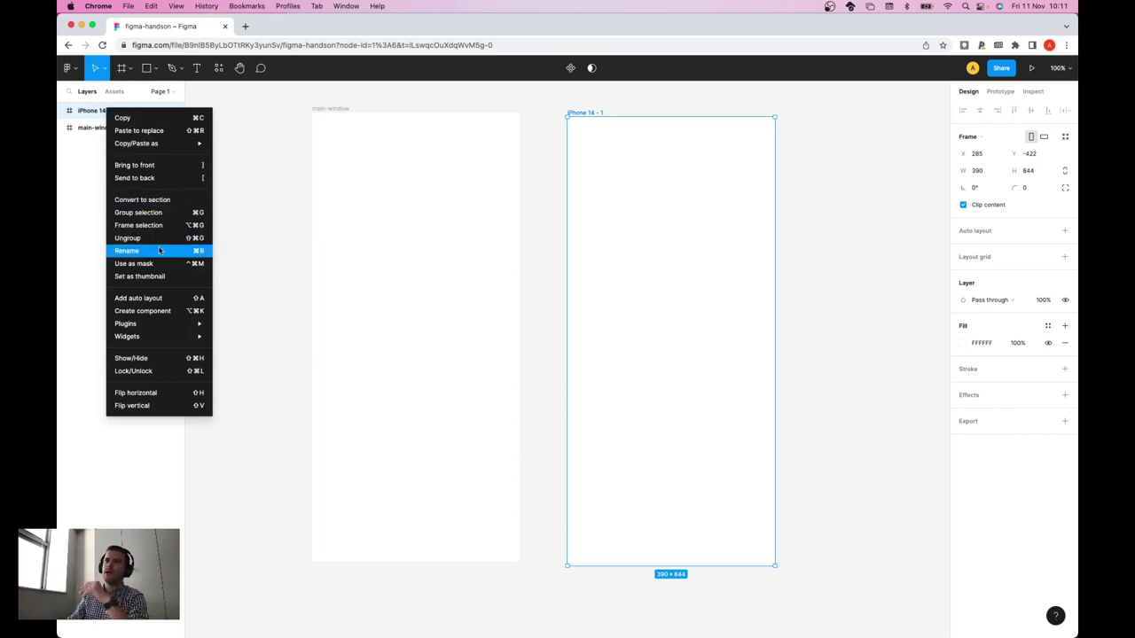
left_click(159, 251)
type("about-window")
key("Return")
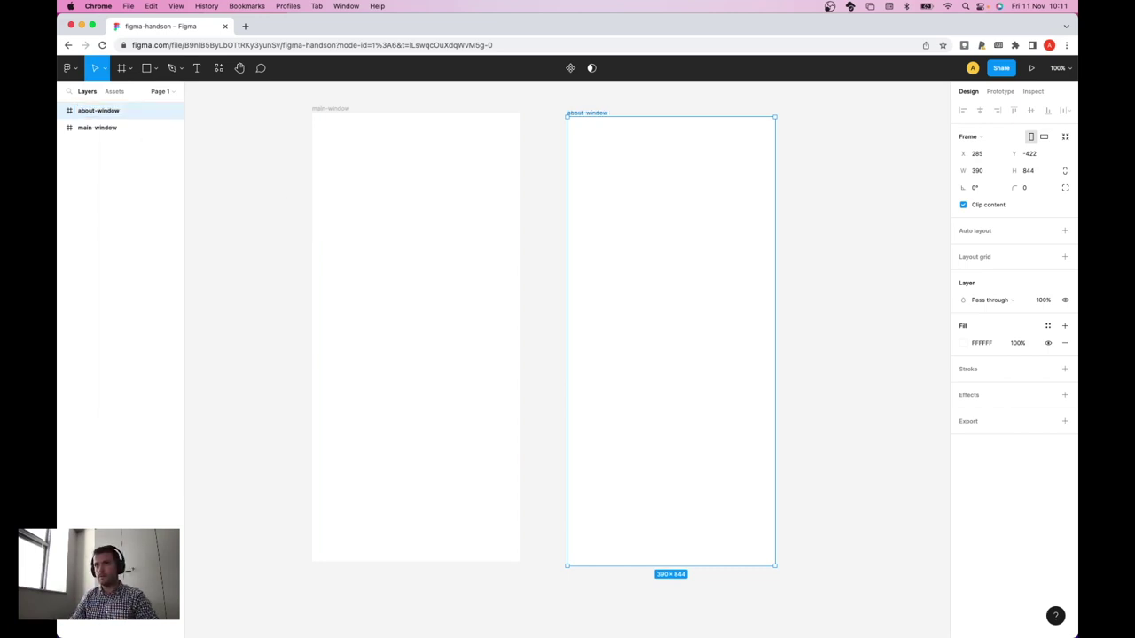
left_click(264, 192)
scroll(354, 169, "right", 1)
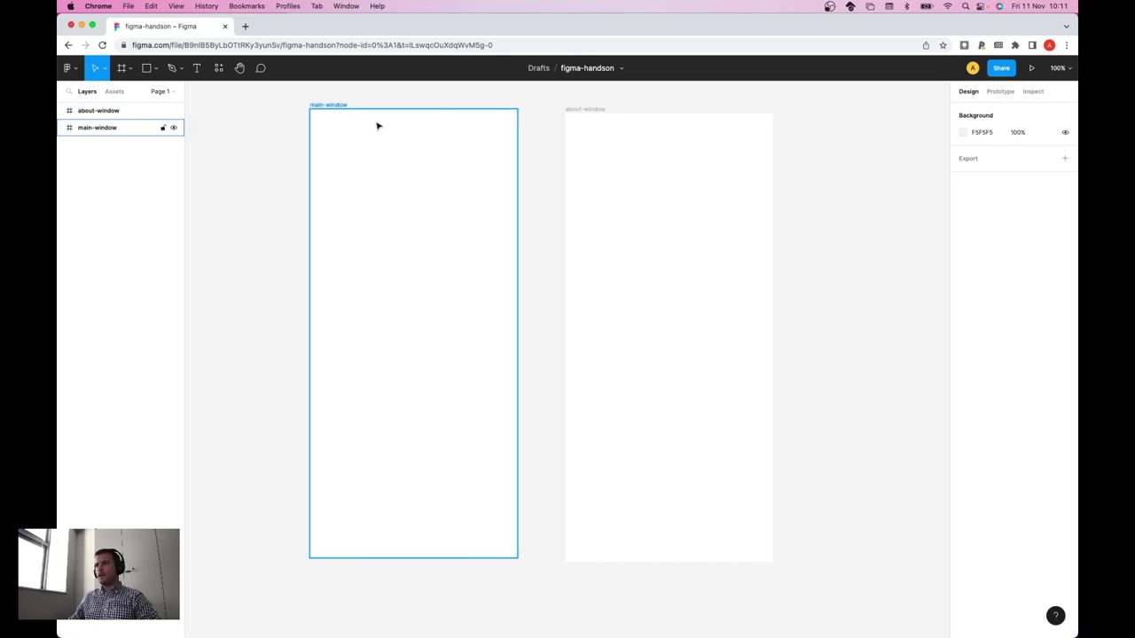
- Choose Frame from the frame tool dropdown so another frame can be drawn
left_click(591, 287)
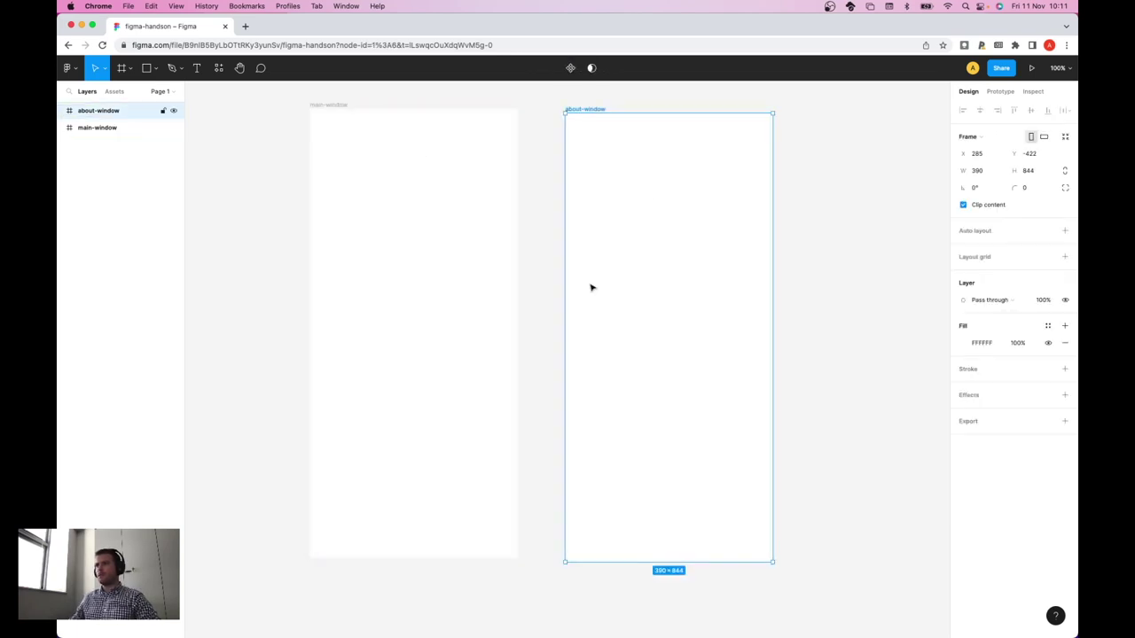
left_click(226, 223)
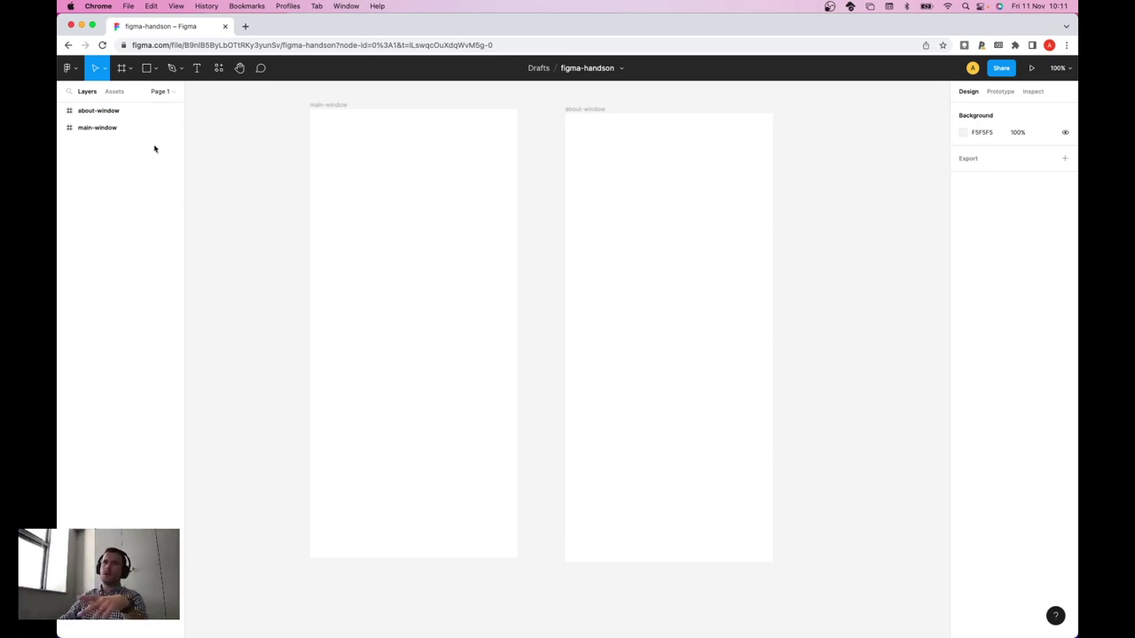
left_click(130, 69)
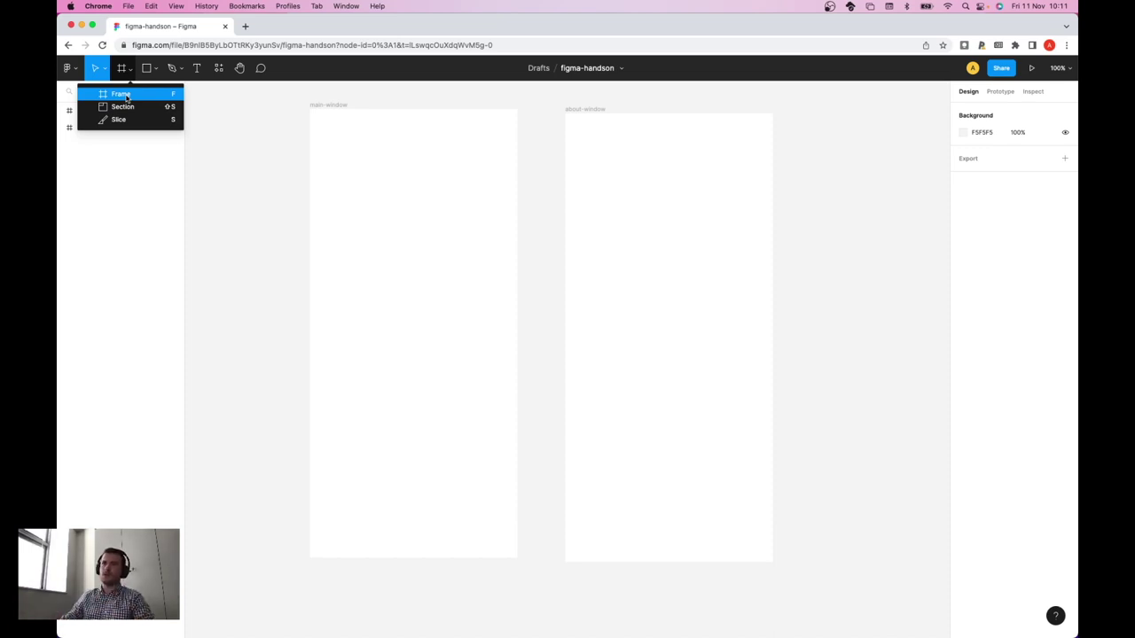
left_click(122, 94)
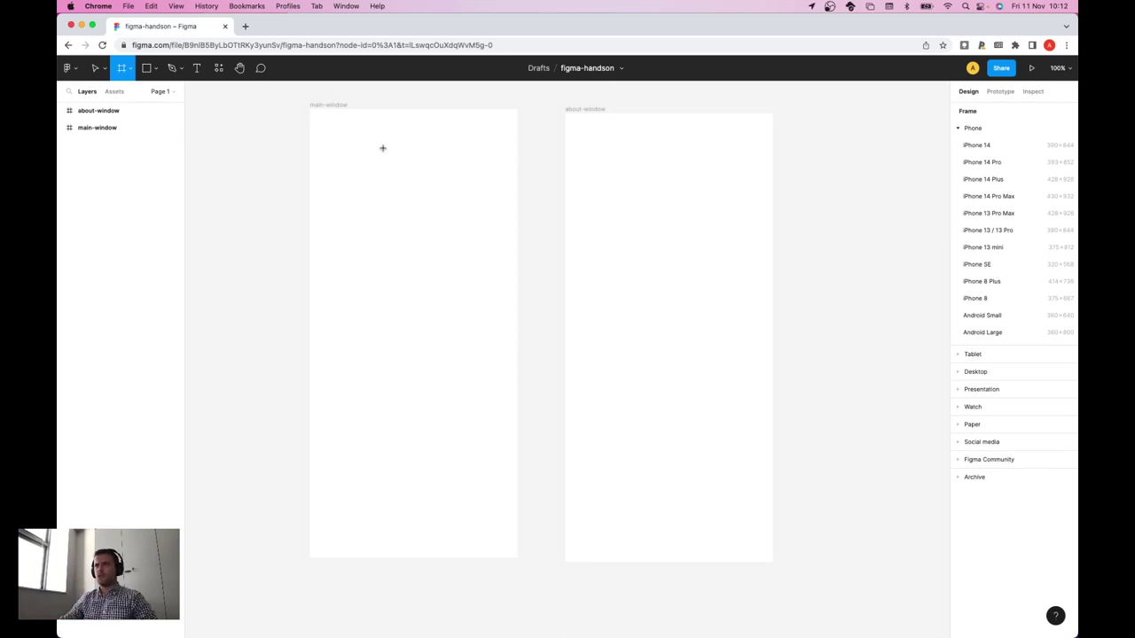
- Draw a 164×42 frame near the top of main-window, name it 'button-about', and nudge it right
left_click_drag(343, 140, 431, 163)
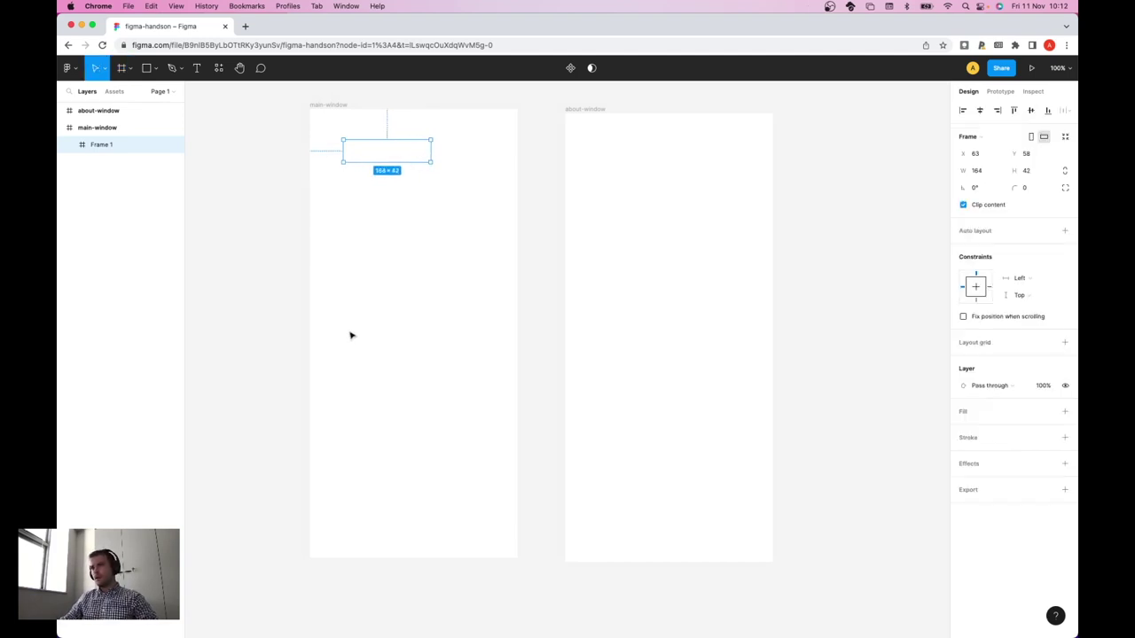
right_click(114, 145)
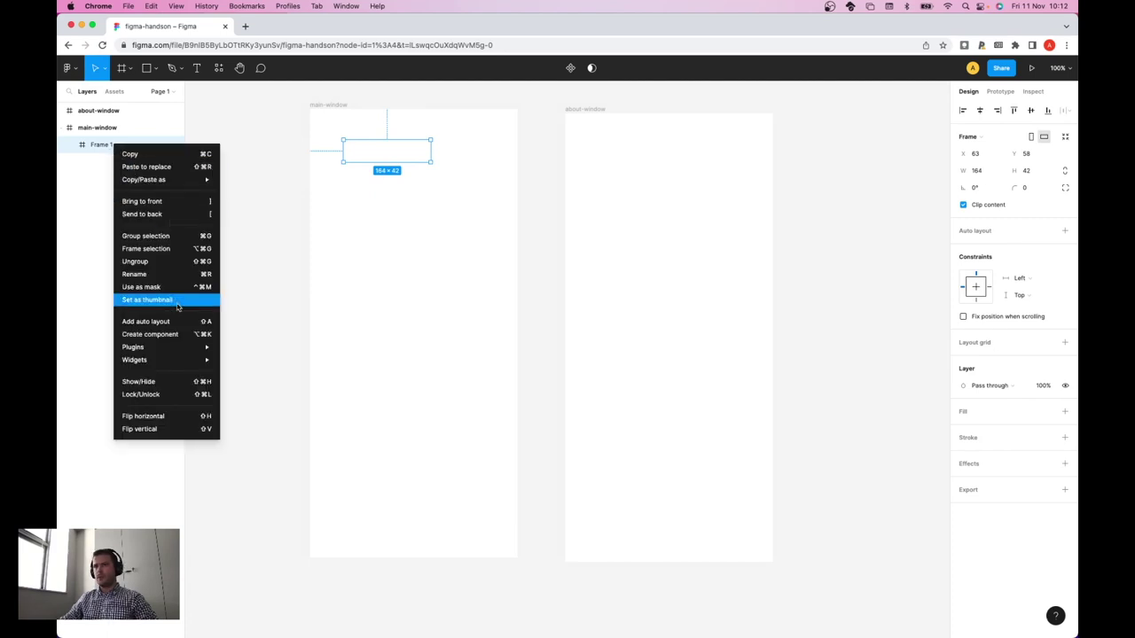
left_click(173, 280)
type("button-about")
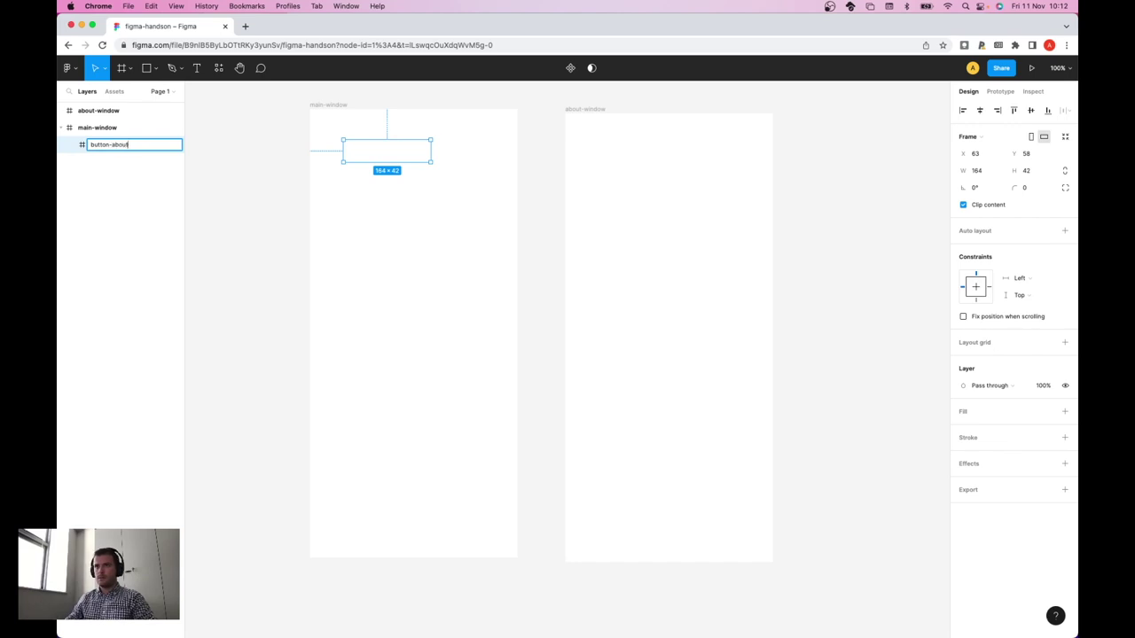
key("Return")
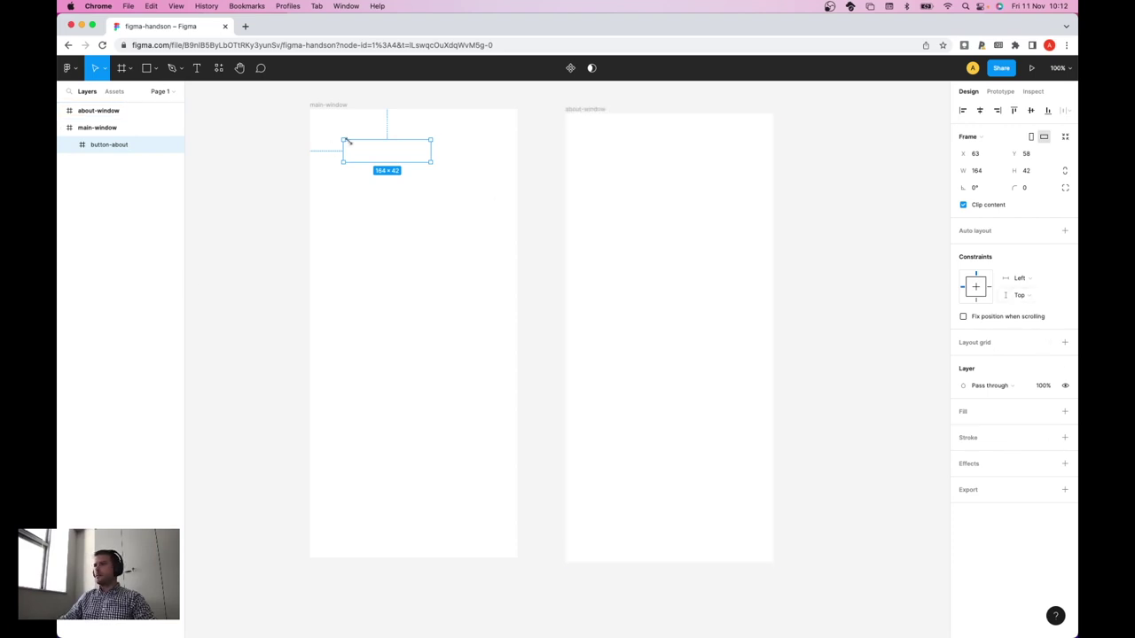
left_click_drag(413, 155, 433, 153)
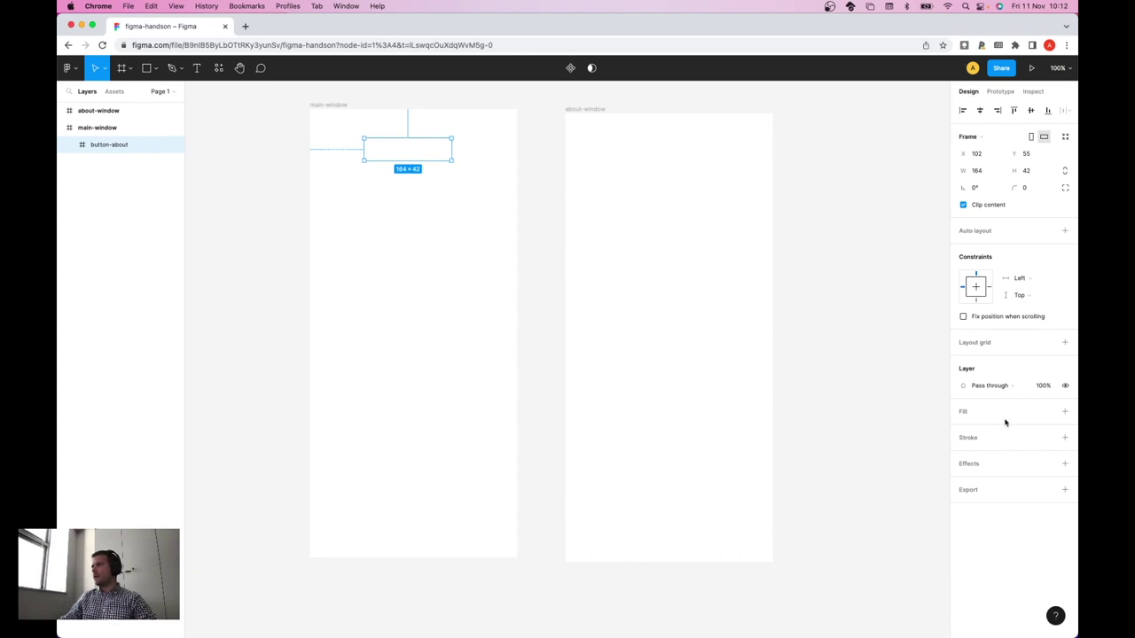
- Add a solid grey B7B7B7 fill at 100% to the button-about frame
left_click(1064, 411)
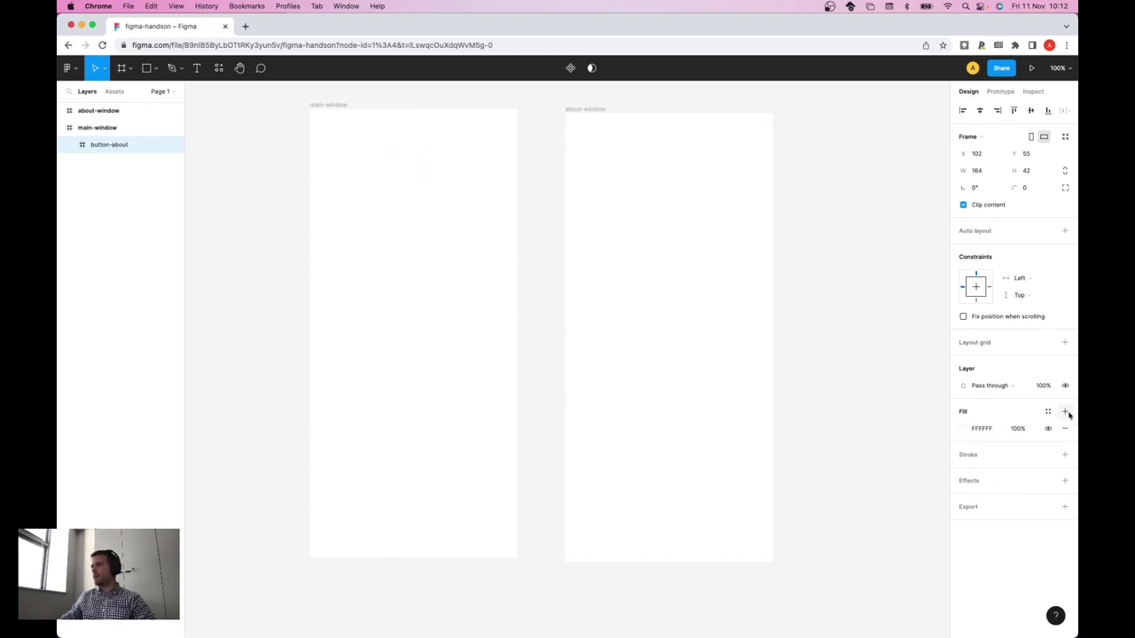
left_click(962, 431)
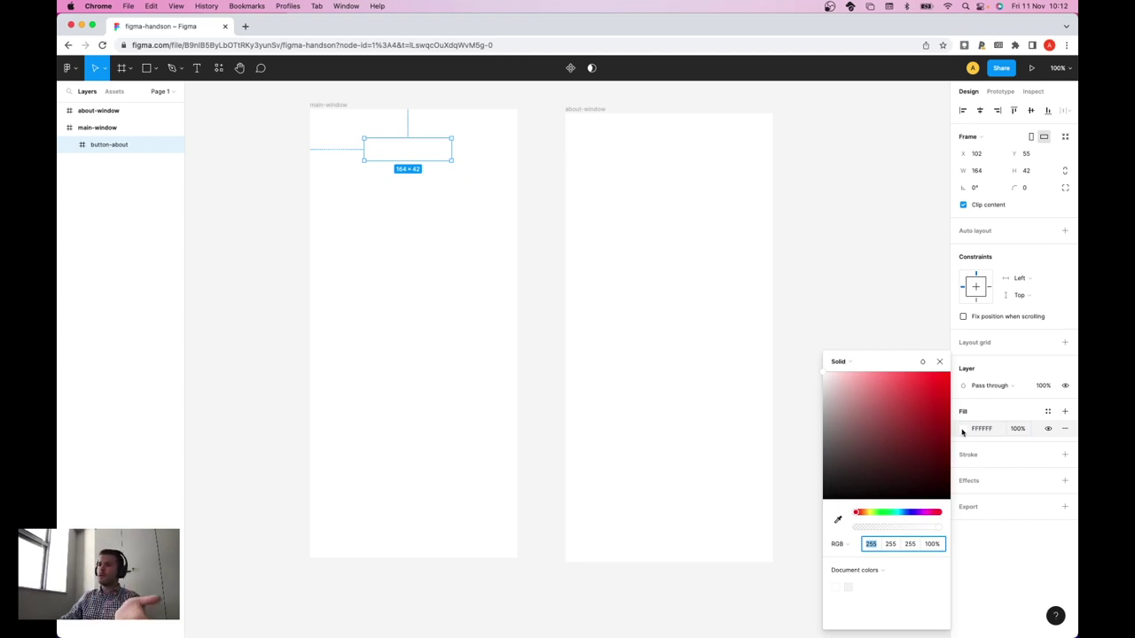
mouse_move(823, 373)
left_mouse_down()
mouse_move(819, 388)
mouse_move(837, 400)
mouse_move(825, 380)
left_mouse_up()
left_click_drag(859, 485, 806, 413)
left_click(941, 361)
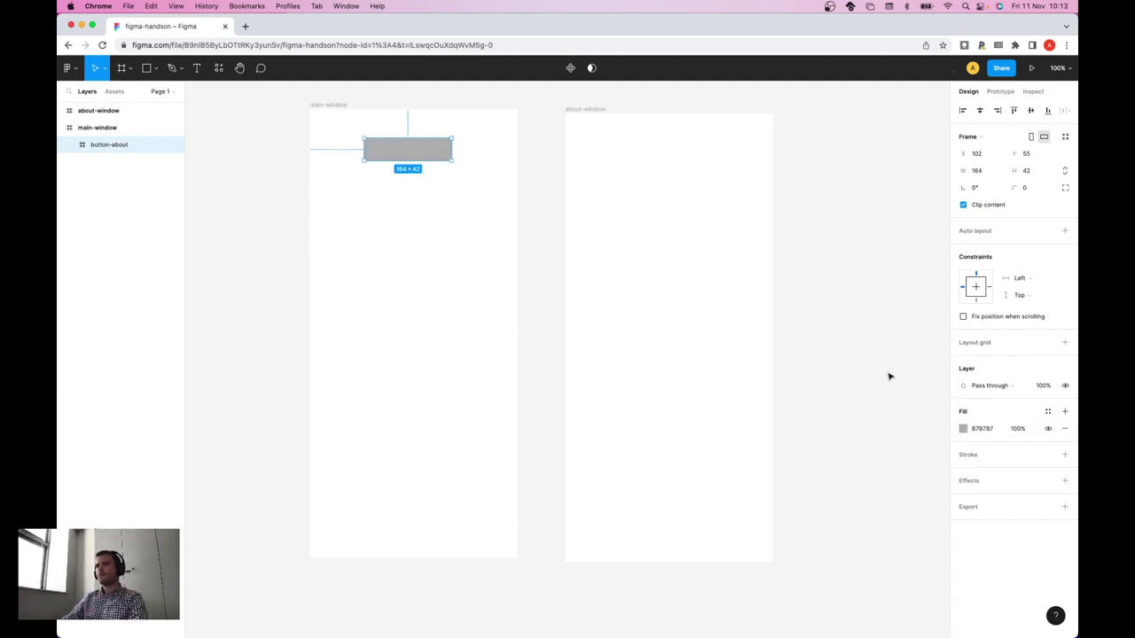
left_click(101, 127)
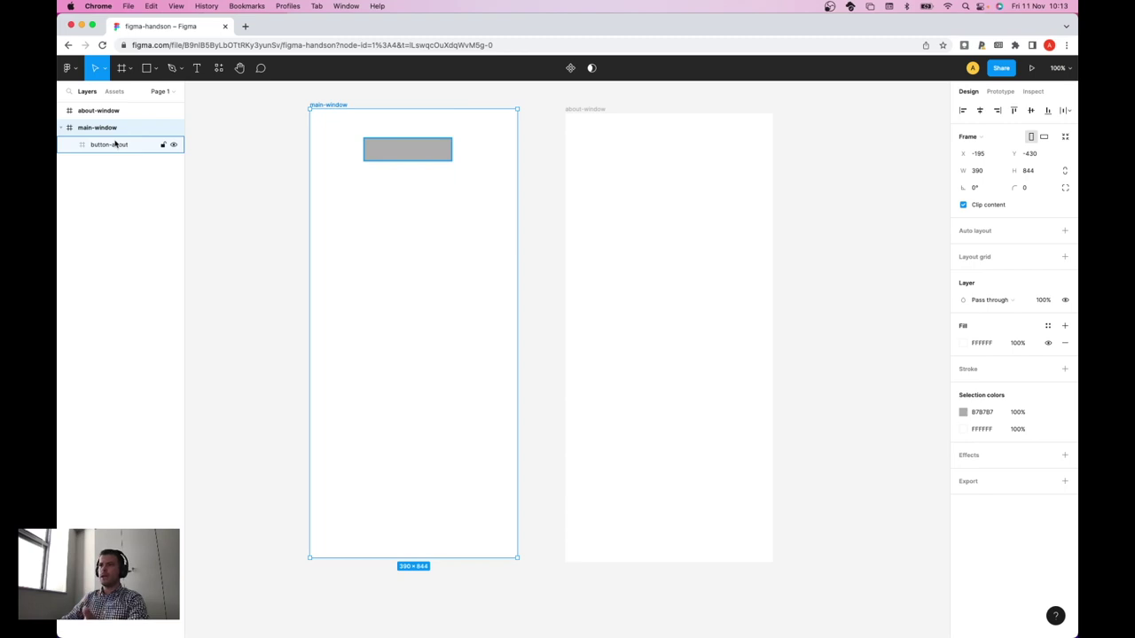
left_click(115, 148)
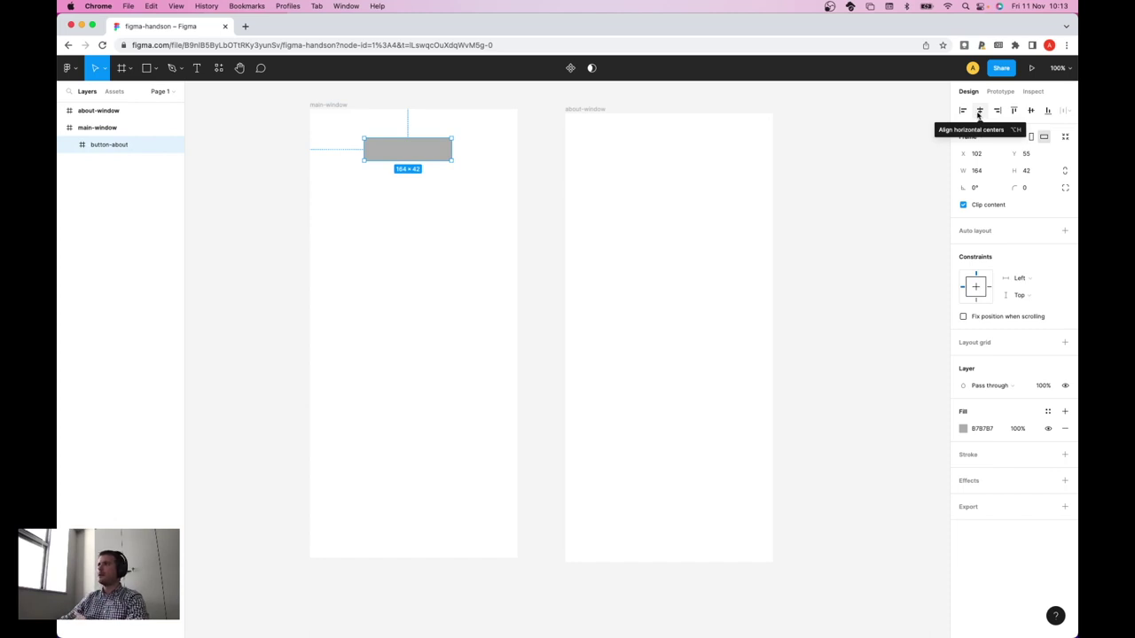
- Centre button-about horizontally at X 113 and move it up to Y 30
left_click(979, 111)
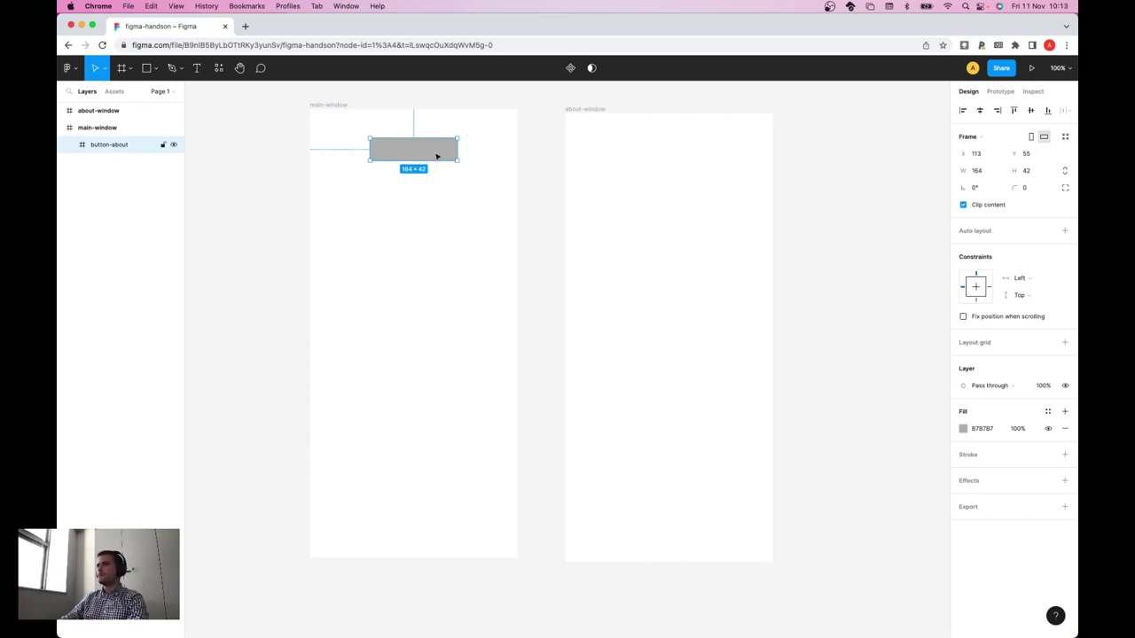
left_click_drag(436, 158, 434, 141)
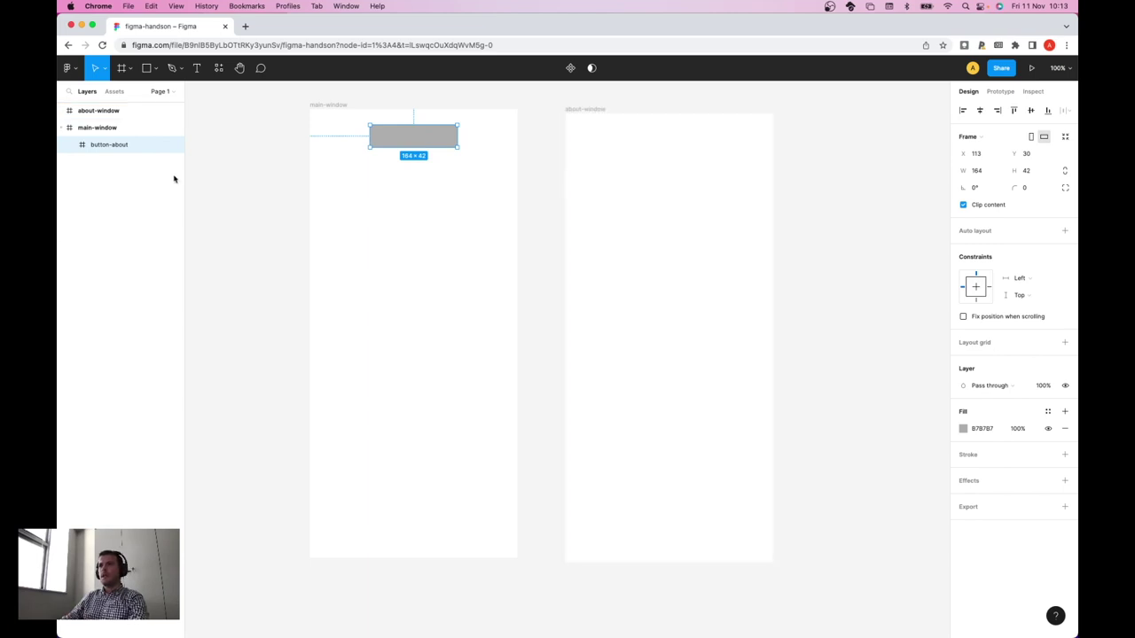
scroll(312, 133, "right", 2)
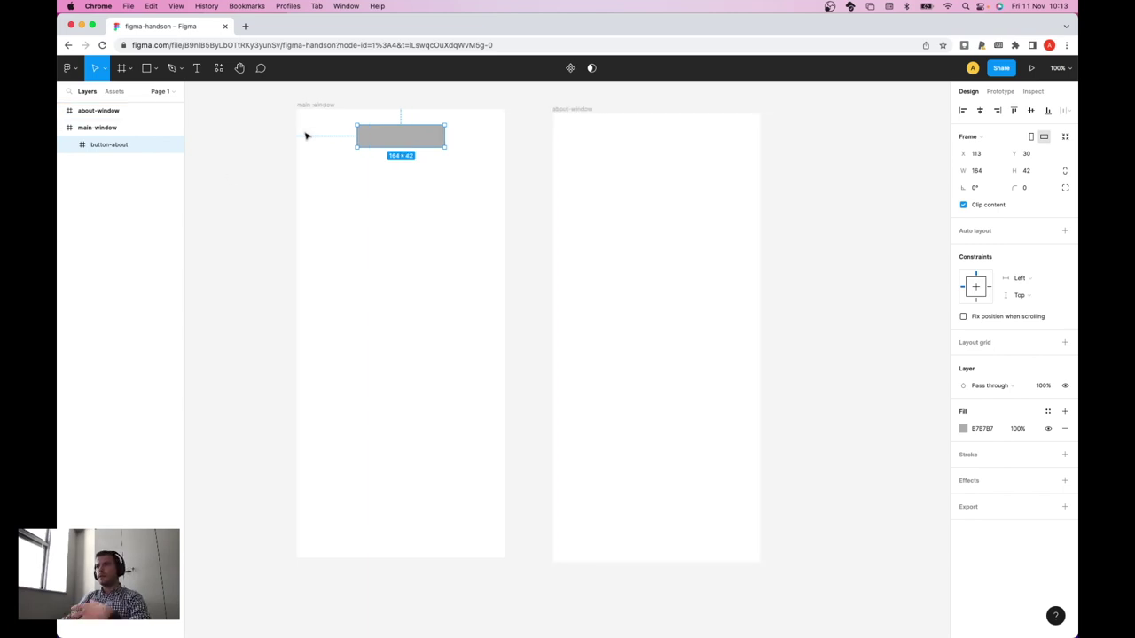
left_click(251, 163)
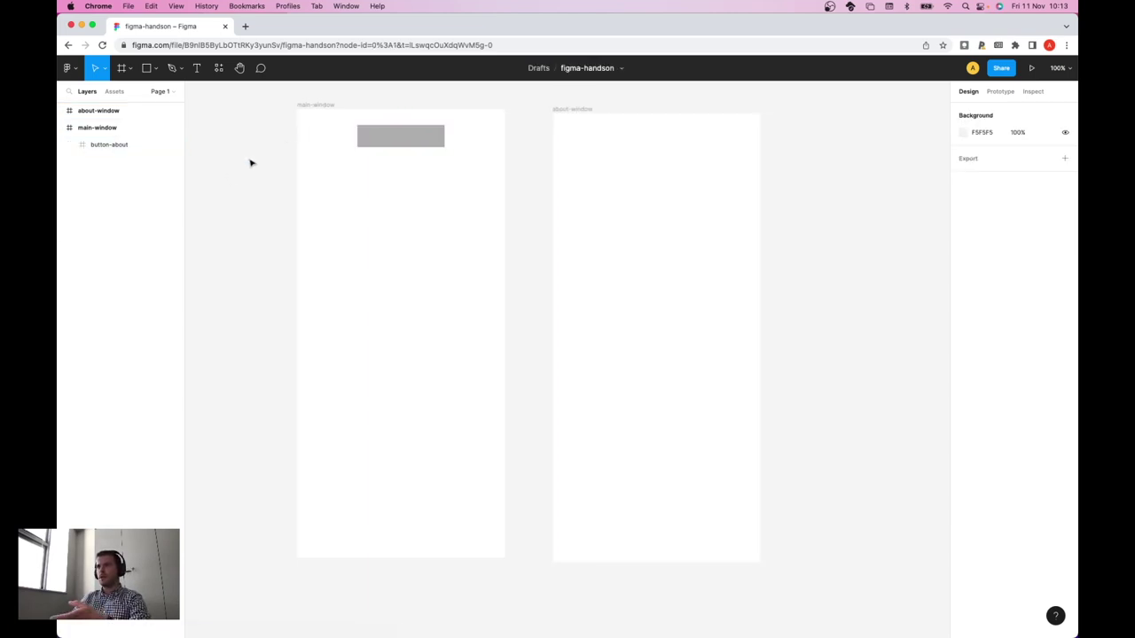
- Create an 'About' text layer in Inter Regular 12 and drag it onto the grey button inside button-about
left_click(196, 71)
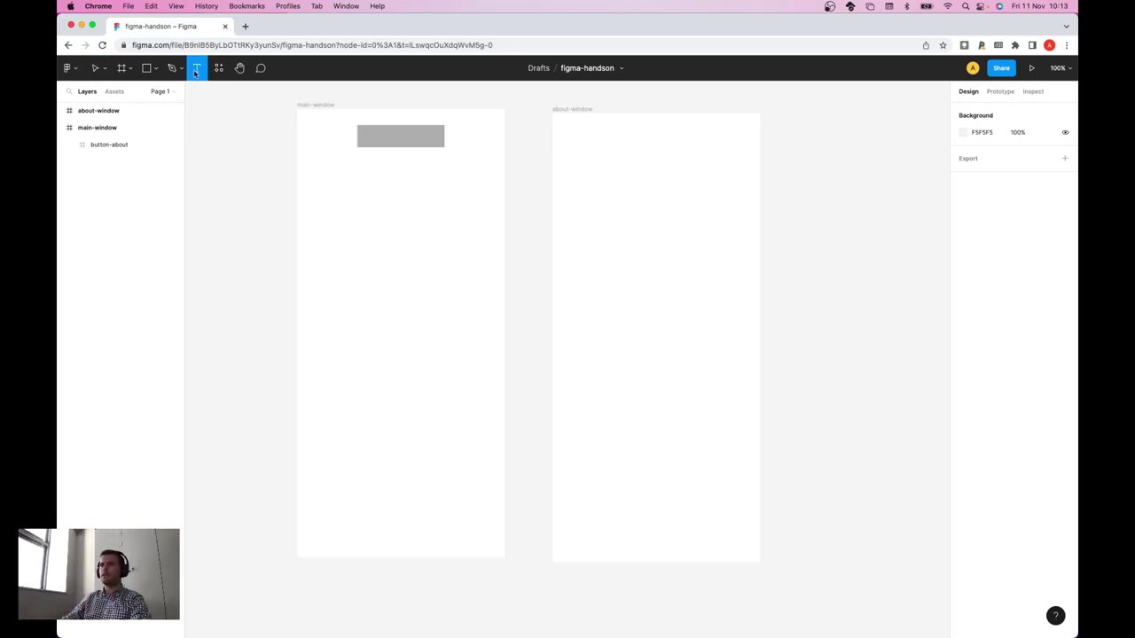
left_click(358, 221)
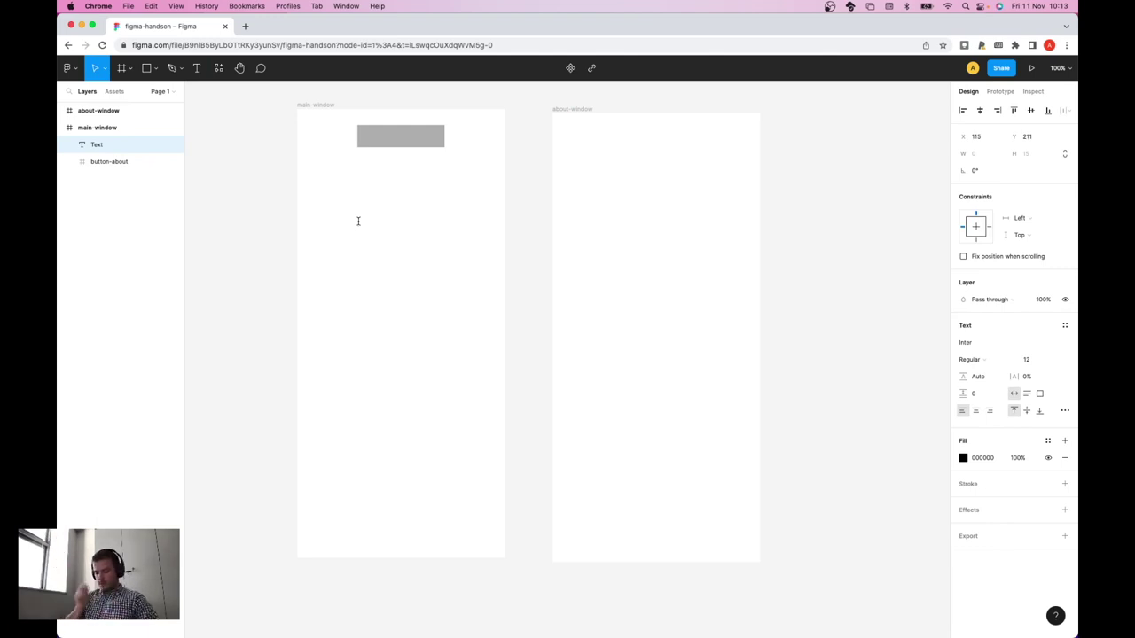
type("About")
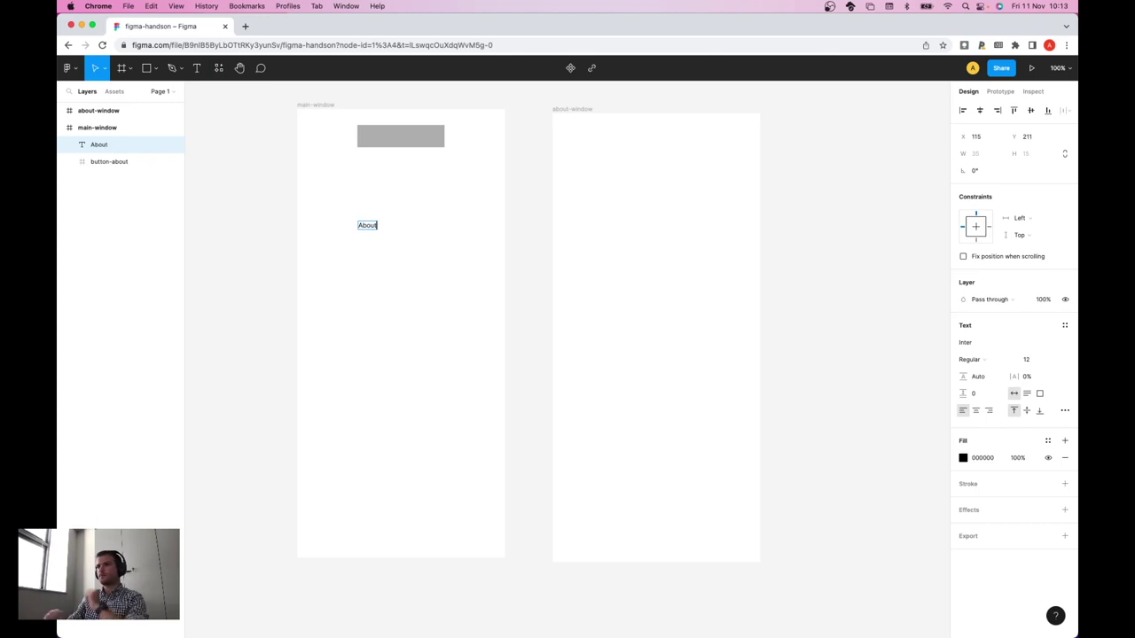
double_click(369, 226)
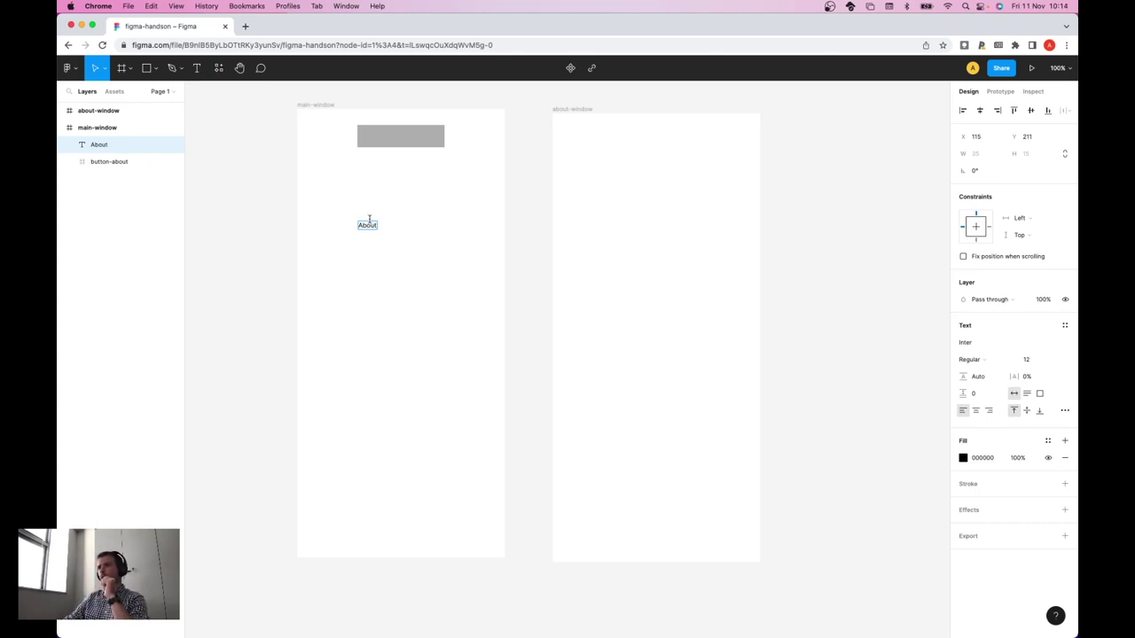
key("Escape")
left_click_drag(372, 232, 408, 137)
left_click(429, 203)
left_click(120, 163)
left_click(112, 147)
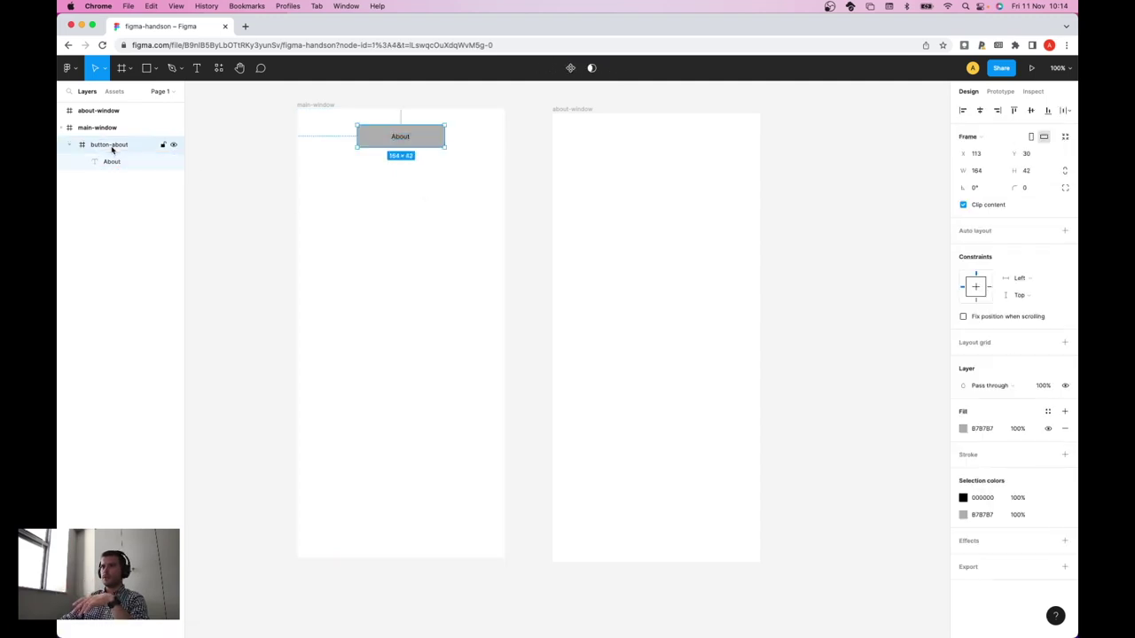
left_click(112, 162)
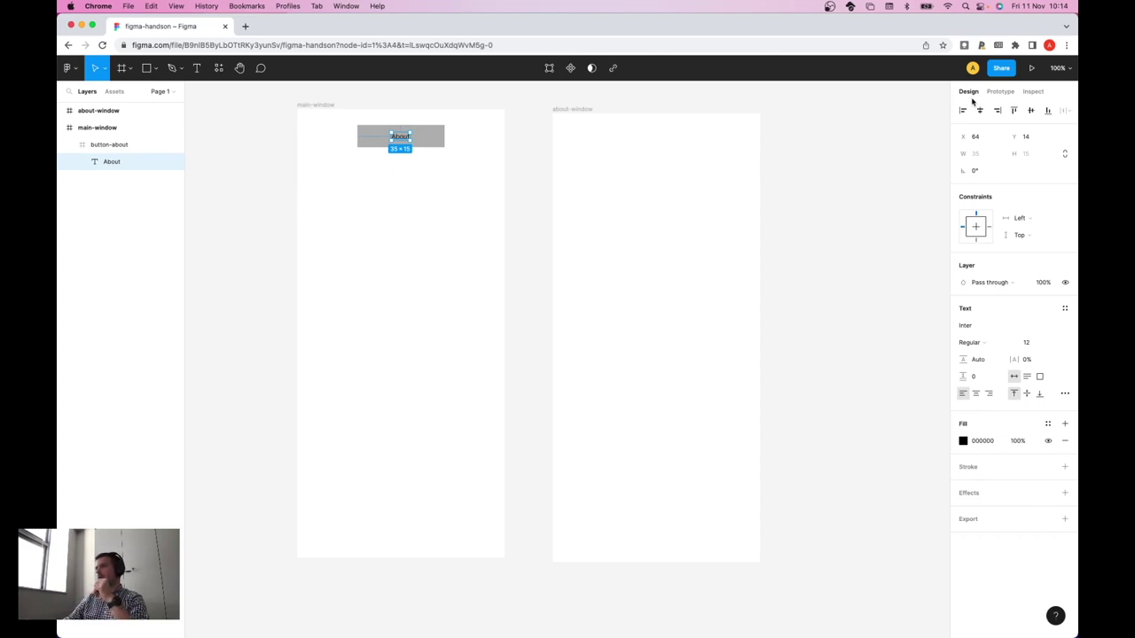
- Set the About text to Inter Regular size 20 with a fixed-size text box
left_click(1031, 343)
type("20")
key("Return")
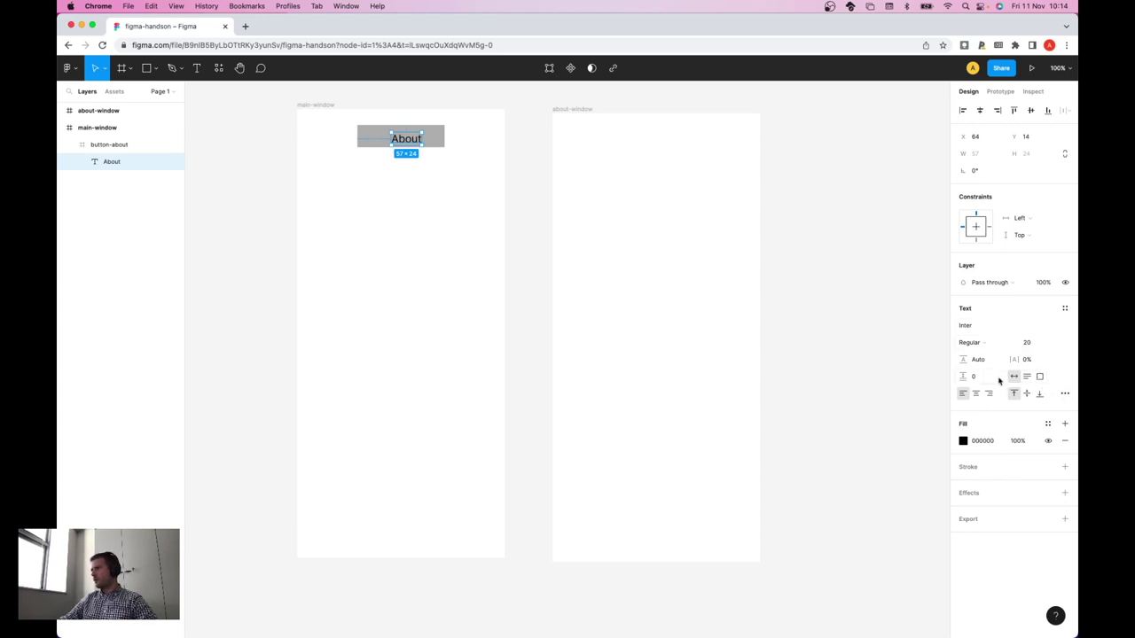
left_click(997, 344)
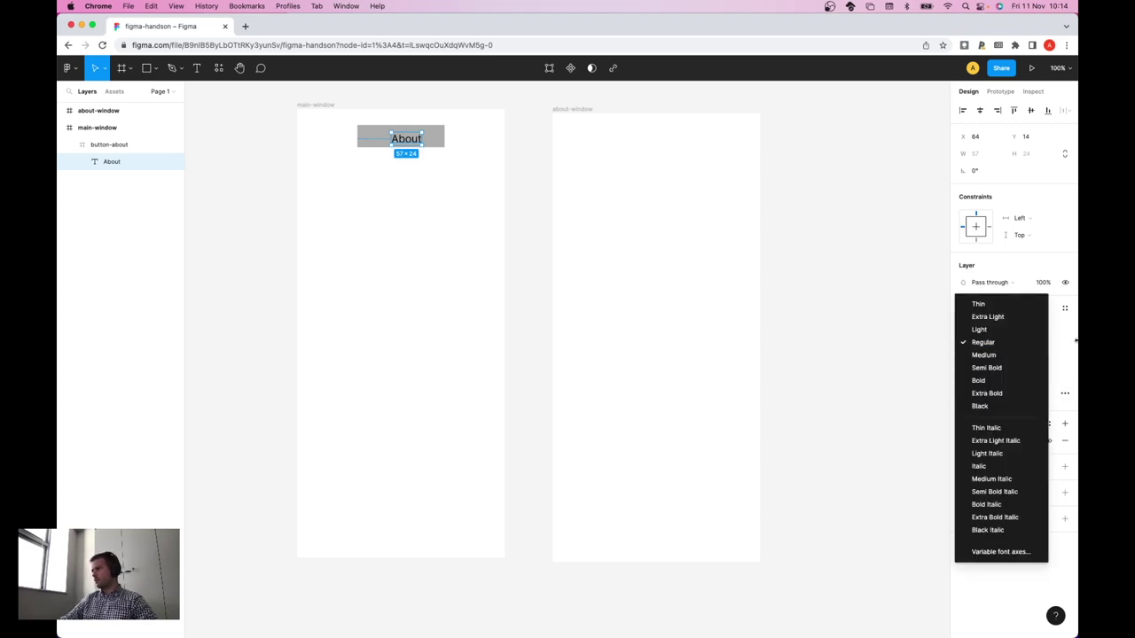
left_click(1064, 343)
left_click(1040, 376)
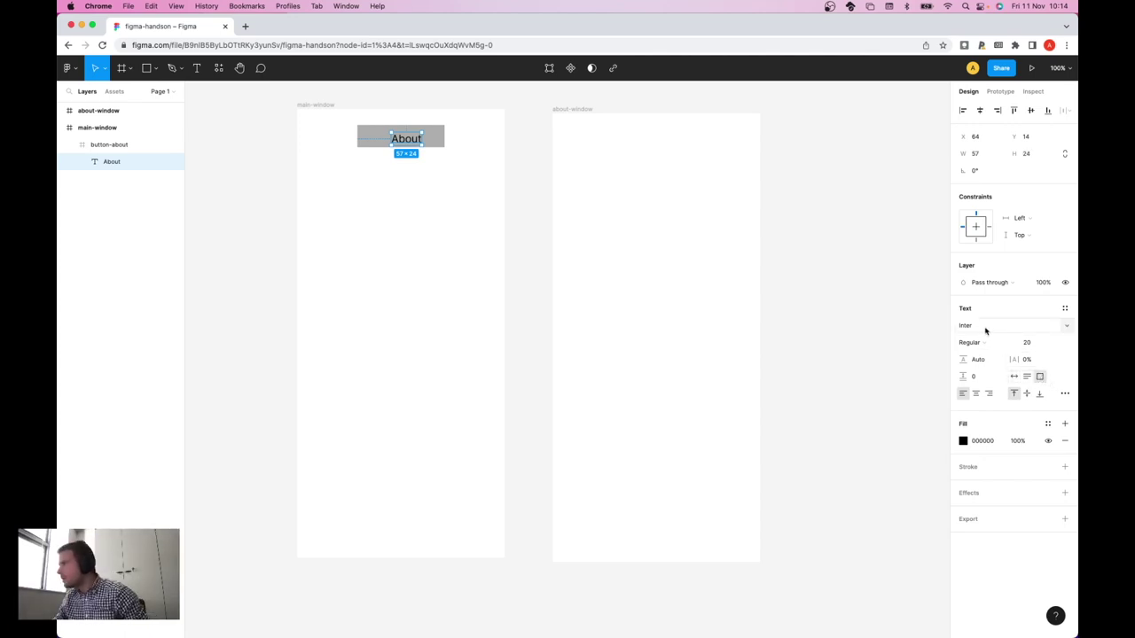
left_click(1064, 393)
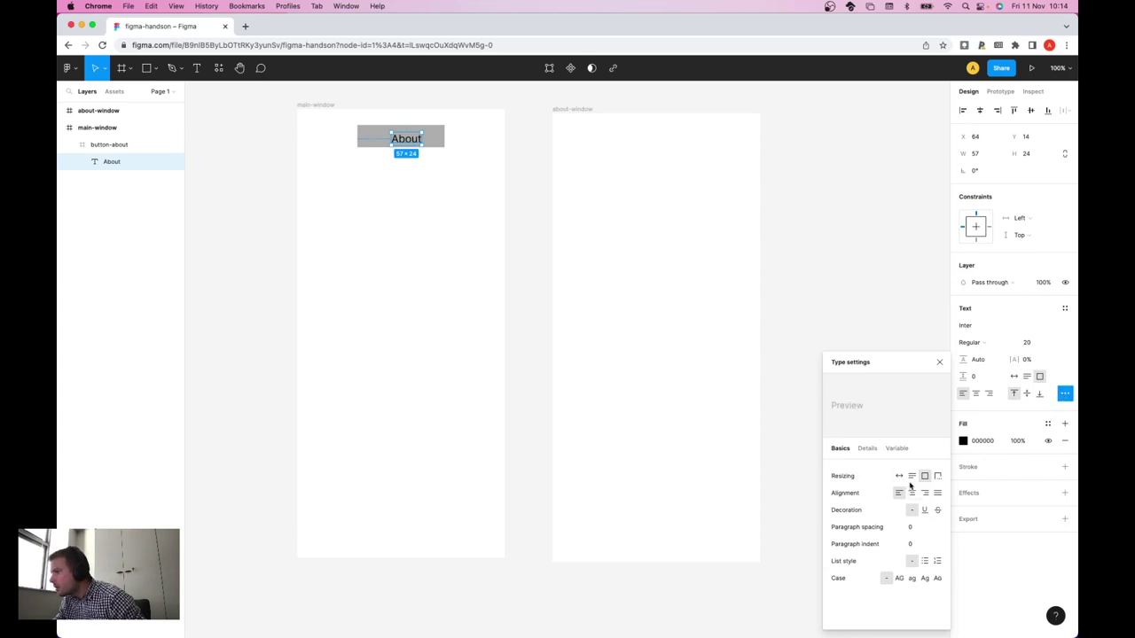
left_click(864, 448)
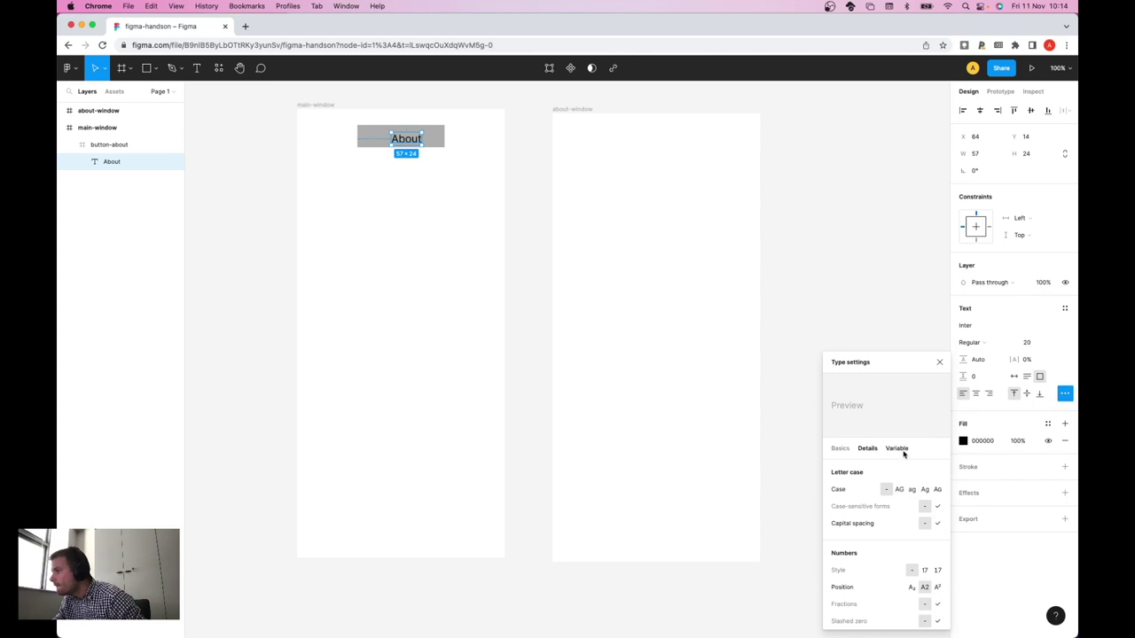
left_click(897, 449)
- Change the About text fill colour to white FFFFFF
left_click(963, 440)
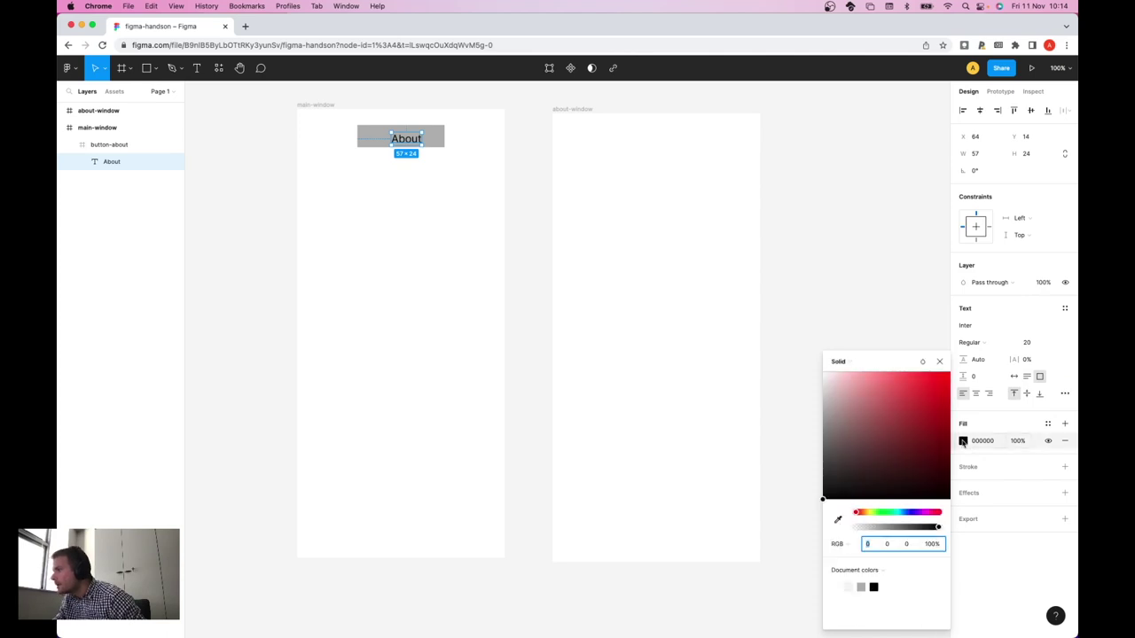
left_click_drag(805, 471, 810, 425)
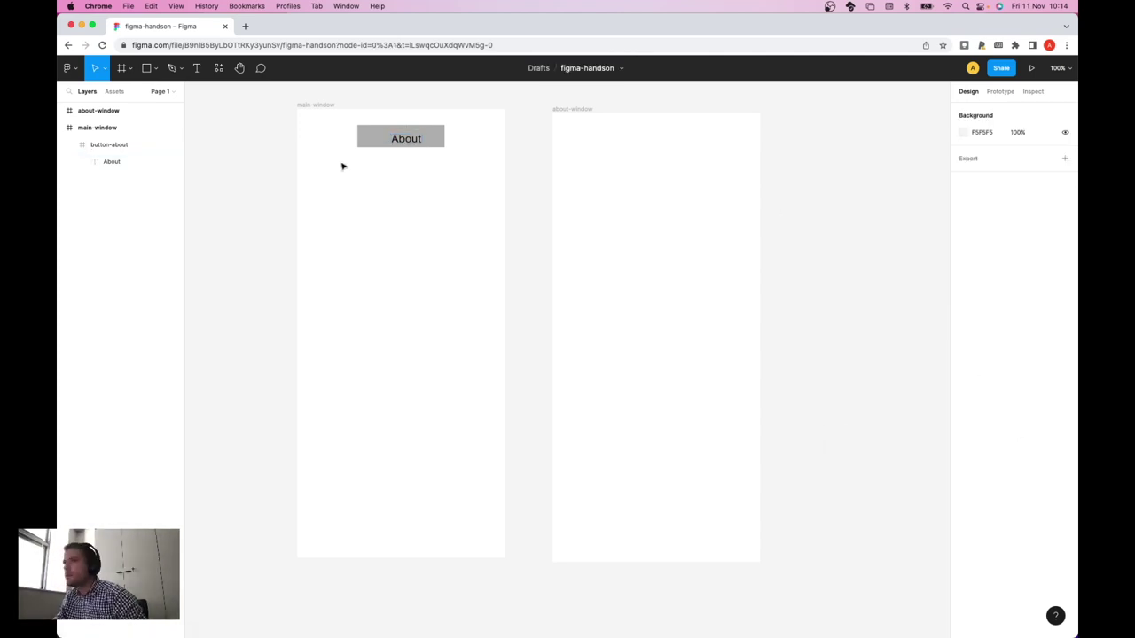
left_click(109, 161)
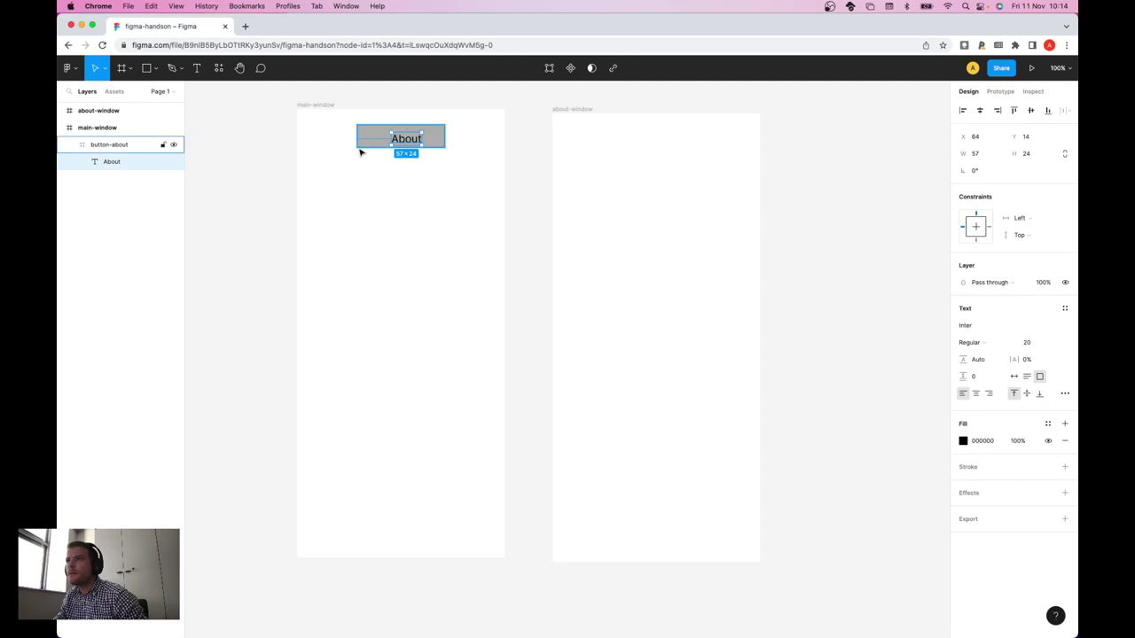
left_click(964, 441)
type("fff")
key("Return")
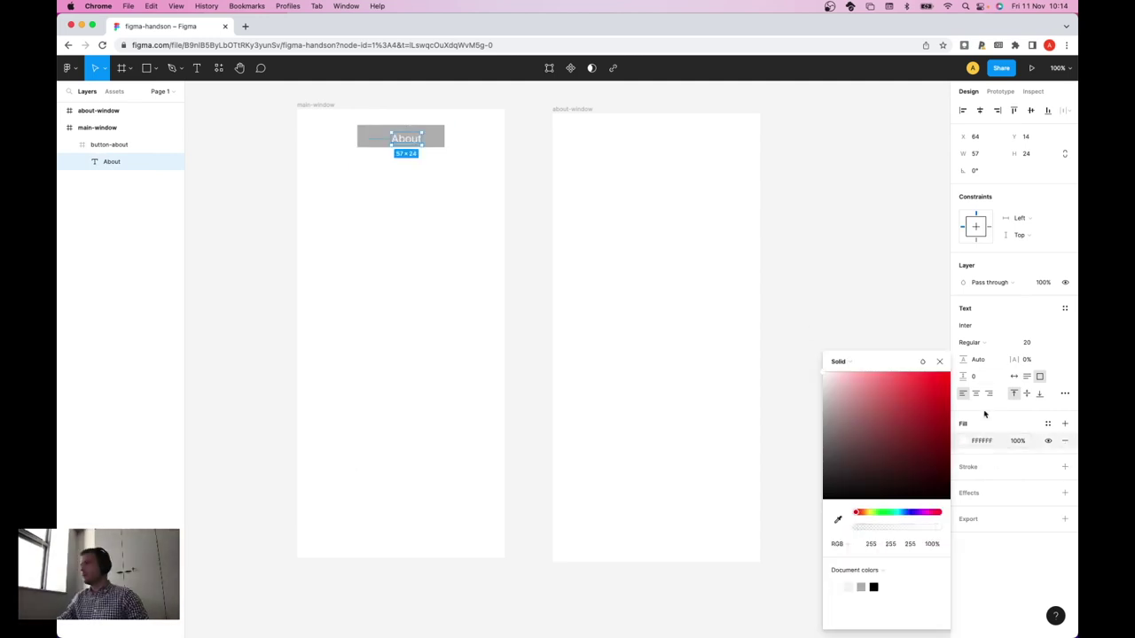
left_click(941, 363)
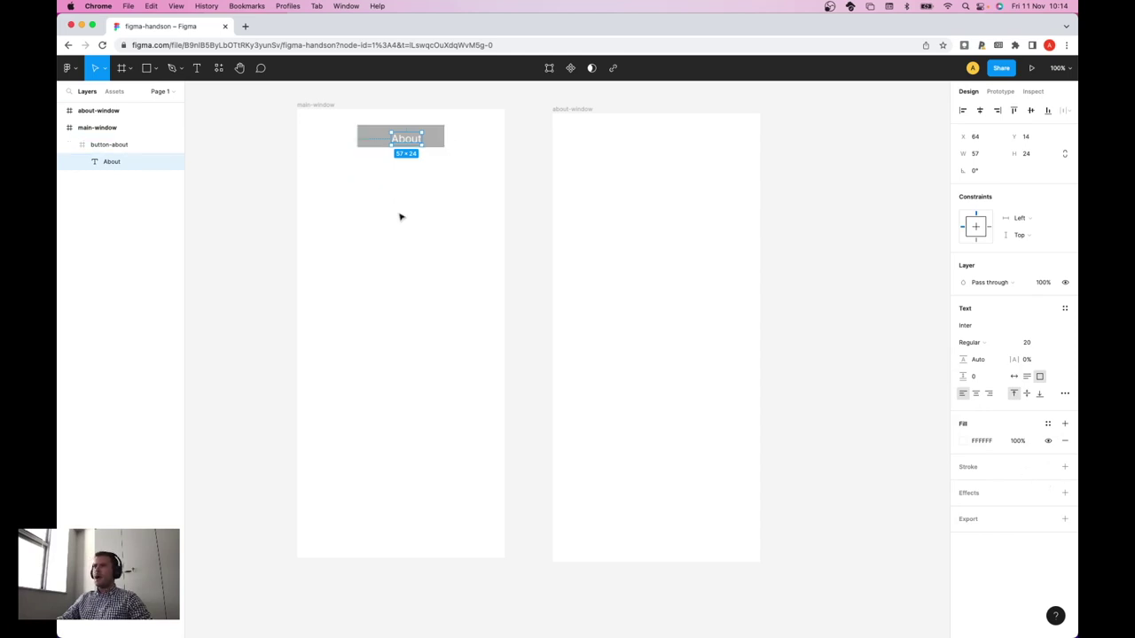
- Centre the white About text horizontally and vertically in button-about, landing at X 53, Y 9
left_click(113, 147)
left_click(110, 163)
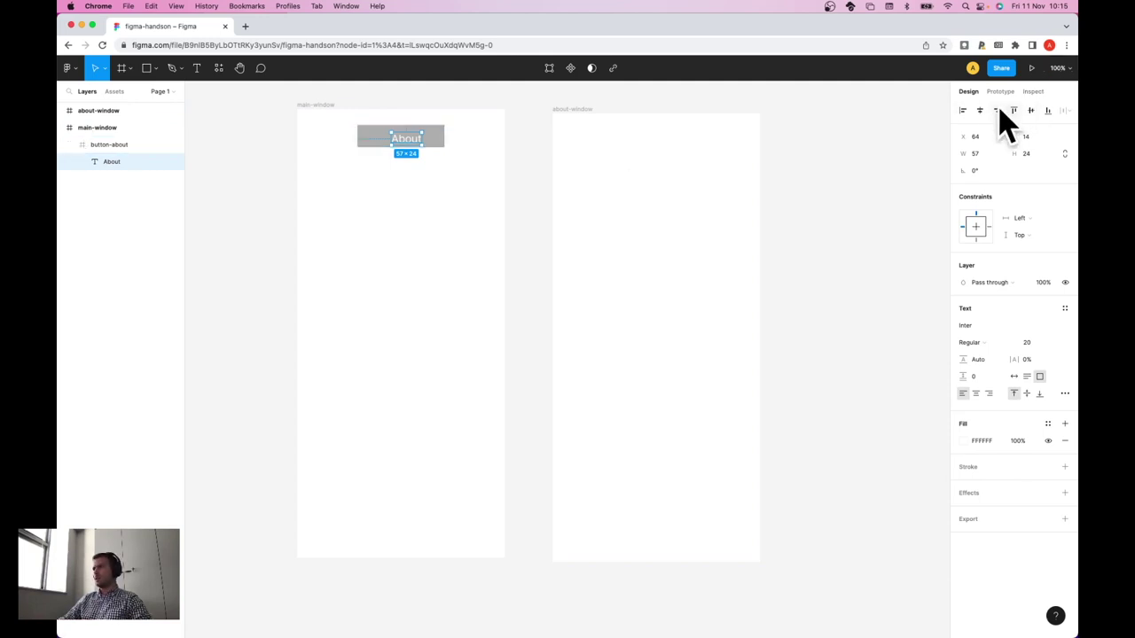
left_click(978, 112)
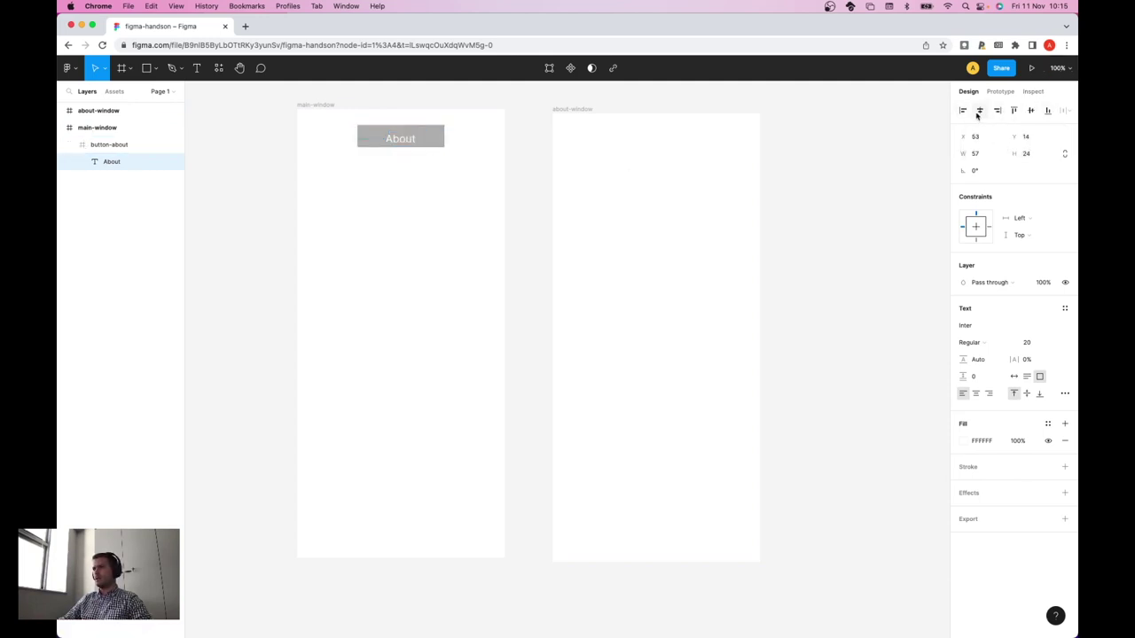
left_click(1029, 110)
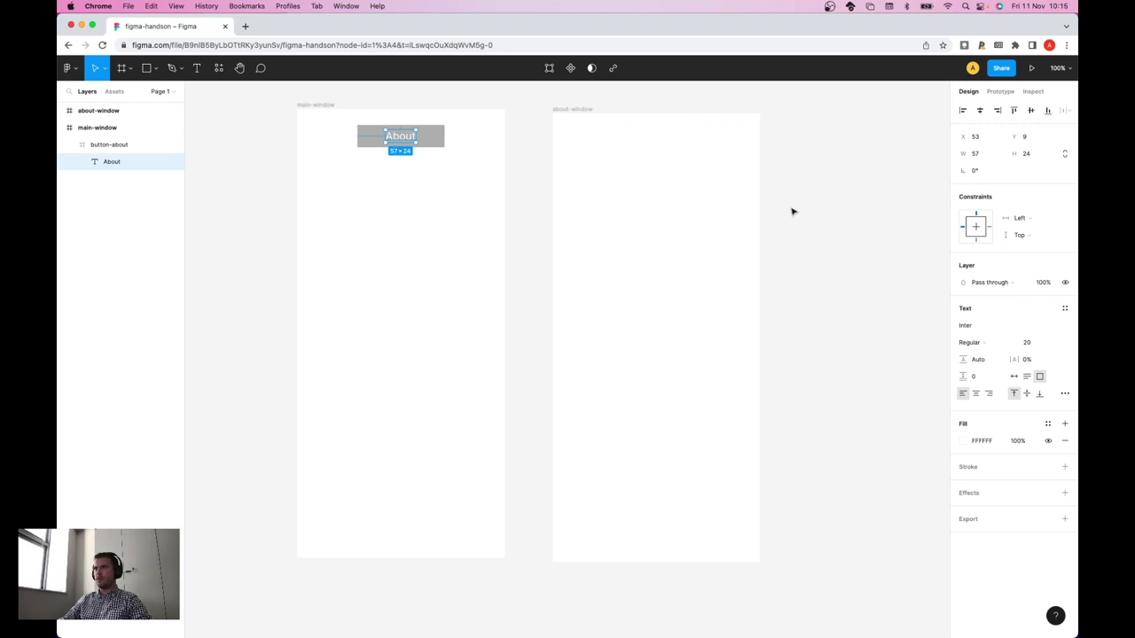
left_click(827, 213)
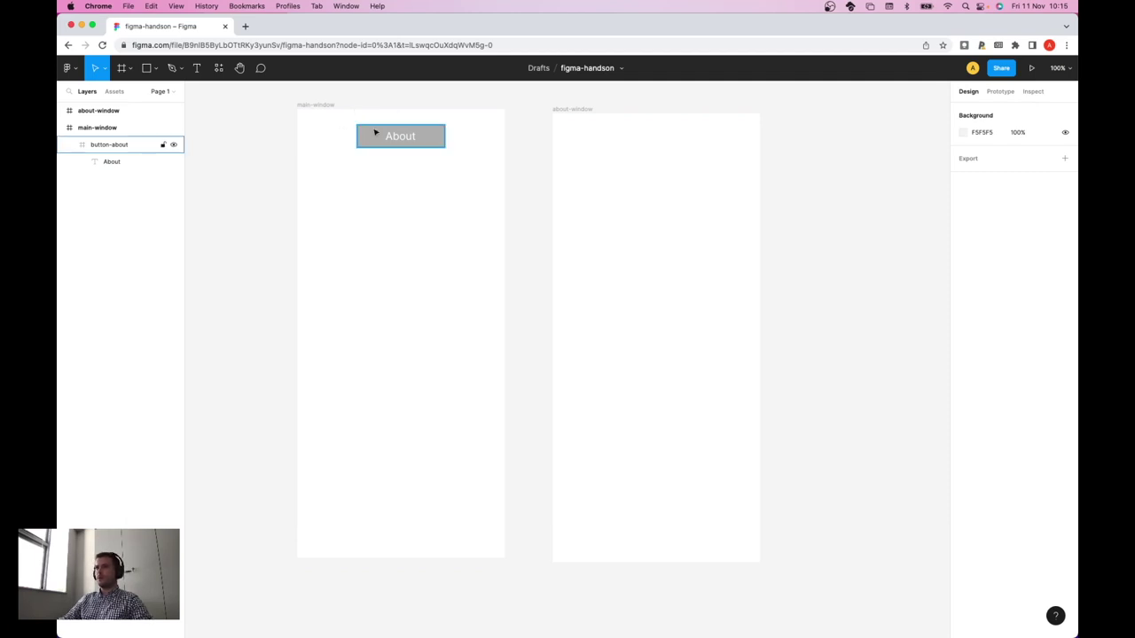
left_click(597, 156)
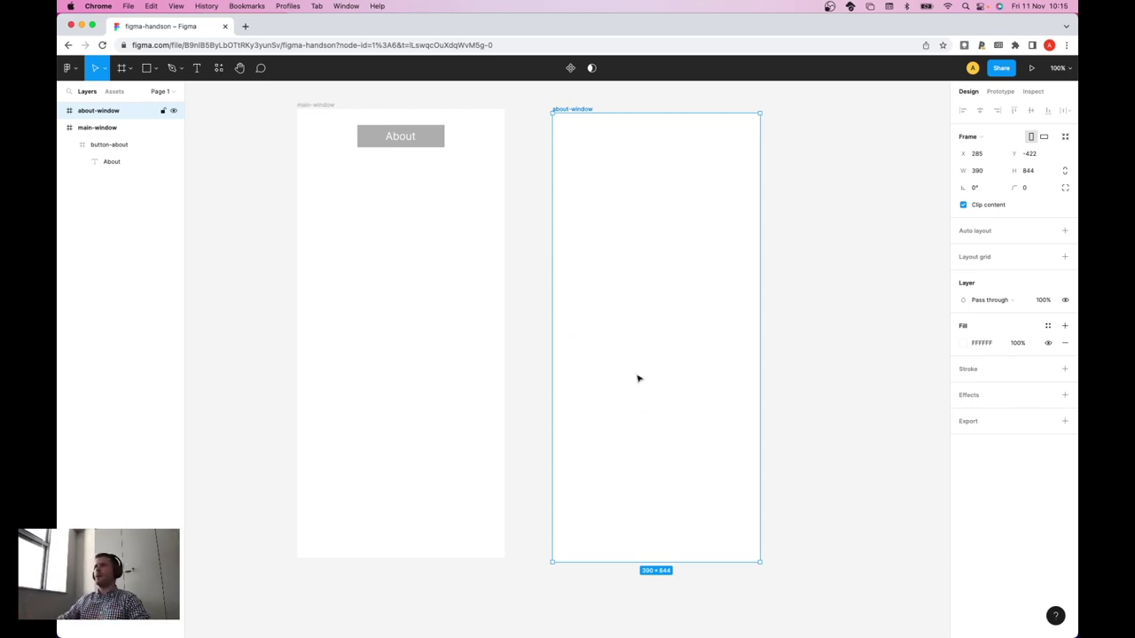
left_click(833, 293)
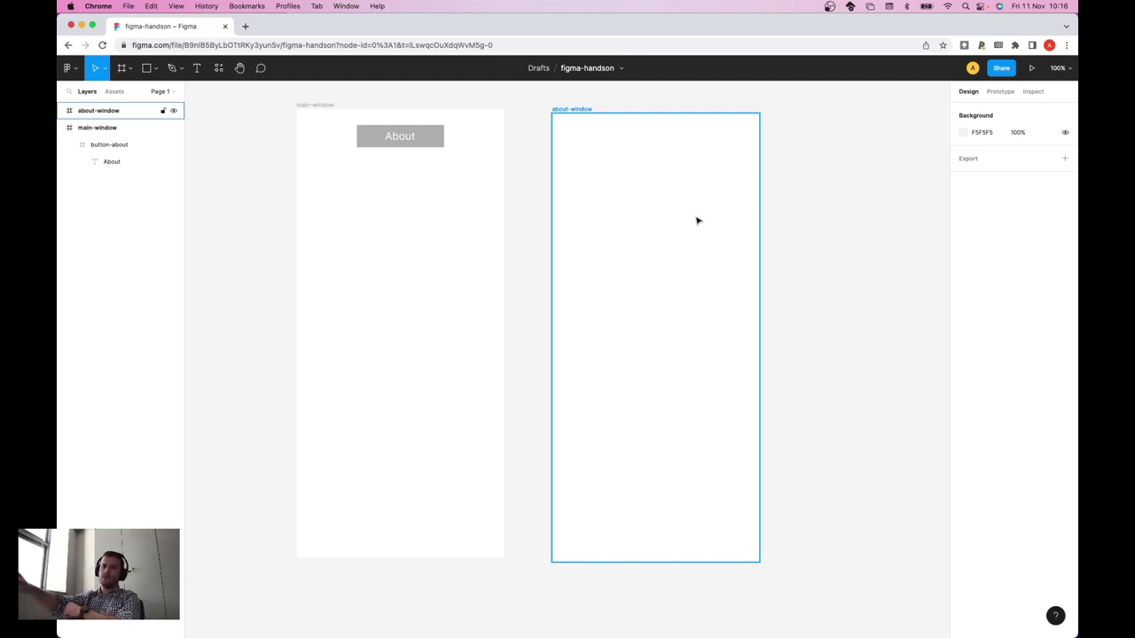
- Open the plugin browser through Plugins > Find more plugins to find Iconify under Recents
left_click(532, 164)
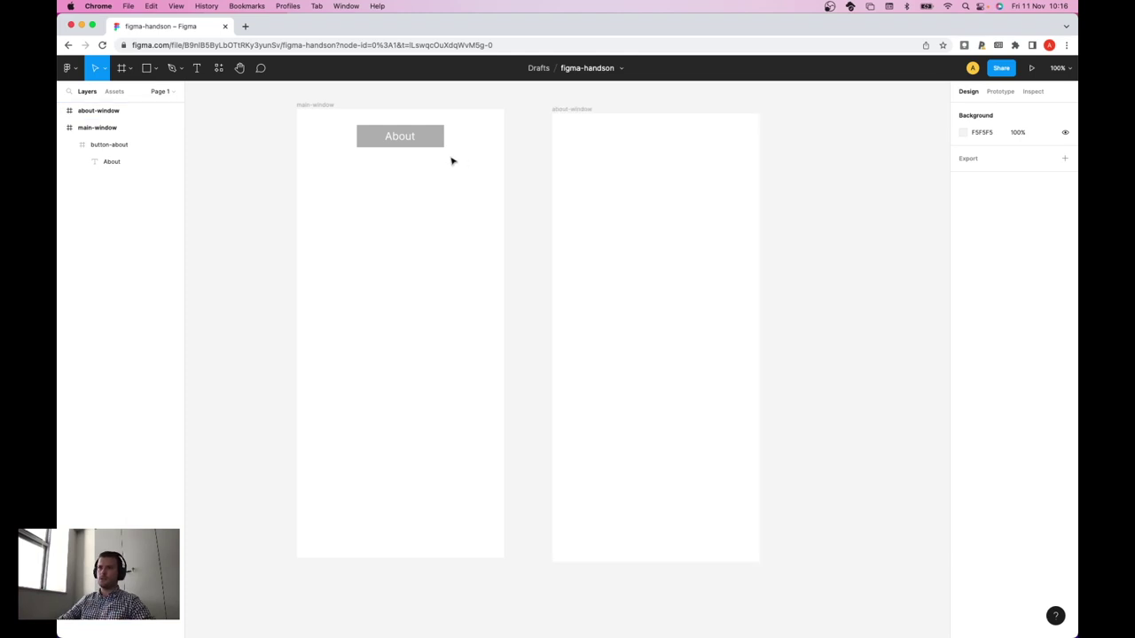
left_click(76, 71)
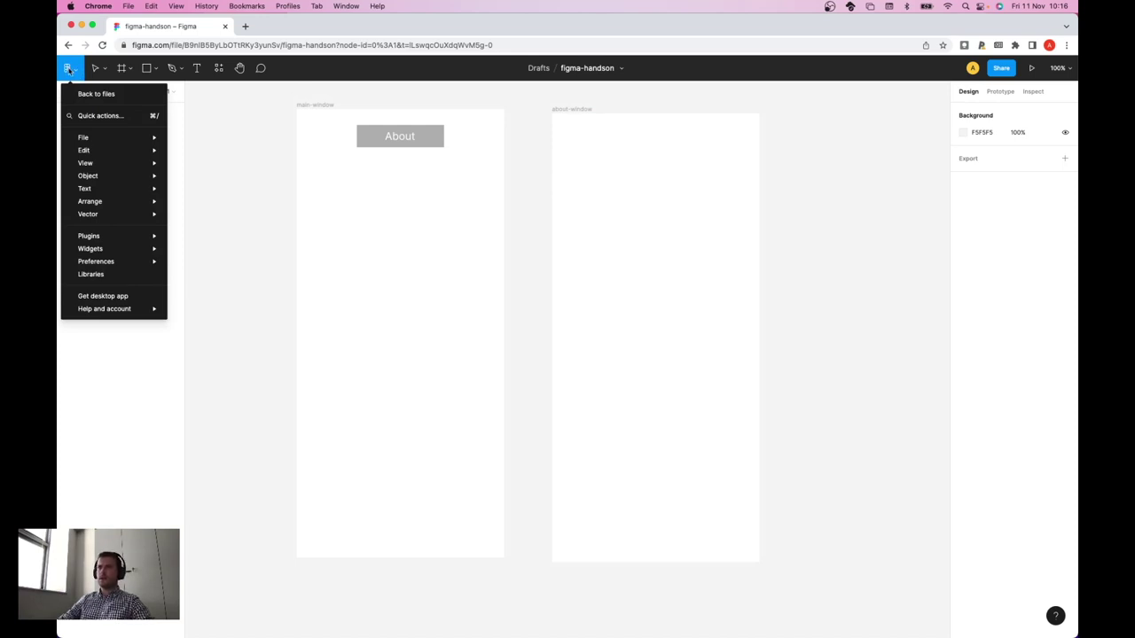
mouse_move(105, 239)
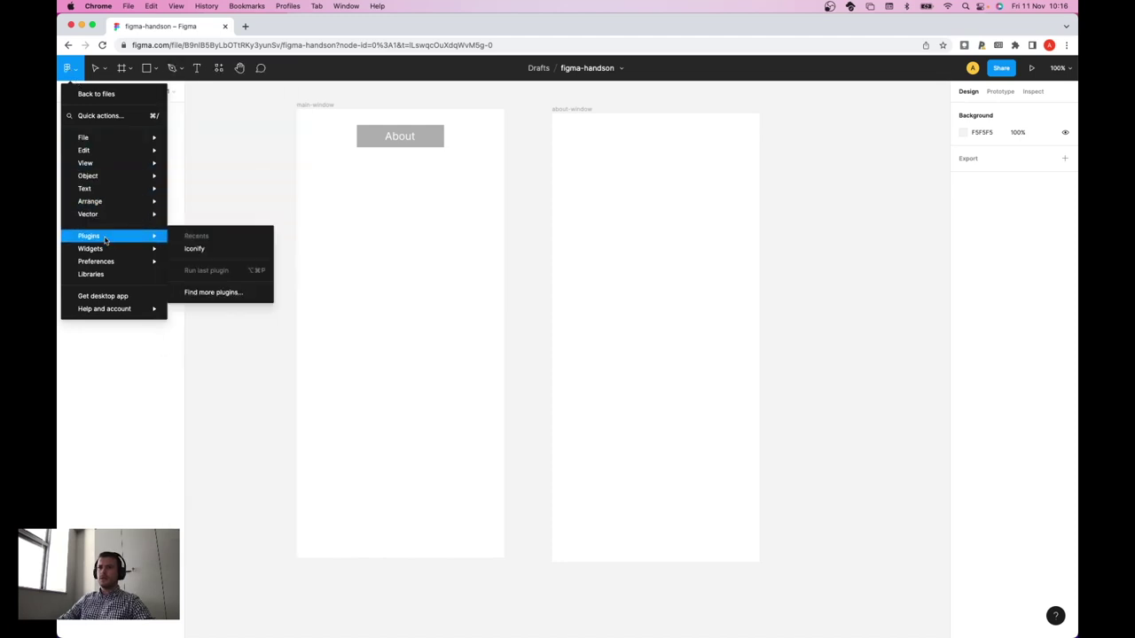
left_click(245, 292)
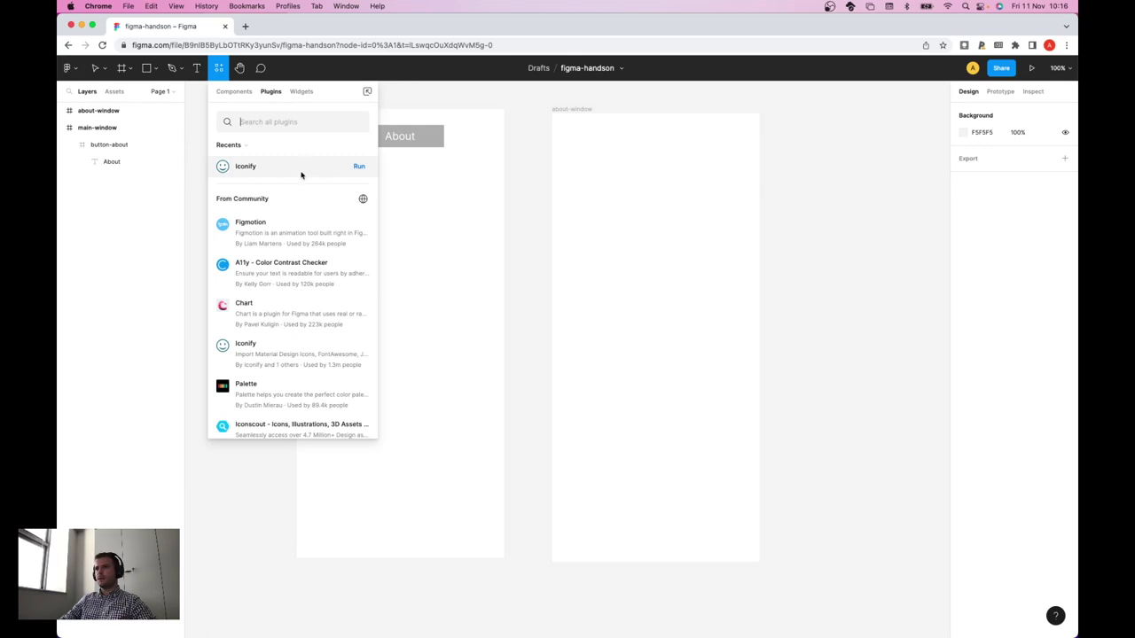
scroll(299, 240, "down", 1)
scroll(302, 243, "down", 1)
scroll(302, 245, "down", 2)
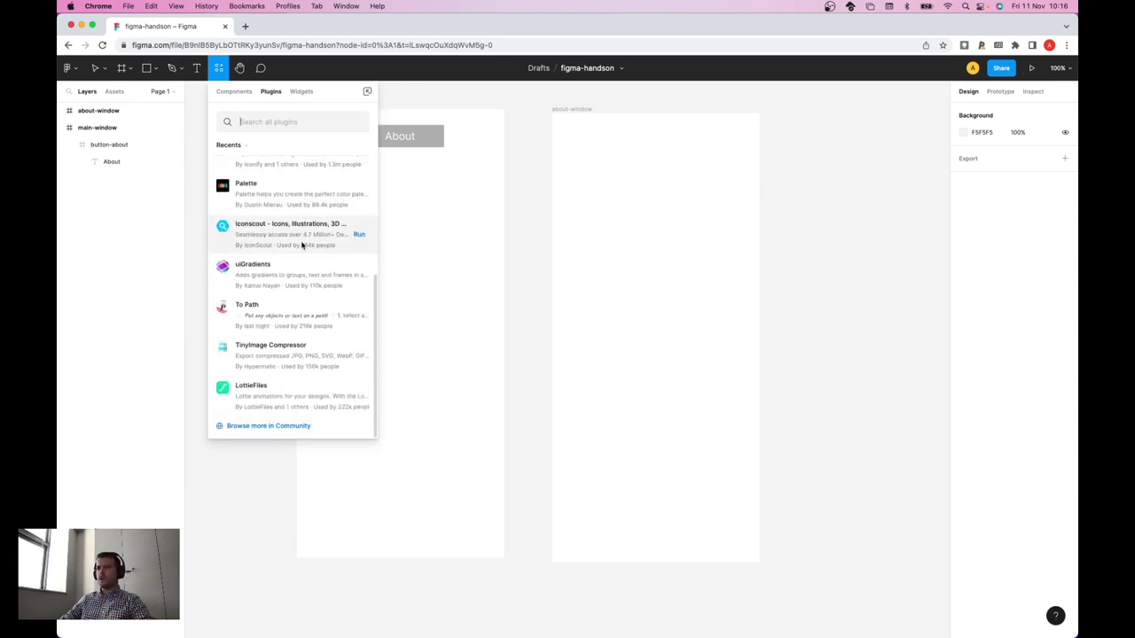
scroll(301, 246, "up", 4)
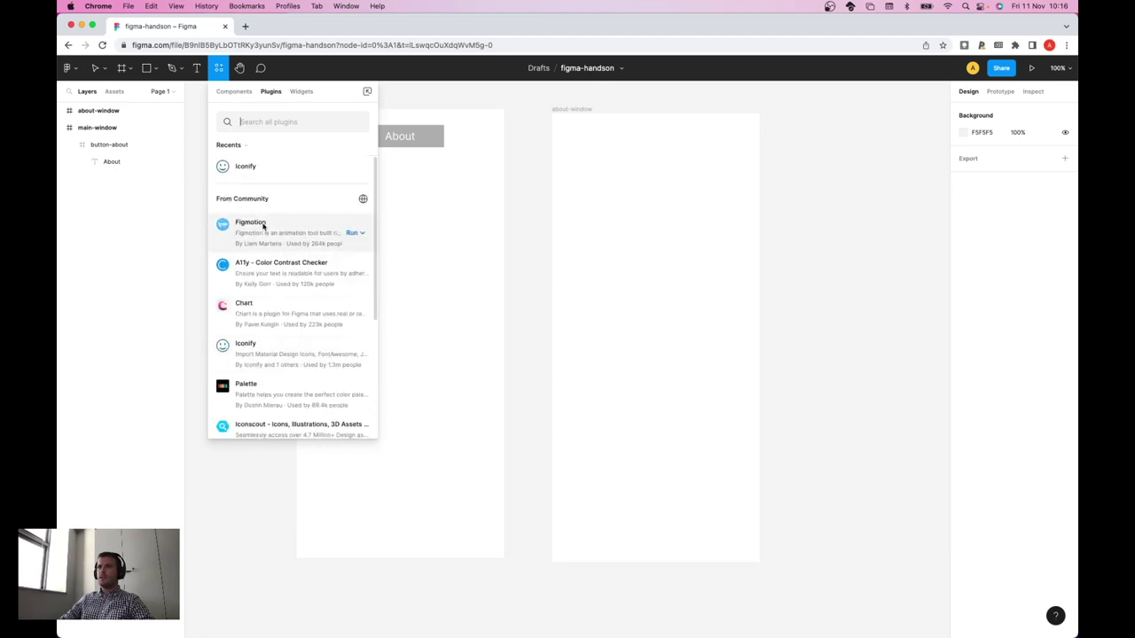
- Run the Iconify plugin and replace the previous search term with 'user'
left_click(259, 174)
left_click(284, 237)
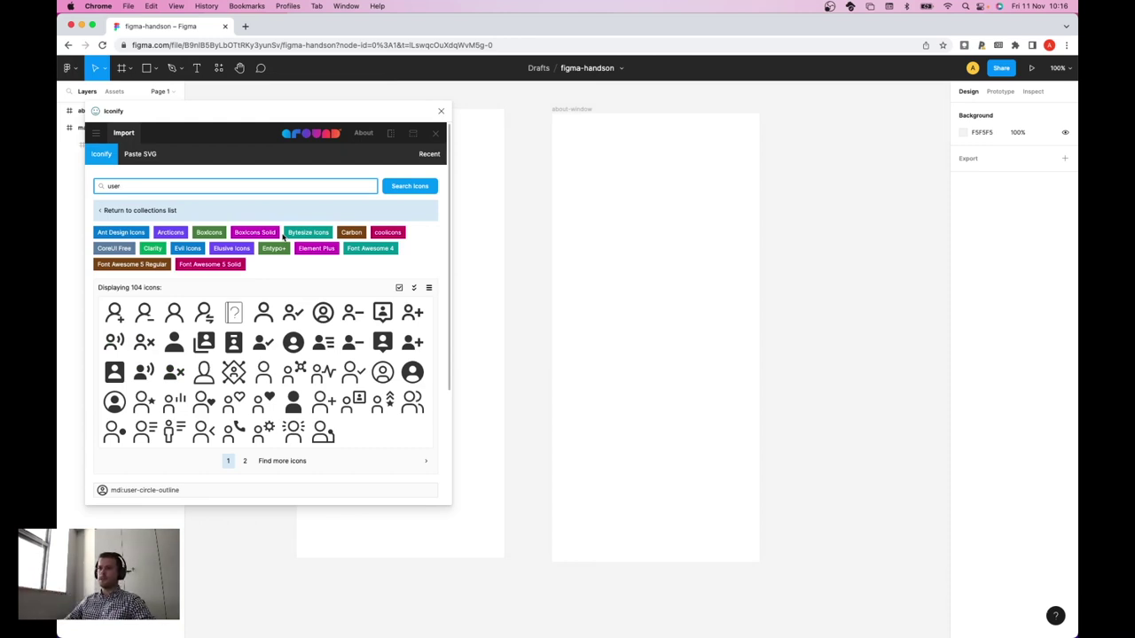
double_click(176, 186)
key("BackSpace")
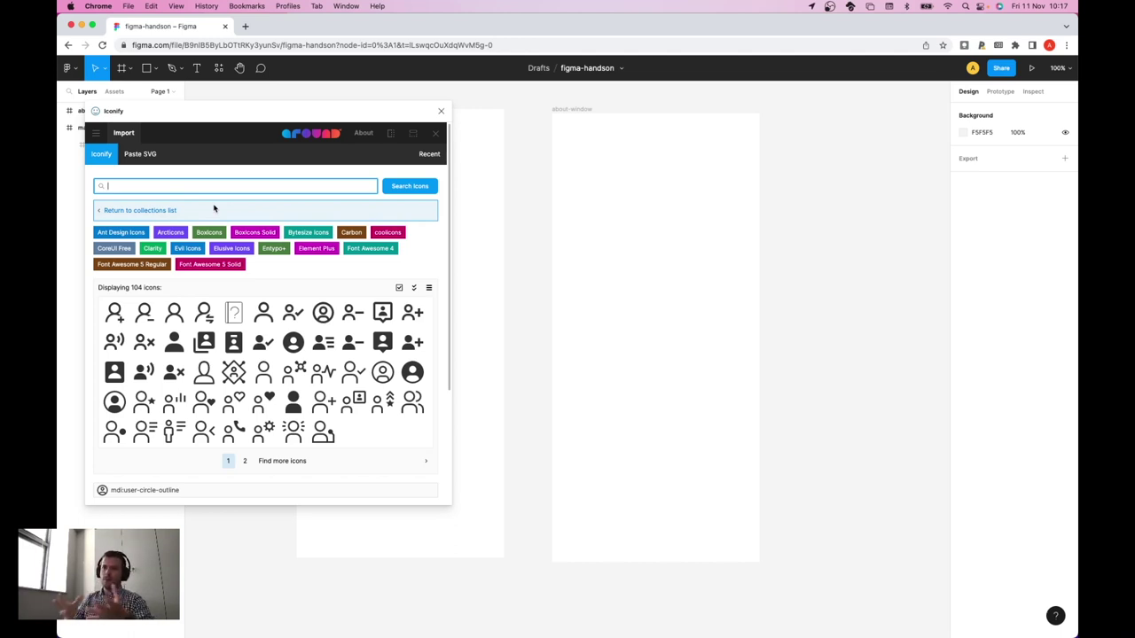
type("user")
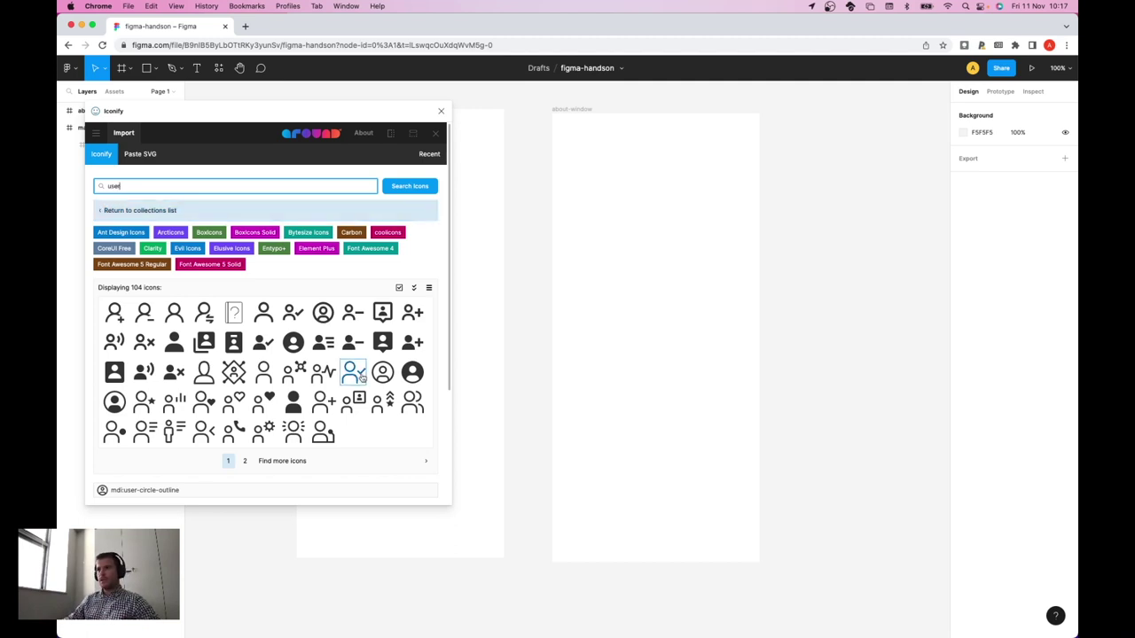
- Choose Carbon's user-avatar-filled icon and set its colour to black (#000)
scroll(355, 375, "down", 2)
left_click(413, 327)
scroll(400, 326, "down", 4)
left_click(255, 413)
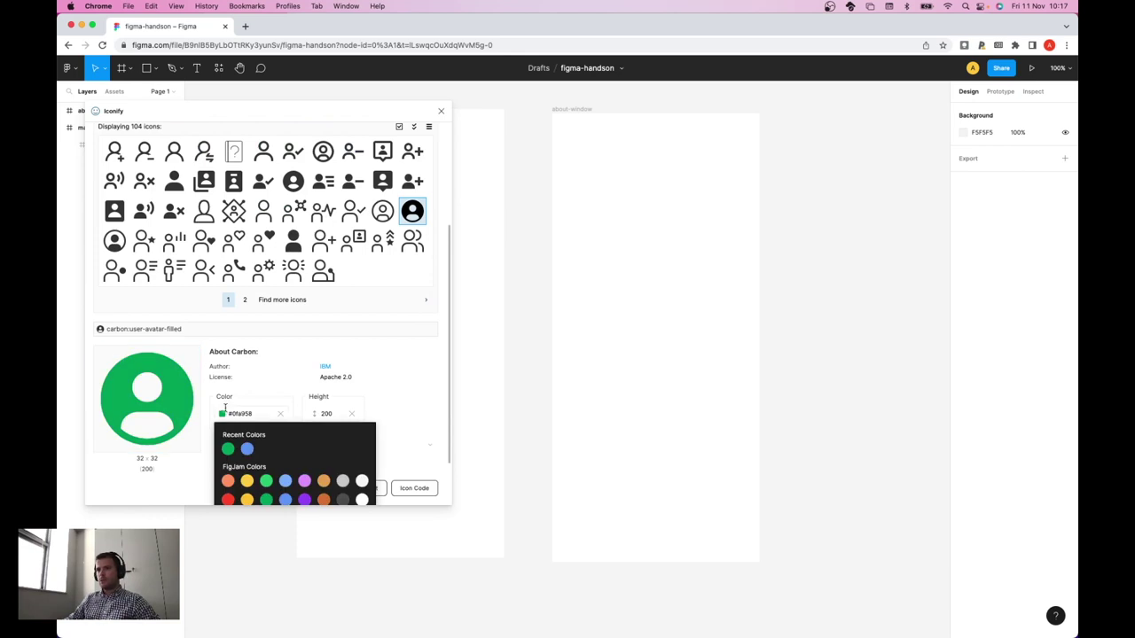
scroll(259, 445, "down", 3)
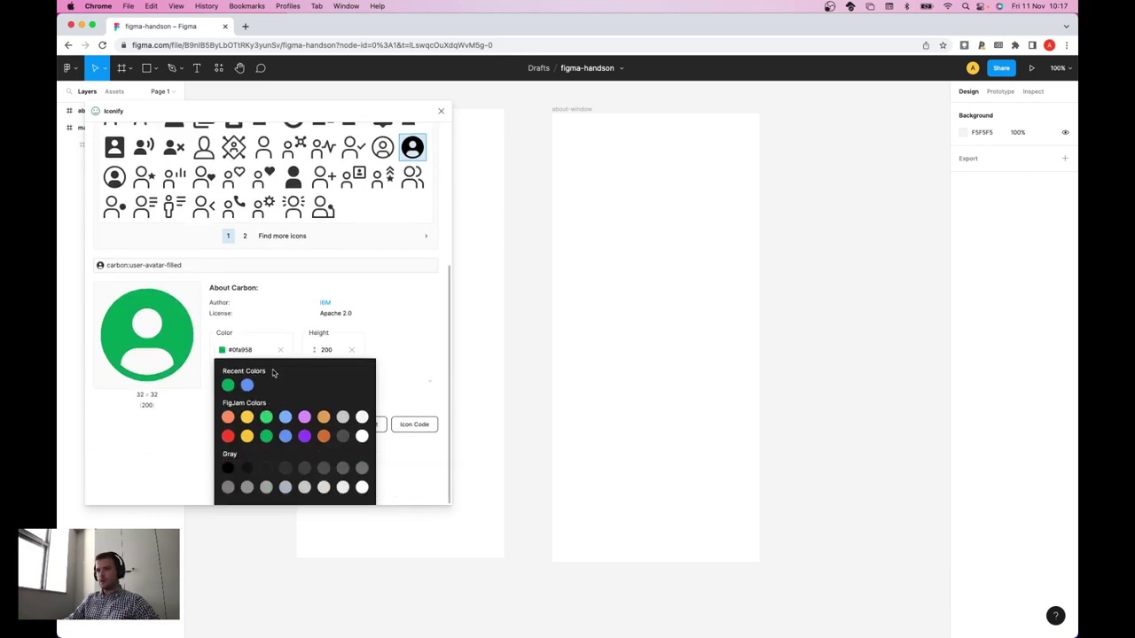
left_click(228, 471)
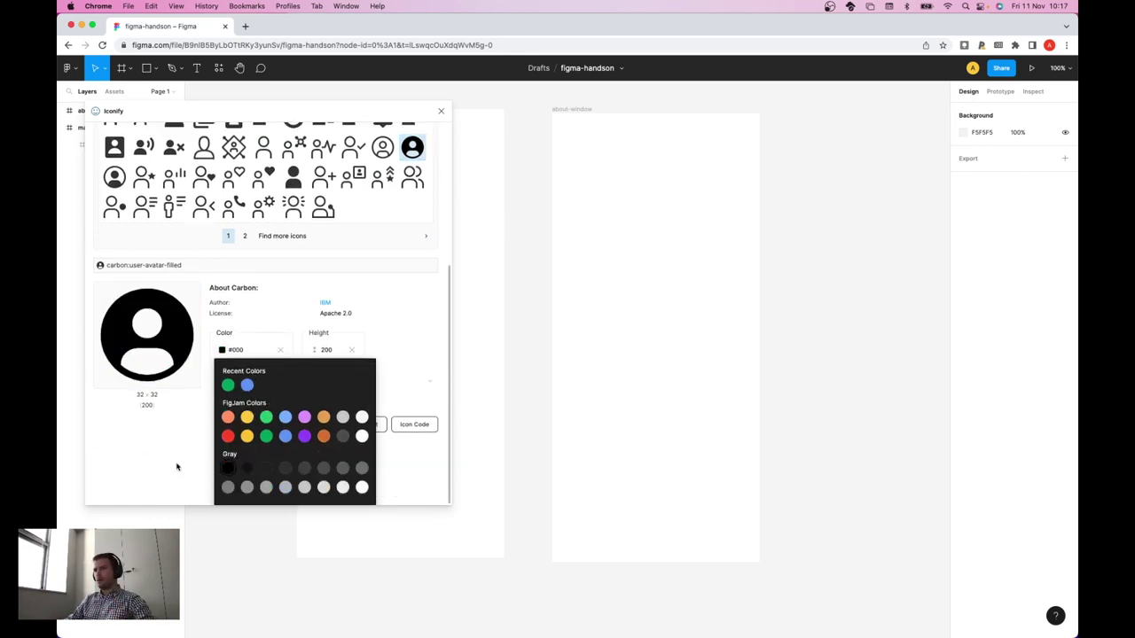
left_click(147, 468)
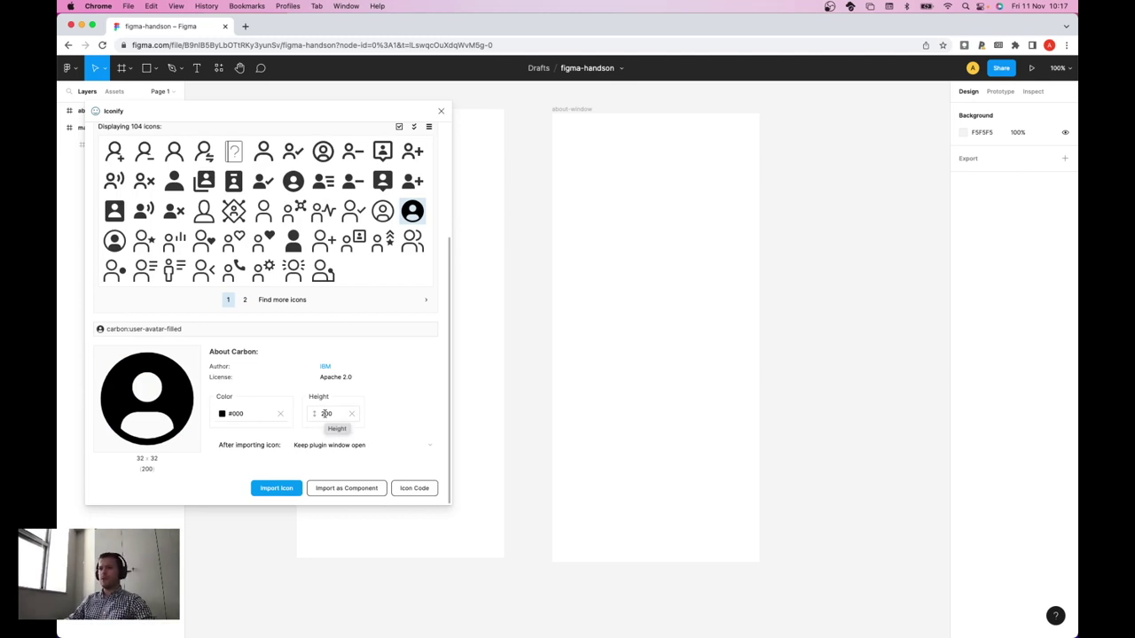
- Import the black avatar into about-window, resize it to 150×150, and centre it horizontally near the top
left_click(271, 489)
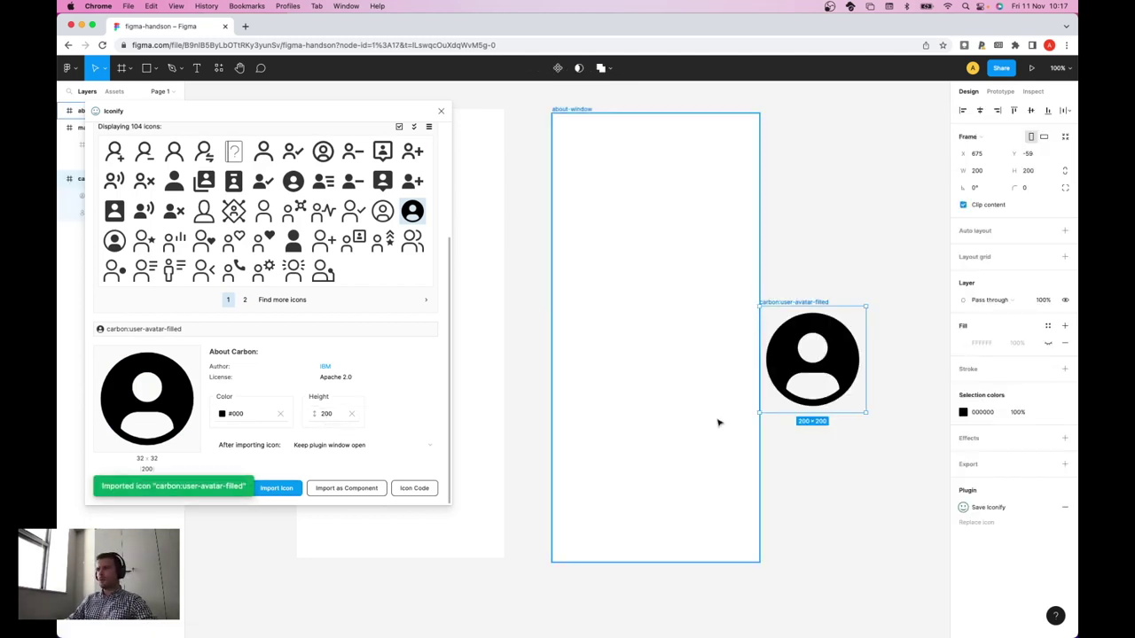
left_click_drag(795, 381, 626, 218)
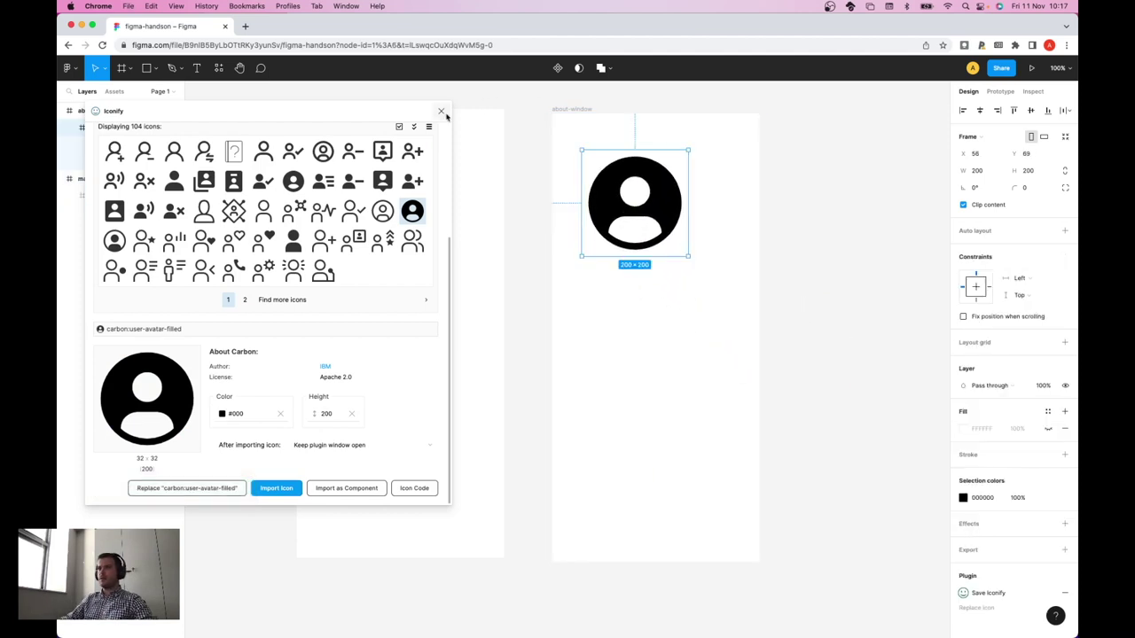
left_click(442, 112)
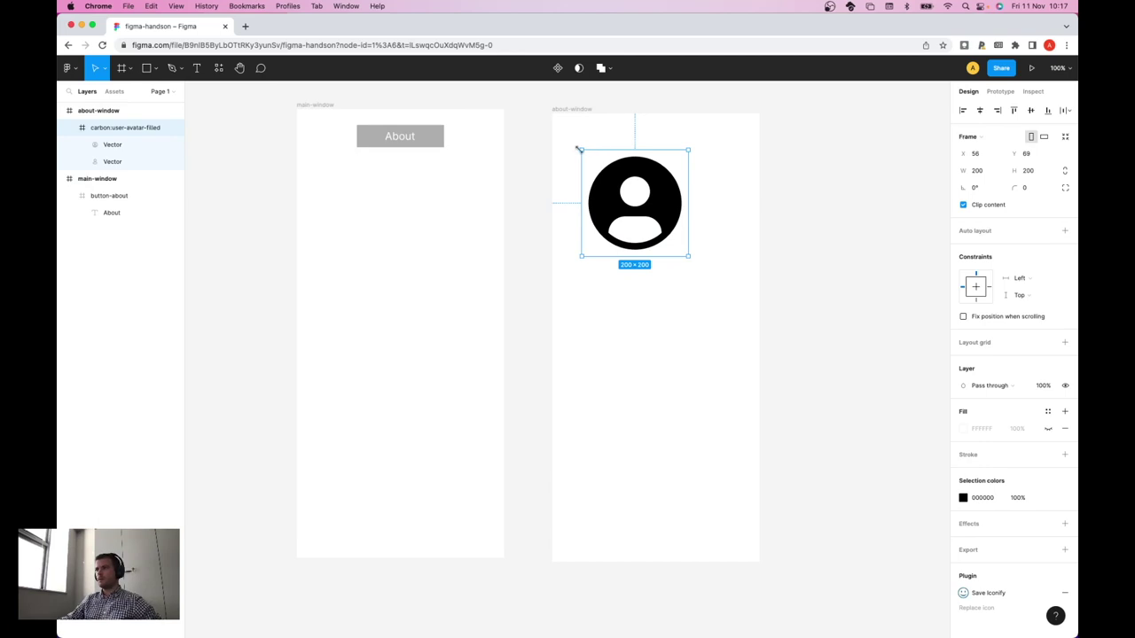
left_click_drag(579, 150, 609, 174)
left_click_drag(645, 225, 650, 212)
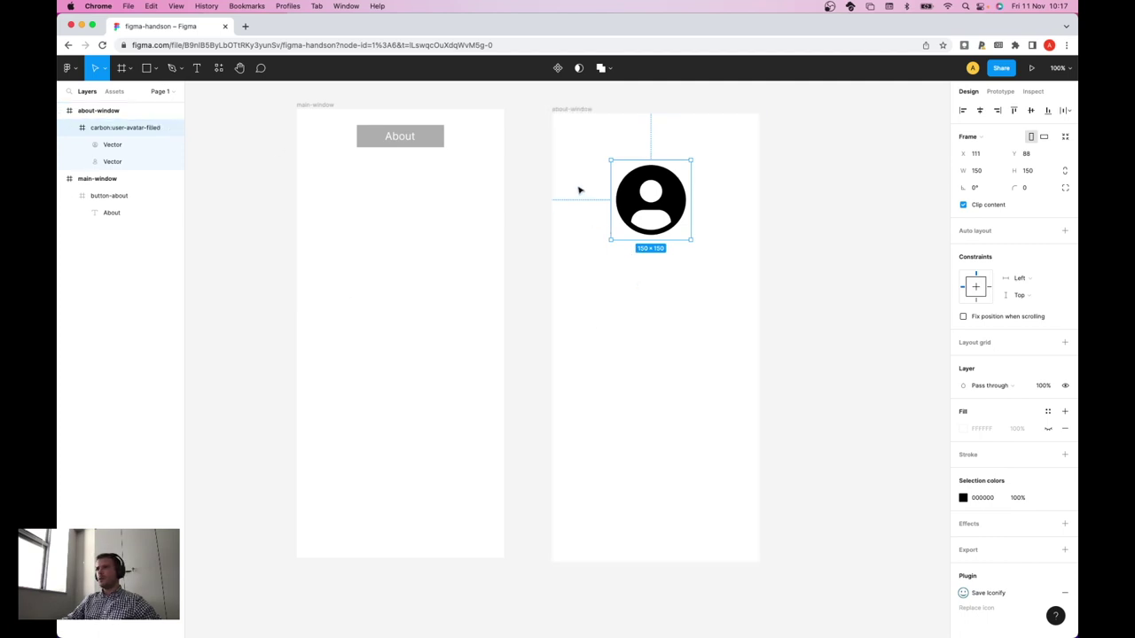
left_click(980, 113)
left_click(899, 346)
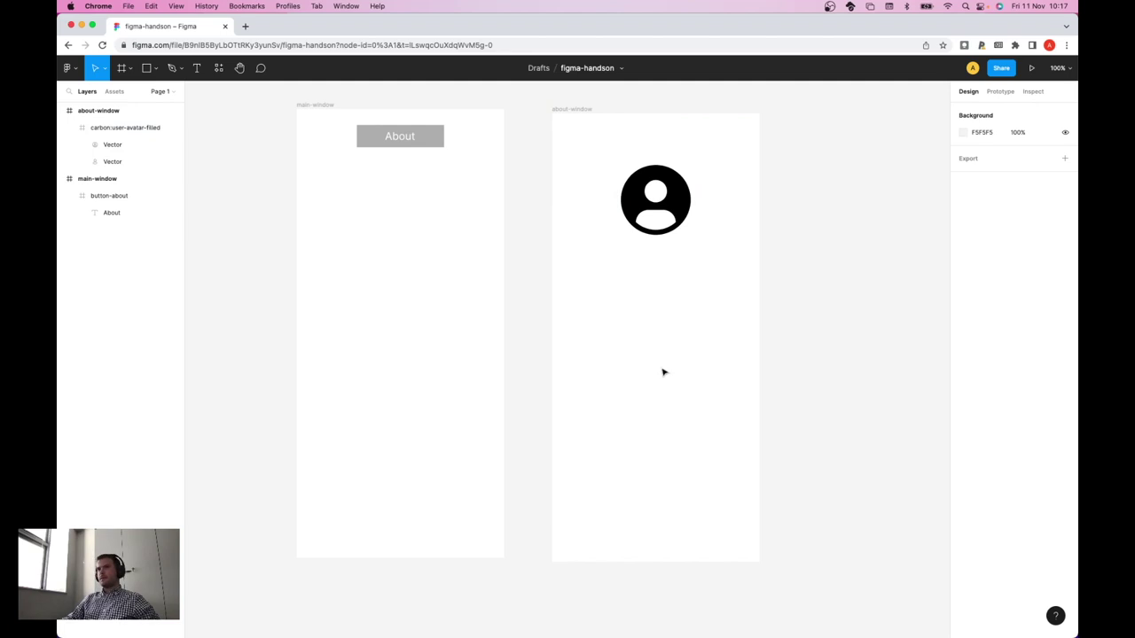
- Add a two-line bio below the avatar: the author's name, then 'a researcher at Politecnico d'
left_click(198, 71)
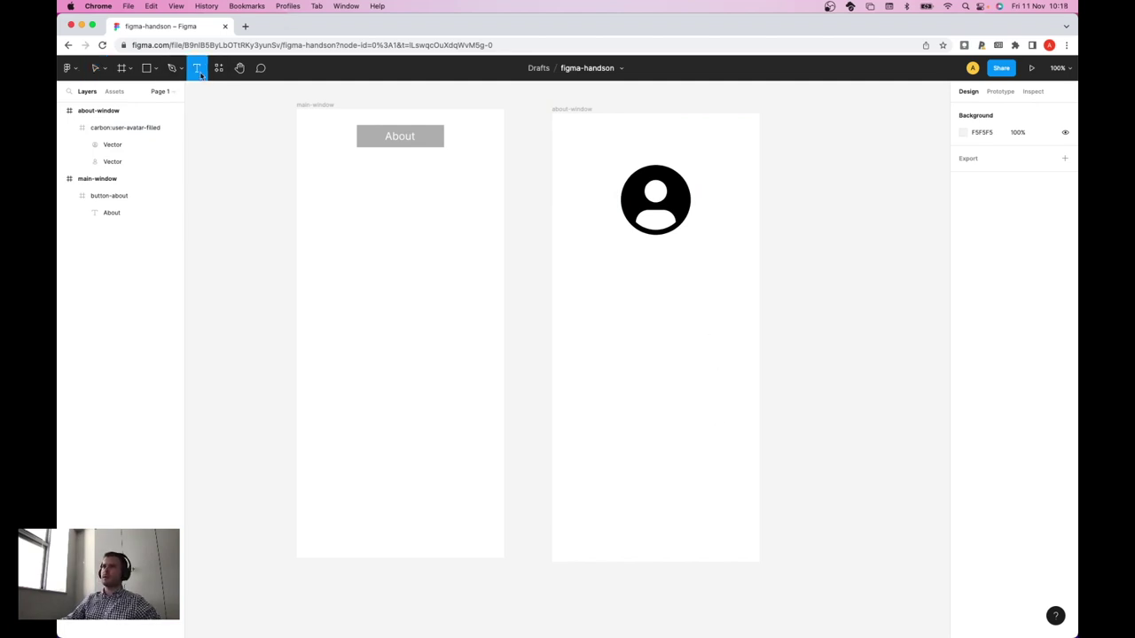
left_click(615, 325)
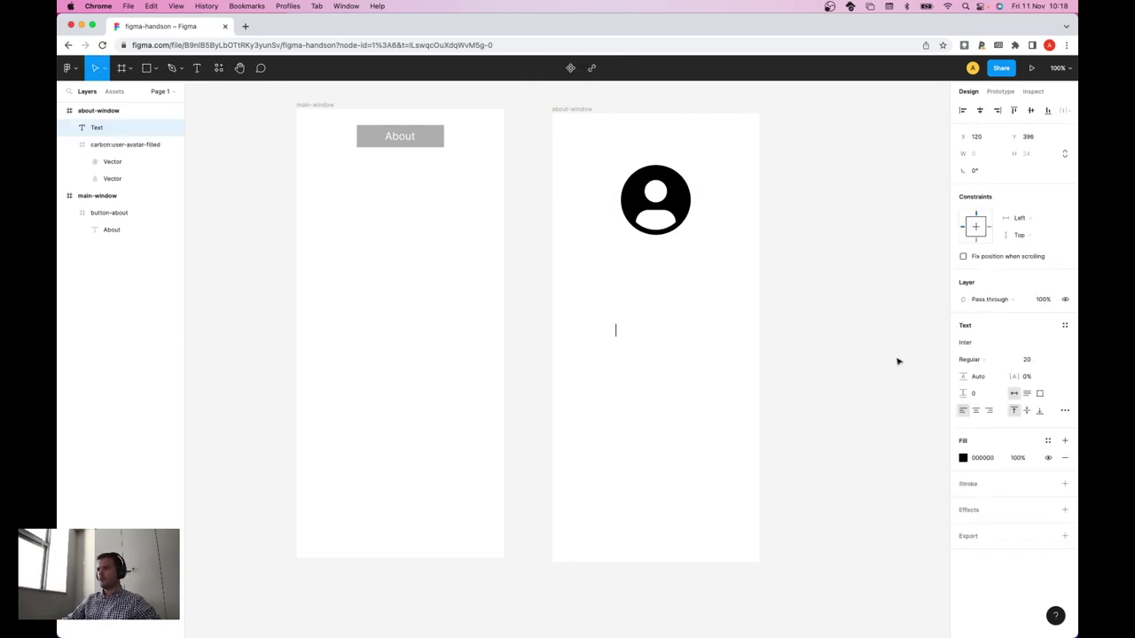
type("I'm")
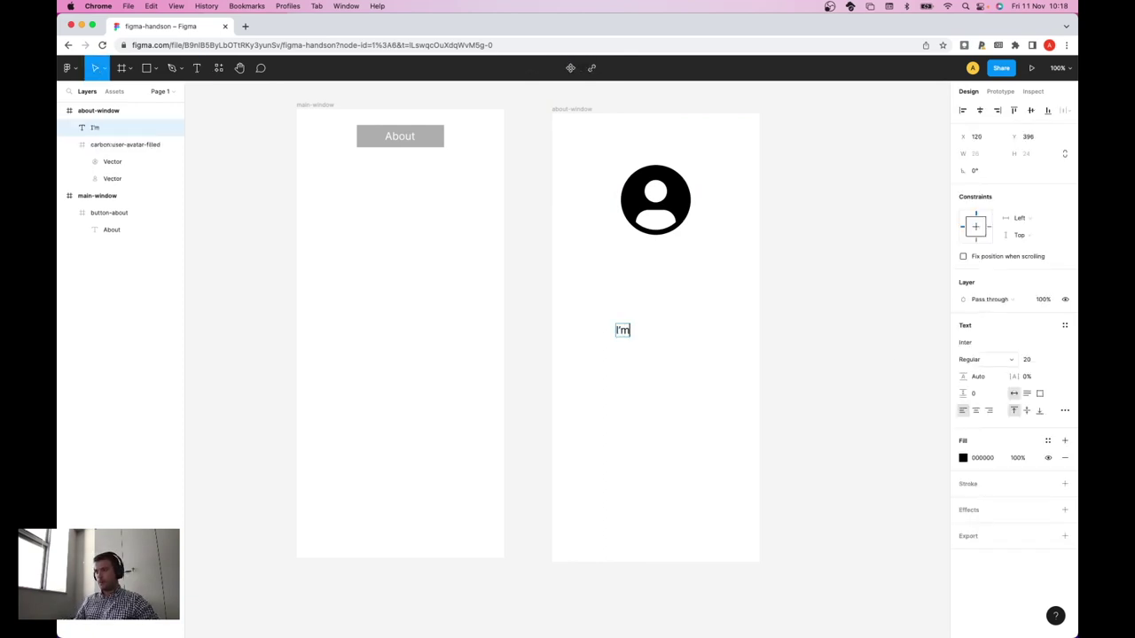
type(" Alberto M")
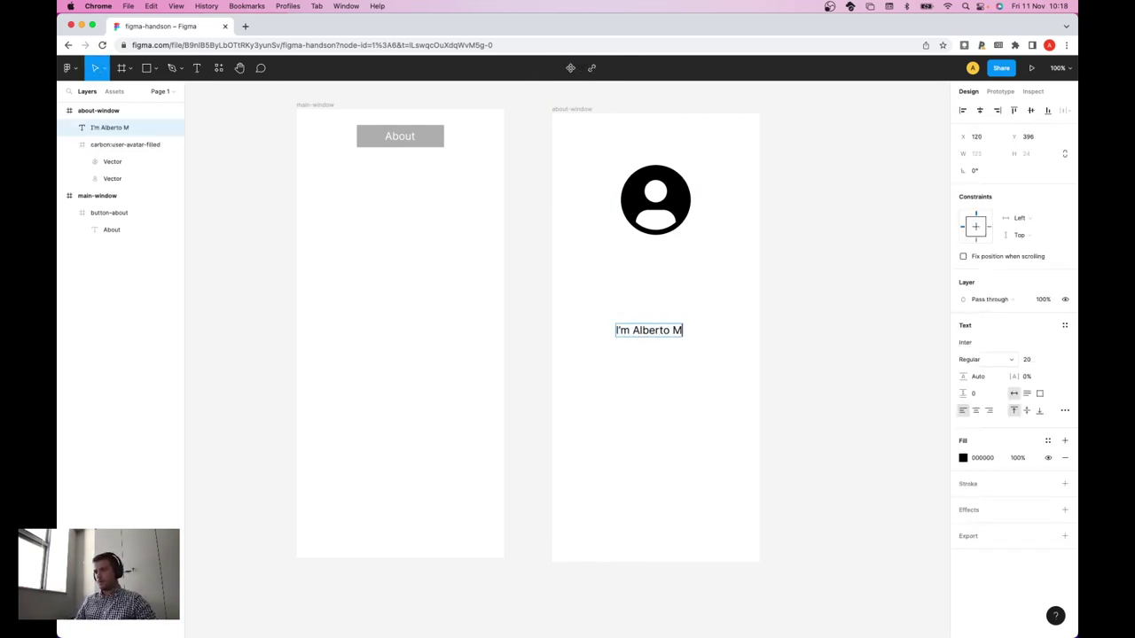
type("onge,")
key("Return")
type("a researt")
key("BackSpace")
key("BackSpace")
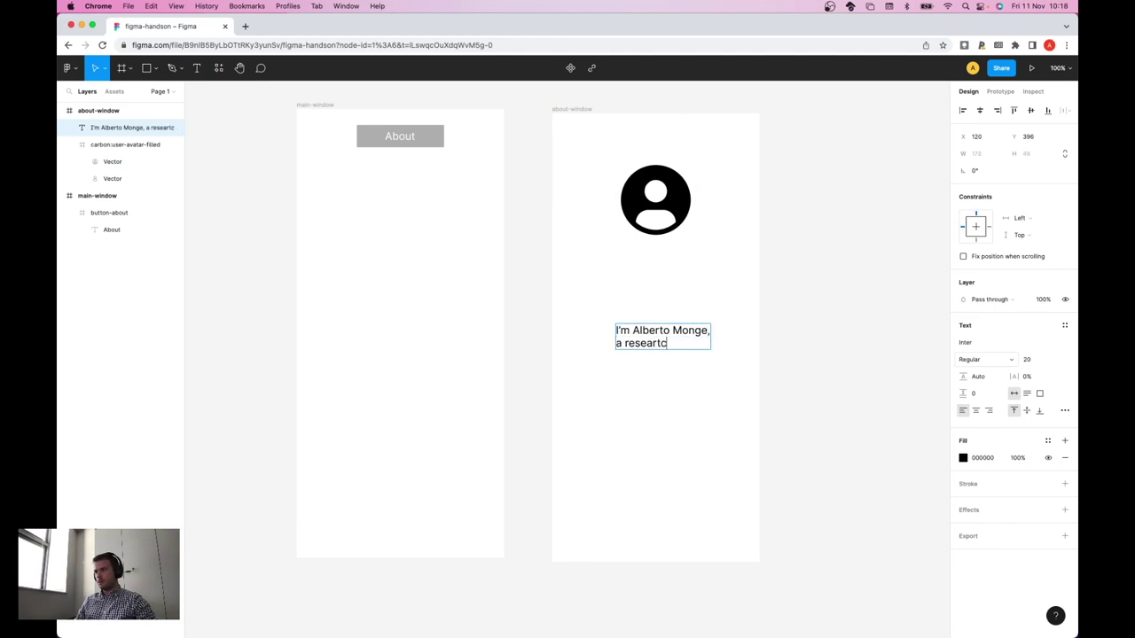
type("rcher at Politecnico")
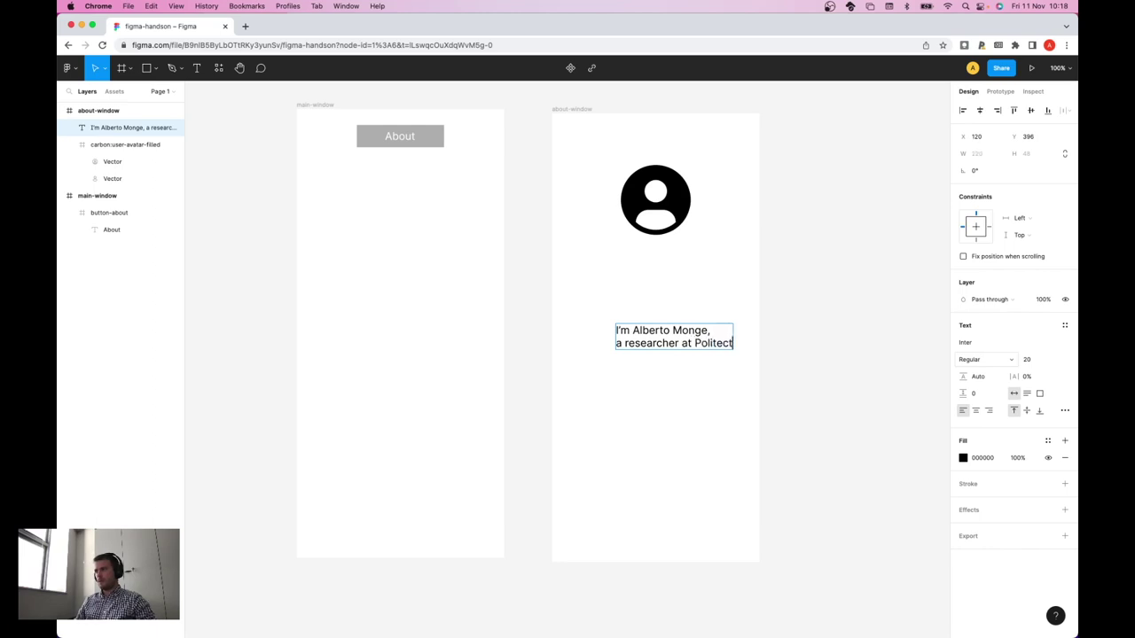
type(" d")
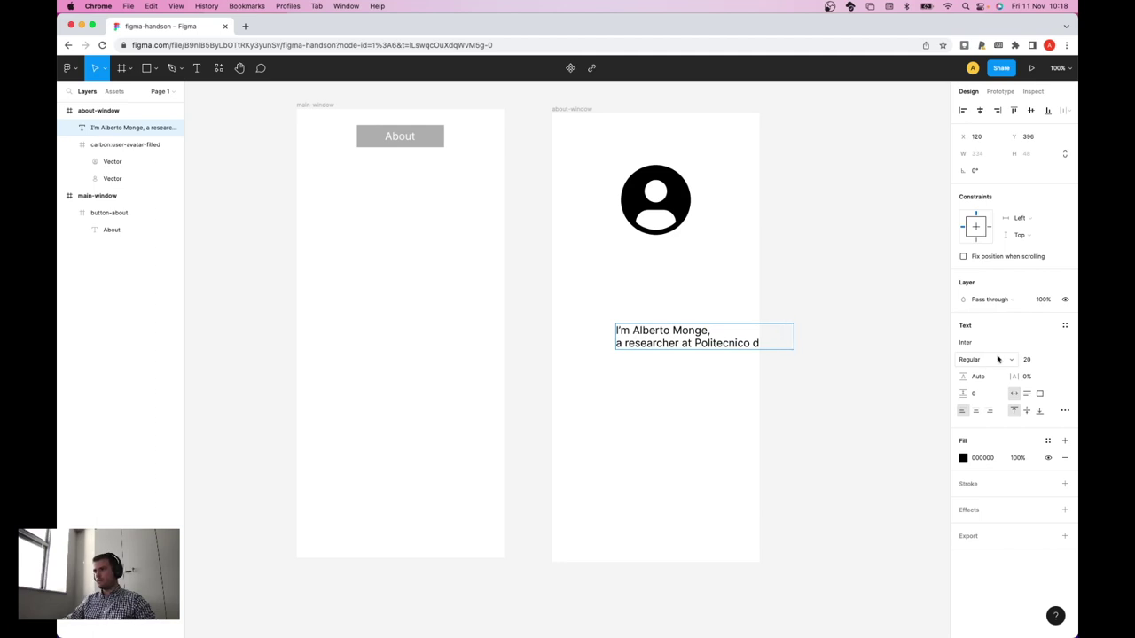
- Widen the bio text box, centre-align its text, and centre it horizontally in about-window
left_click_drag(787, 346, 691, 347)
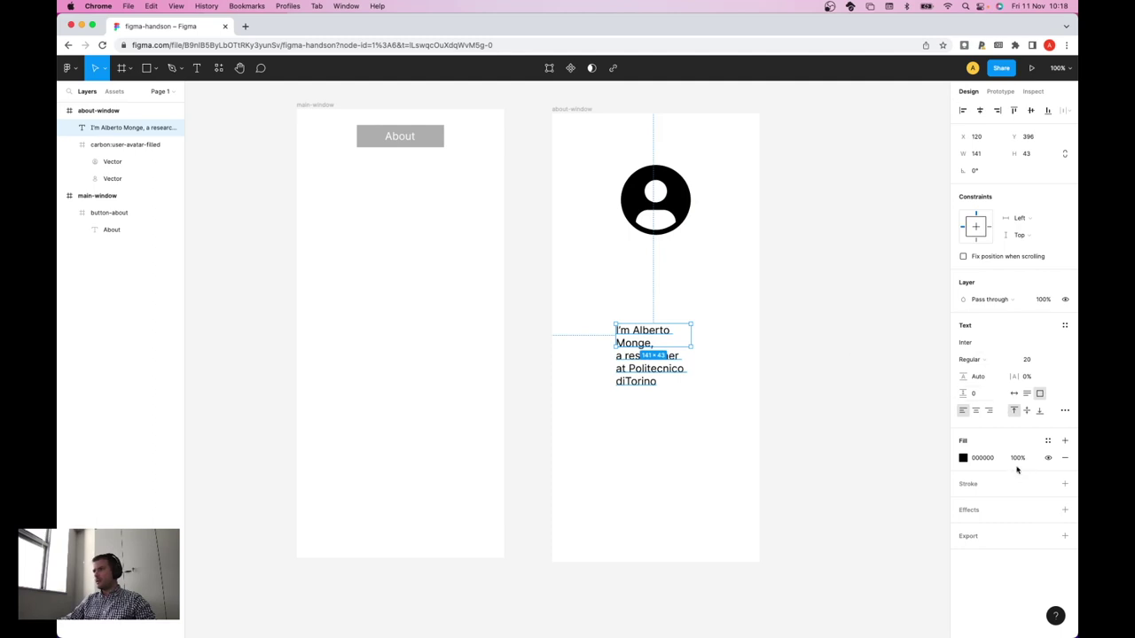
left_click(976, 412)
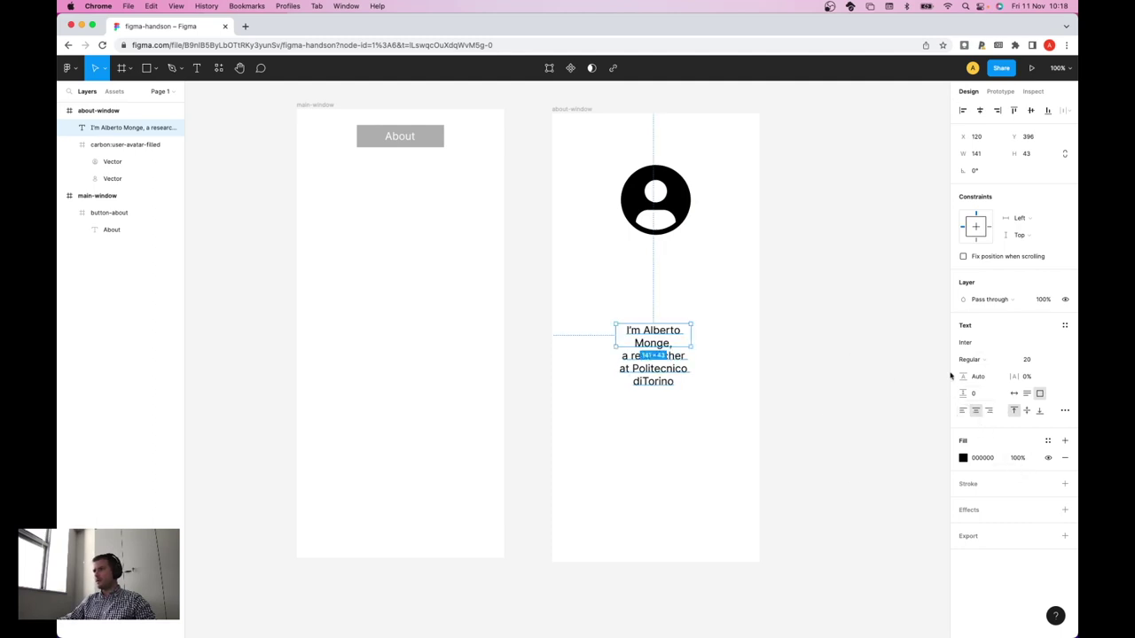
left_click(745, 305)
left_click(695, 353)
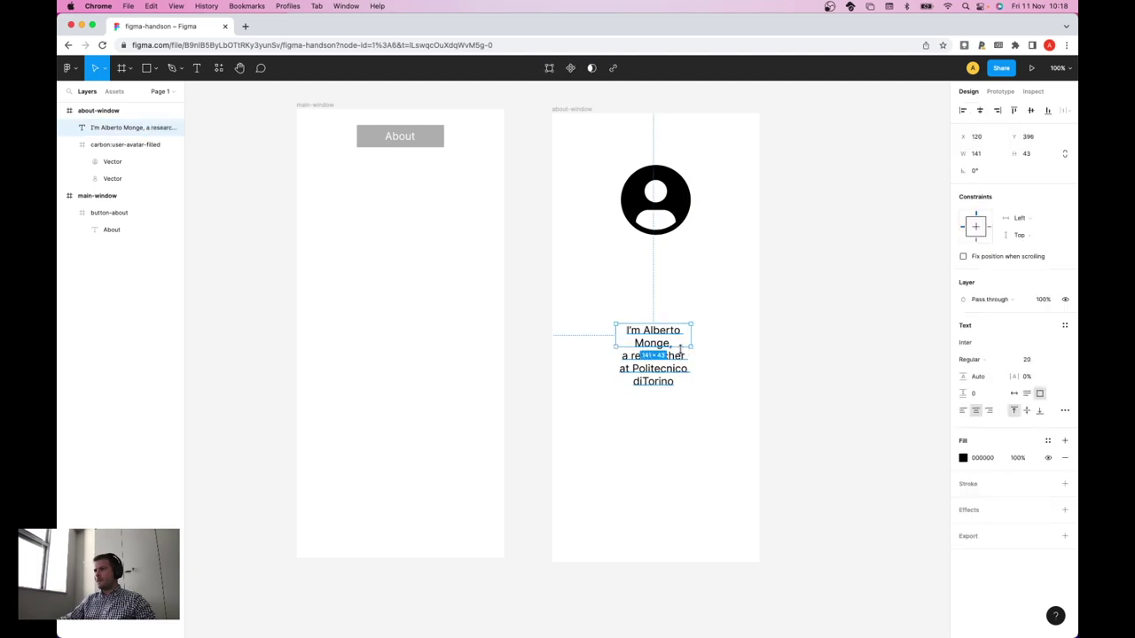
left_click(980, 110)
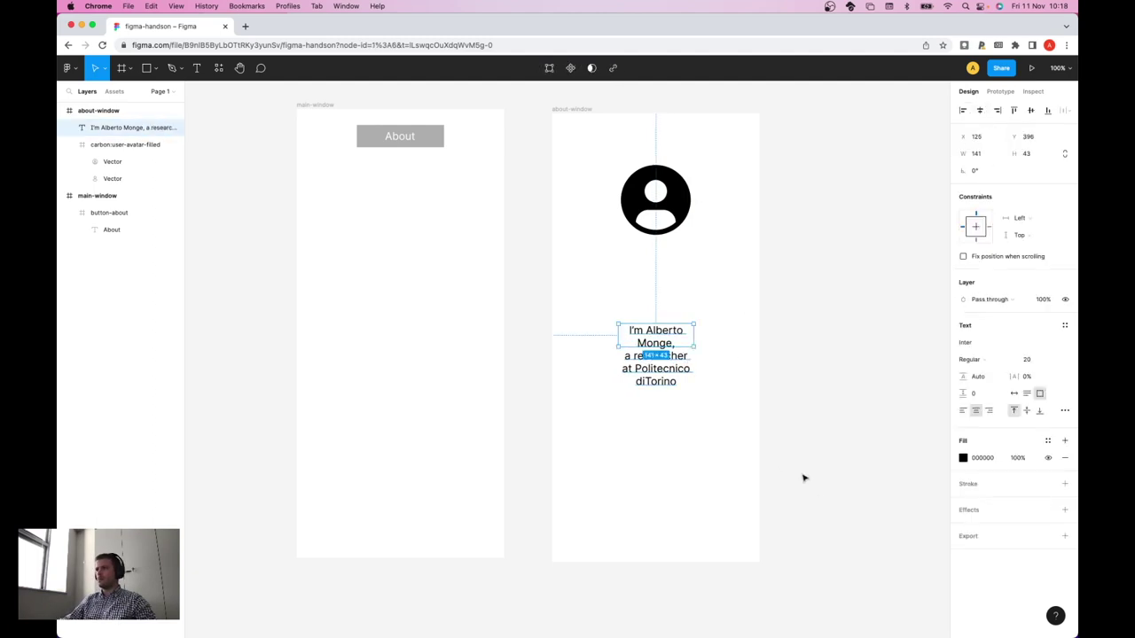
left_click(804, 335)
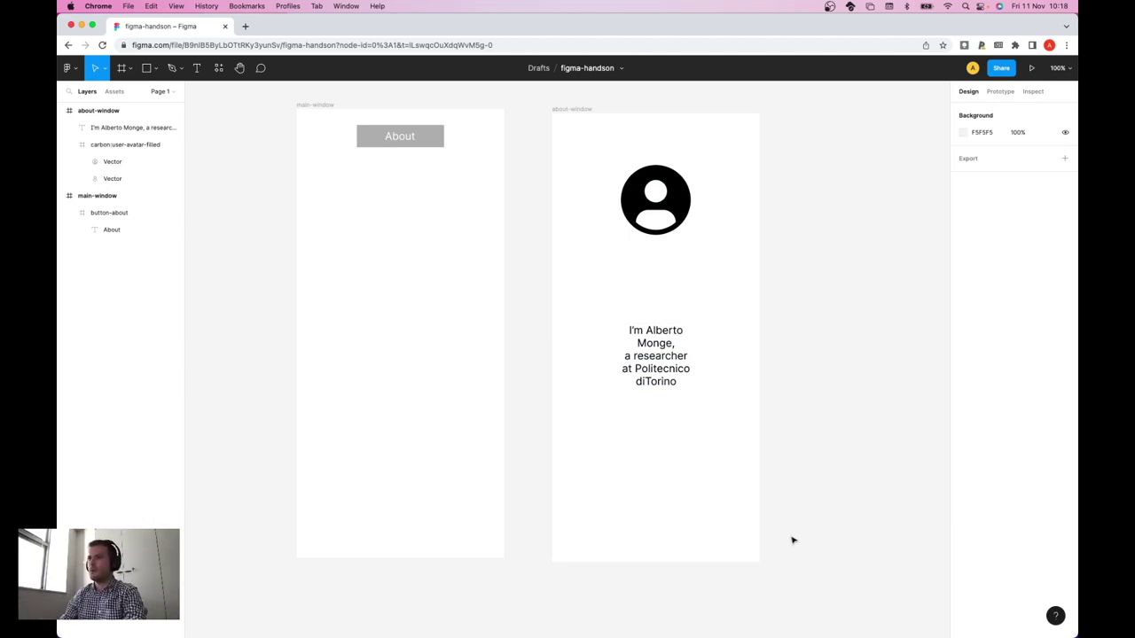
scroll(792, 540, "left", 3)
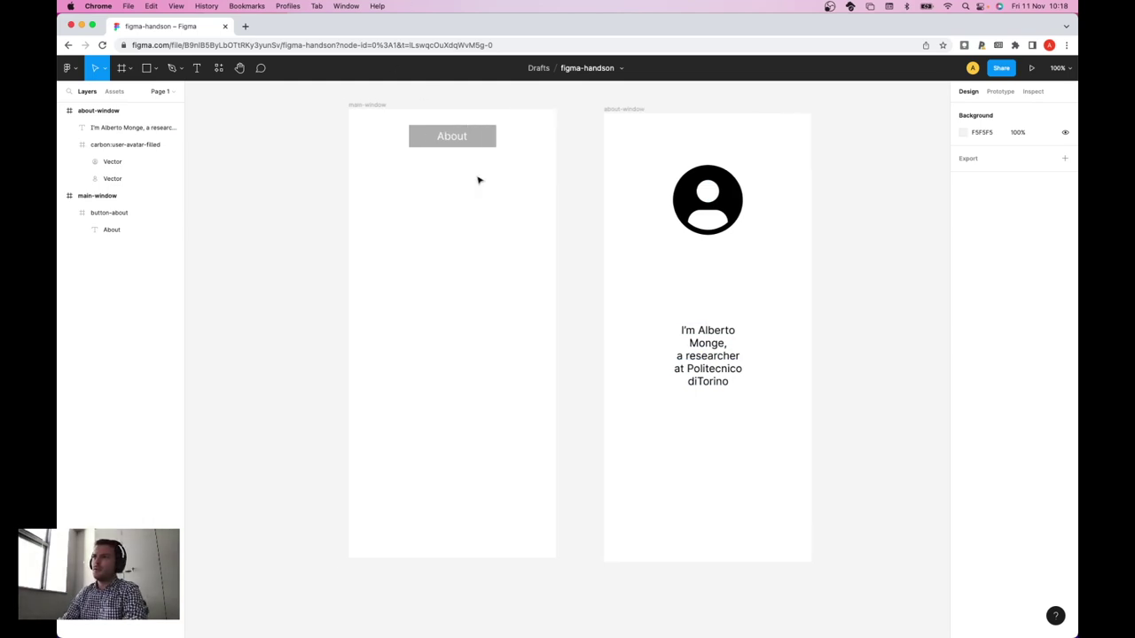
left_click(454, 142)
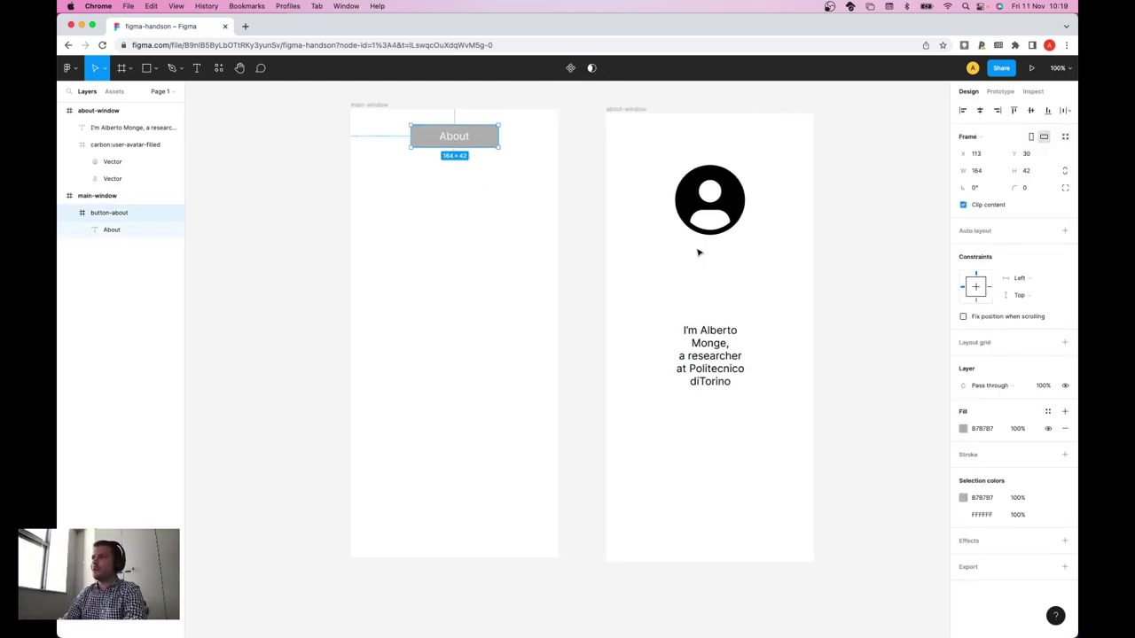
left_click(664, 280)
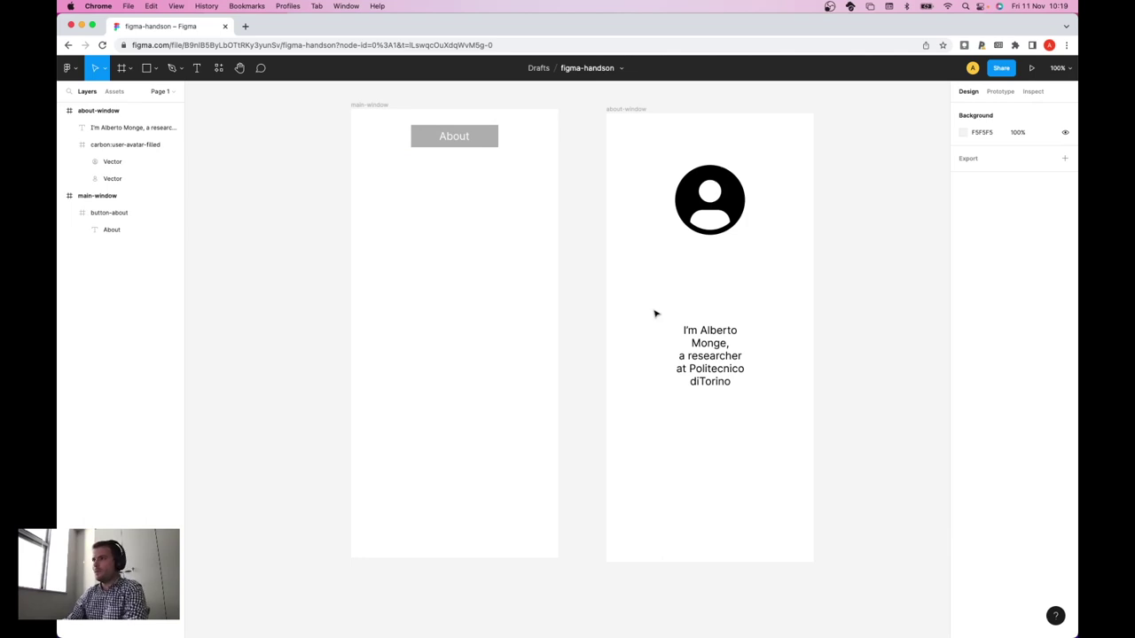
scroll(656, 314, "right", 3)
scroll(657, 315, "left", 1)
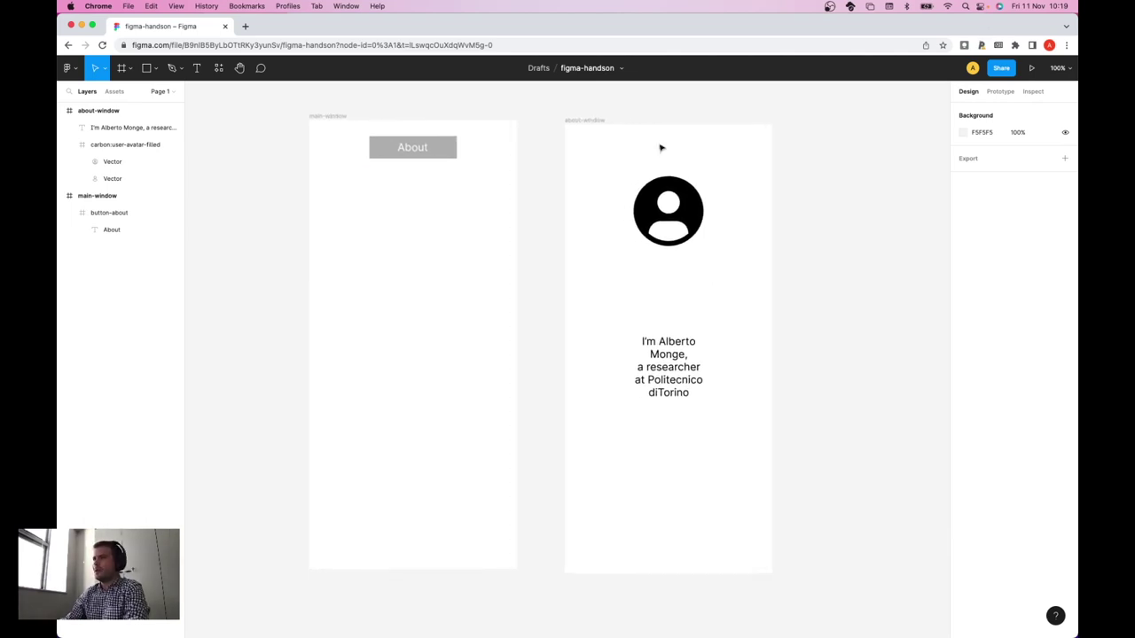
left_click(447, 148)
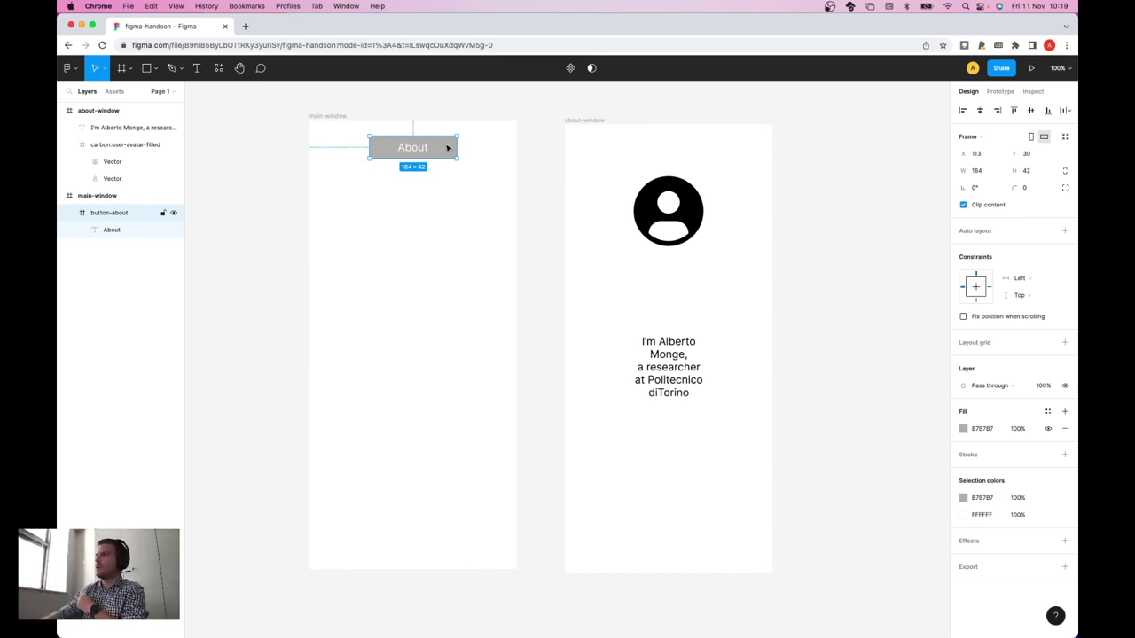
scroll(709, 124, "up", 1)
- Give the About button an On tap interaction that navigates to about-window
left_click(985, 92)
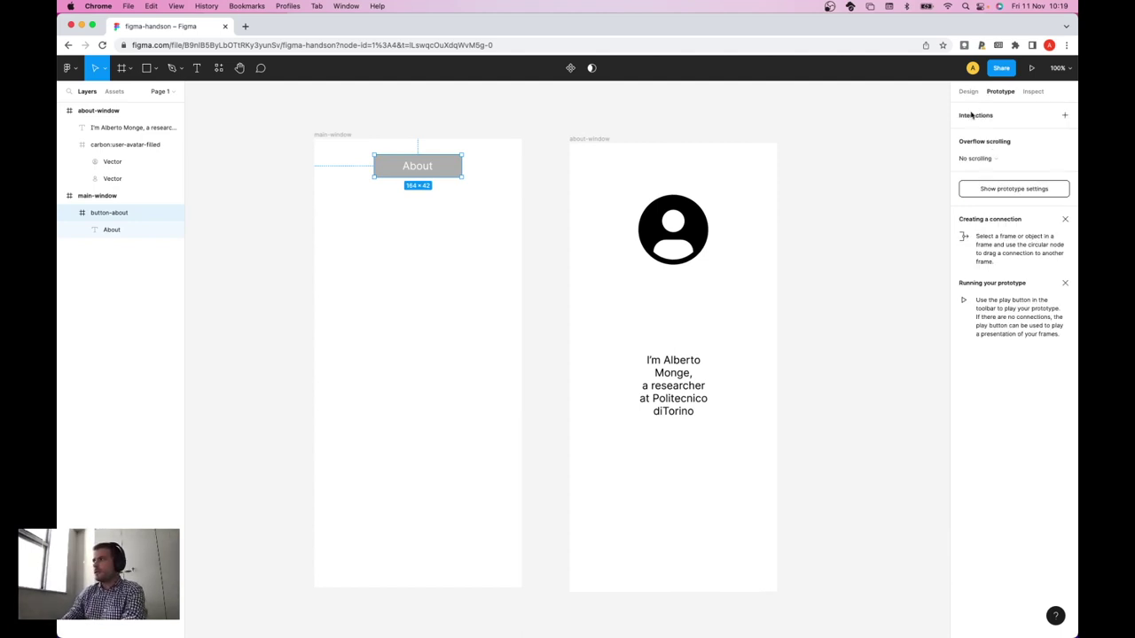
left_click(1065, 115)
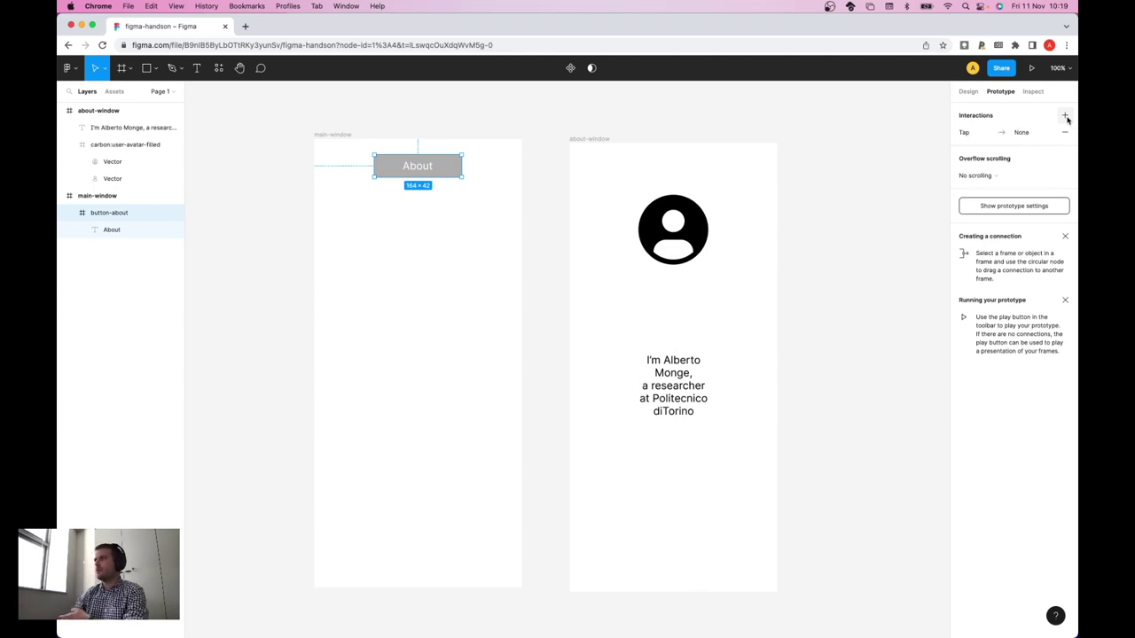
left_click(977, 136)
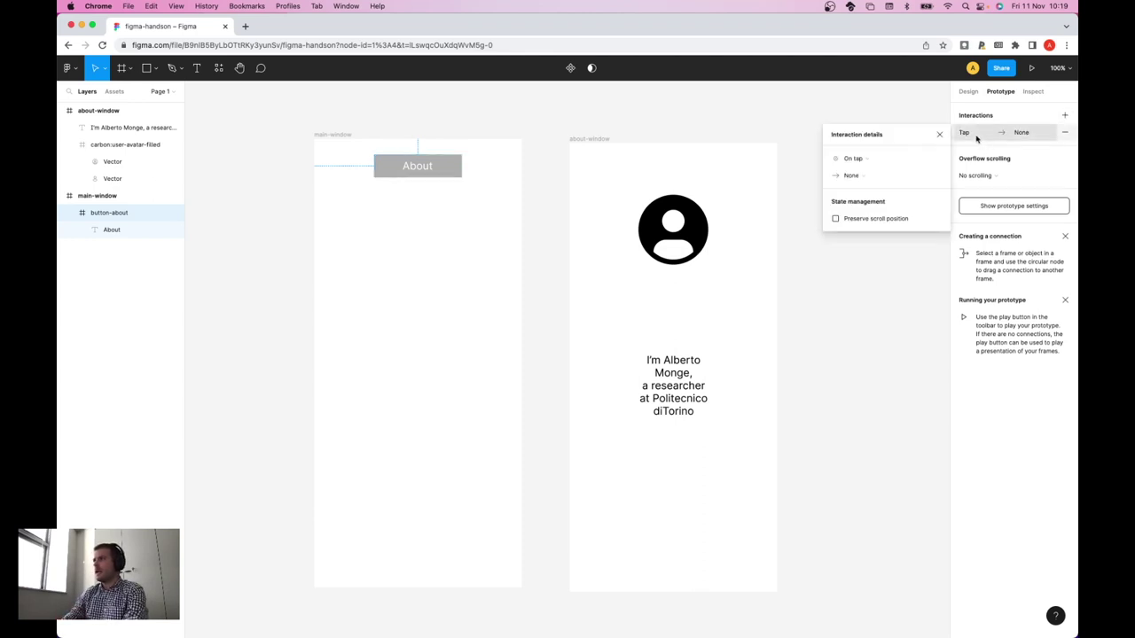
left_click(875, 159)
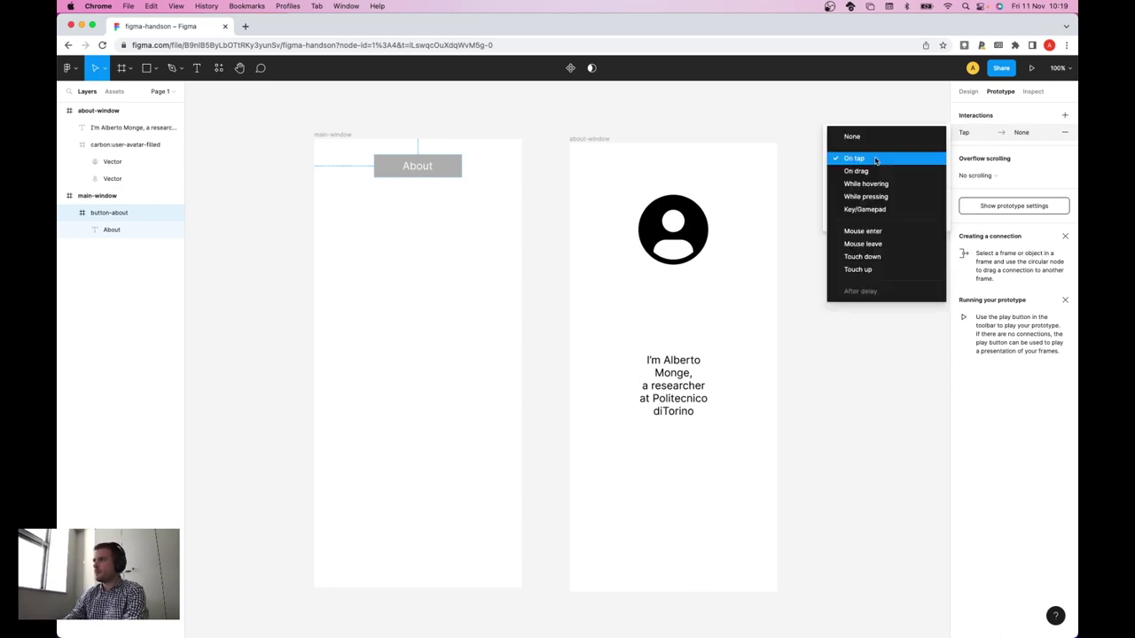
left_click(825, 134)
left_click(851, 158)
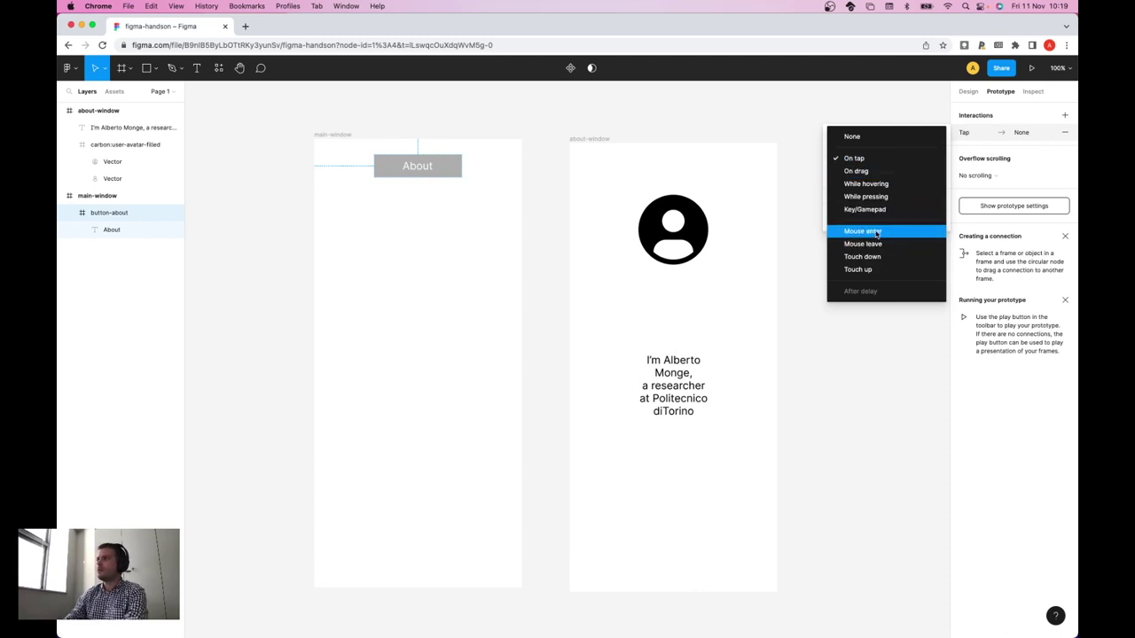
left_click(880, 157)
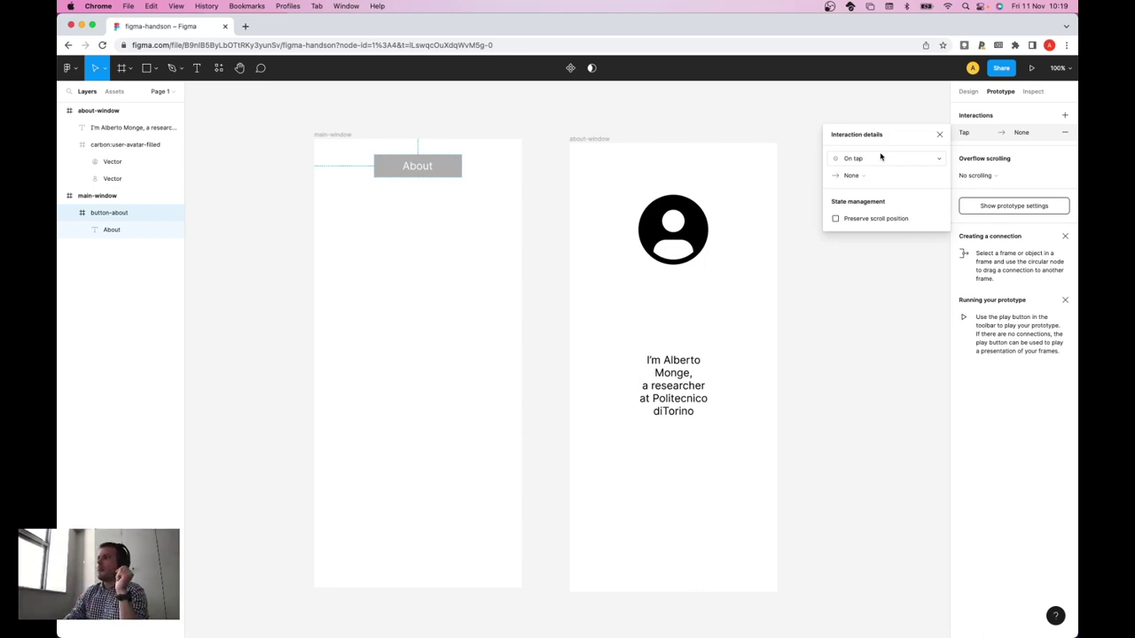
left_click(868, 176)
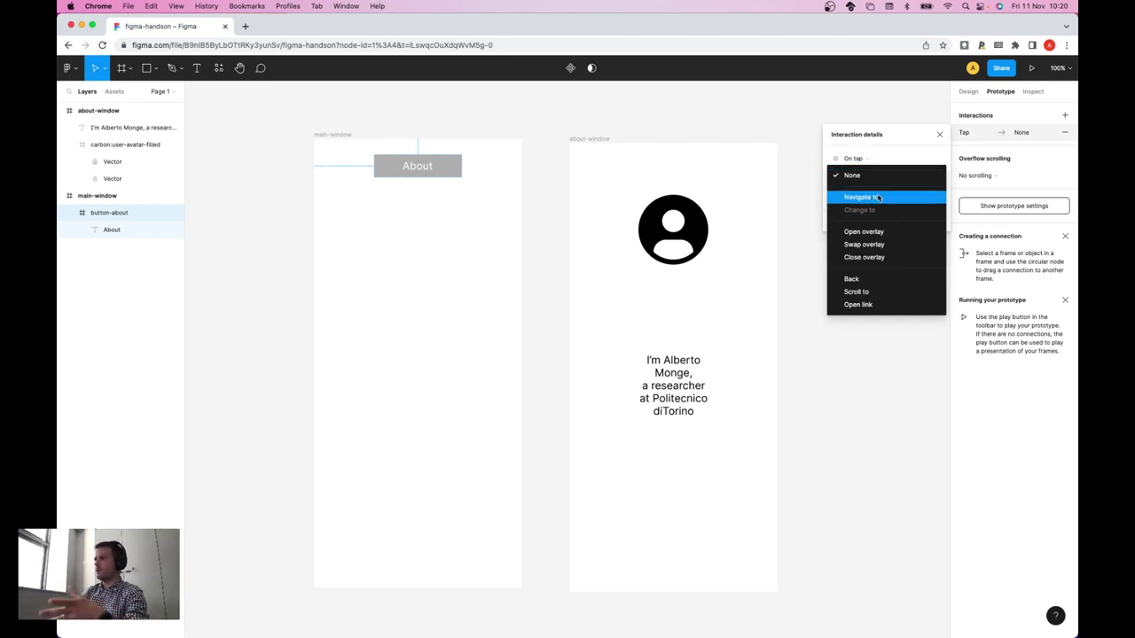
left_click(877, 198)
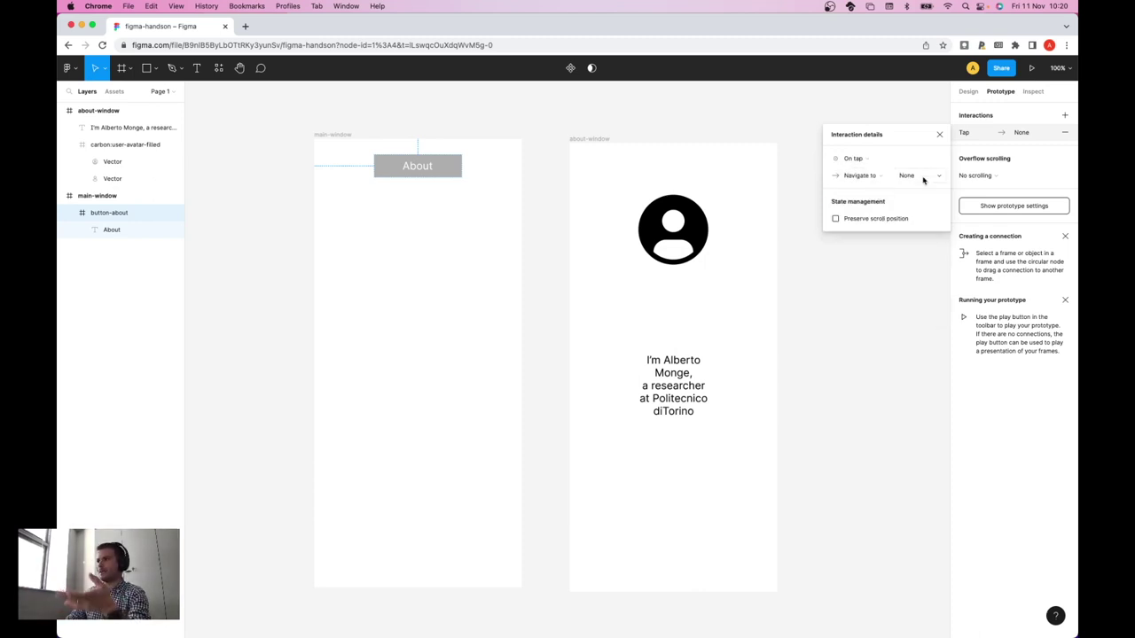
left_click(922, 176)
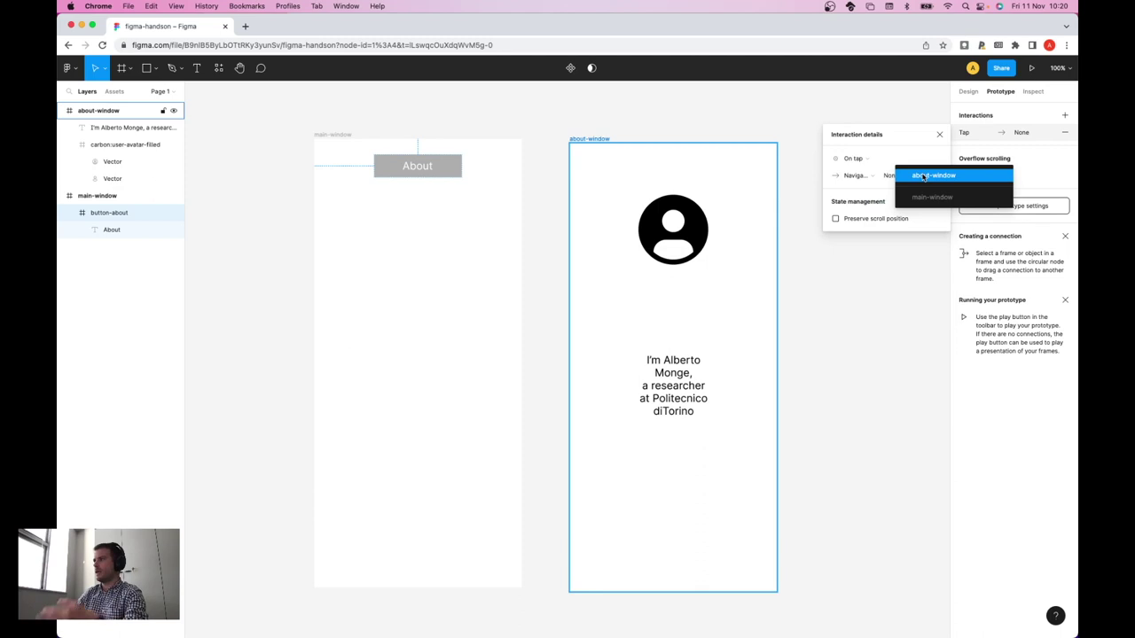
left_click(924, 176)
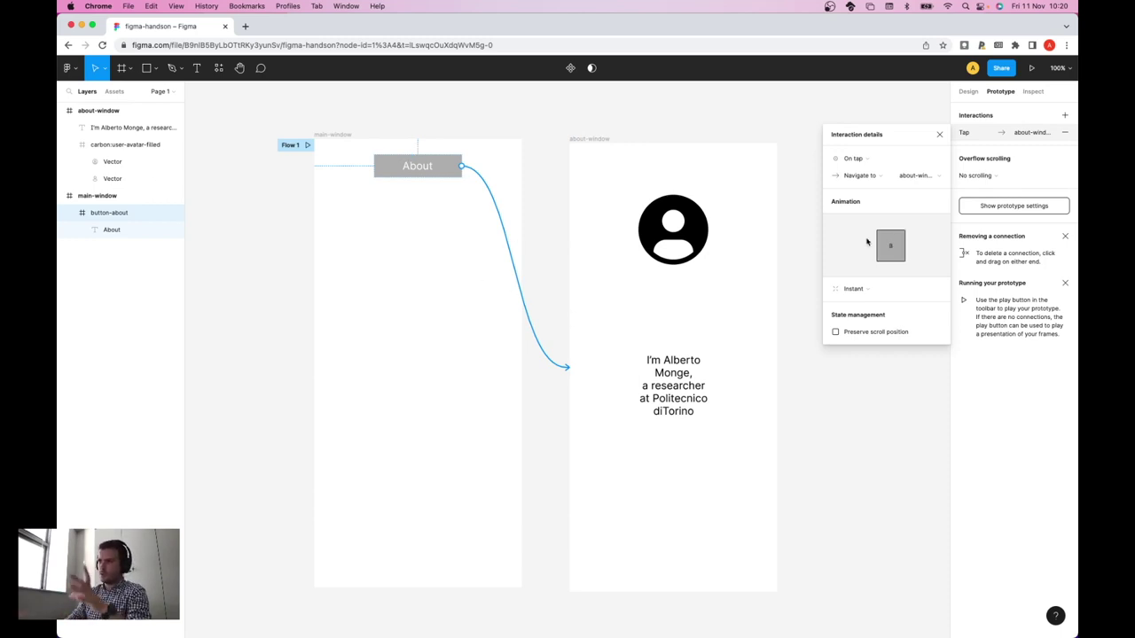
left_click(803, 373)
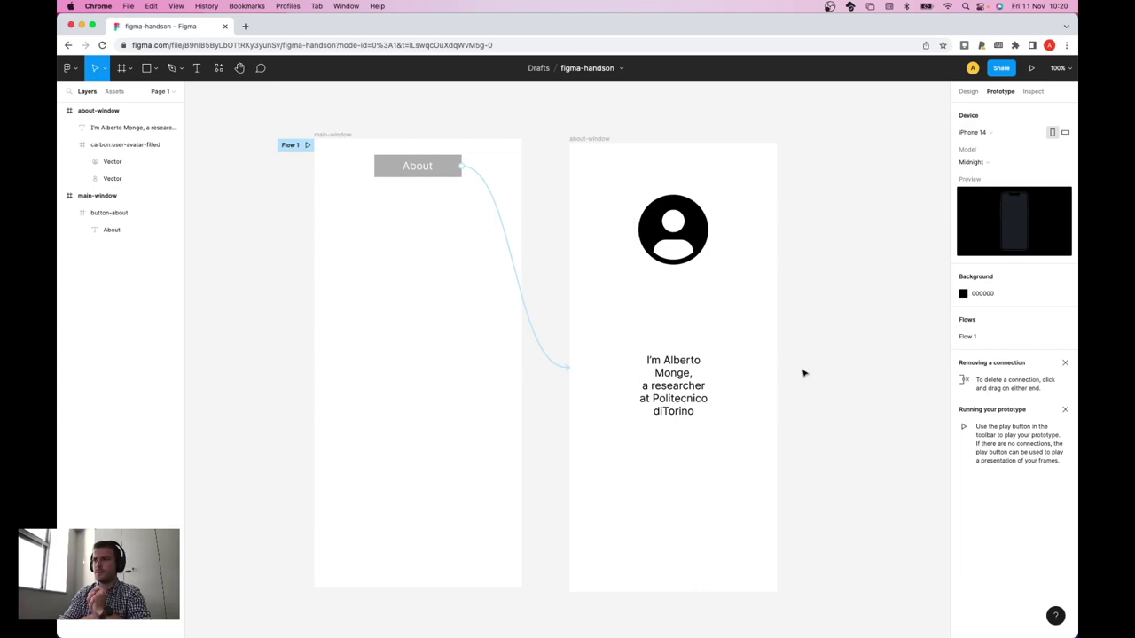
- Launch the prototype preview
scroll(803, 373, "left", 3)
scroll(803, 372, "down", 2)
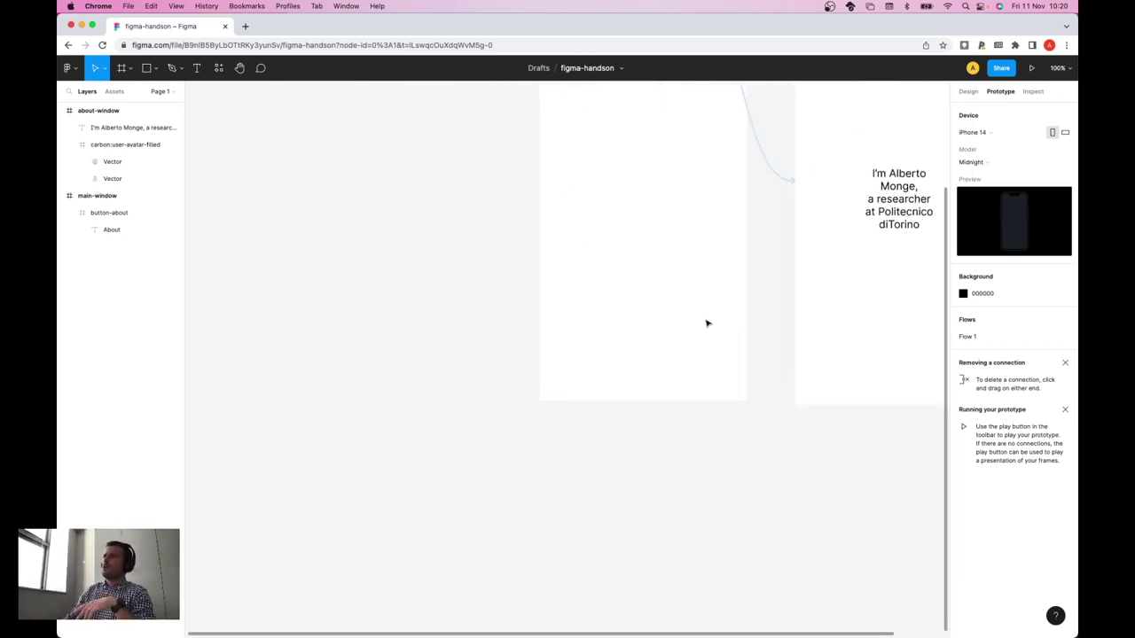
scroll(709, 322, "right", 3)
scroll(707, 322, "up", 2)
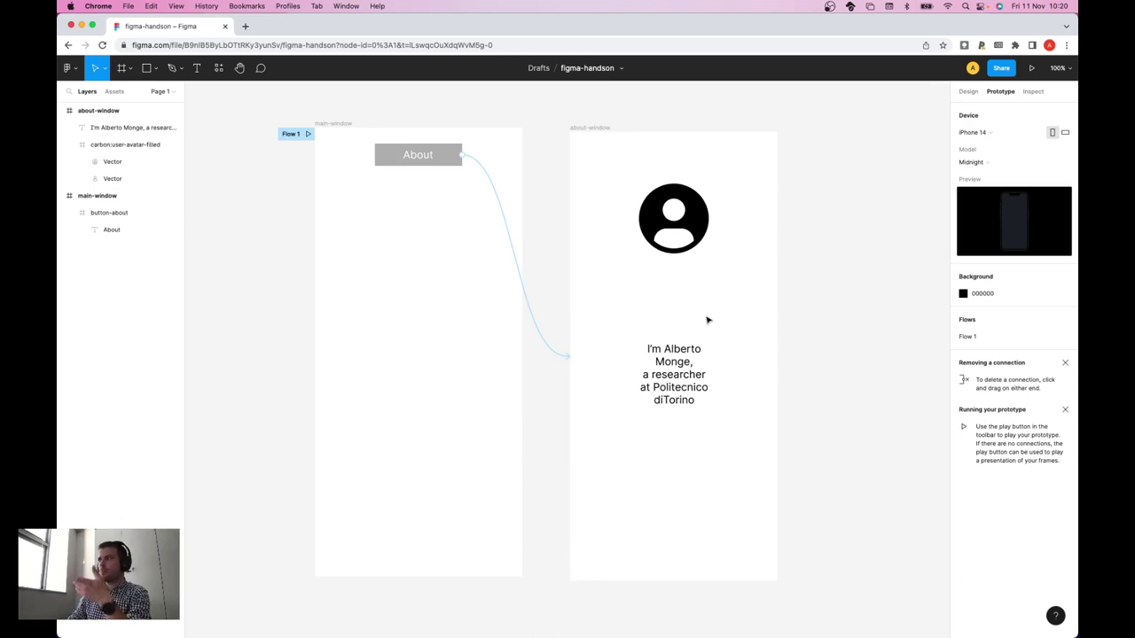
scroll(706, 321, "right", 1)
scroll(707, 321, "down", 1)
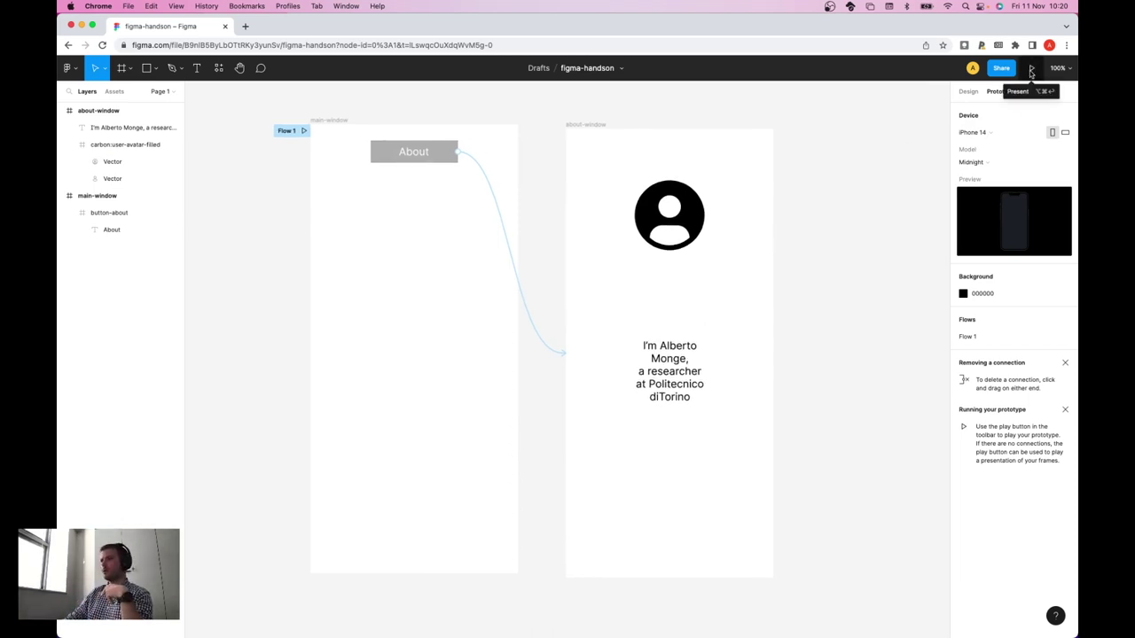
left_click(1029, 70)
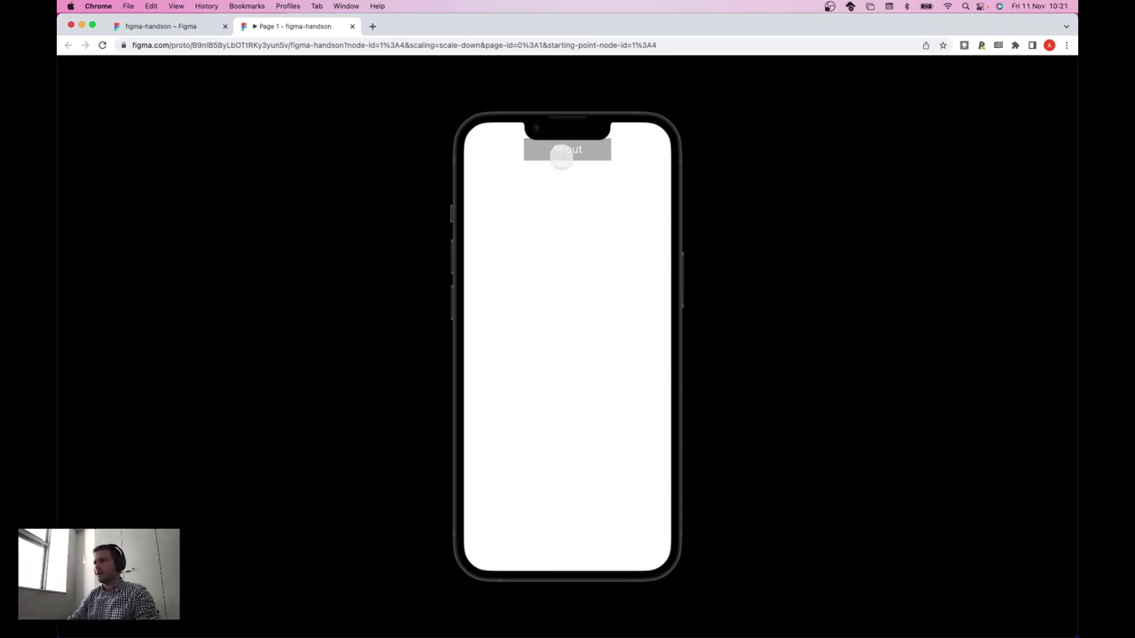
left_click(561, 153)
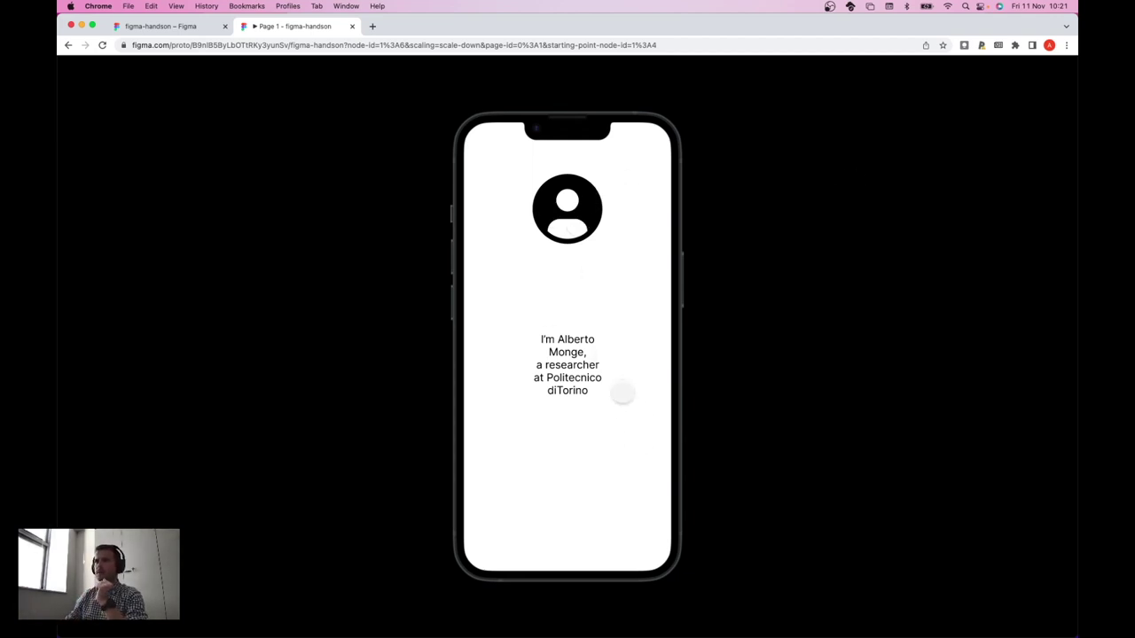
left_click(352, 27)
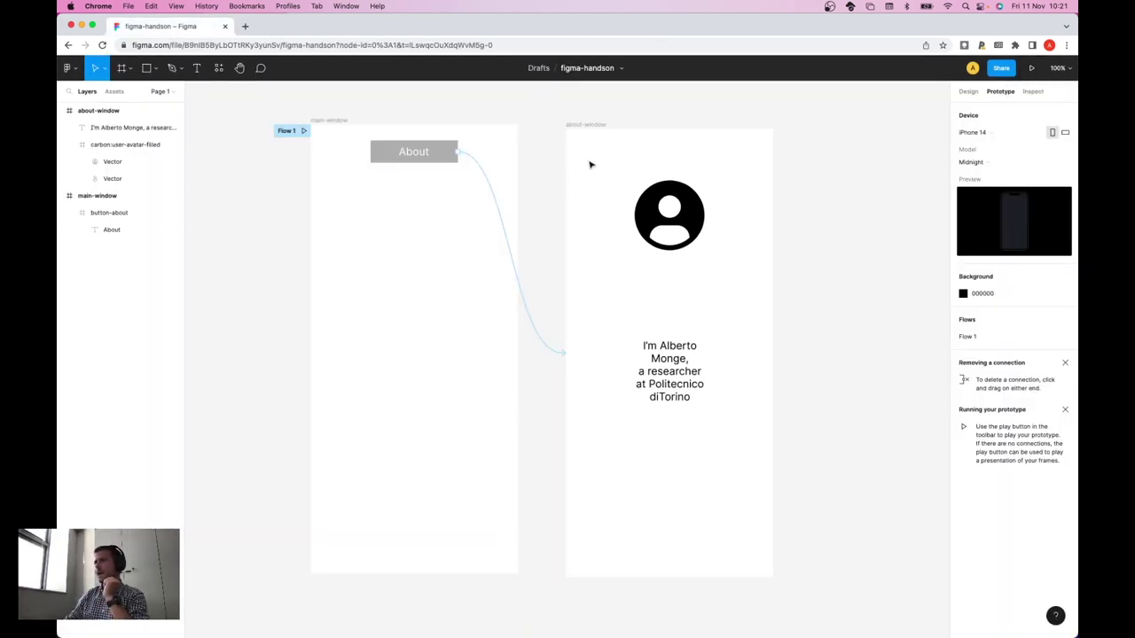
- Drag the avatar icon lower in about-window along the centre guide
left_click(675, 225)
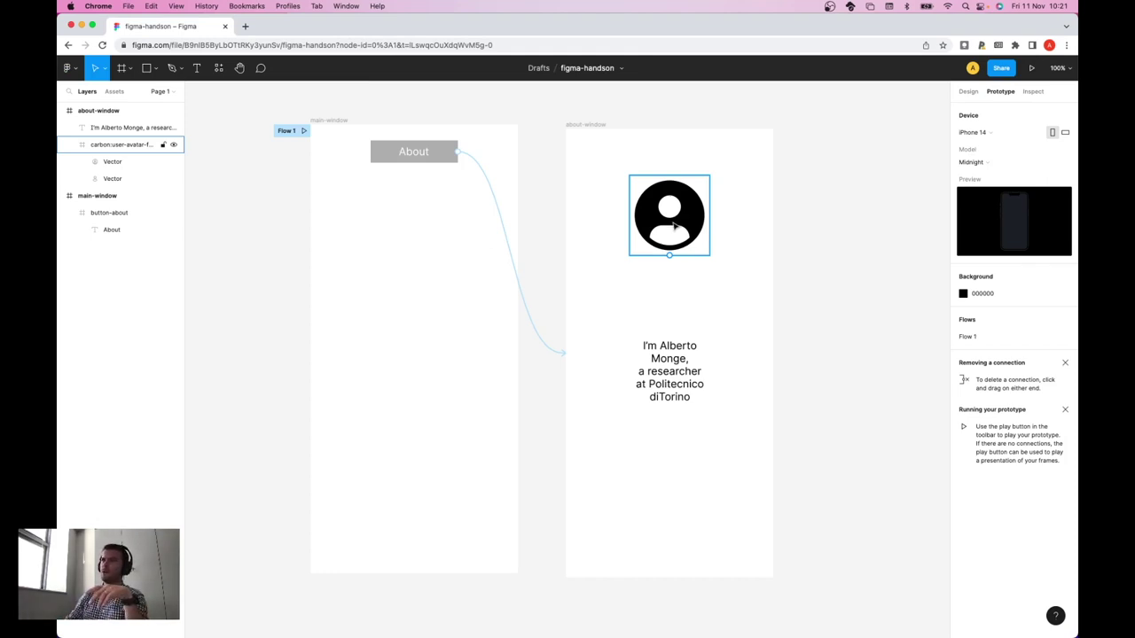
left_click(695, 293)
left_click(682, 229)
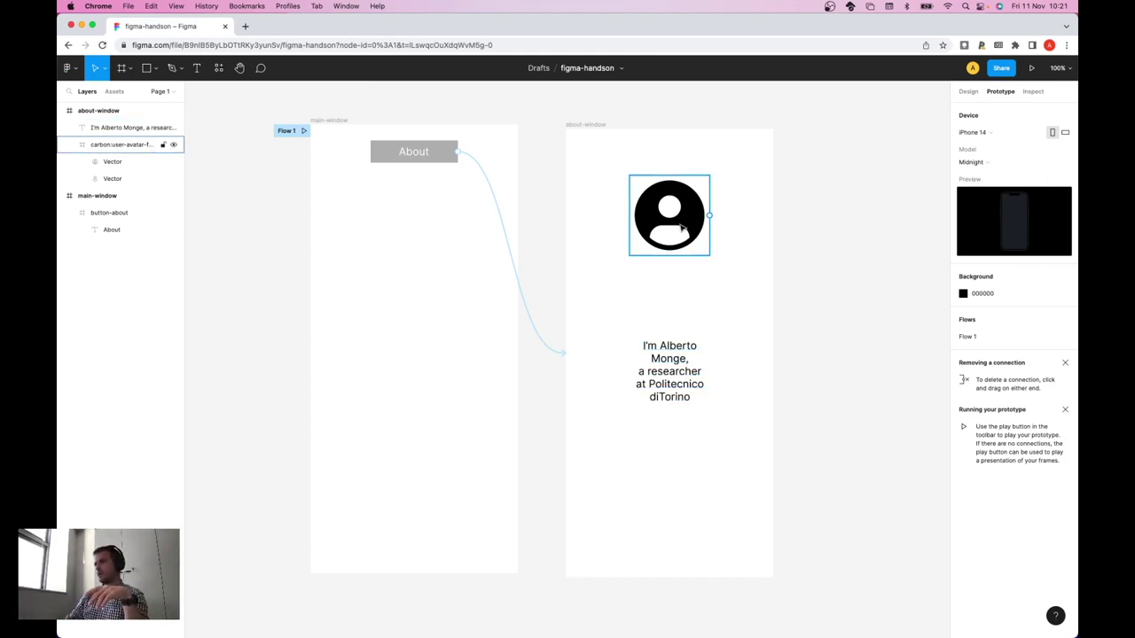
left_click_drag(681, 229, 681, 273)
left_click(803, 171)
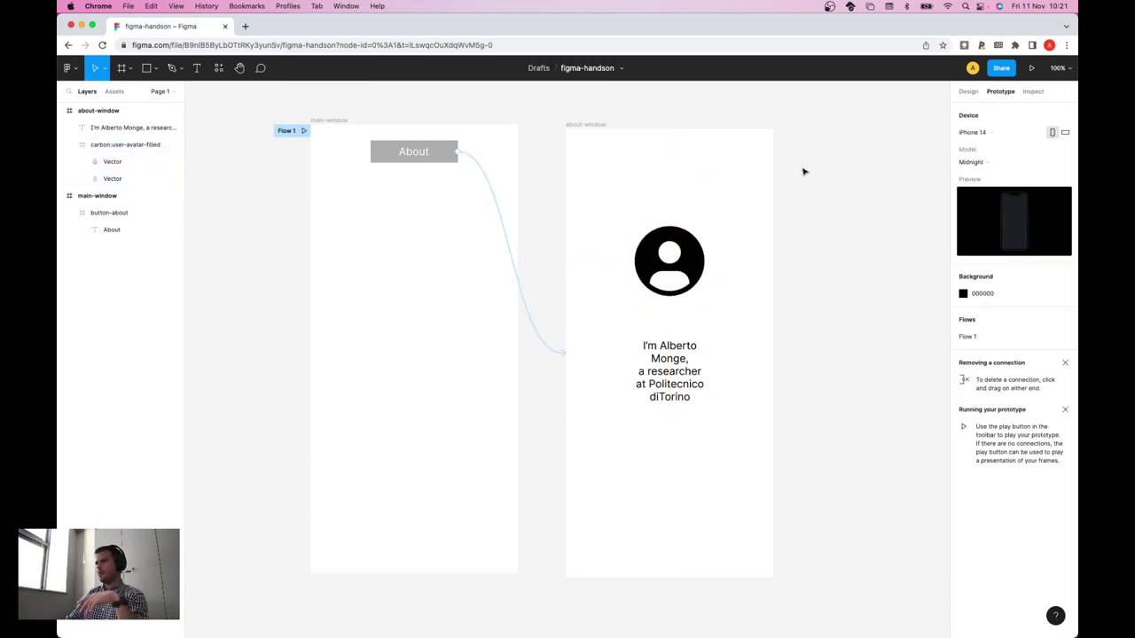
- Select the About button in main-window
left_click(436, 157)
left_click(631, 157)
left_click(423, 154)
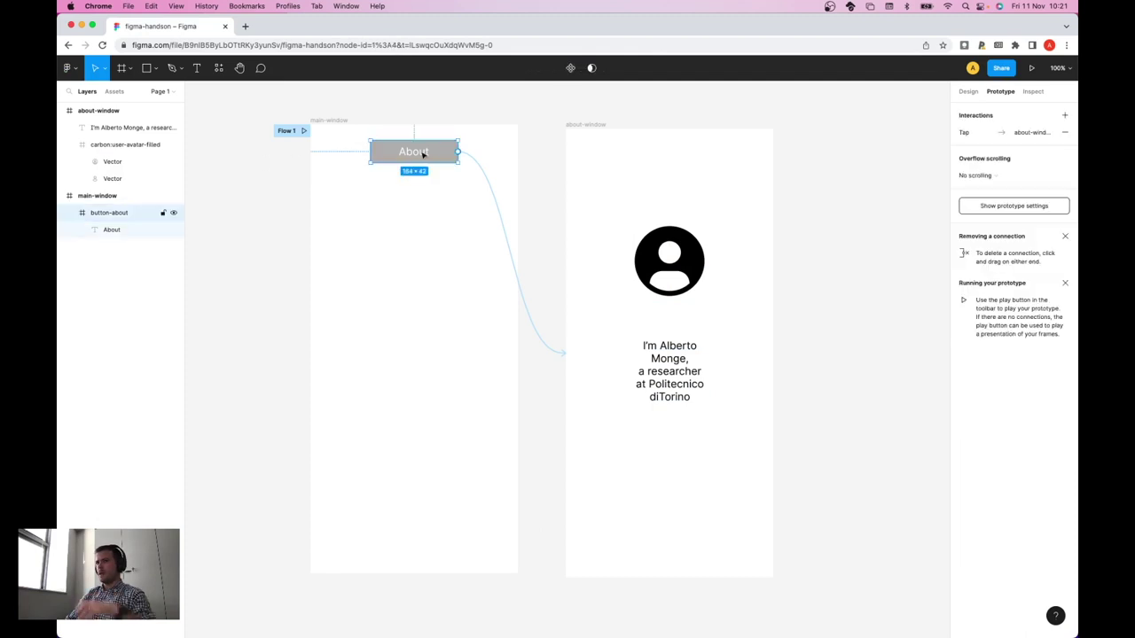
- Paste a copy of the About button and place it just below the original in main-window
key("cmd+v")
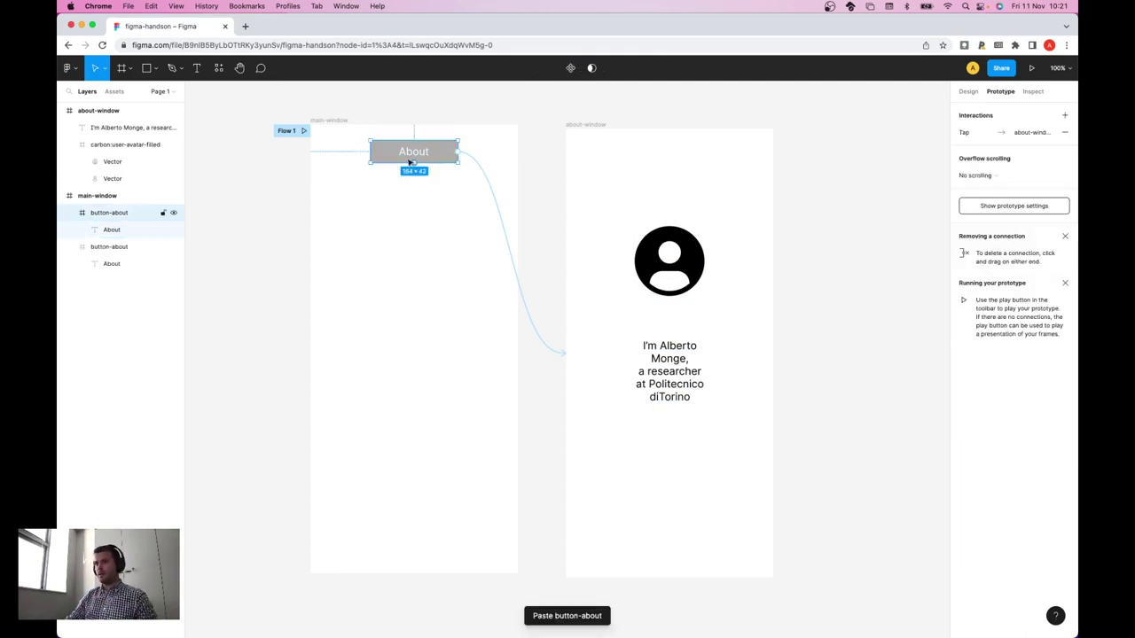
left_click(127, 248)
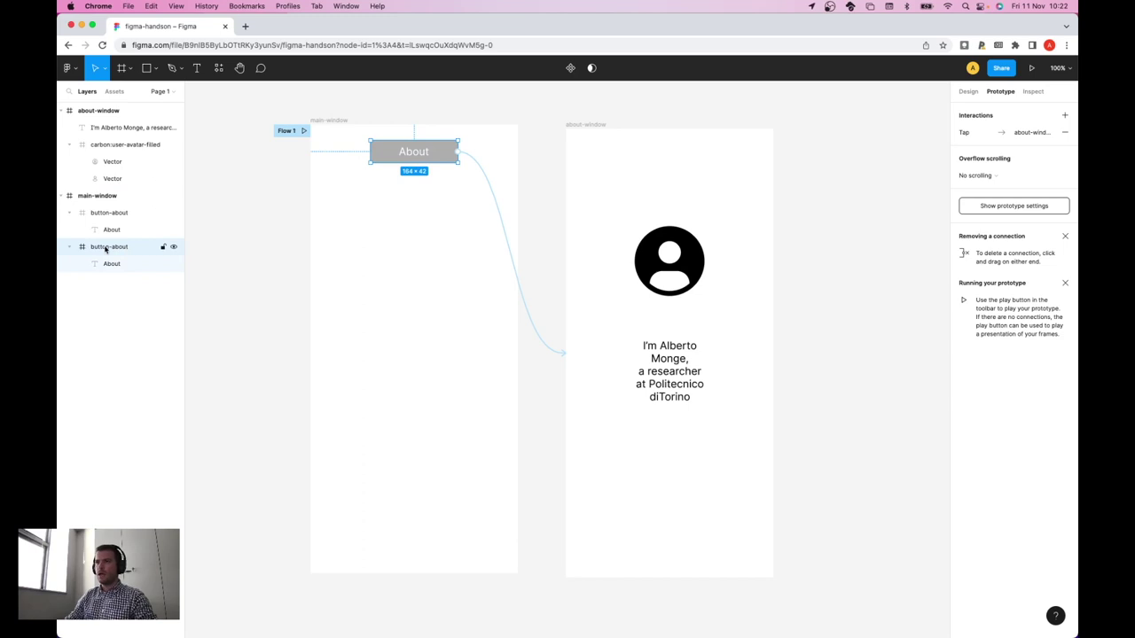
left_click_drag(105, 249, 113, 254)
left_click(112, 248)
left_click_drag(96, 133, 95, 142)
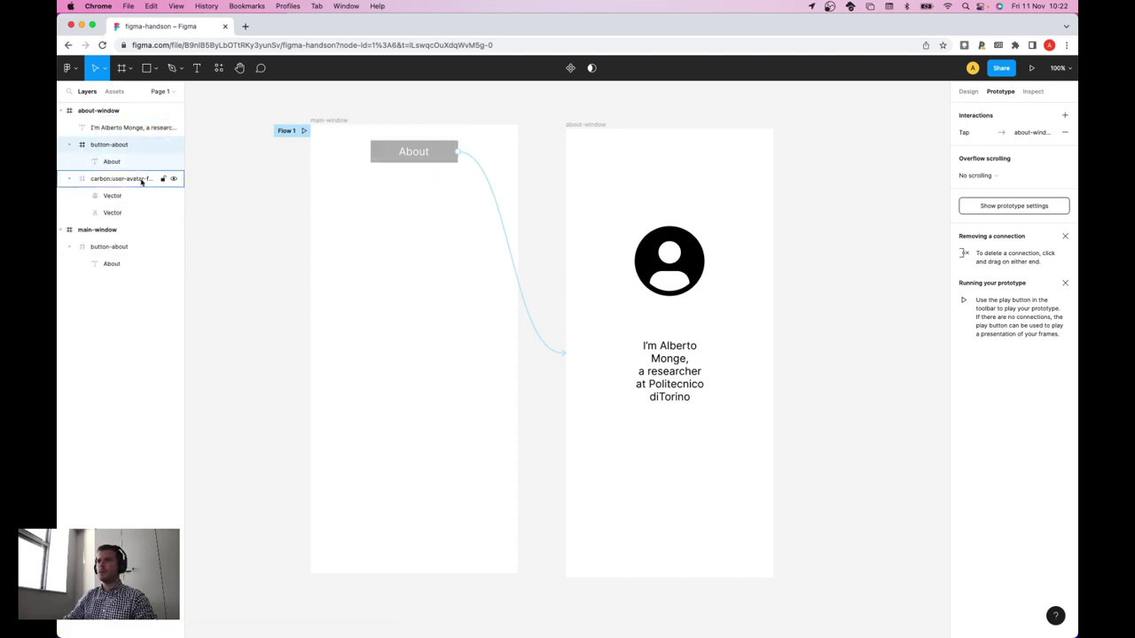
left_click_drag(423, 152, 624, 158)
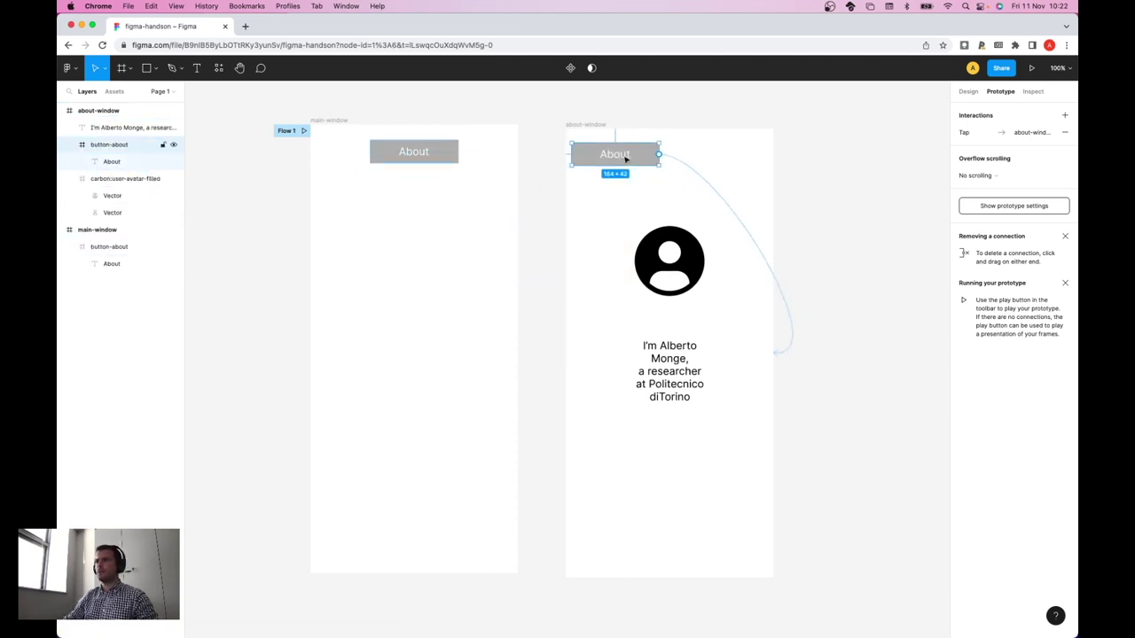
key("ctrl+z")
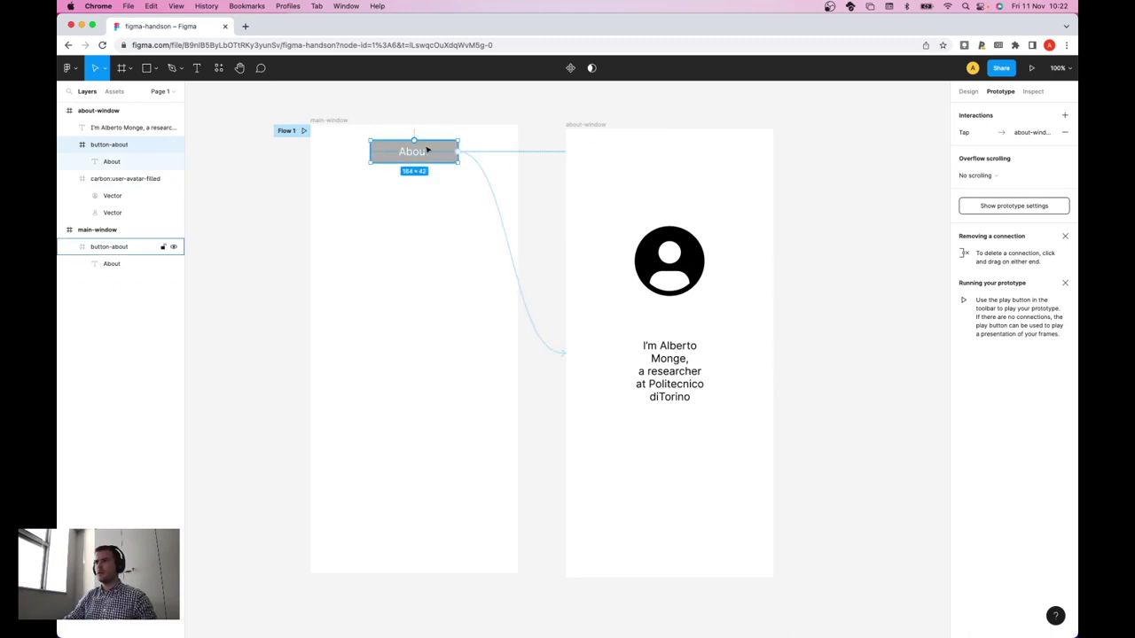
key("super+z")
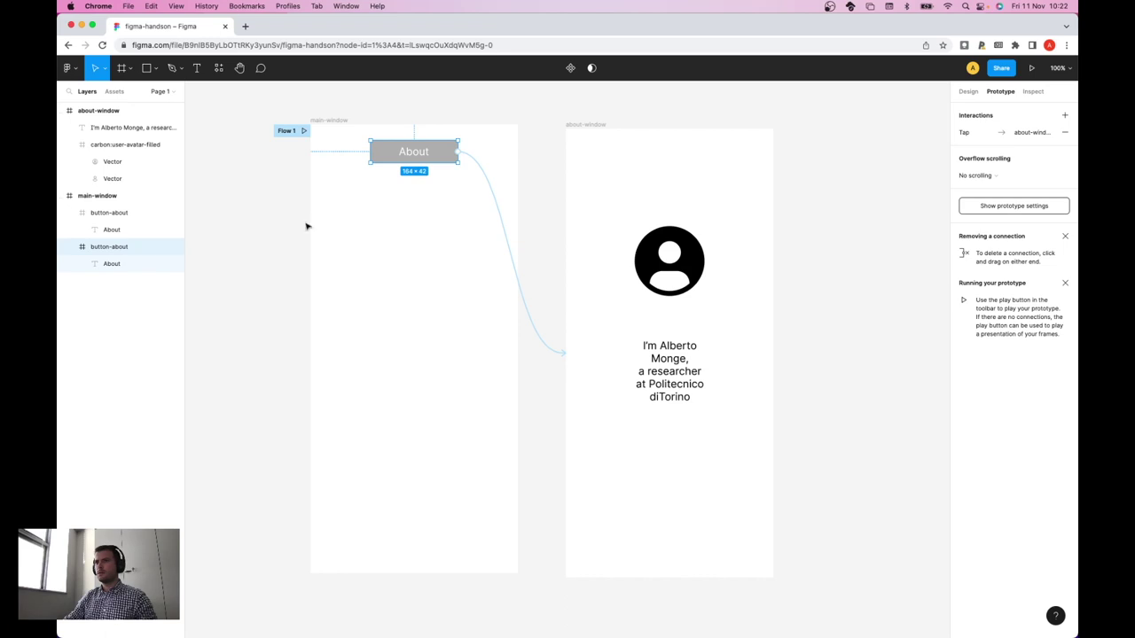
left_click_drag(413, 162, 392, 204)
mouse_move(393, 151)
left_mouse_down()
mouse_move(471, 151)
mouse_move(407, 155)
left_mouse_up()
mouse_move(414, 198)
left_mouse_down()
mouse_move(455, 202)
mouse_move(423, 201)
left_mouse_up()
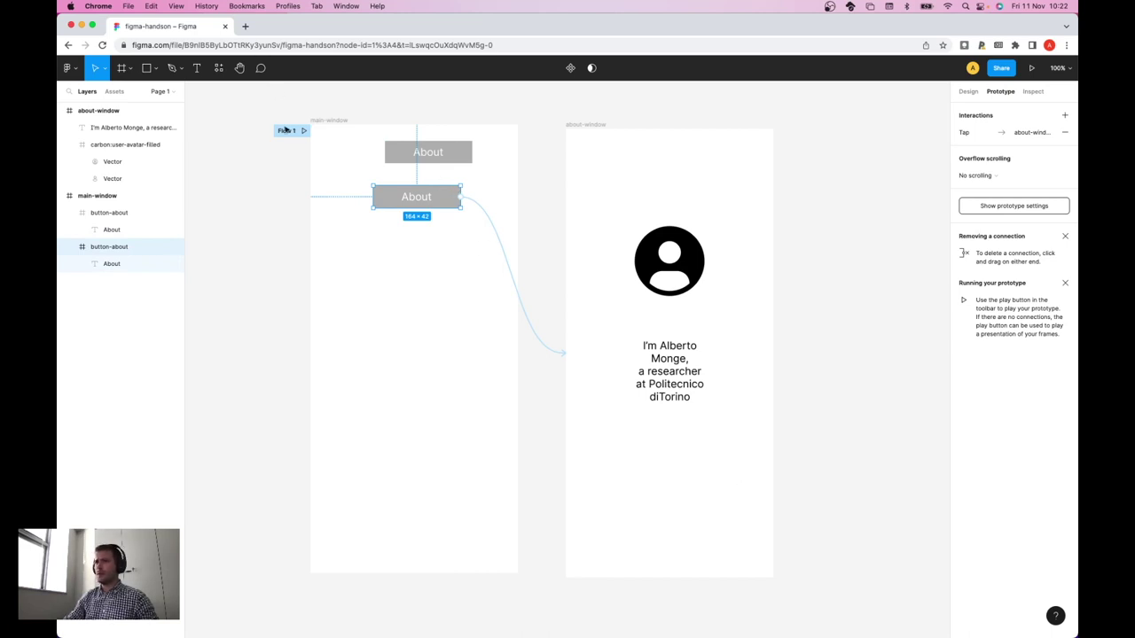
- Delete the copy's prototype connection and move the copy to the top of about-window
left_click(481, 211)
key("Delete")
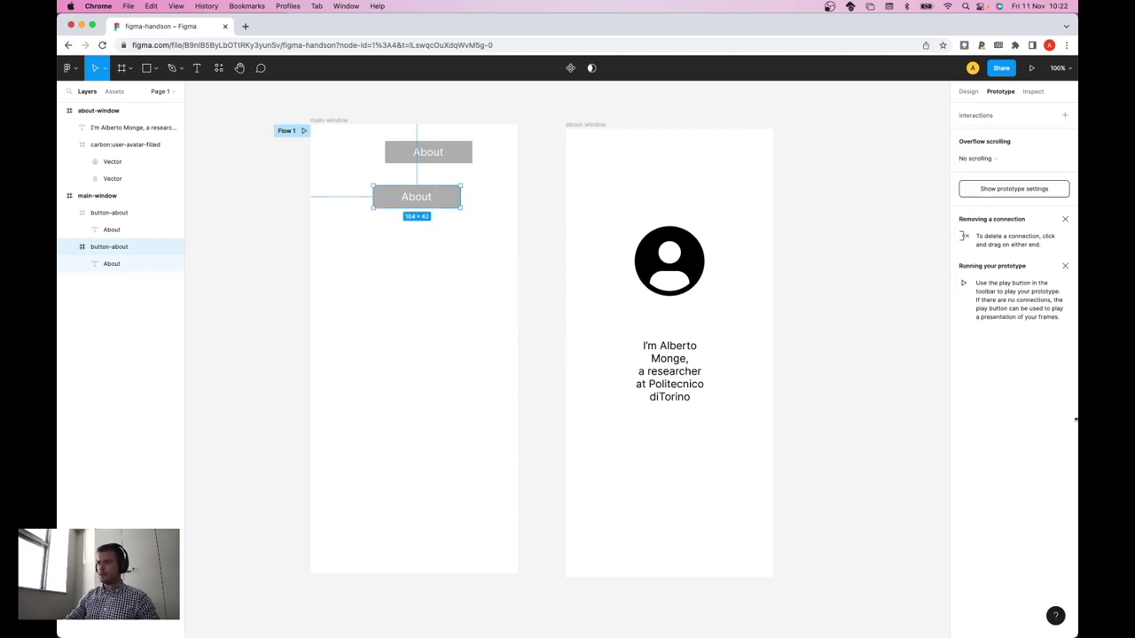
left_click_drag(443, 195, 697, 160)
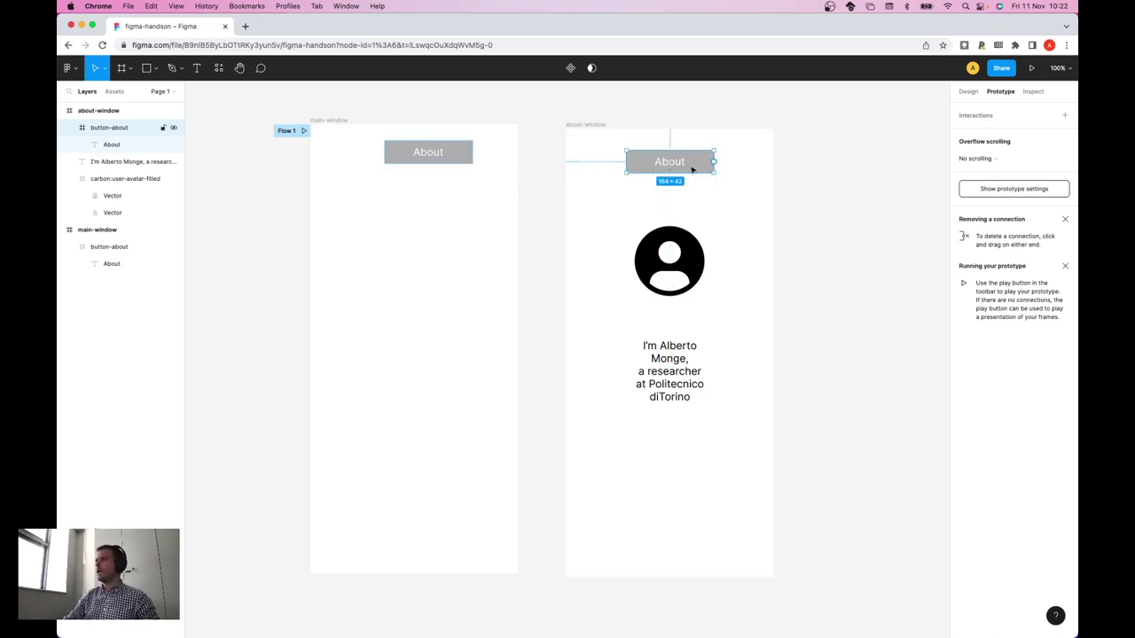
- Select the copy's About label in the Design view for editing
left_click(968, 92)
left_click(117, 145)
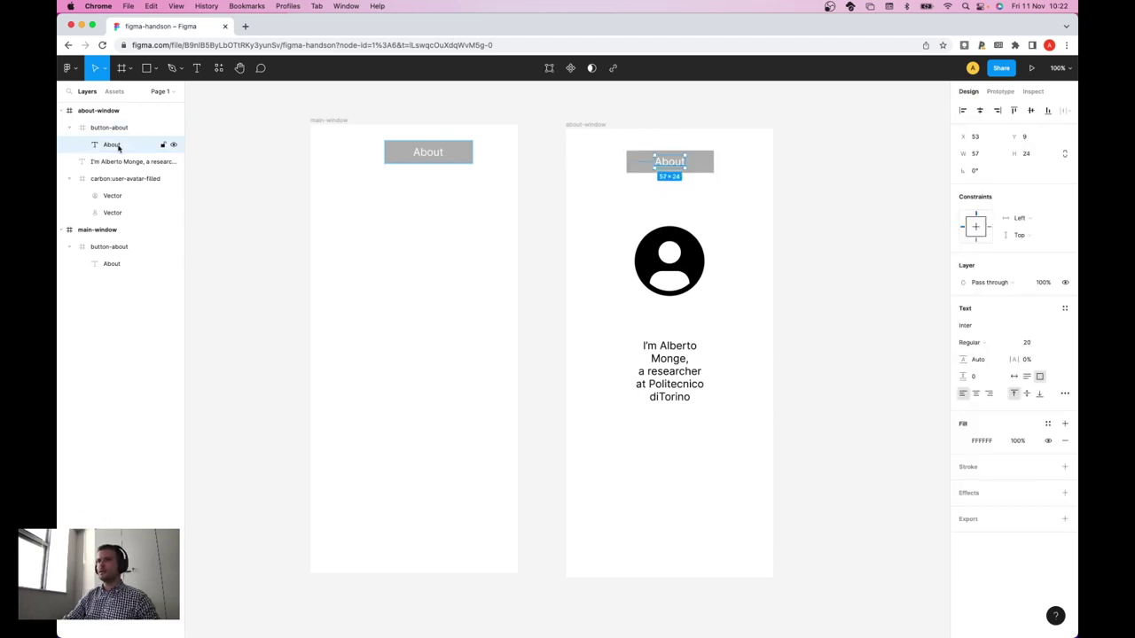
double_click(113, 145)
- Change the copied button's label to 'Back'
double_click(671, 163)
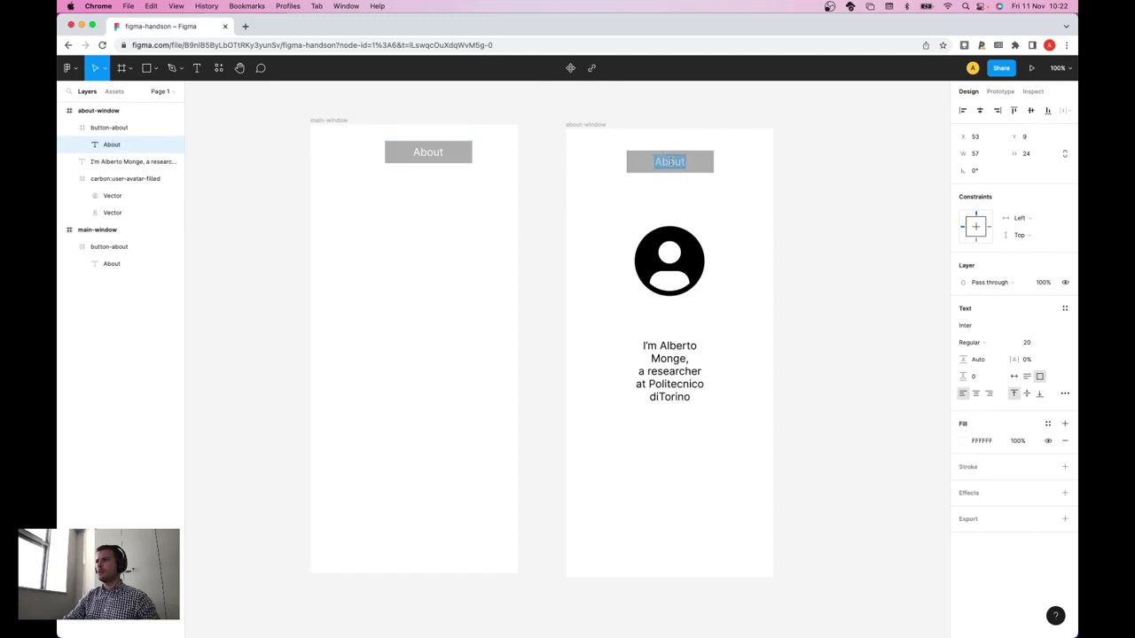
type("Back")
key("Escape")
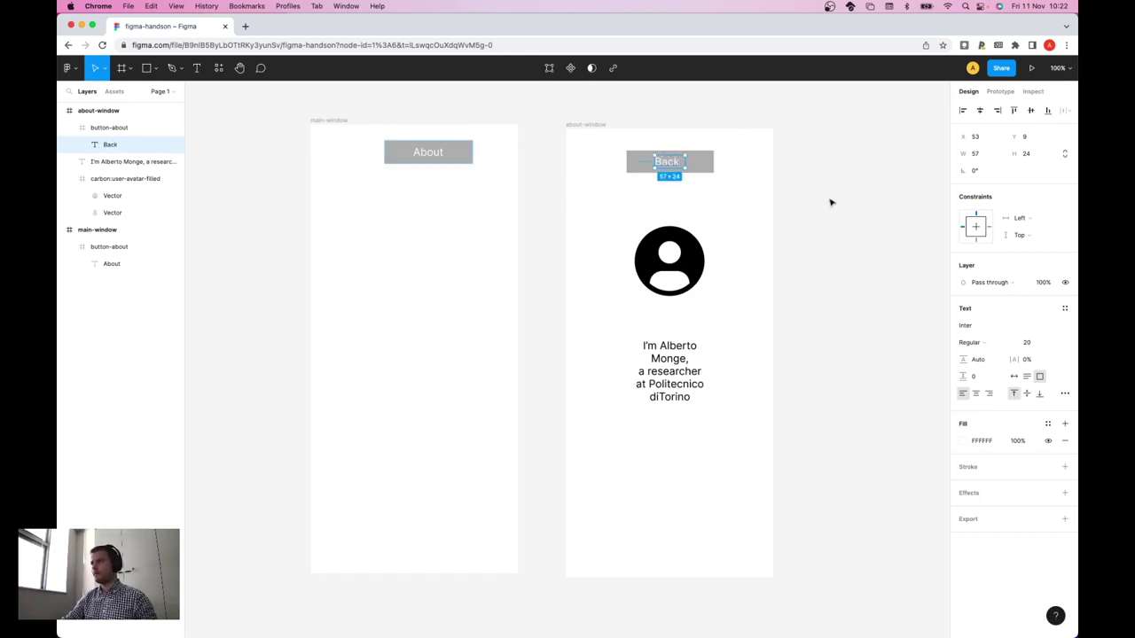
left_click(539, 216)
- Centre the About button in main-window and the Back button in about-window horizontally
left_click(443, 158)
left_click_drag(444, 158, 564, 144)
left_click(999, 91)
left_click_drag(407, 169, 403, 178)
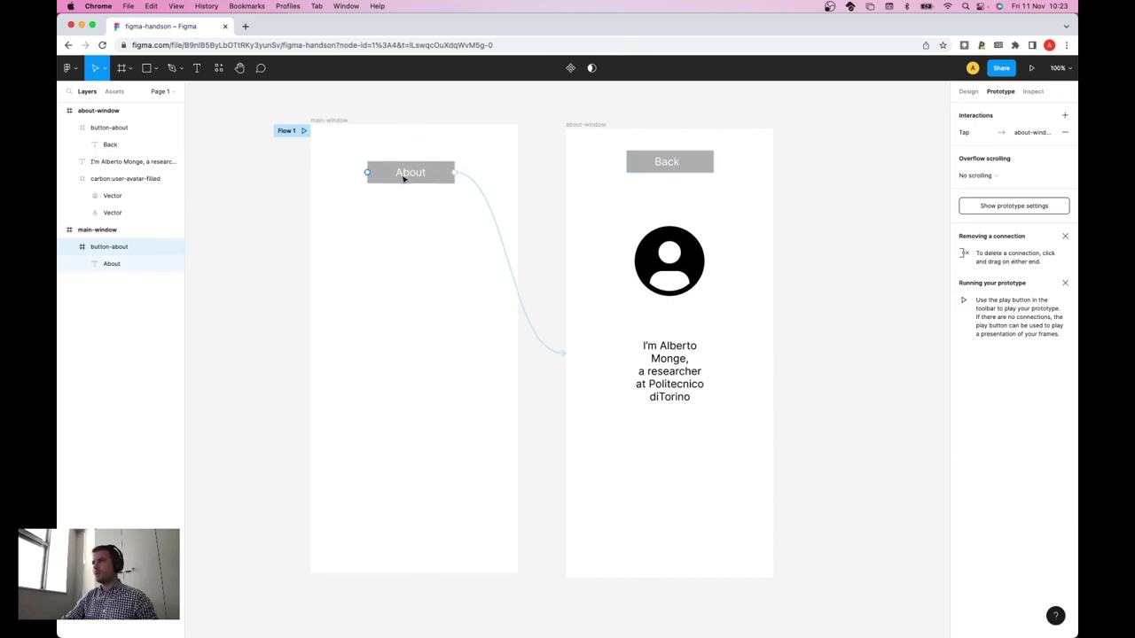
left_click(968, 92)
left_click(980, 110)
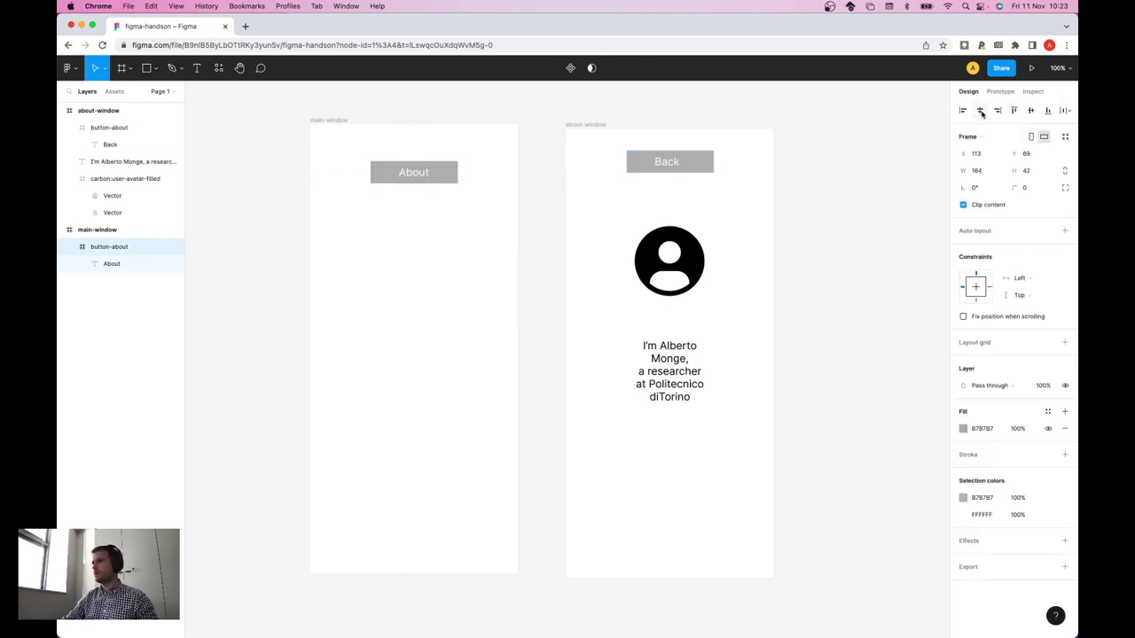
left_click(700, 163)
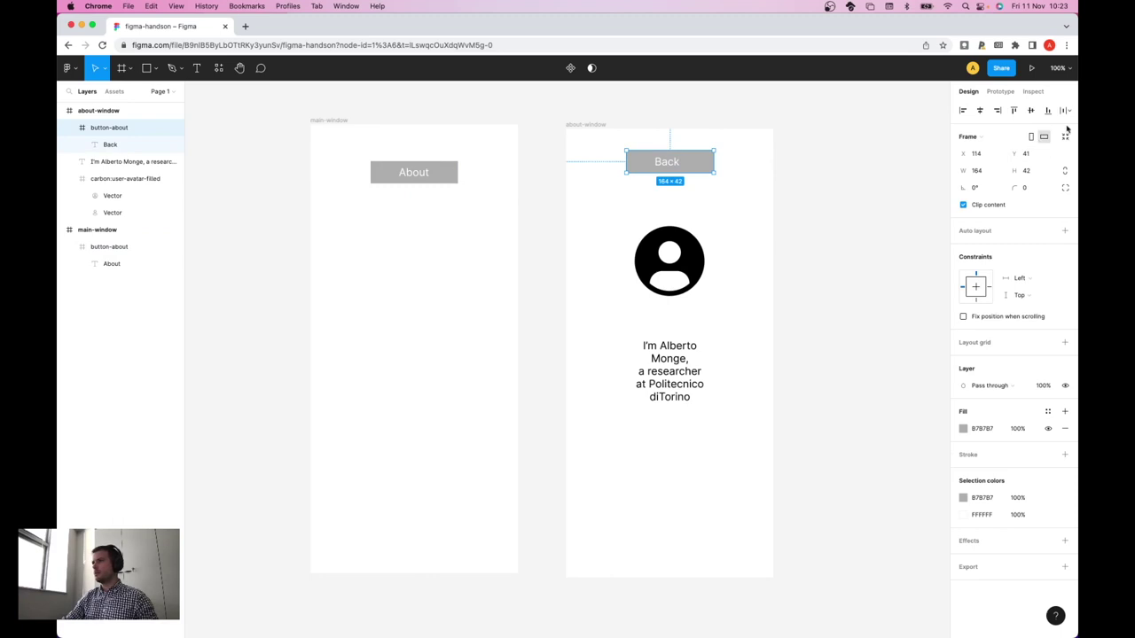
left_click(997, 113)
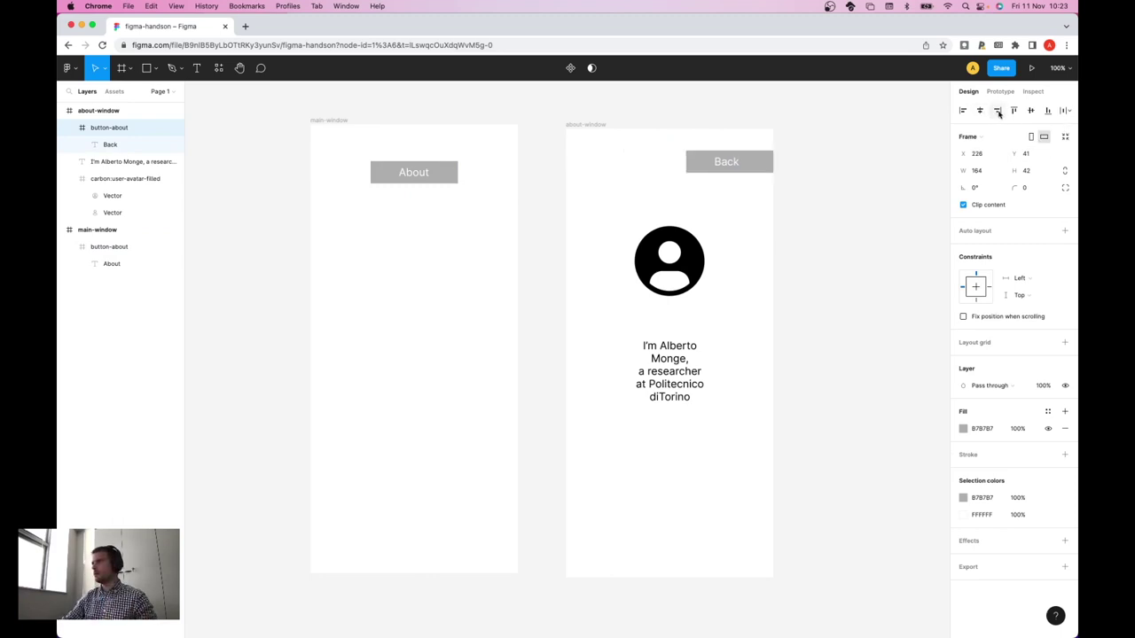
left_click(980, 111)
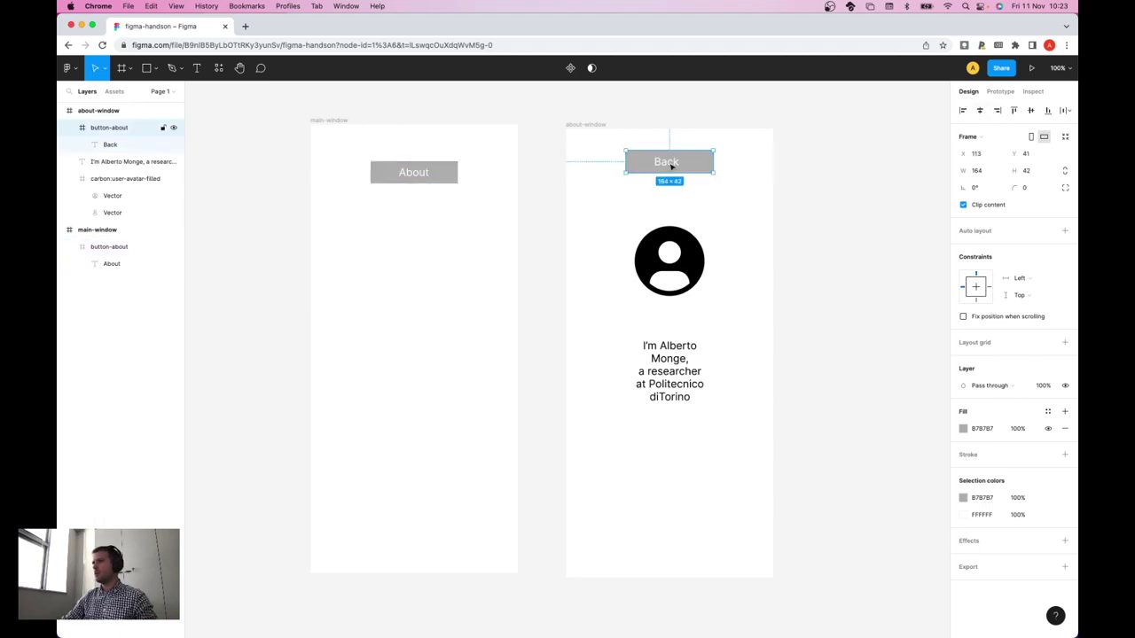
- Match the Back button's Y position to the About button's, setting it to 69
left_click(422, 172)
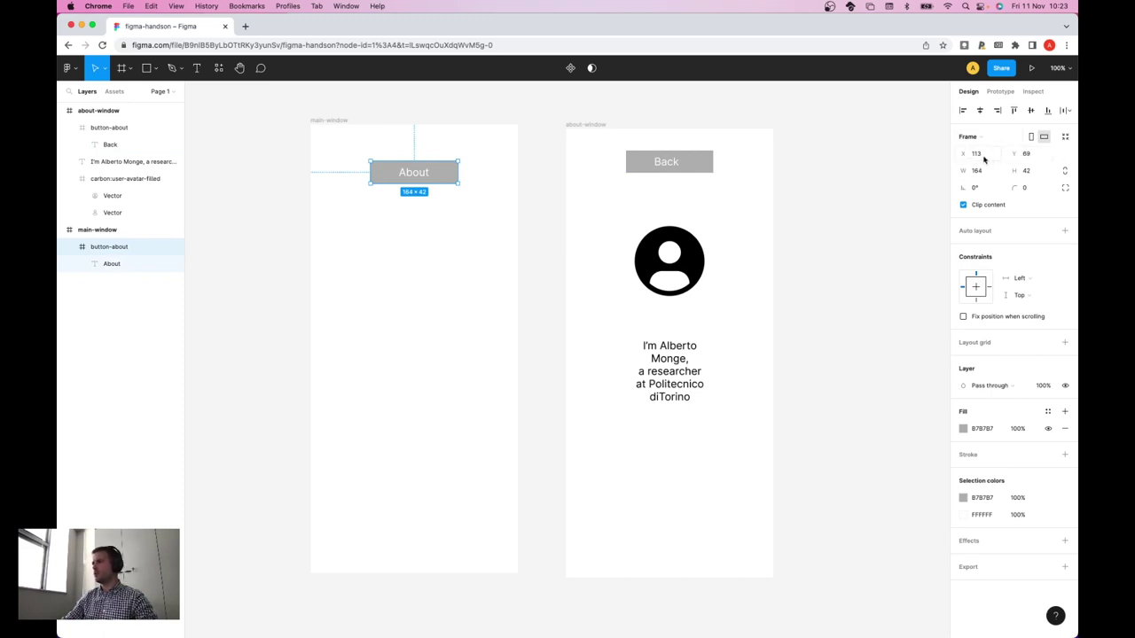
left_click(1026, 156)
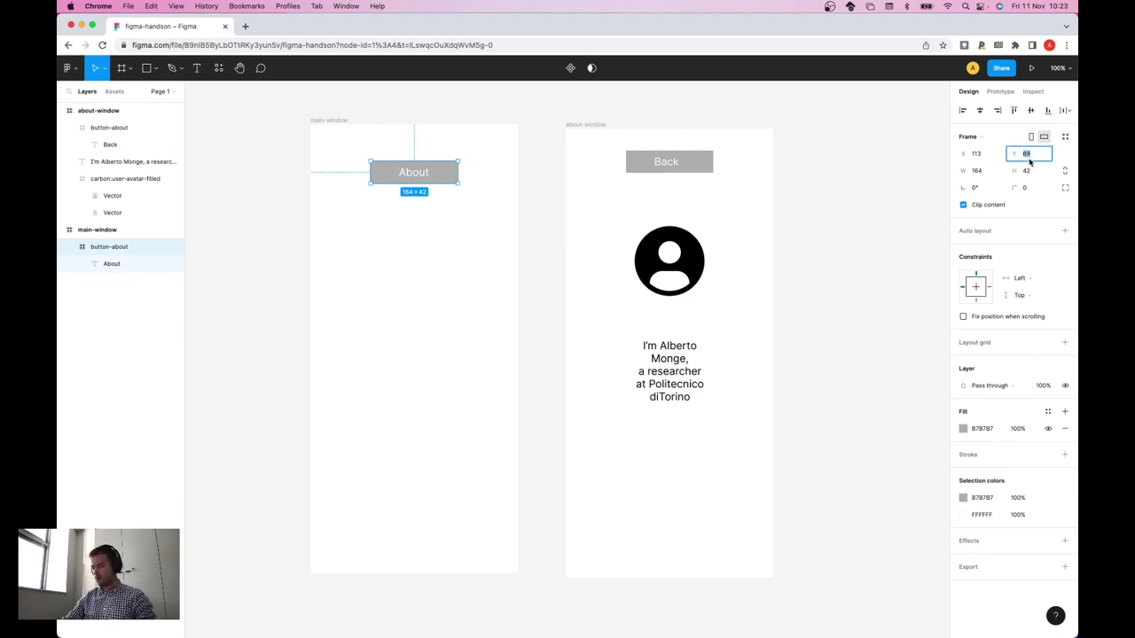
left_click(704, 163)
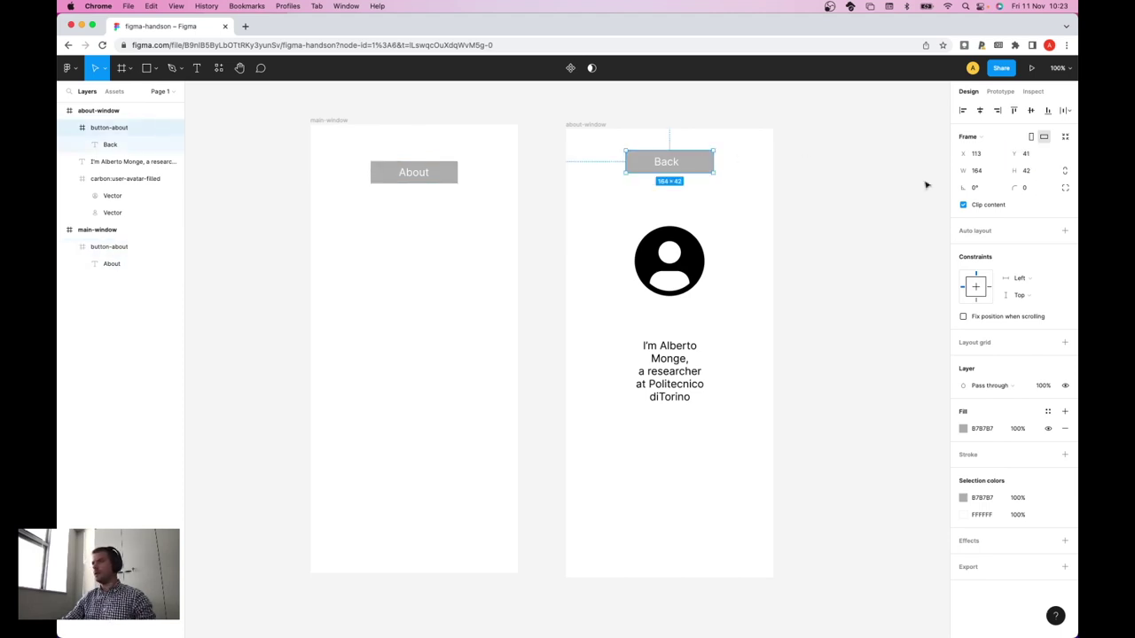
left_click(1029, 158)
type("69")
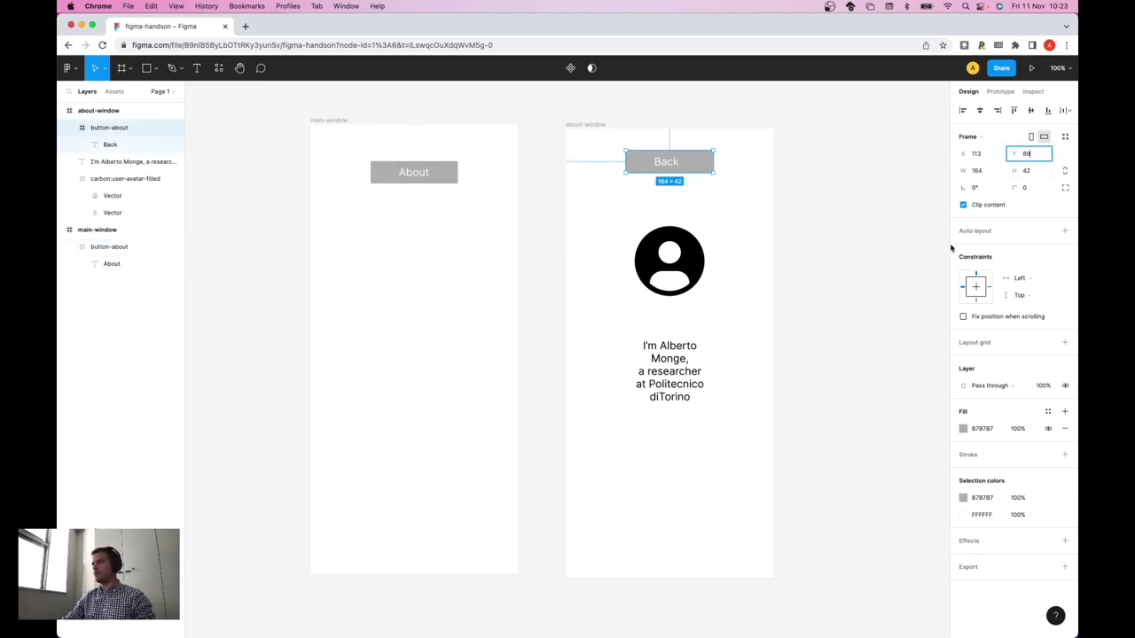
key("Return")
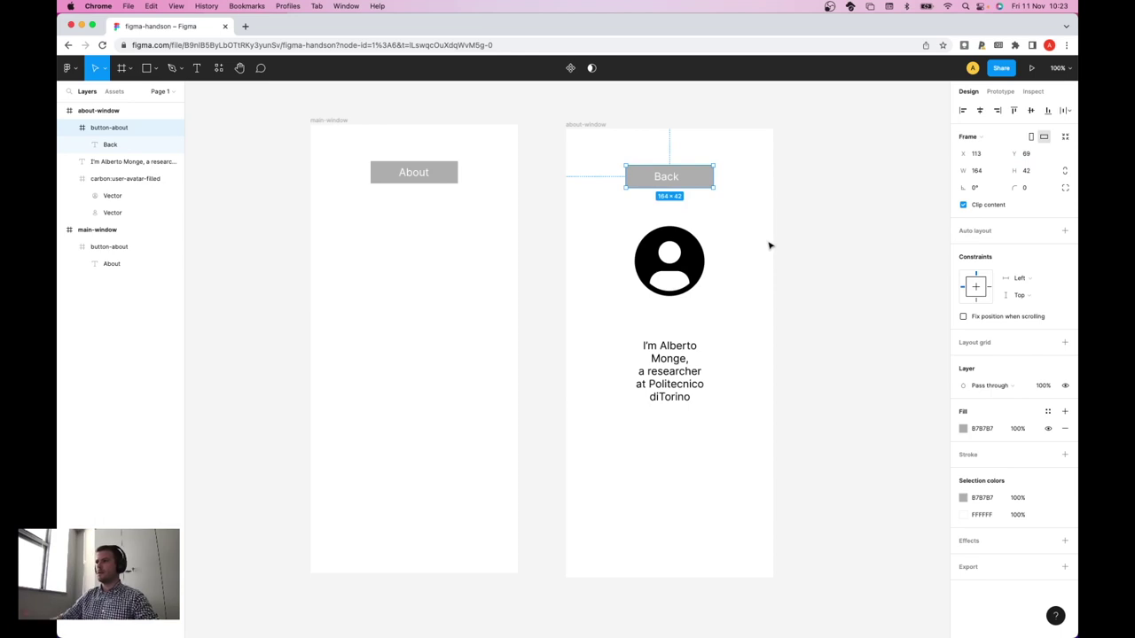
left_click(815, 262)
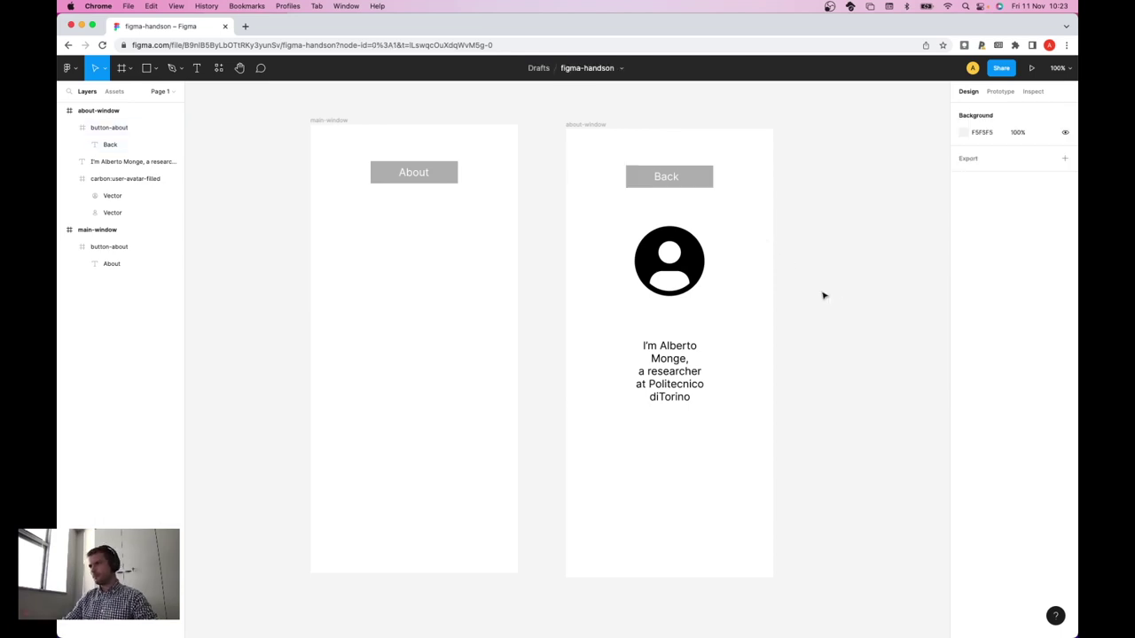
left_click(697, 185)
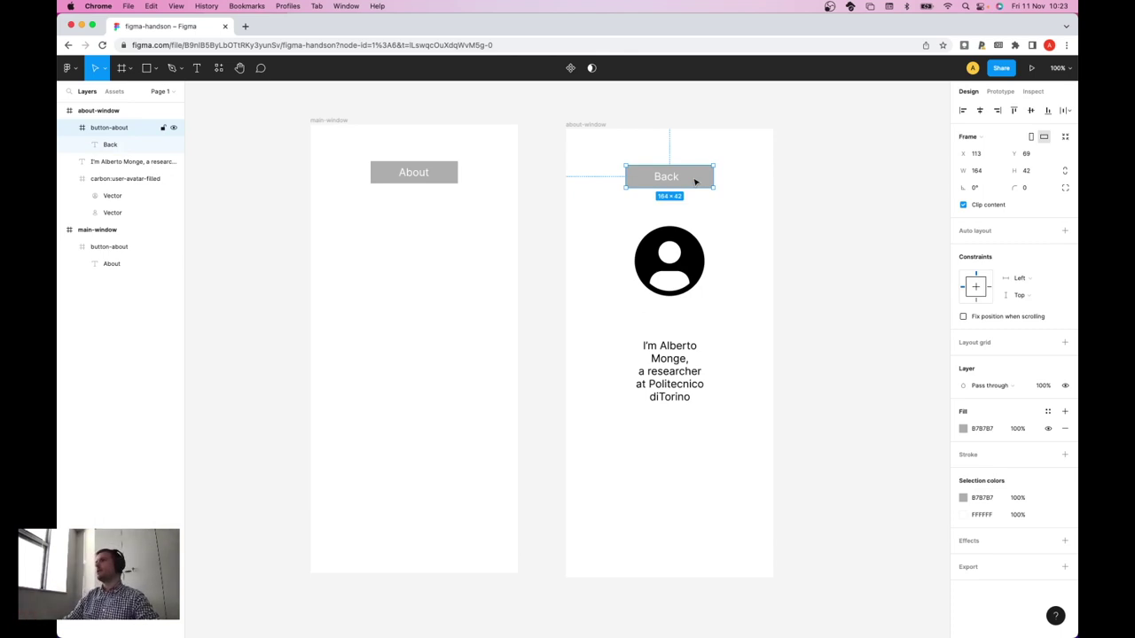
scroll(695, 181, "down", 1)
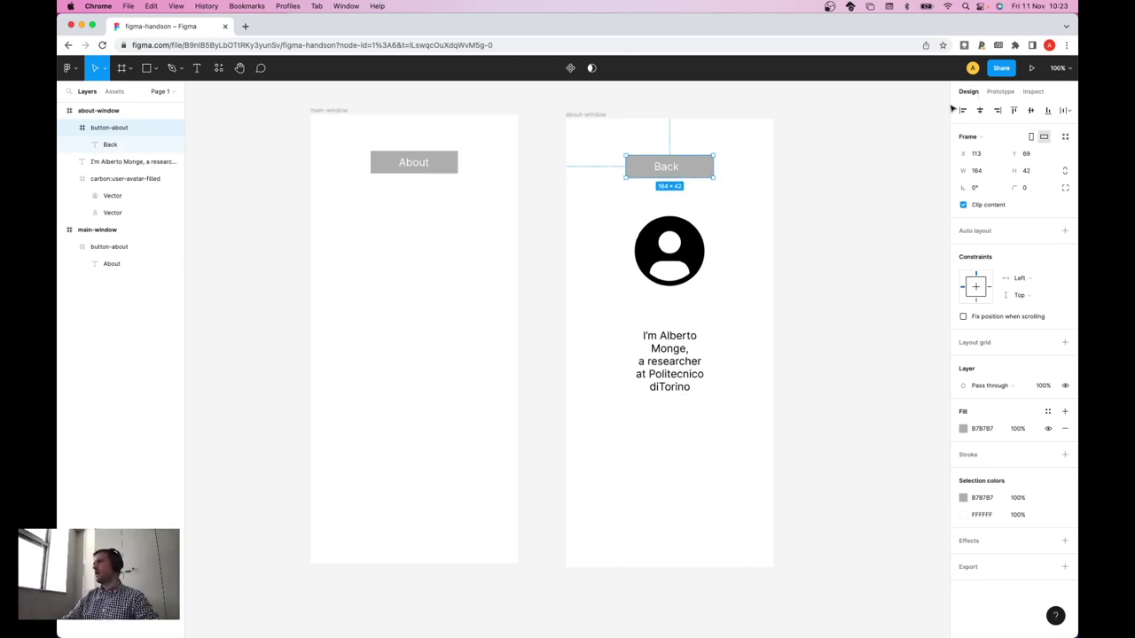
- Add a tap interaction to the Back button that navigates to main-window
left_click(1000, 92)
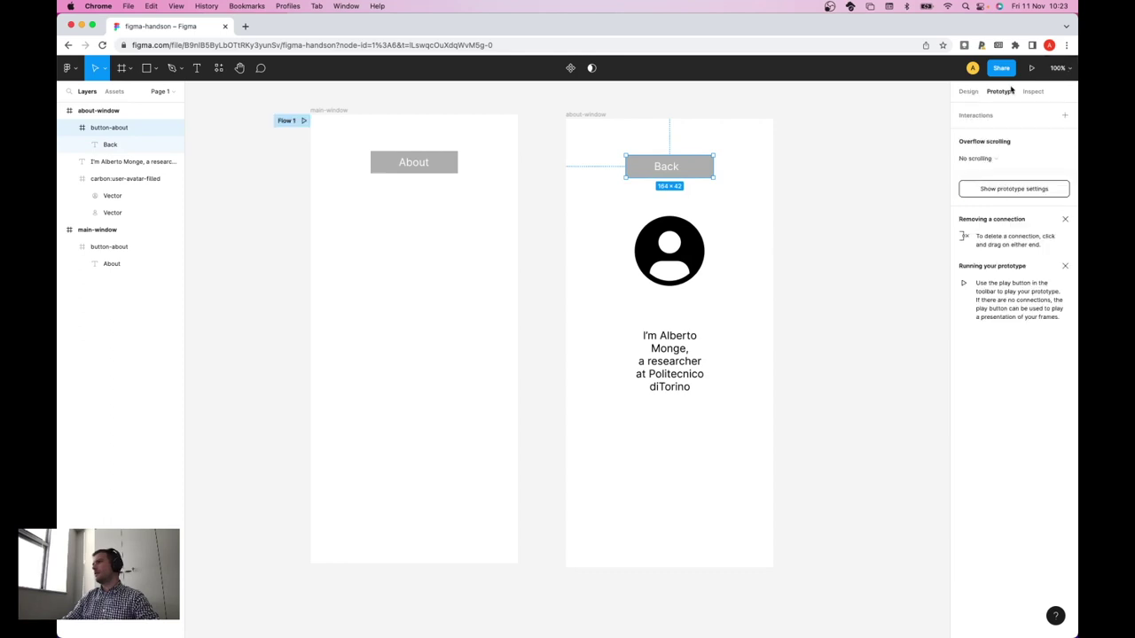
left_click(1065, 115)
left_click(1003, 133)
left_click(844, 175)
left_click(860, 197)
left_click(911, 177)
left_click(914, 183)
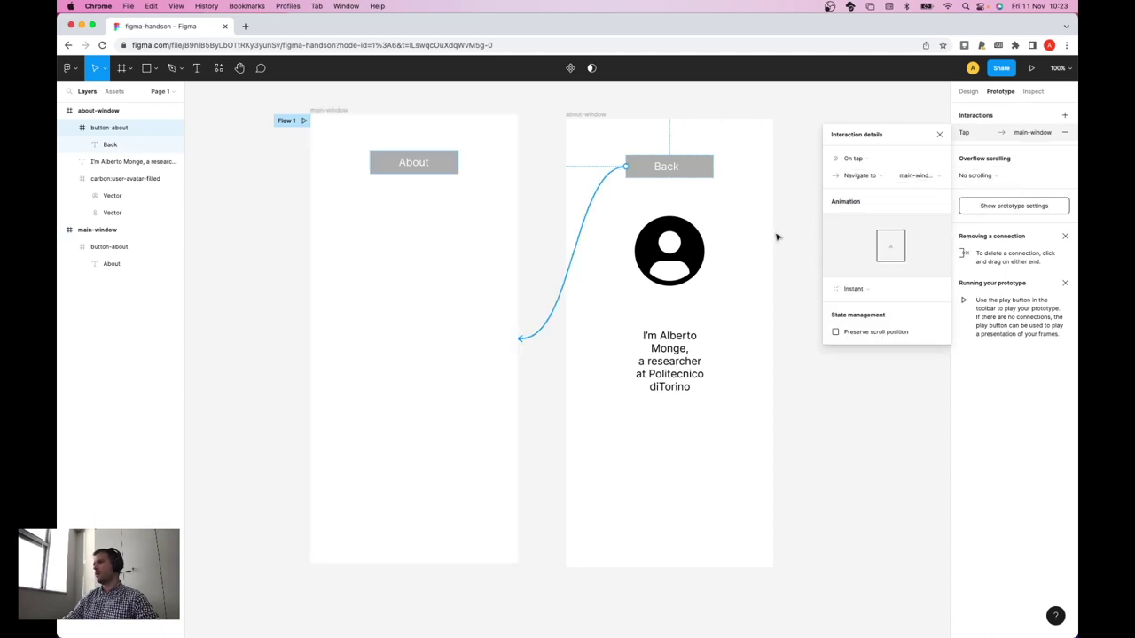
- Check both button connections, then present the prototype starting from main-window
left_click(418, 168)
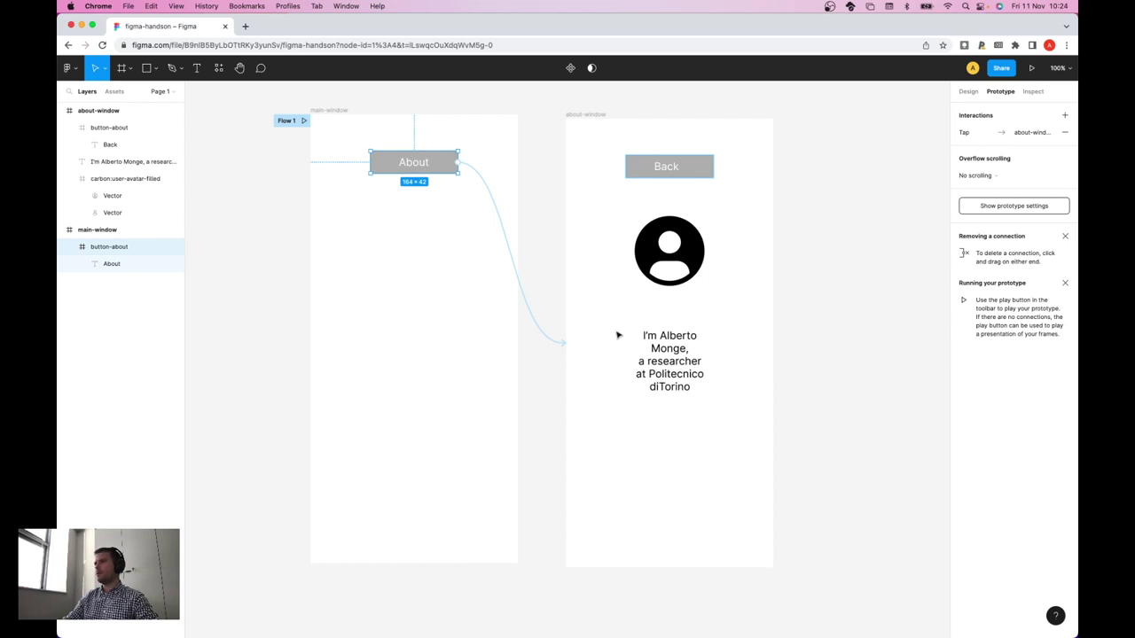
left_click(656, 165)
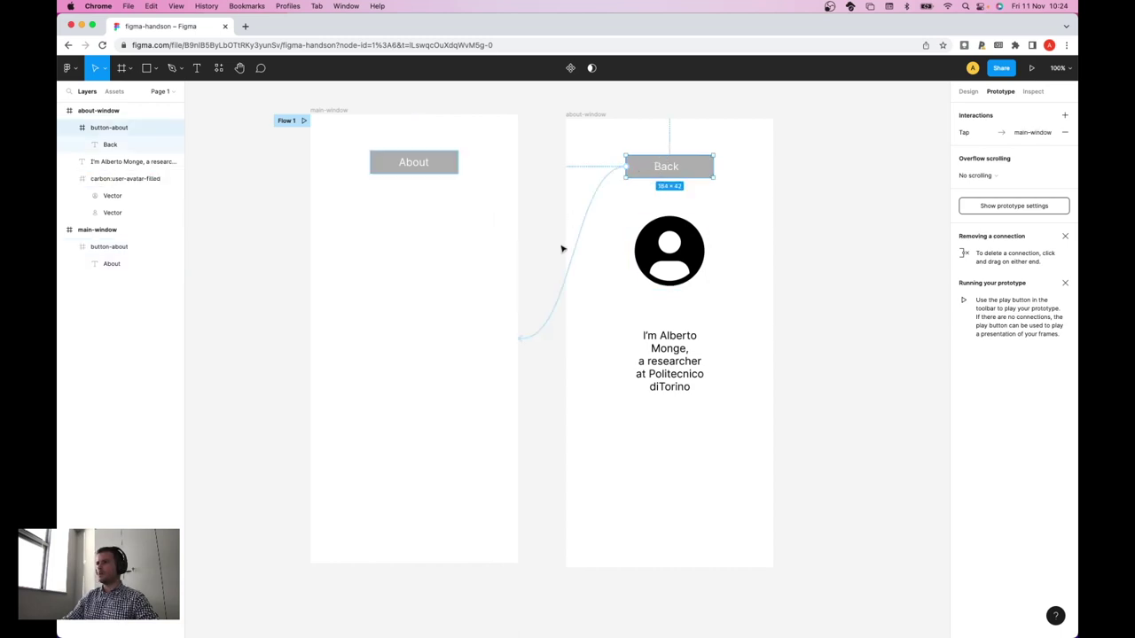
left_click(524, 134)
left_click(97, 230)
left_click(1031, 68)
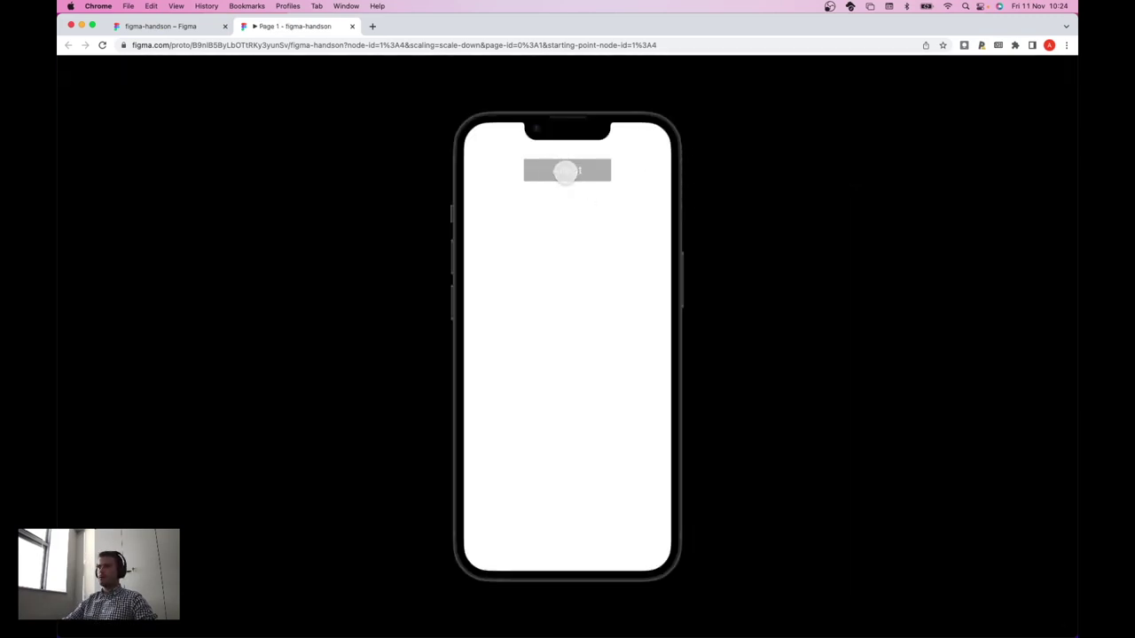
- Test the prototype: About opens the about screen, Back returns, then close the preview
left_click(566, 172)
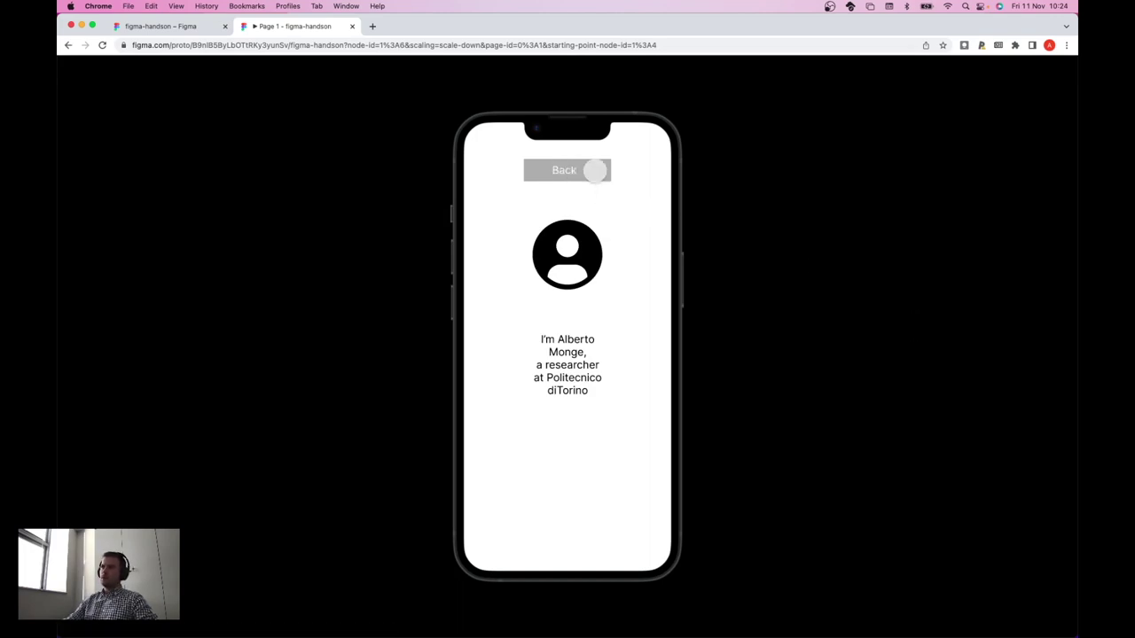
left_click(595, 170)
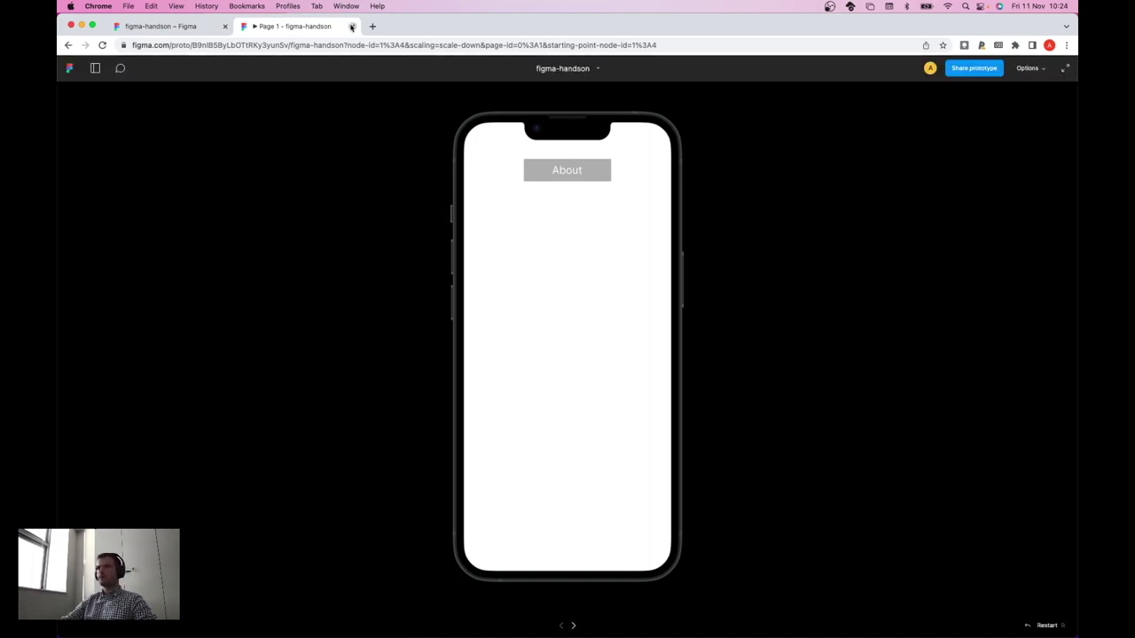
left_click(352, 26)
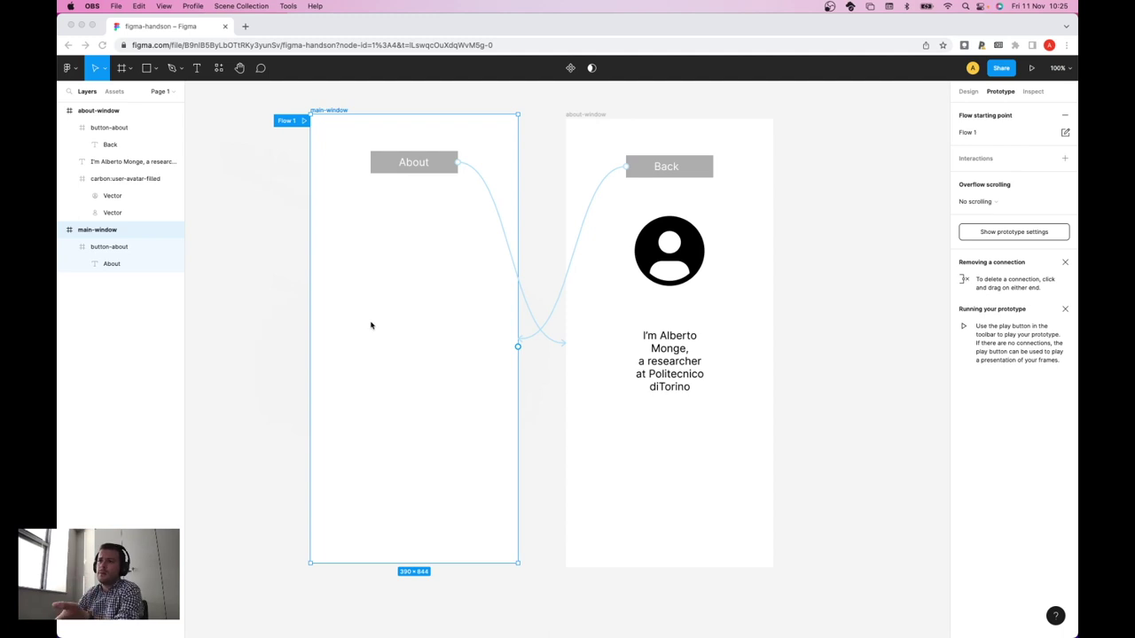
scroll(406, 453, "down", 4)
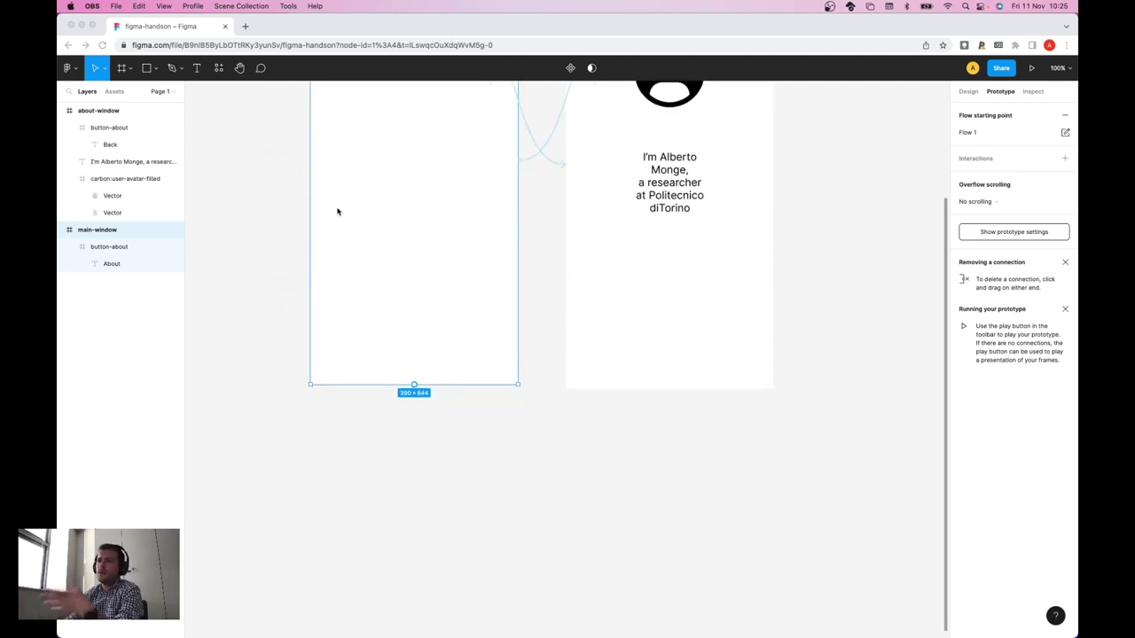
scroll(337, 211, "up", 2)
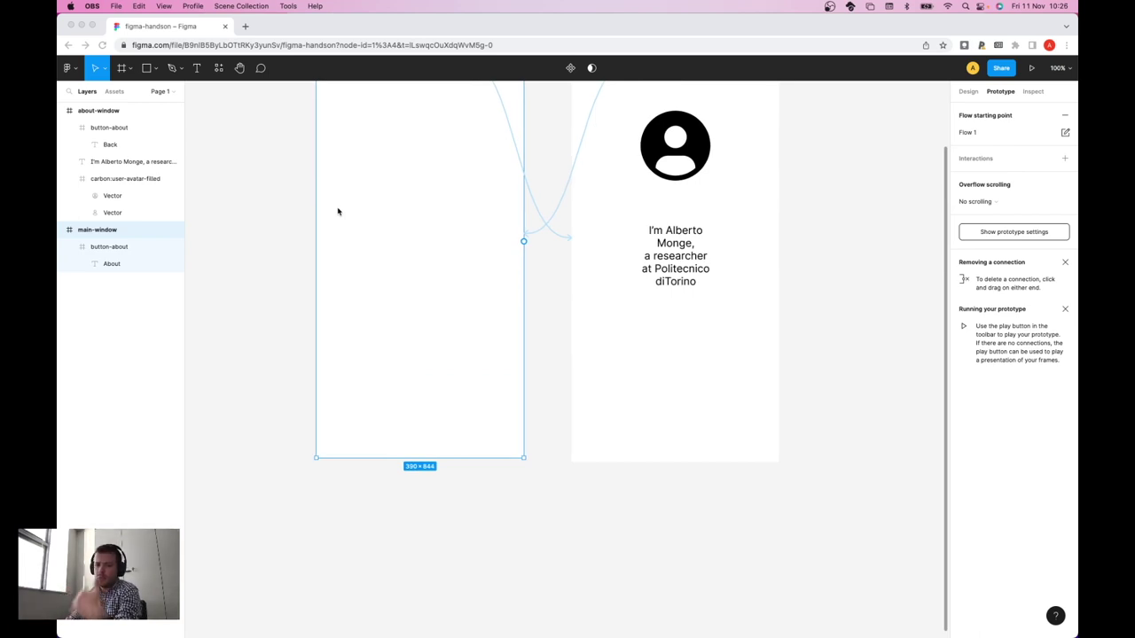
scroll(338, 213, "up", 2)
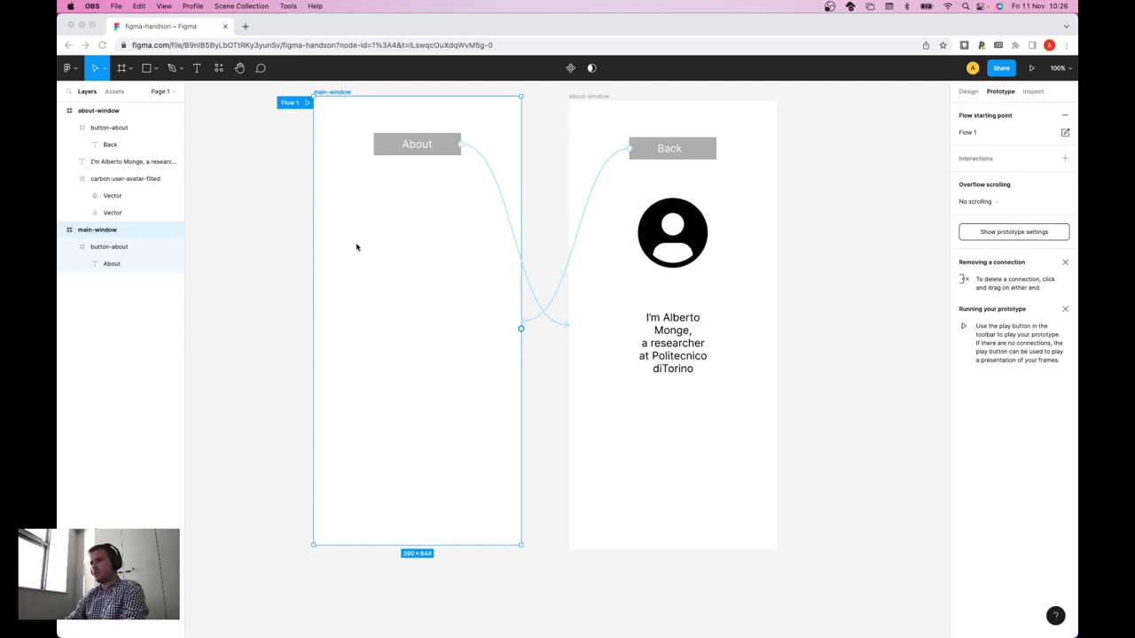
- Draw a 348×216 frame, Frame 1, at X 21, Y 353 inside main-window below About
left_click(106, 231)
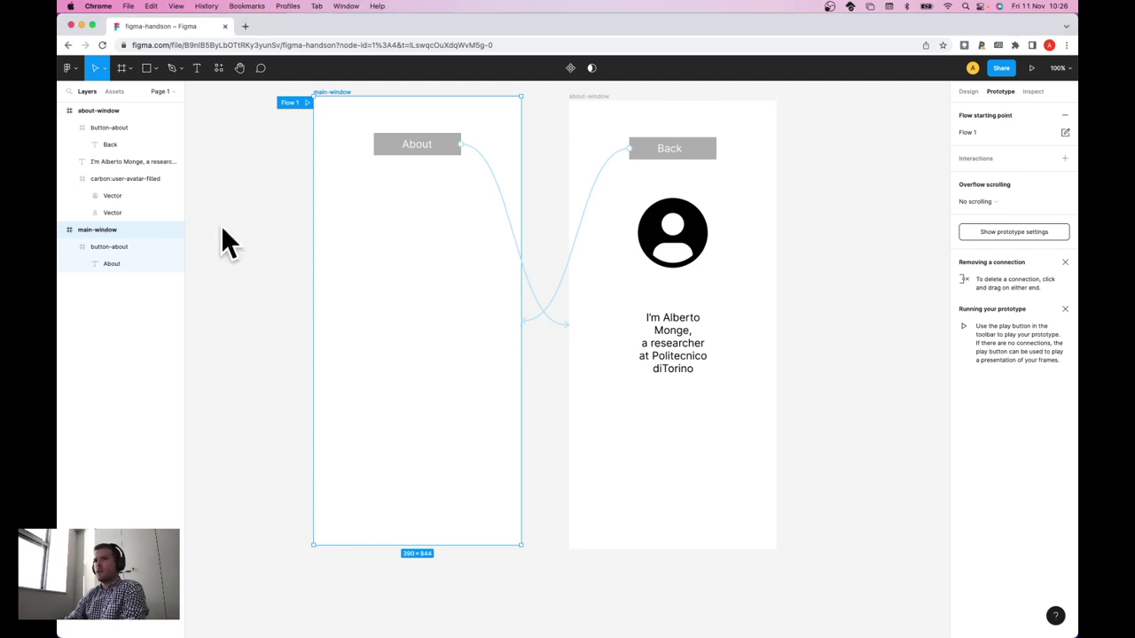
left_click(71, 246)
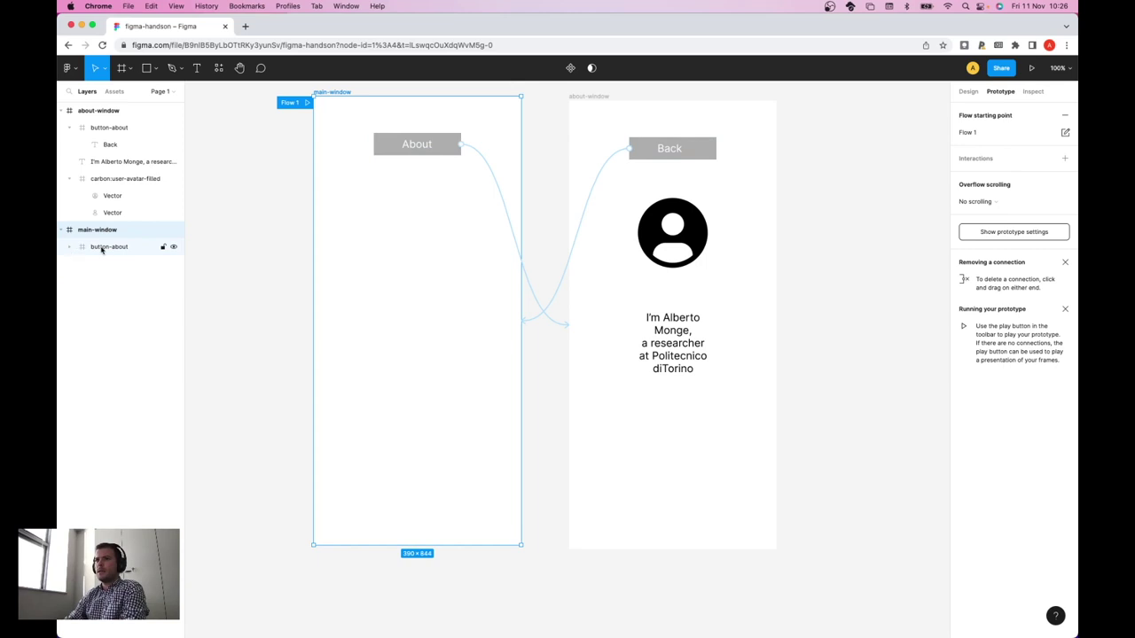
left_click(121, 69)
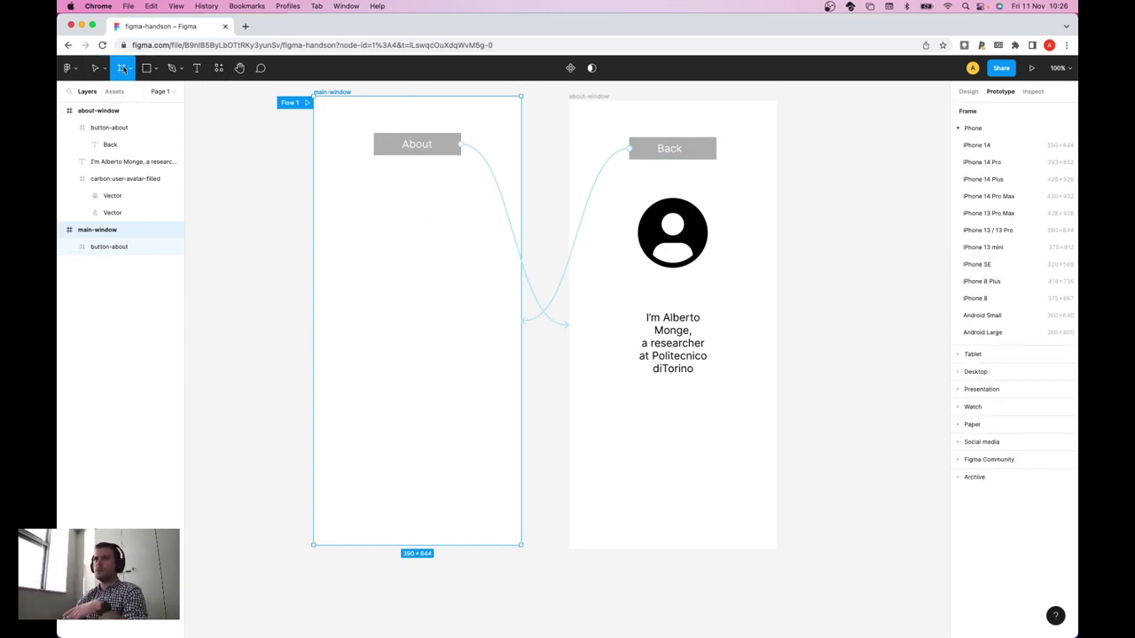
left_click(126, 69)
left_click(130, 91)
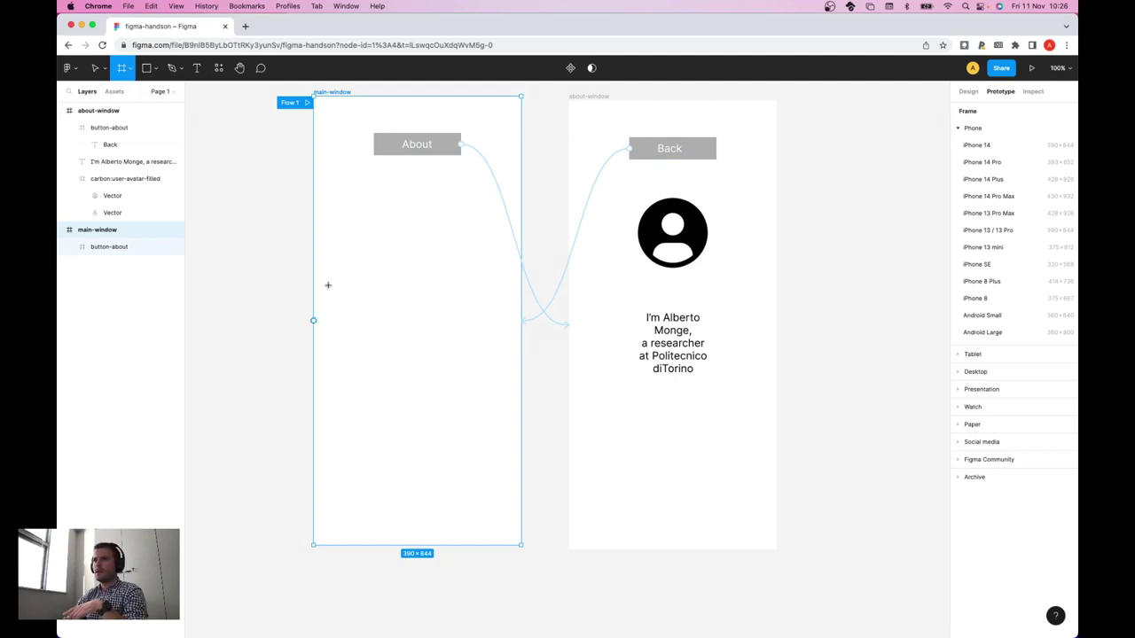
left_click_drag(325, 284, 509, 398)
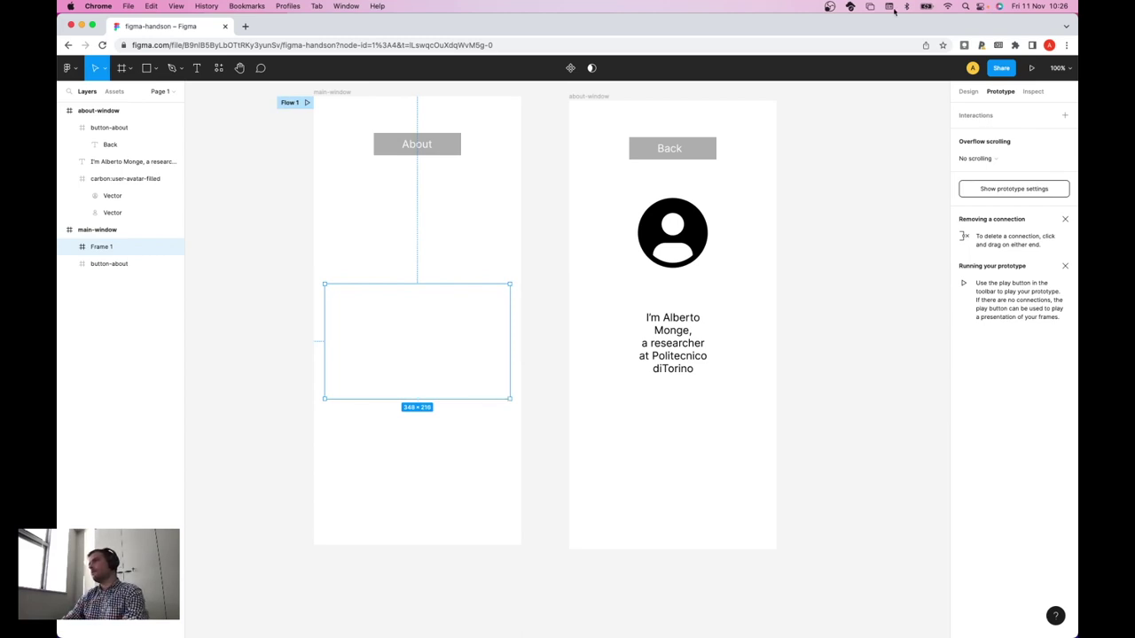
left_click(967, 92)
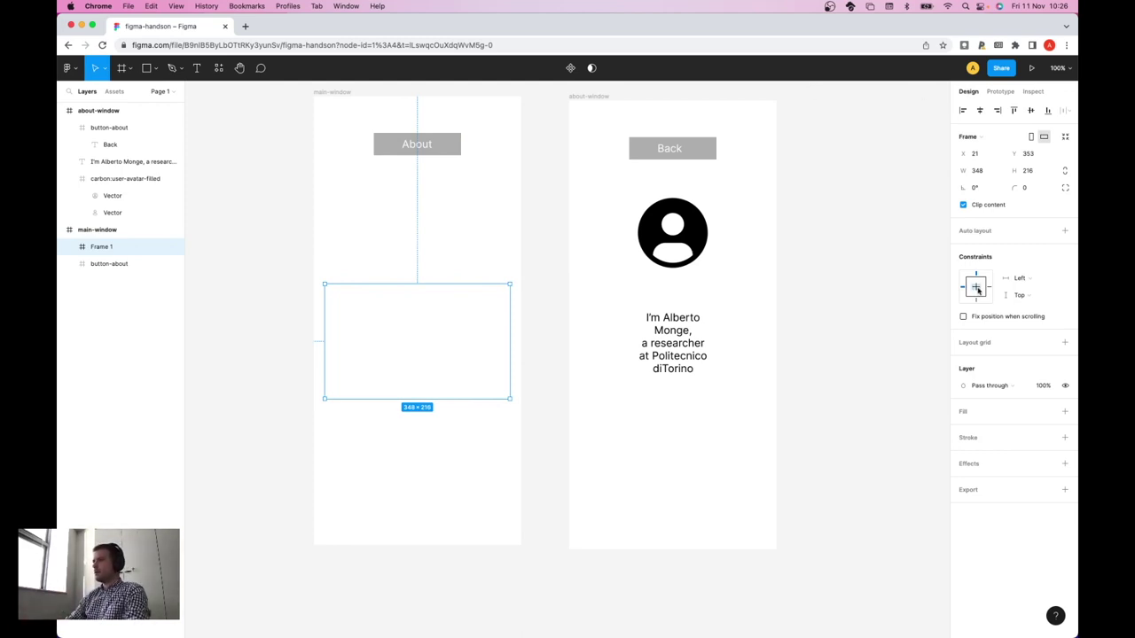
- Give the new frame a fill sampled from the About button's B7B7B7 grey
left_click(1065, 412)
left_click(963, 429)
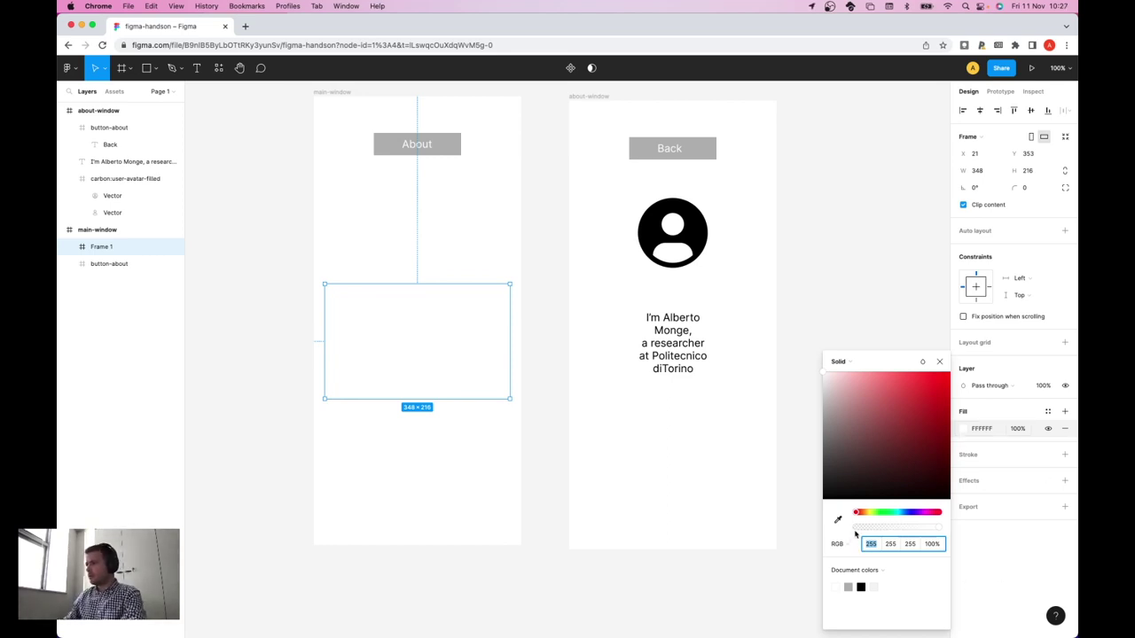
scroll(638, 346, "left", 2)
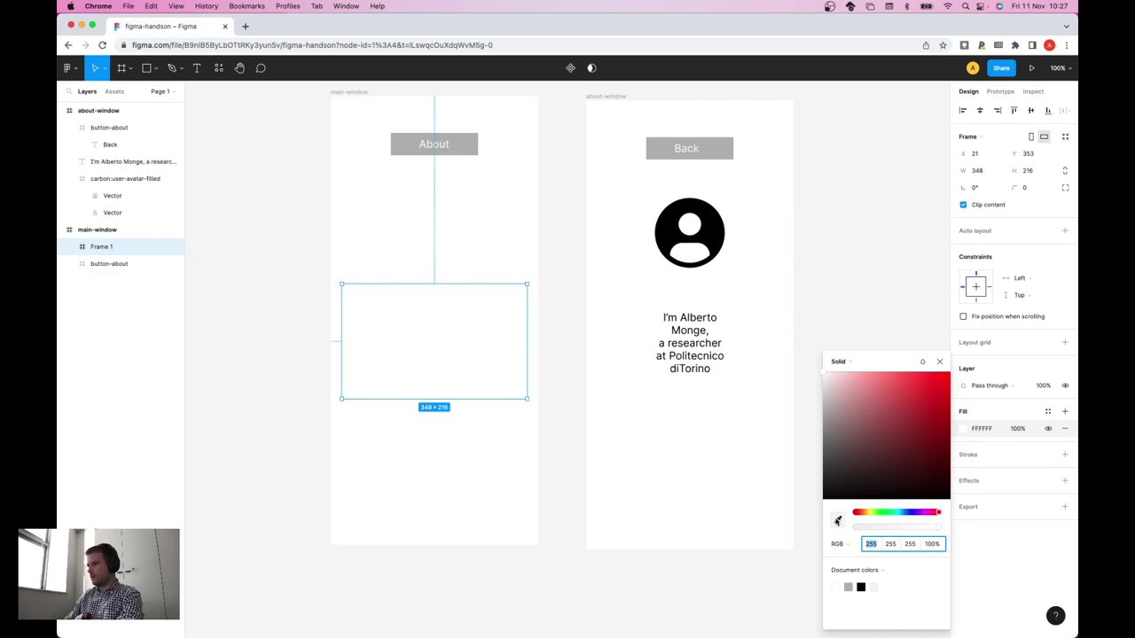
left_click(835, 520)
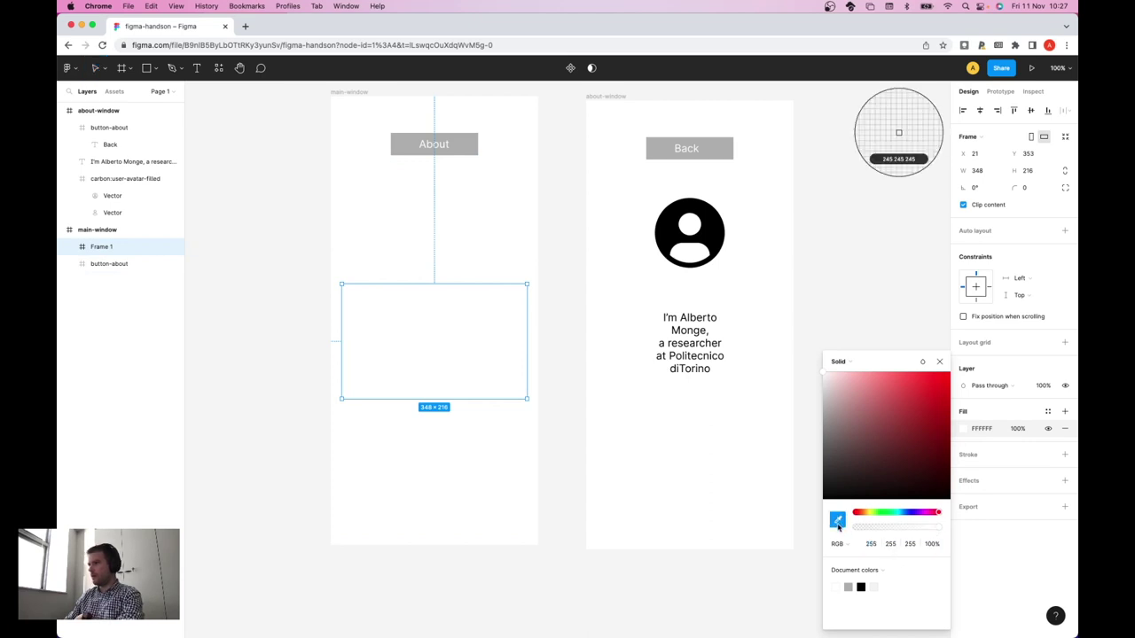
left_click(469, 143)
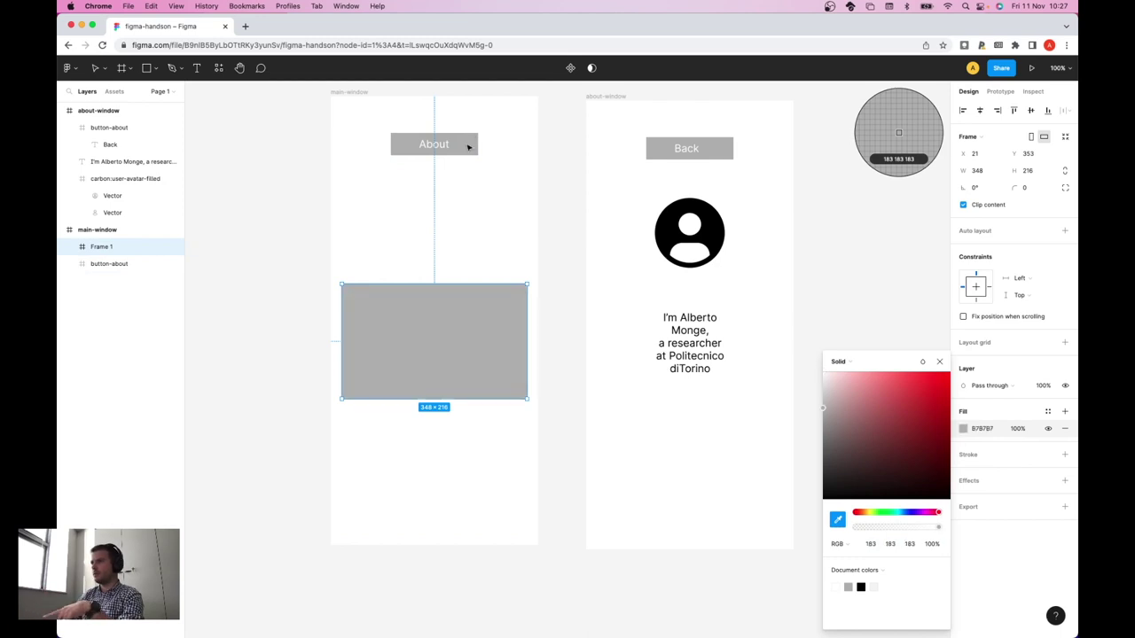
left_click(937, 363)
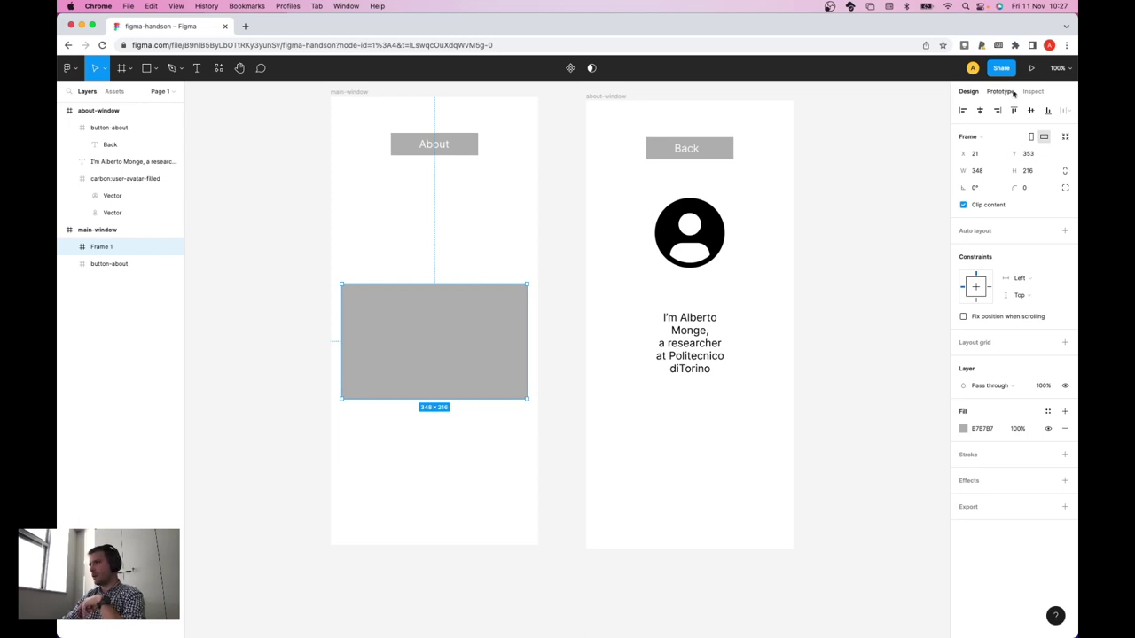
- Centre the frame horizontally in main-window and rename it 'post'
left_click(981, 113)
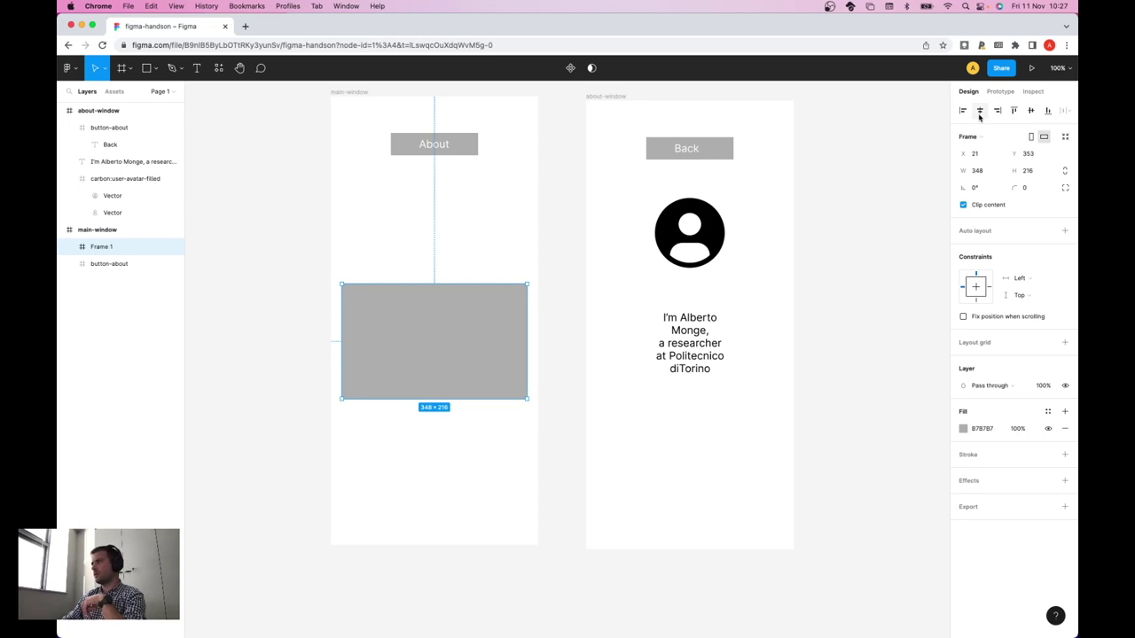
right_click(115, 245)
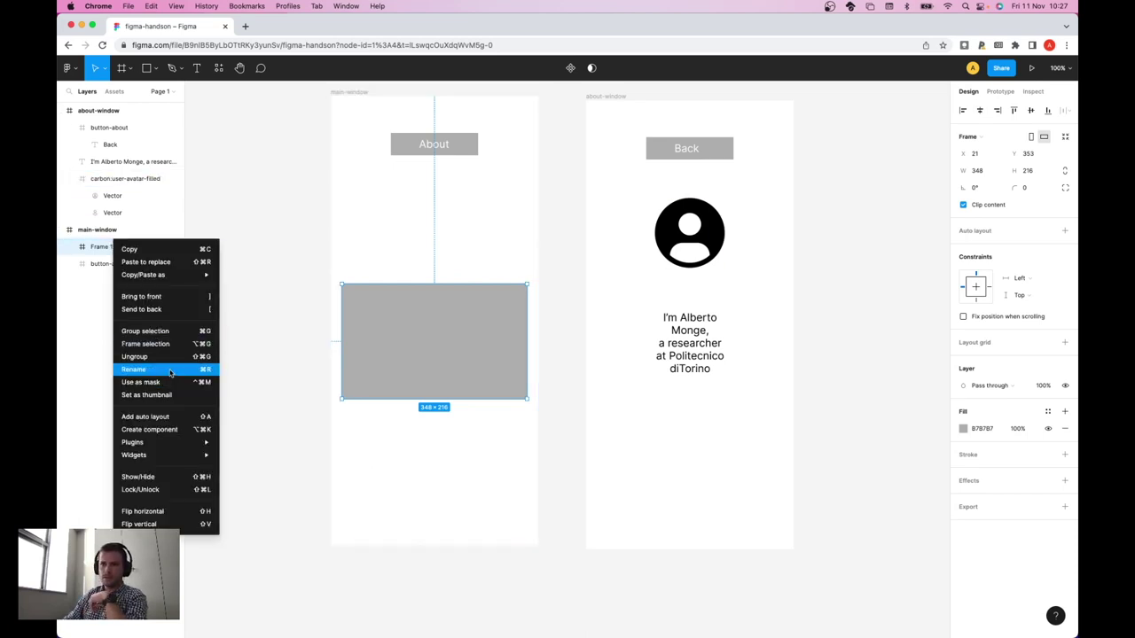
left_click(170, 372)
type("post")
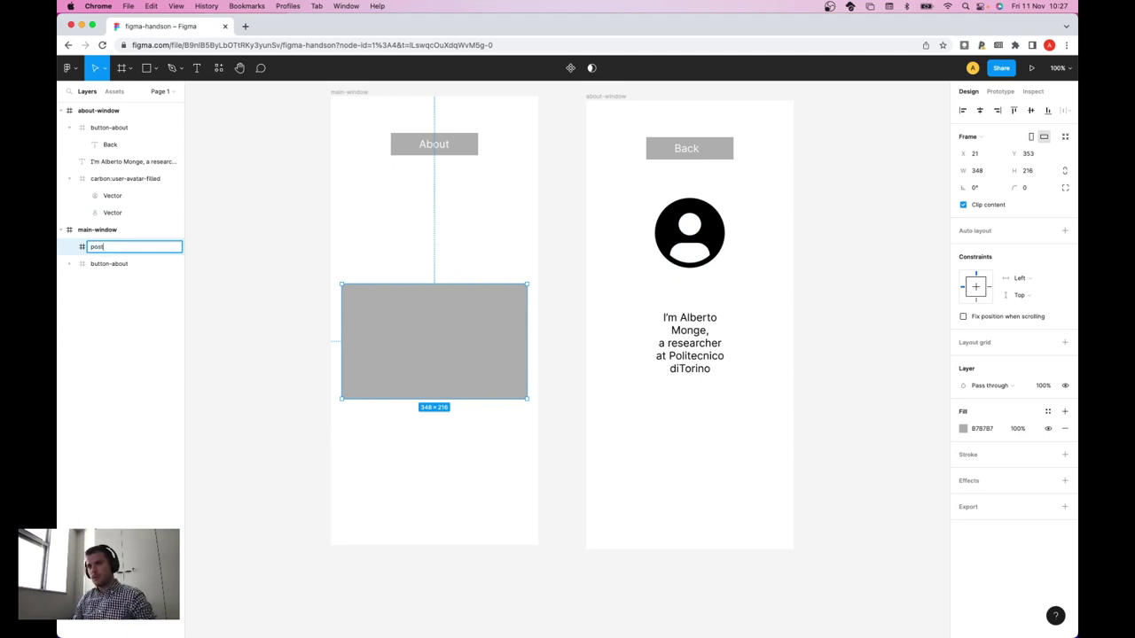
key("Return")
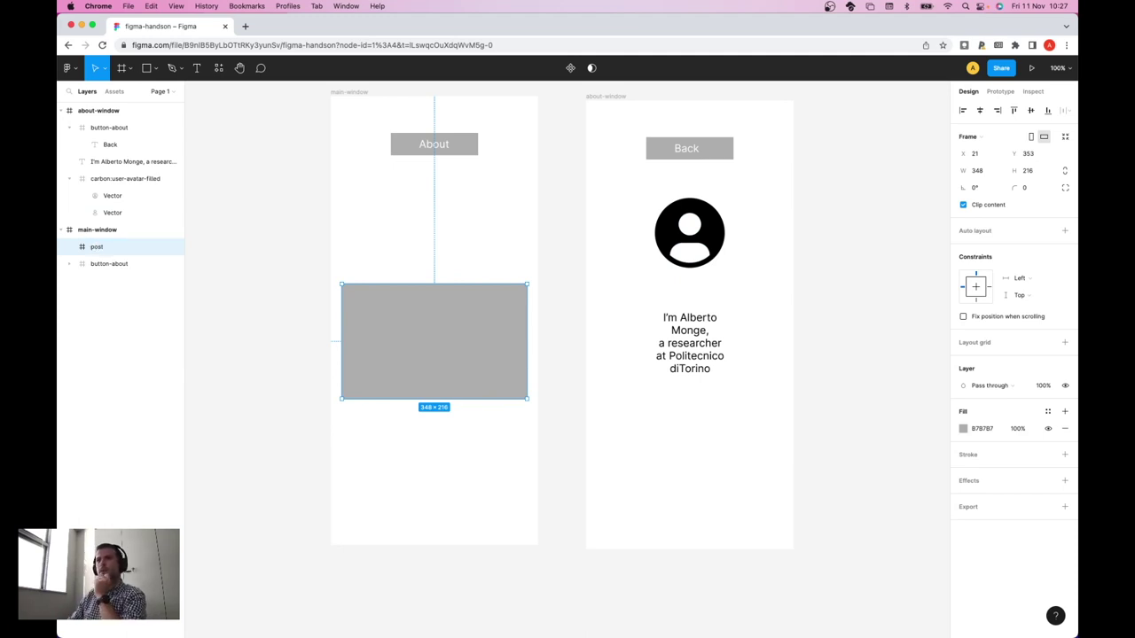
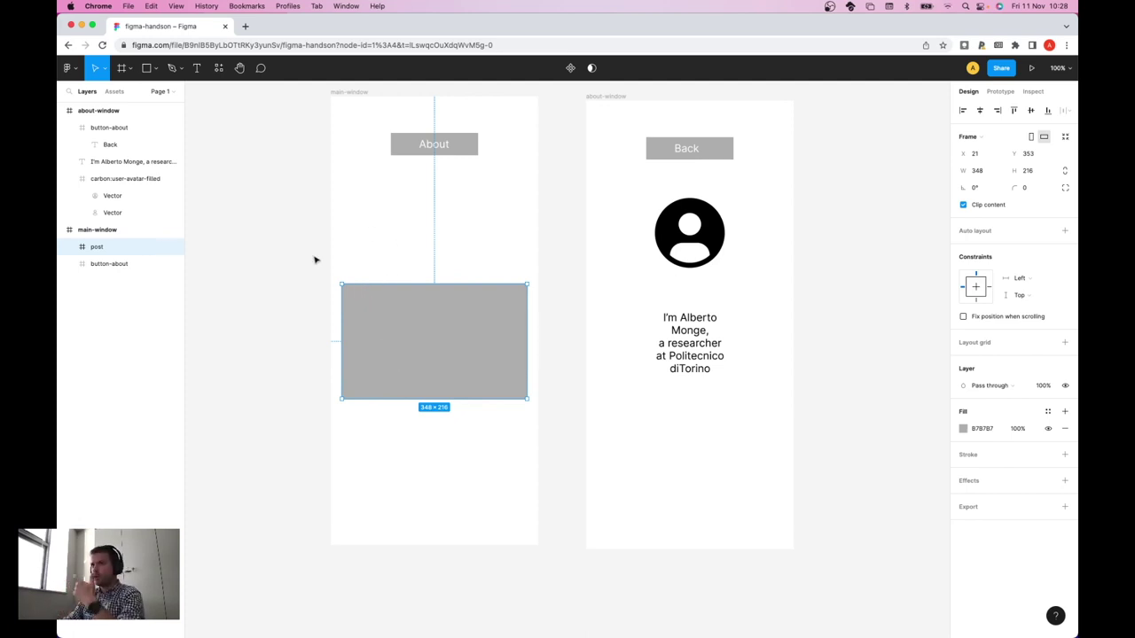
- Import the Iconify icon round-supervised-user-circle into the post frame and resize it to 57×57
left_click(70, 69)
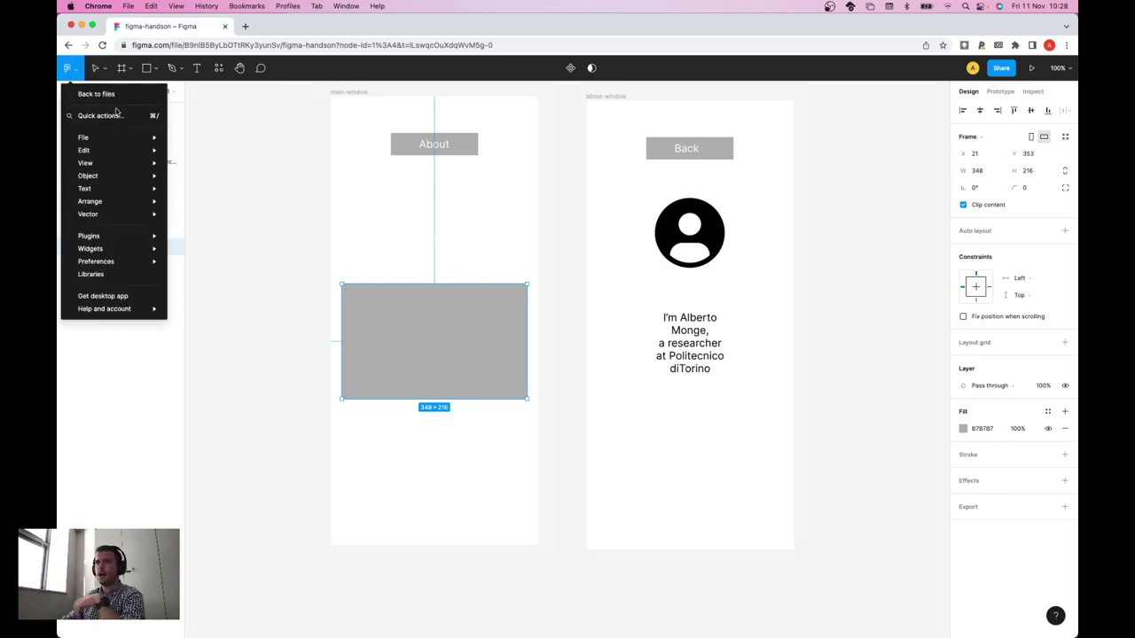
mouse_move(113, 237)
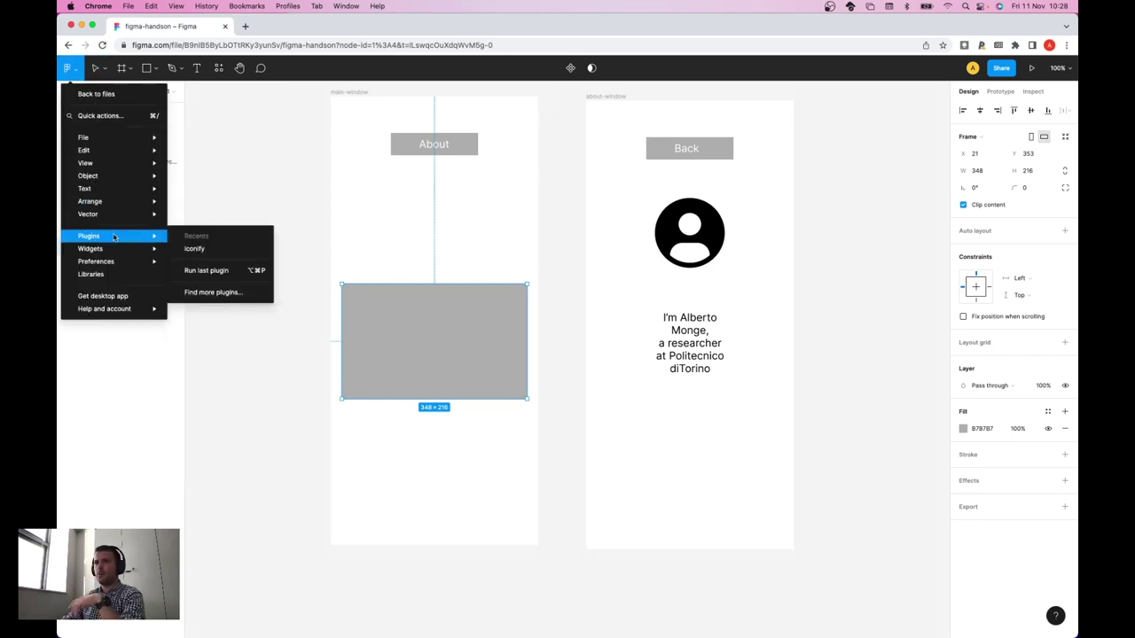
left_click(194, 248)
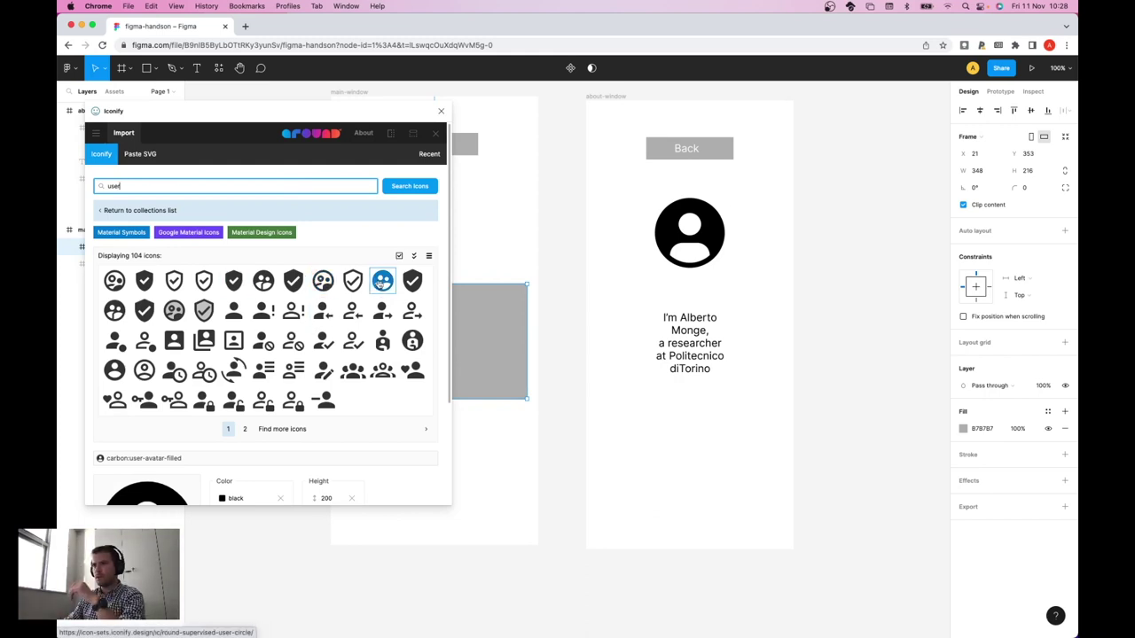
left_click(382, 282)
scroll(372, 372, "down", 5)
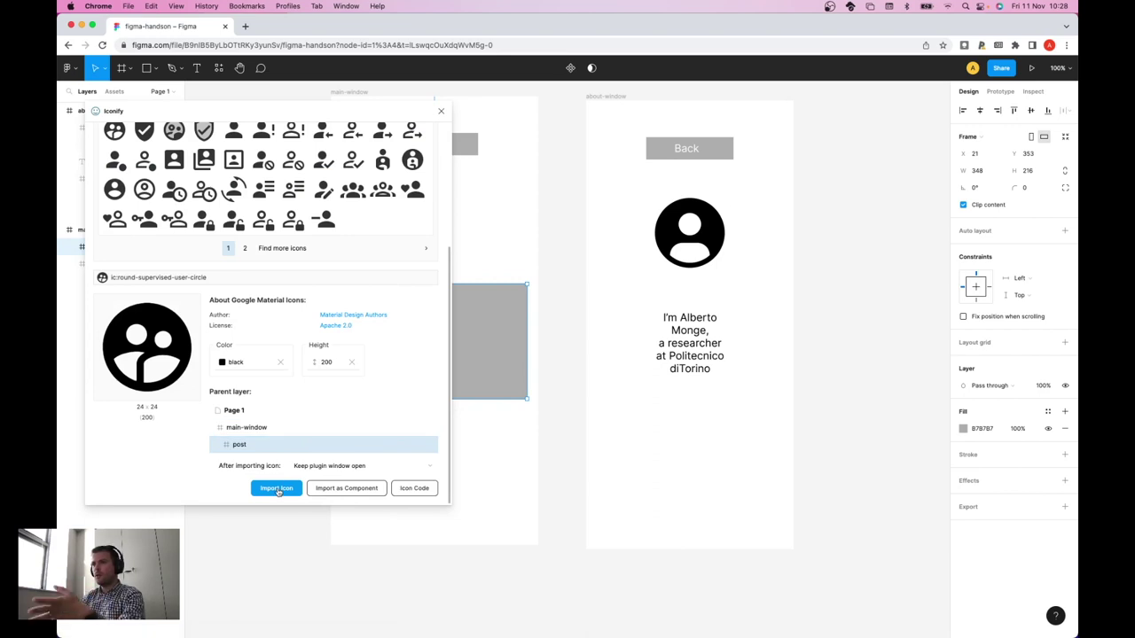
left_click(276, 488)
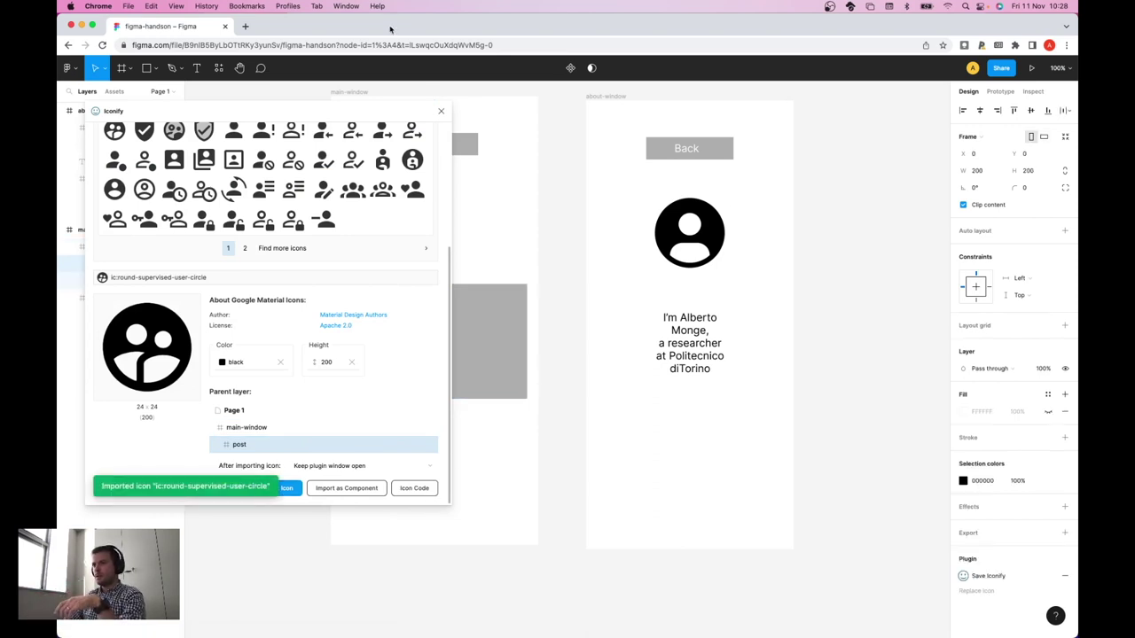
left_click(443, 111)
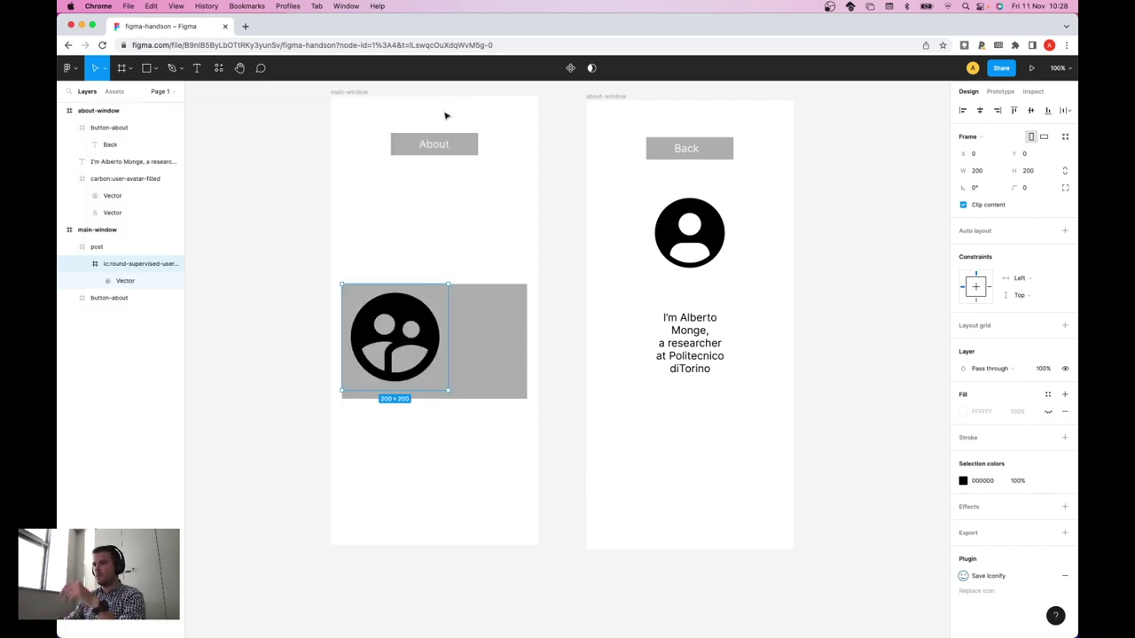
left_click_drag(450, 390, 371, 306)
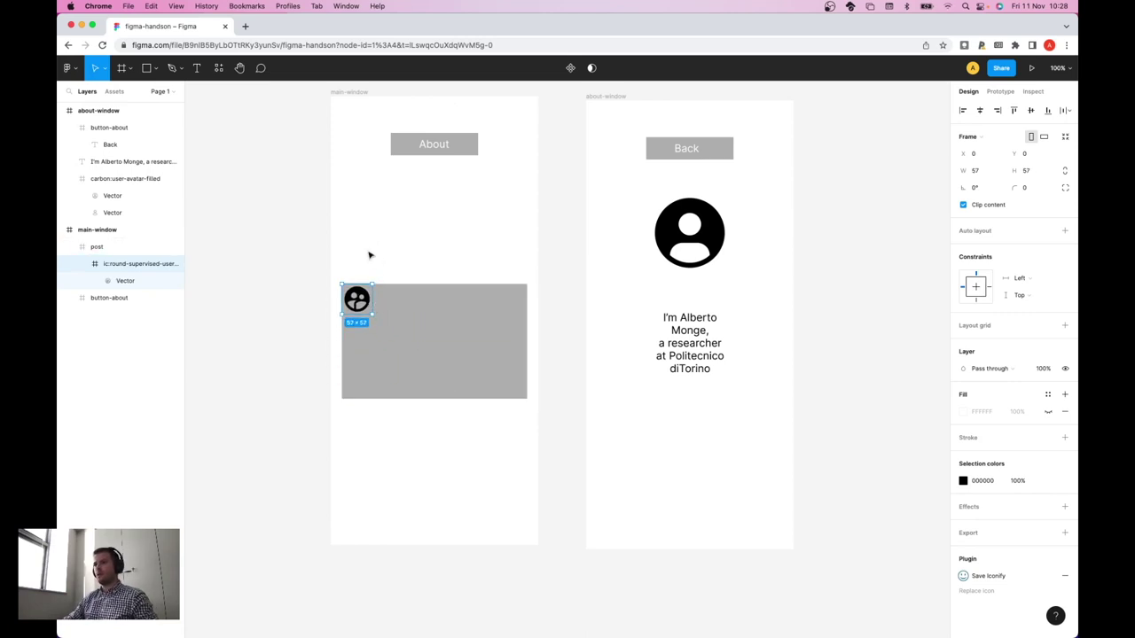
left_click(370, 256)
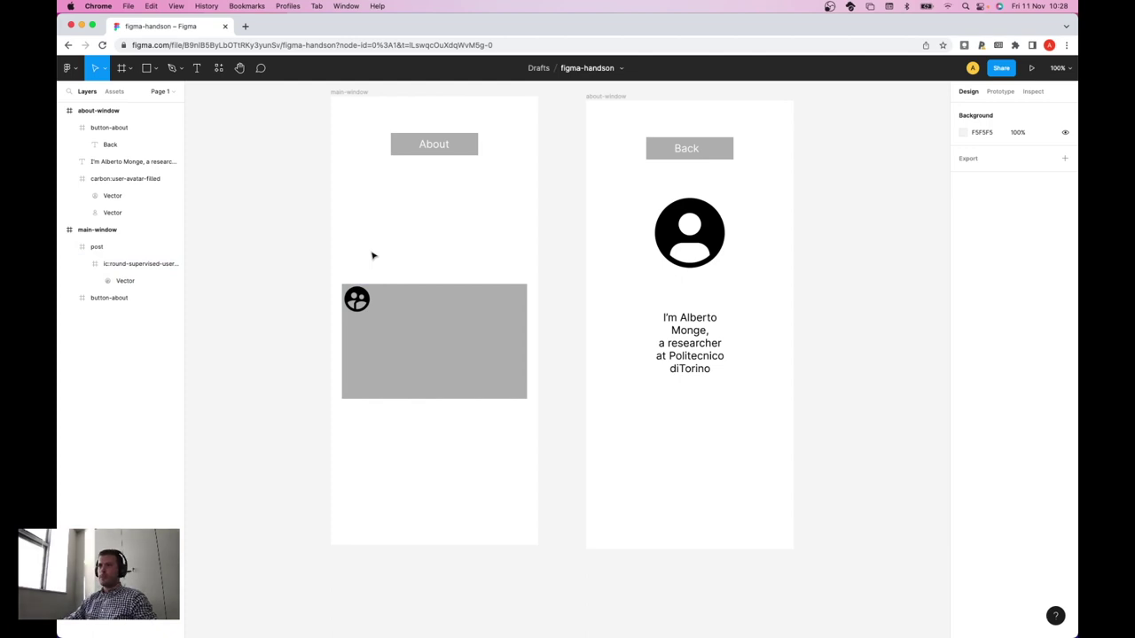
- Add a 'POST TITLE' text layer and move it into the post box beside the avatar
left_click(80, 264)
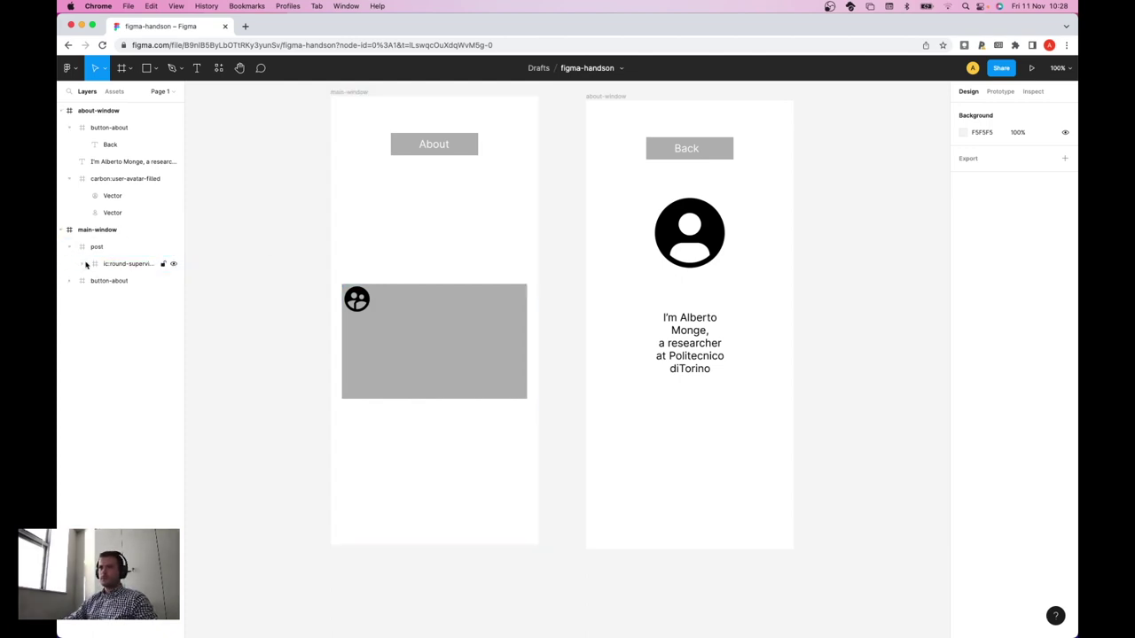
left_click(196, 70)
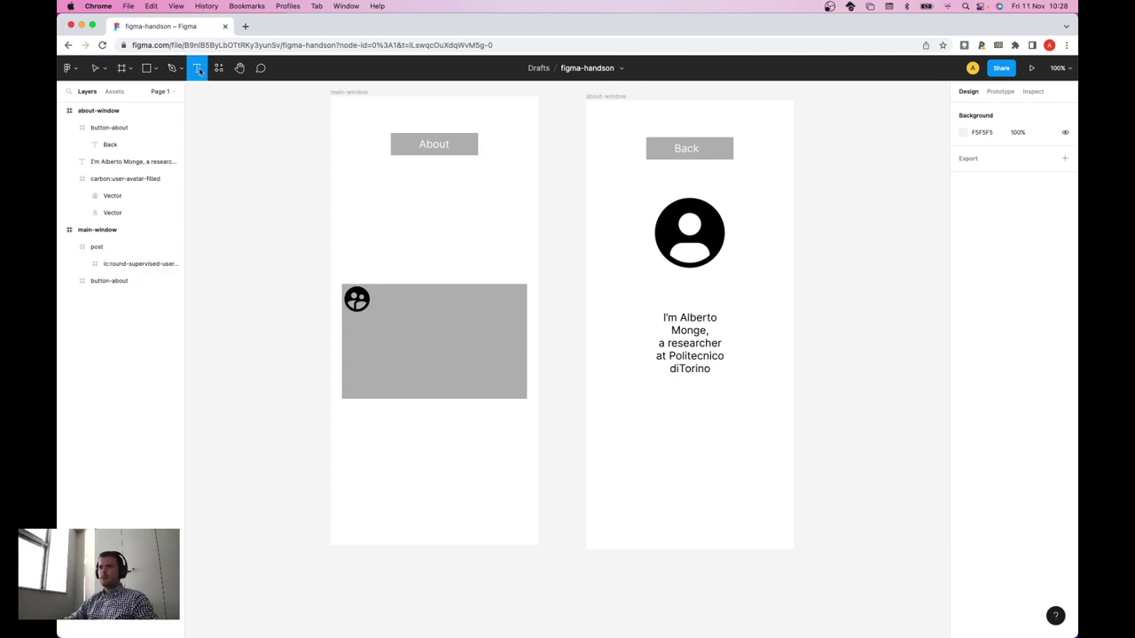
left_click(420, 498)
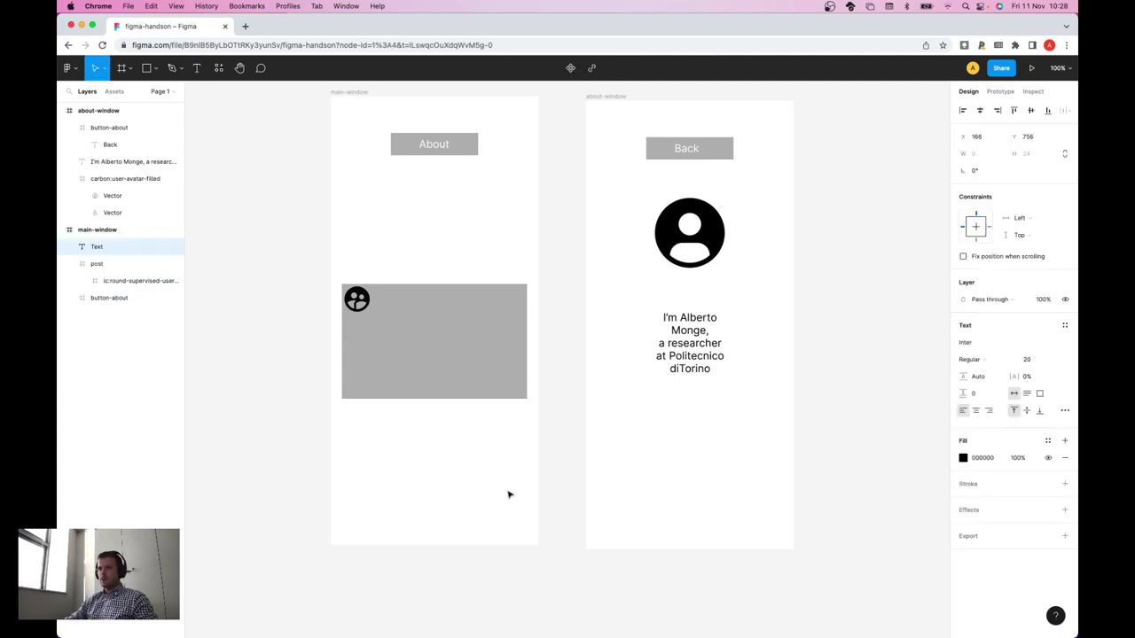
type("POST TITLE")
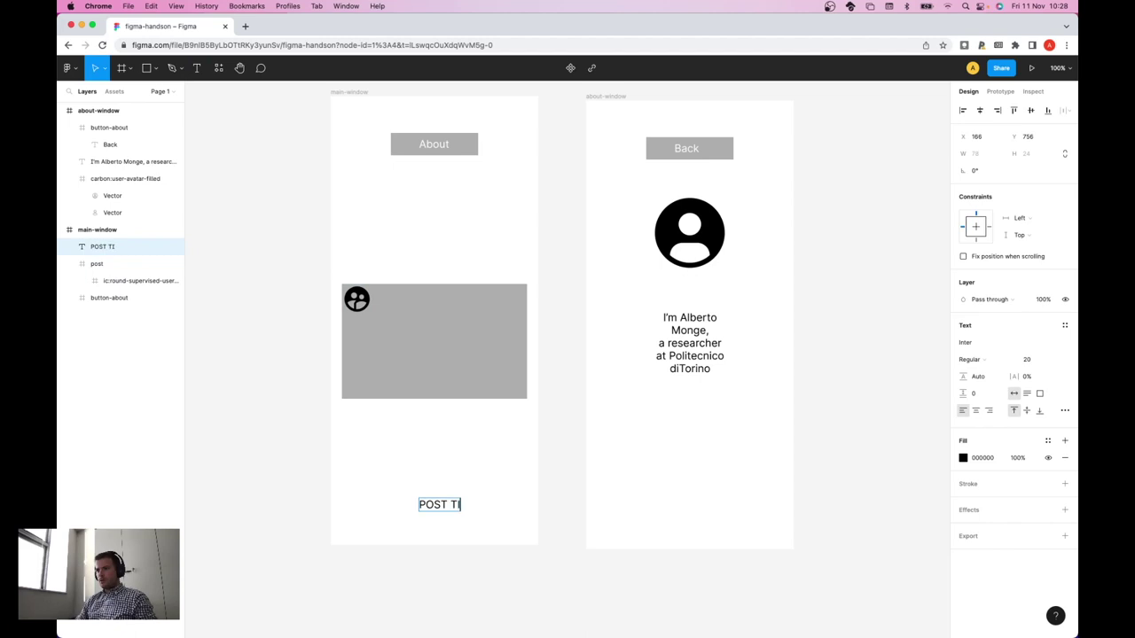
scroll(488, 529, "up", 1)
left_click_drag(439, 503, 403, 301)
left_click(448, 514)
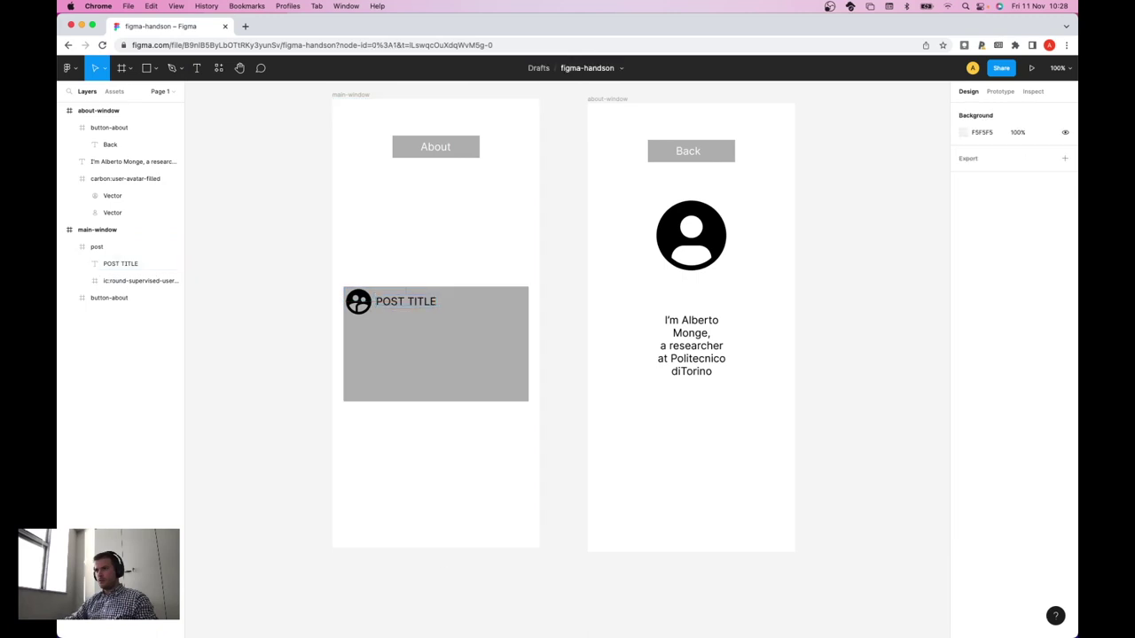
mouse_move(420, 621)
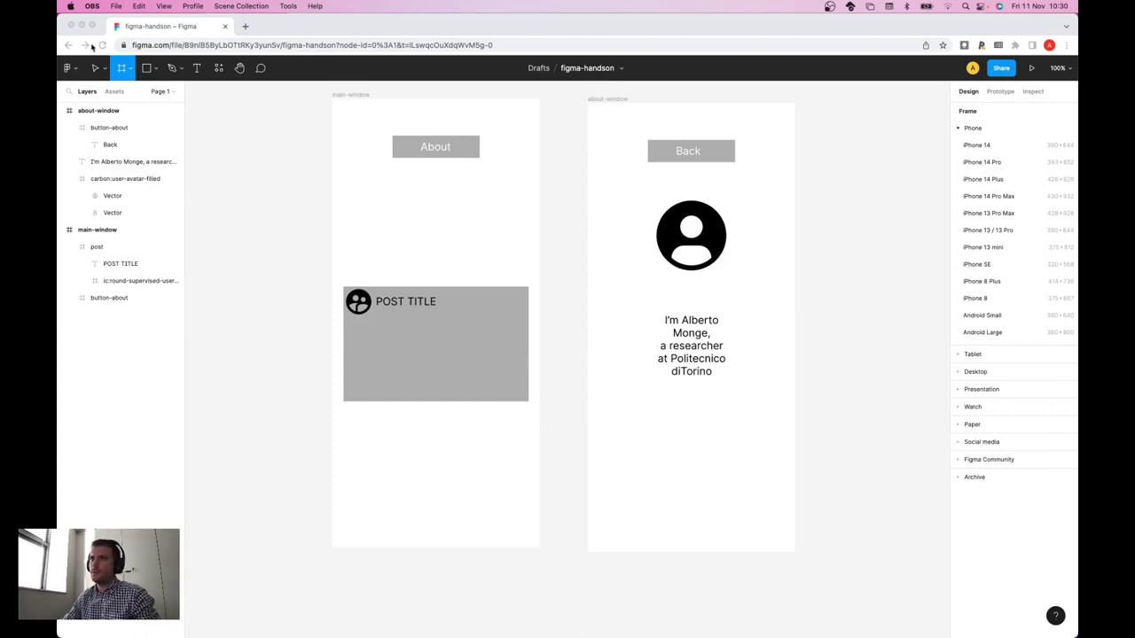
- Search Iconify for 'nature' and import the twotone-nature-people icon
left_click(72, 71)
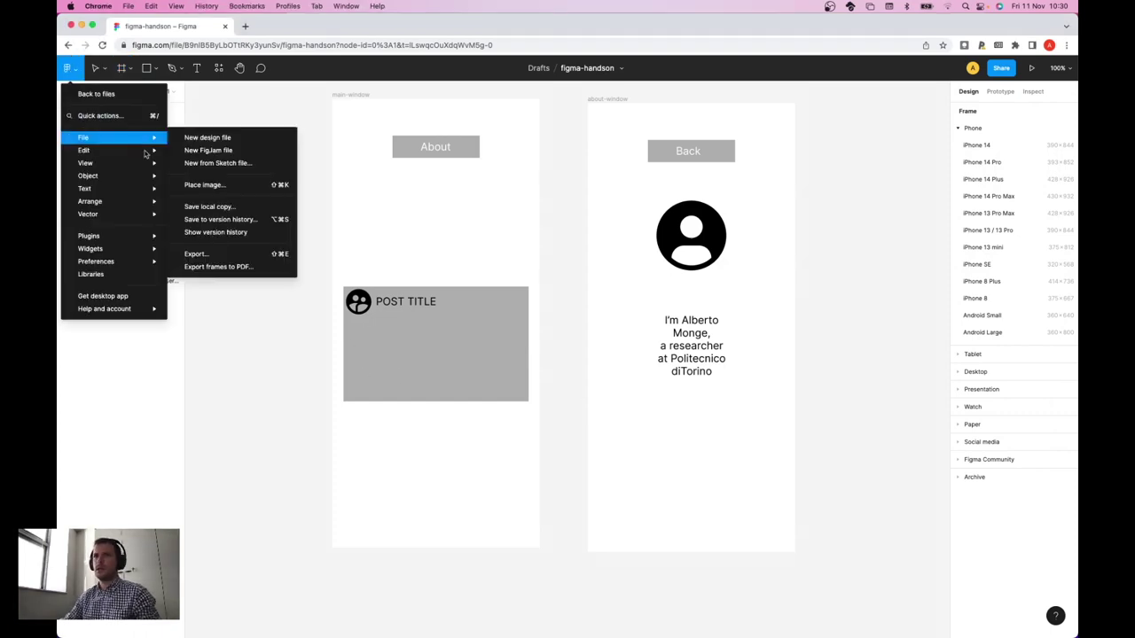
mouse_move(131, 205)
mouse_move(133, 236)
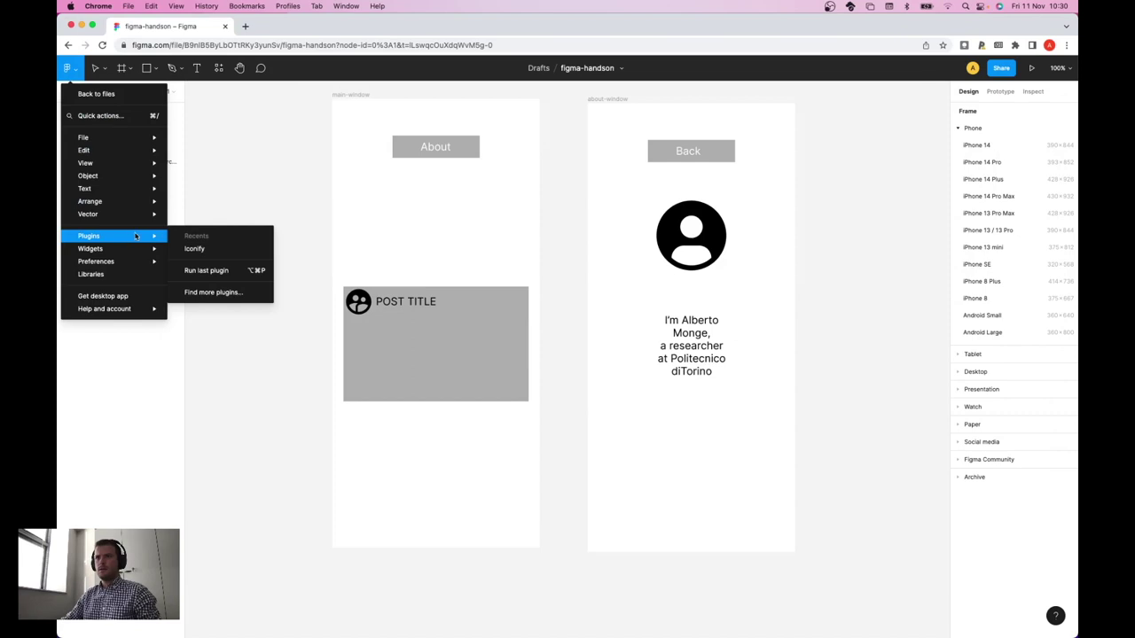
left_click(193, 248)
double_click(195, 185)
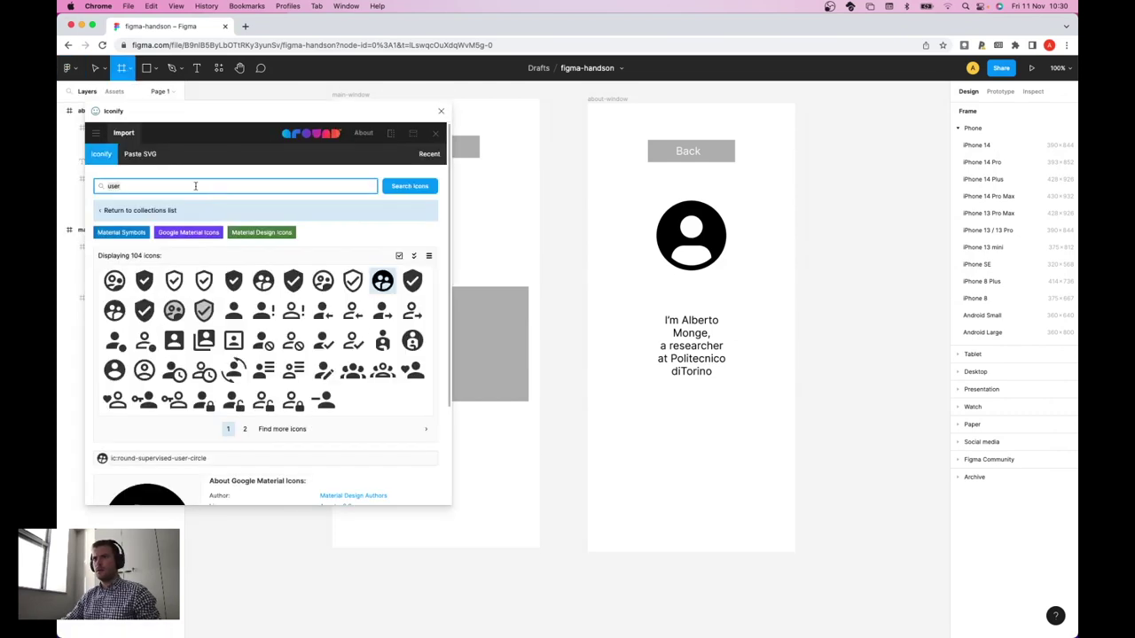
key("BackSpace")
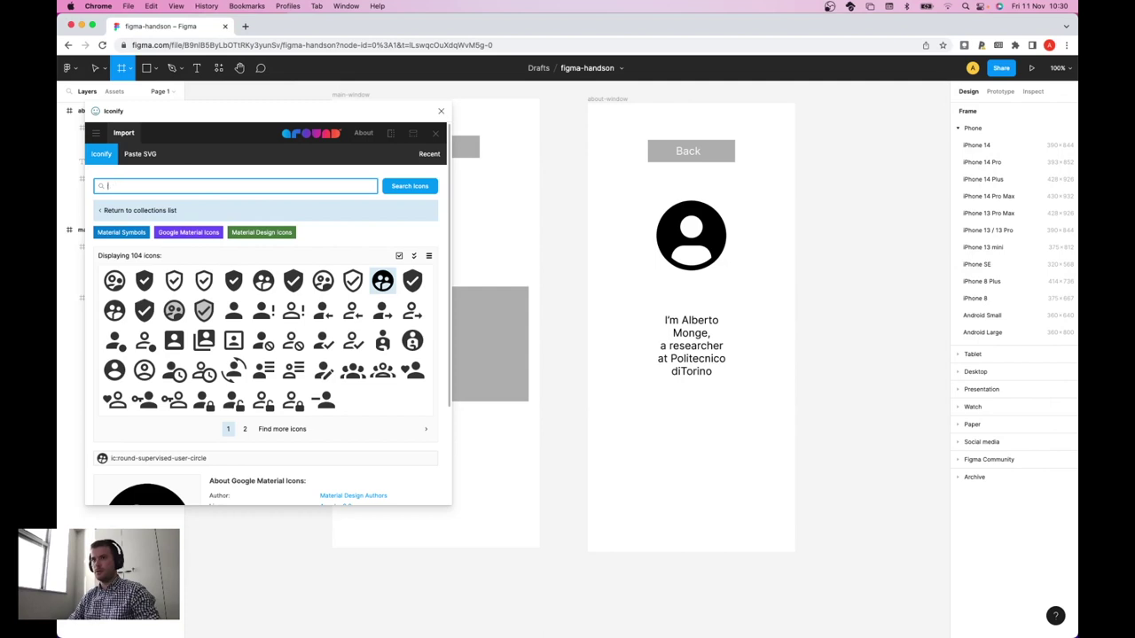
key("Return")
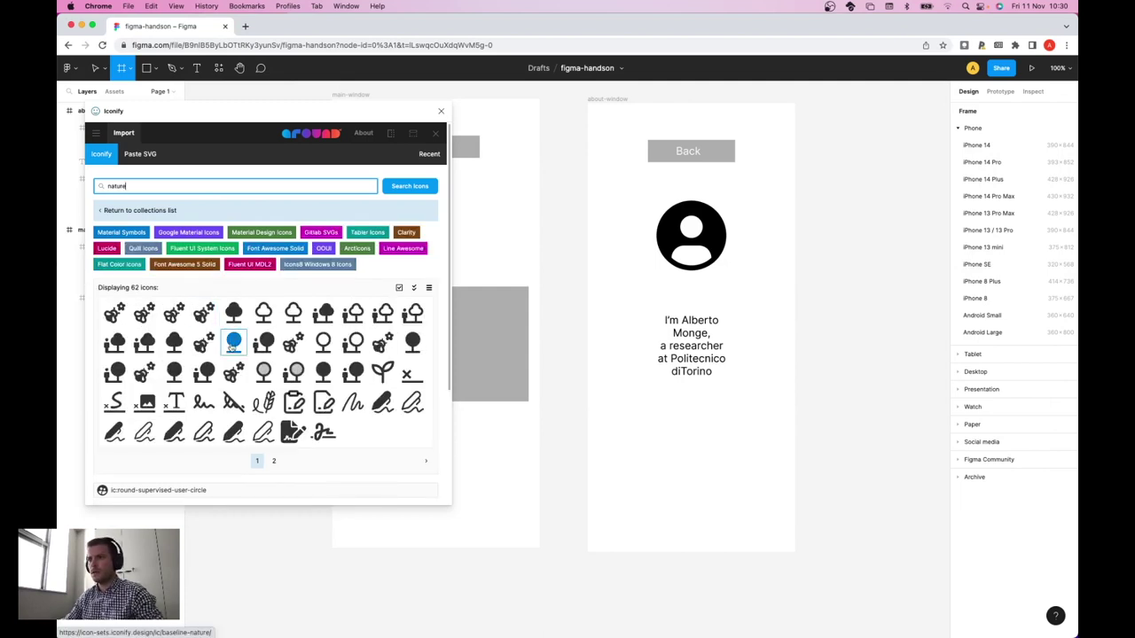
left_click(292, 370)
scroll(293, 379, "down", 2)
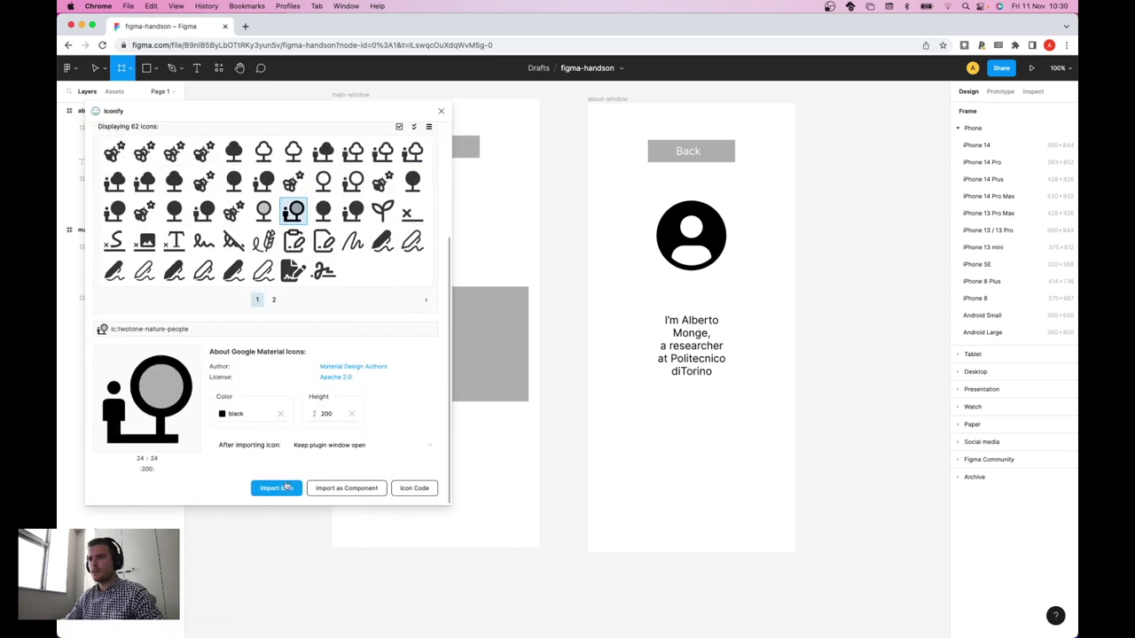
left_click(285, 490)
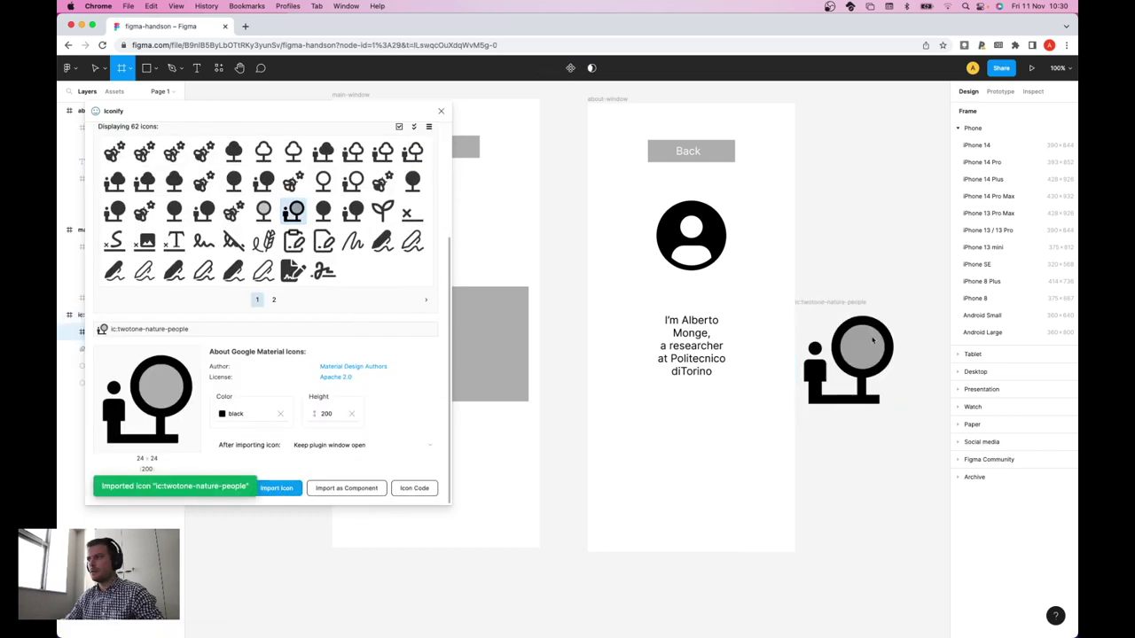
left_click(440, 111)
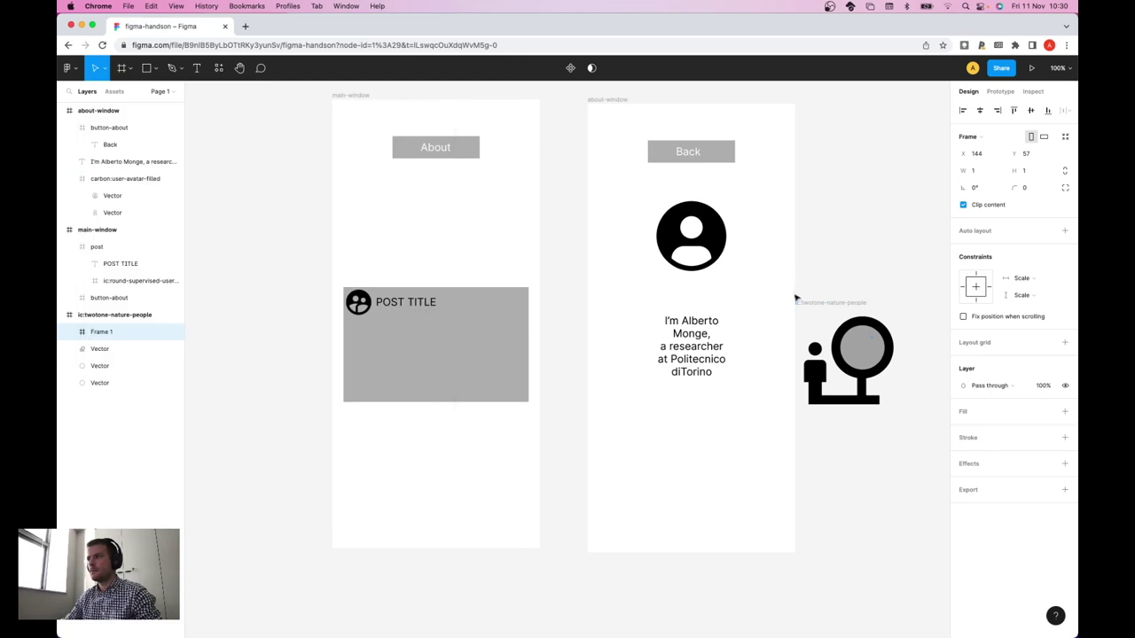
- Place the nature-people icon at 133×133 in the post box's bottom-right corner
left_click(168, 382)
left_click(136, 331)
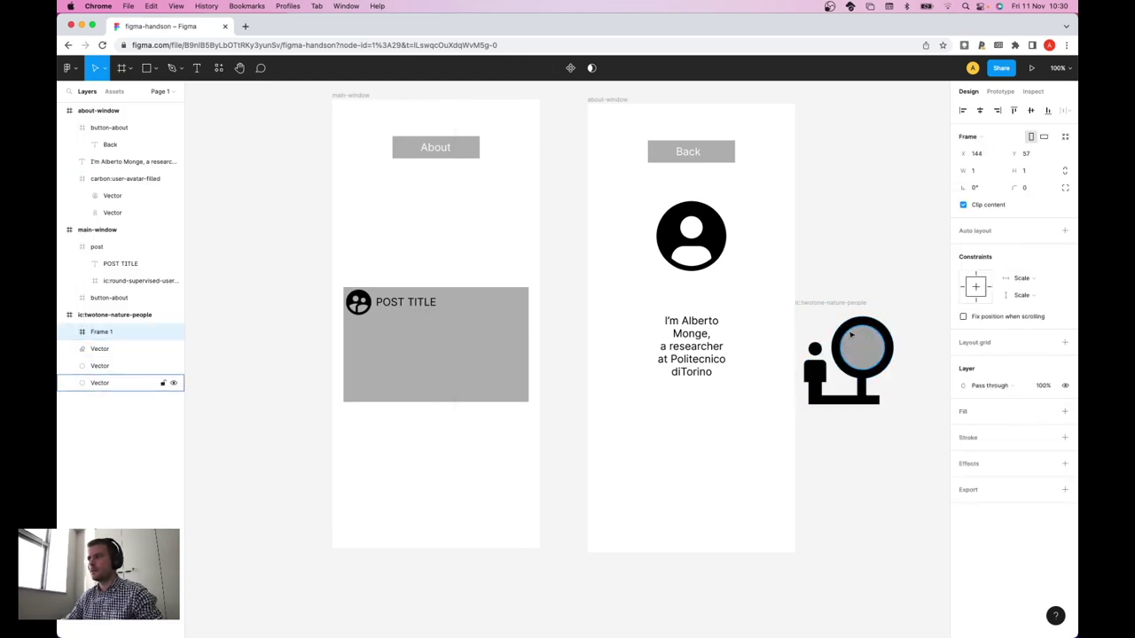
left_click(114, 316)
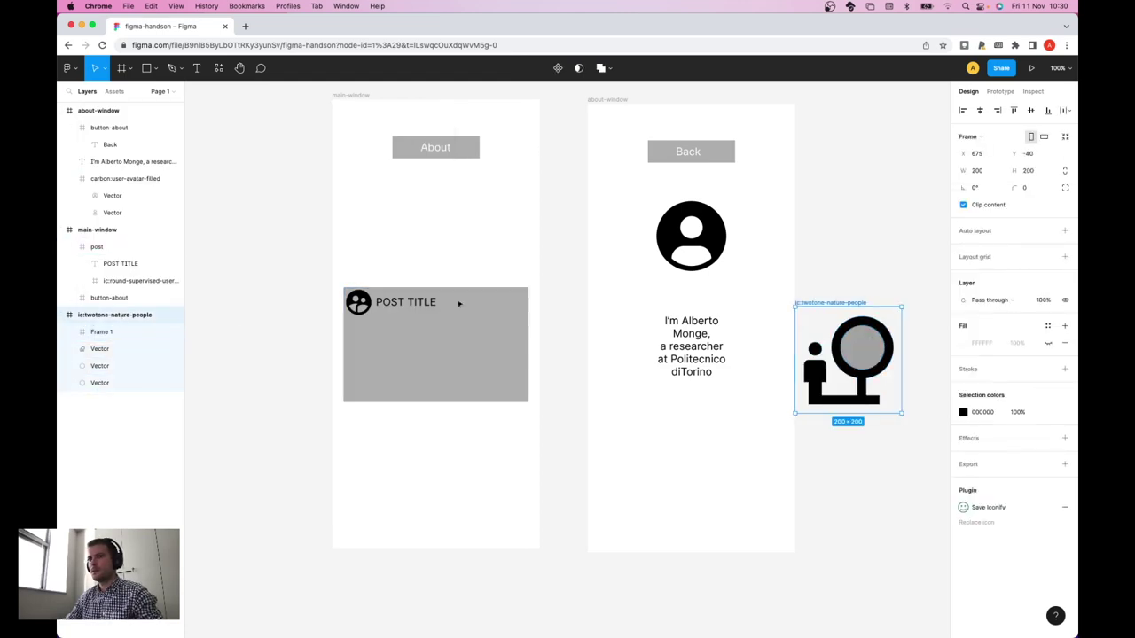
left_click_drag(891, 325, 503, 357)
scroll(434, 323, "up", 1)
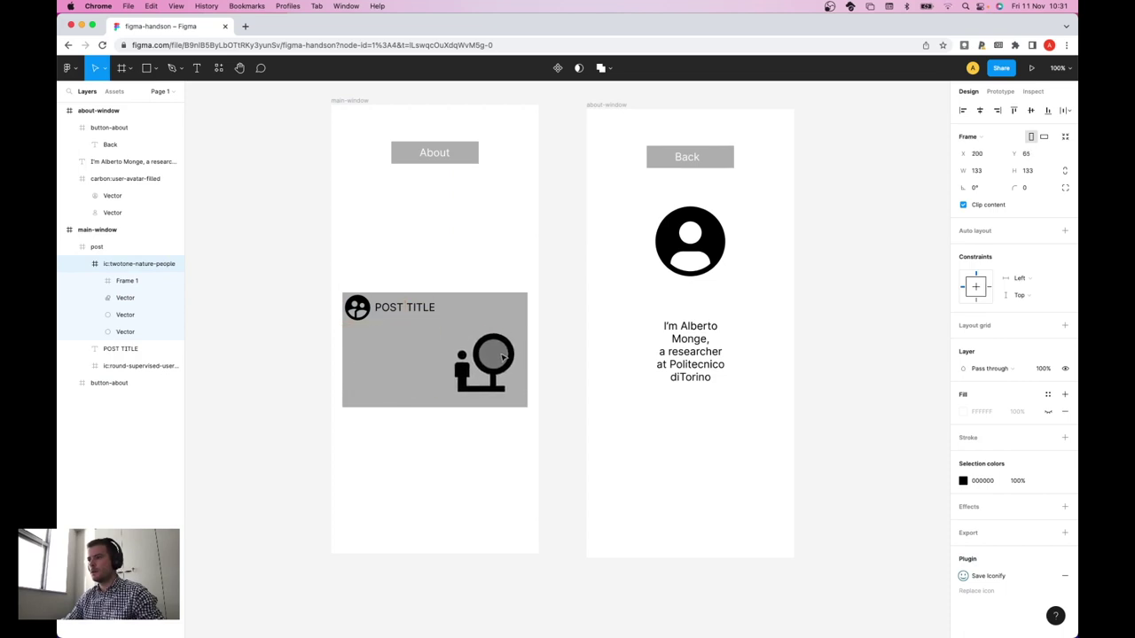
key("Escape")
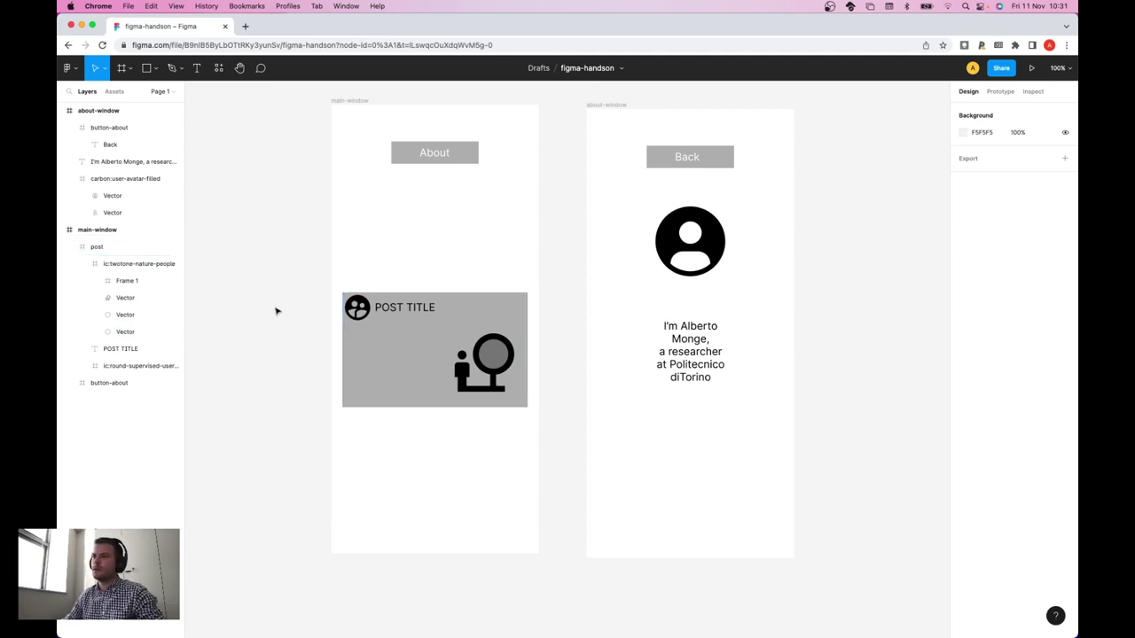
- Create a text layer reading 'This is the content of the post.'
left_click(80, 264)
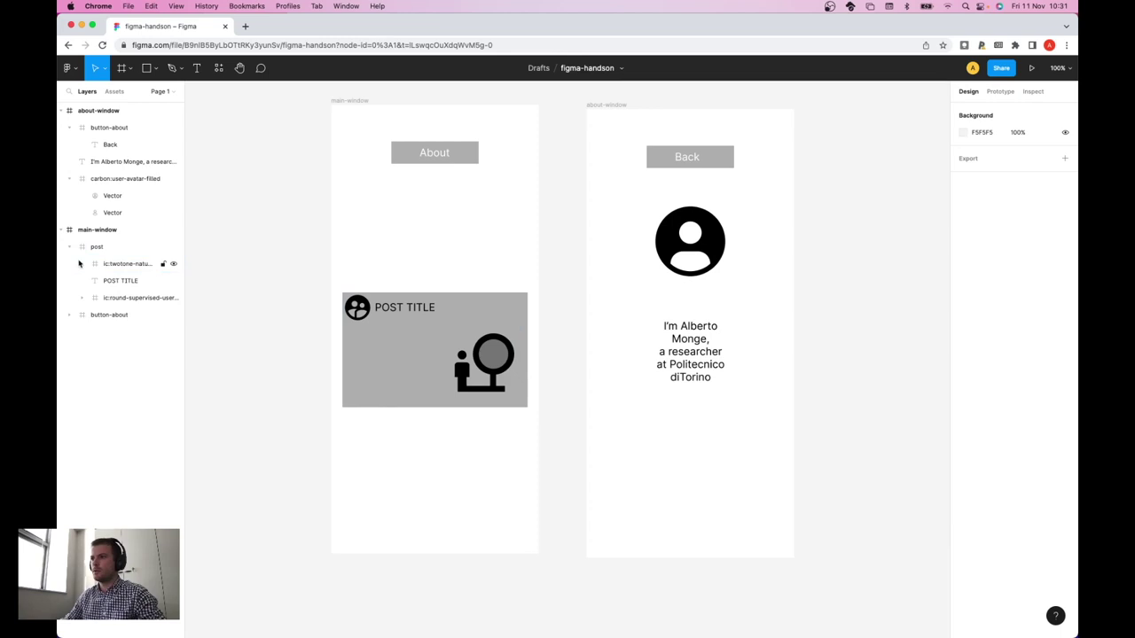
left_click(196, 67)
left_click(380, 464)
type("This is the c")
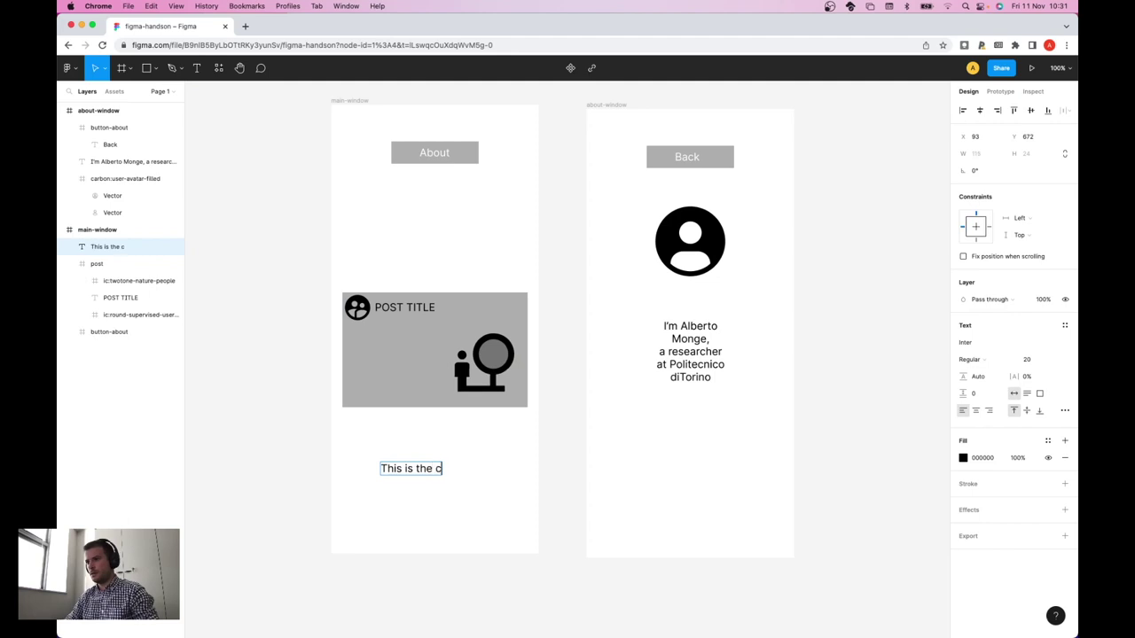
type("ontent of the post.")
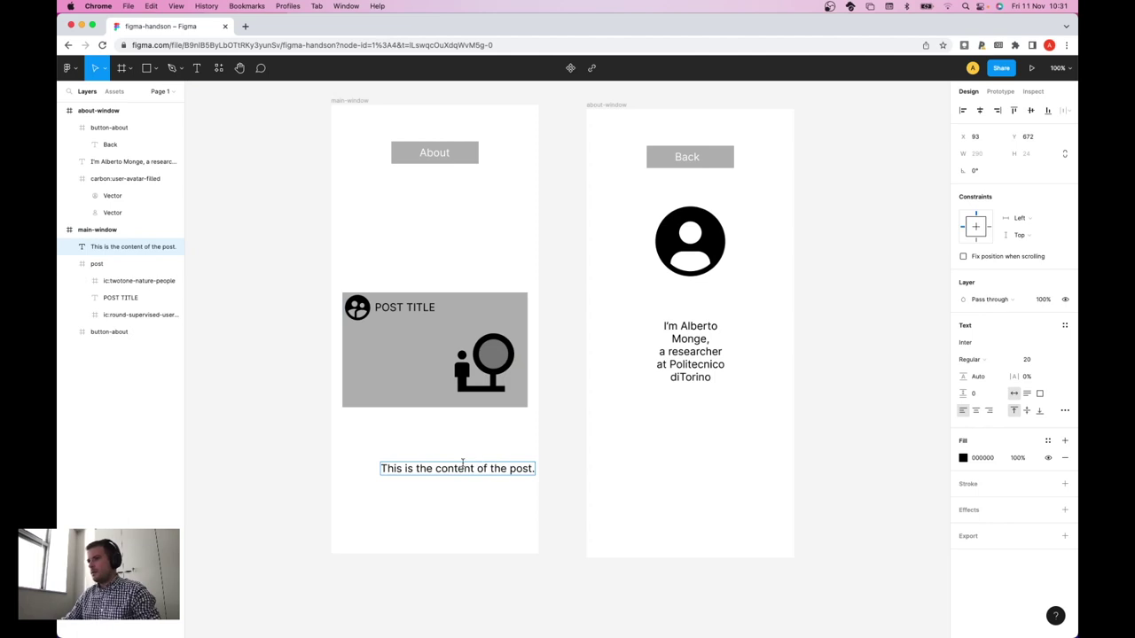
key("Escape")
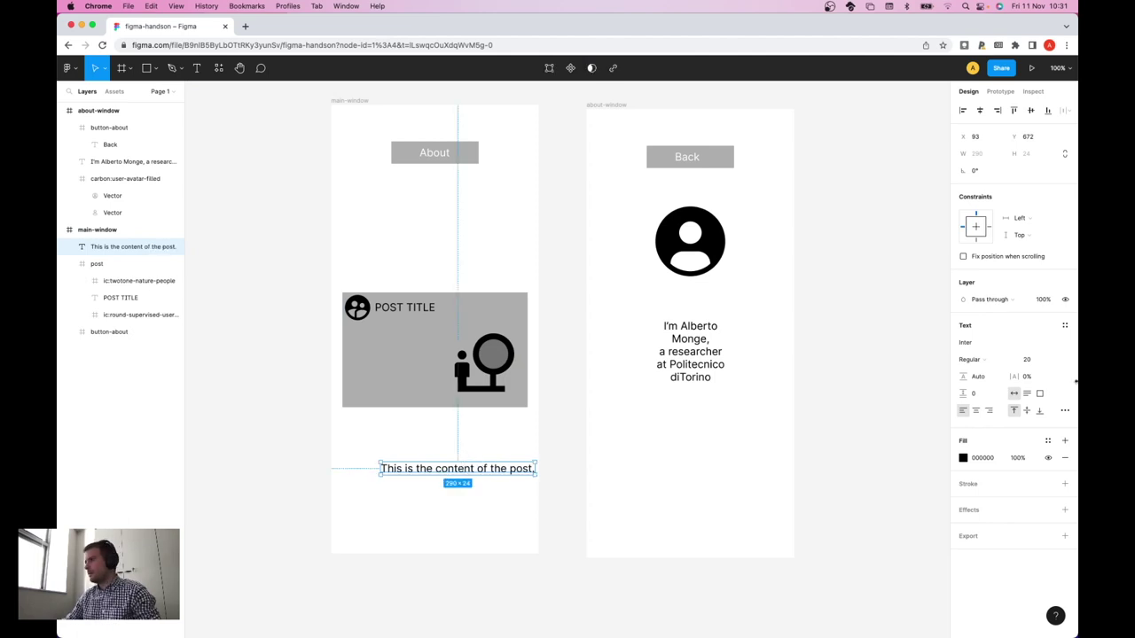
- Set the content text to size 15 and fit it inside the post card at X 17, Y 109
left_click(1028, 360)
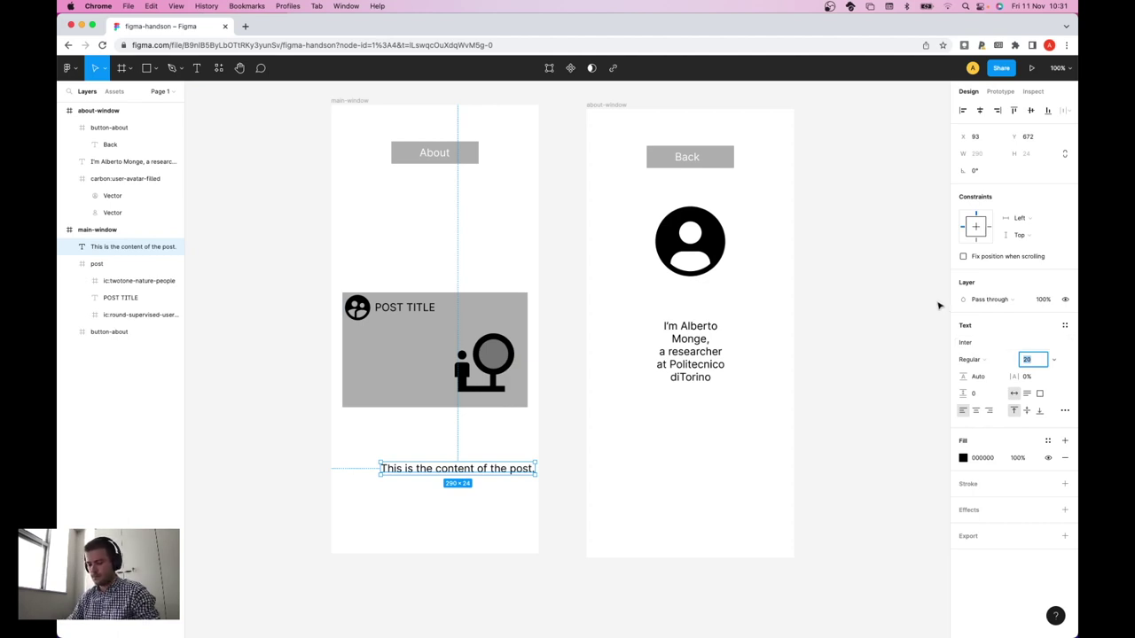
type("15")
key("Return")
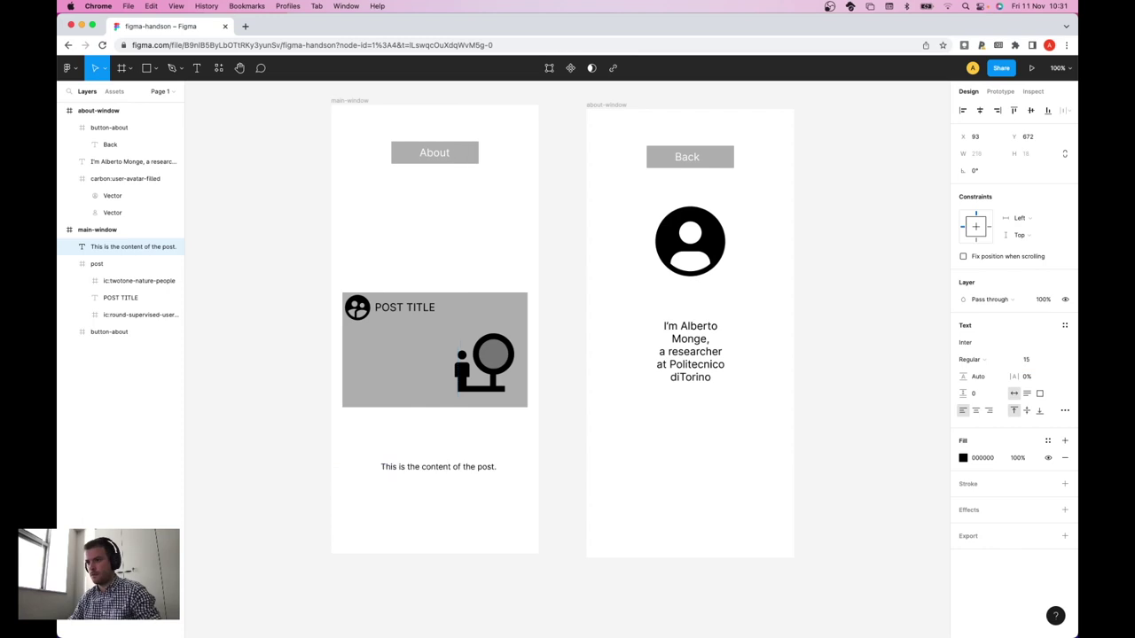
scroll(916, 294, "right", 5)
left_click(397, 450)
left_click_drag(386, 467, 395, 347)
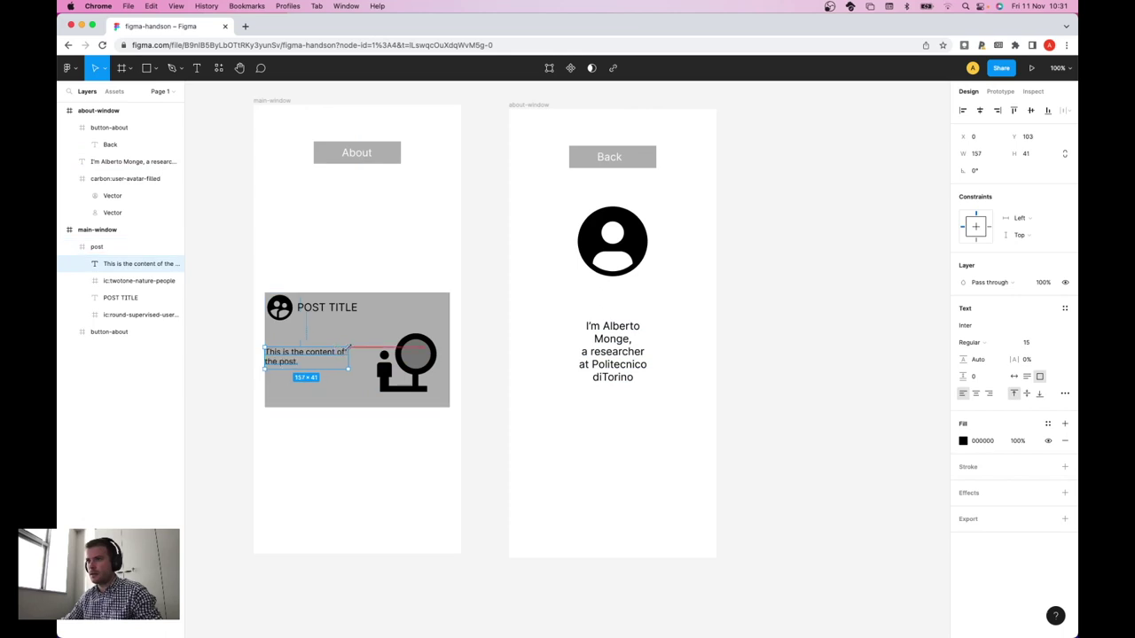
left_click(313, 409)
left_click(316, 355)
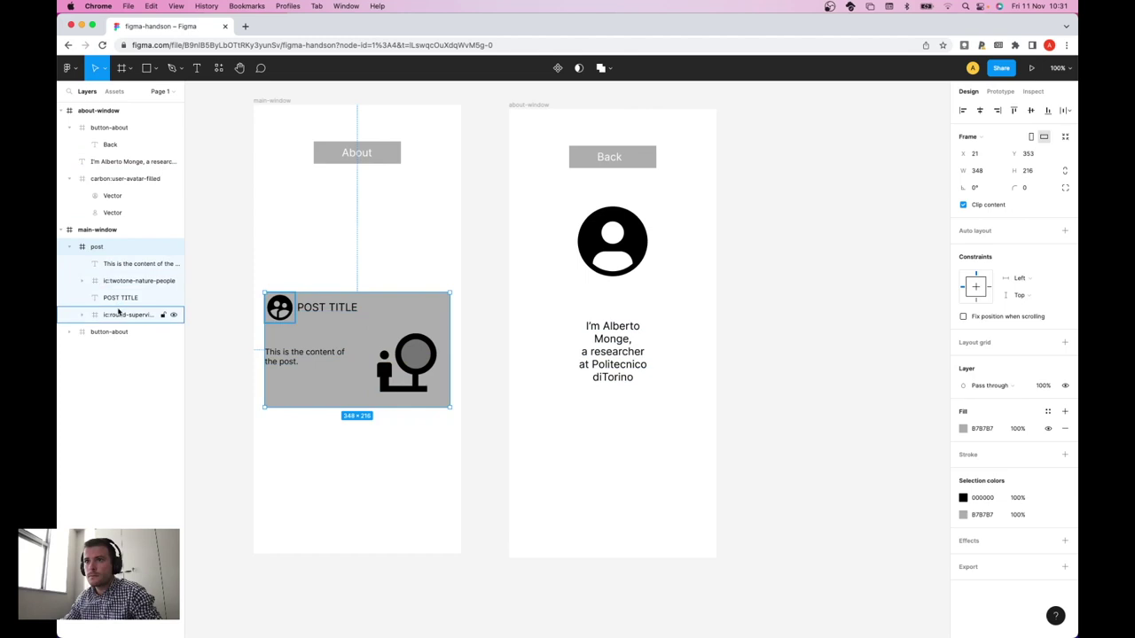
left_click(115, 263)
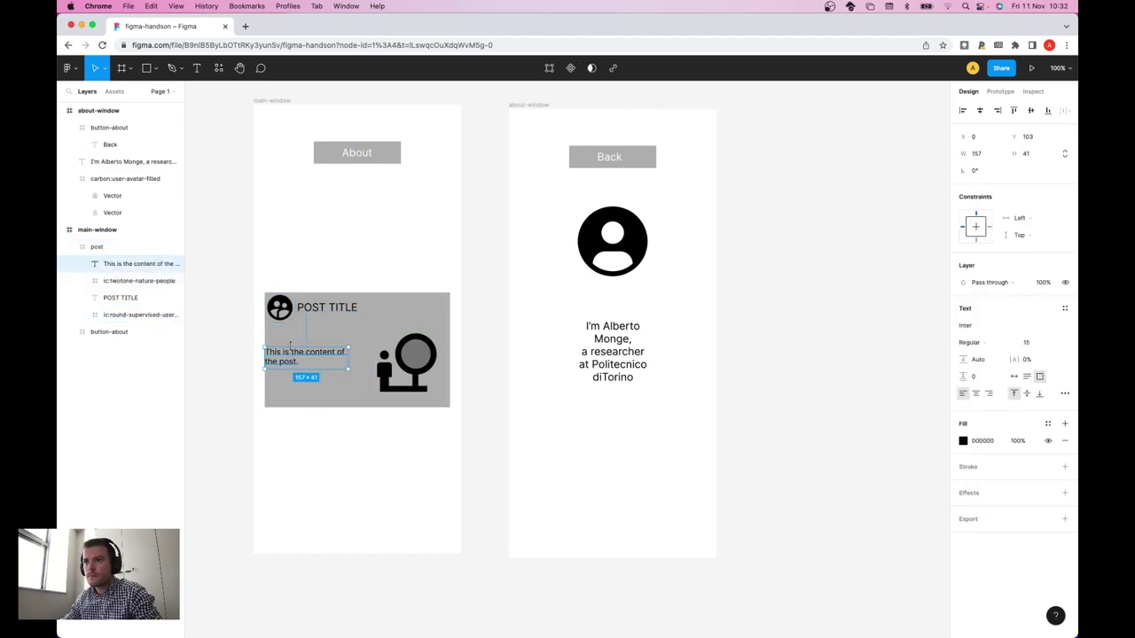
left_click_drag(275, 351, 307, 362)
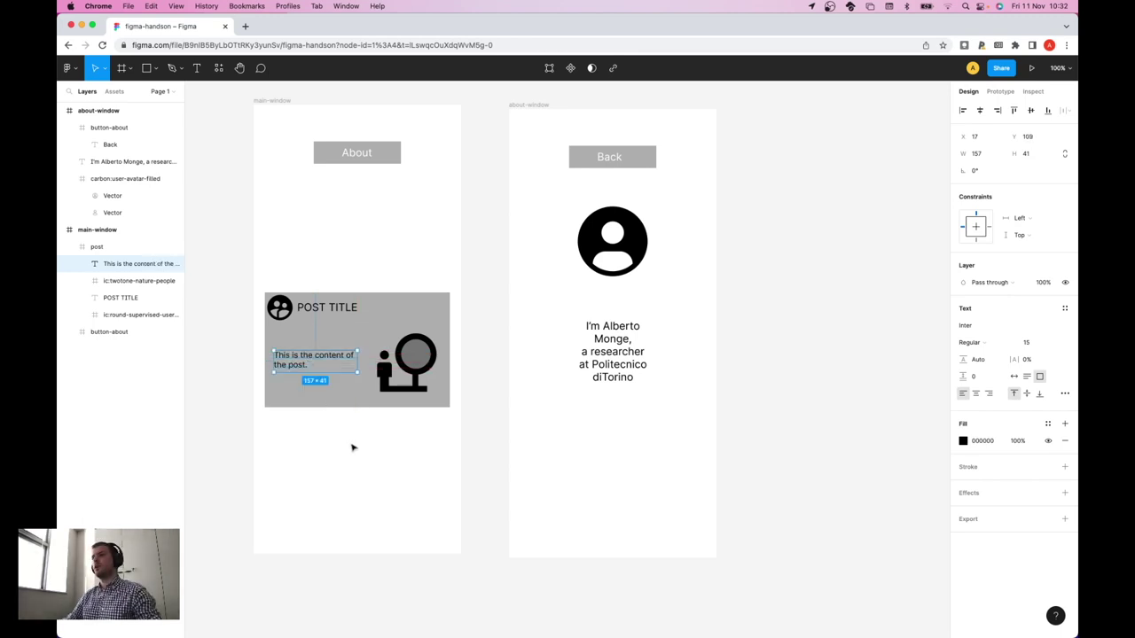
left_click(354, 448)
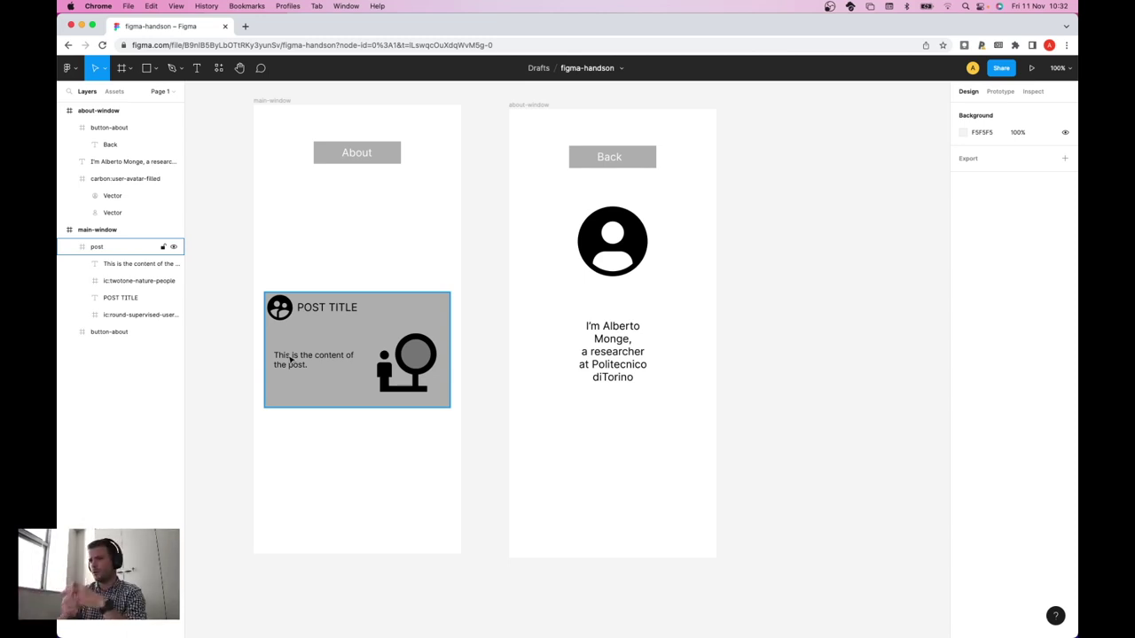
left_click(108, 250)
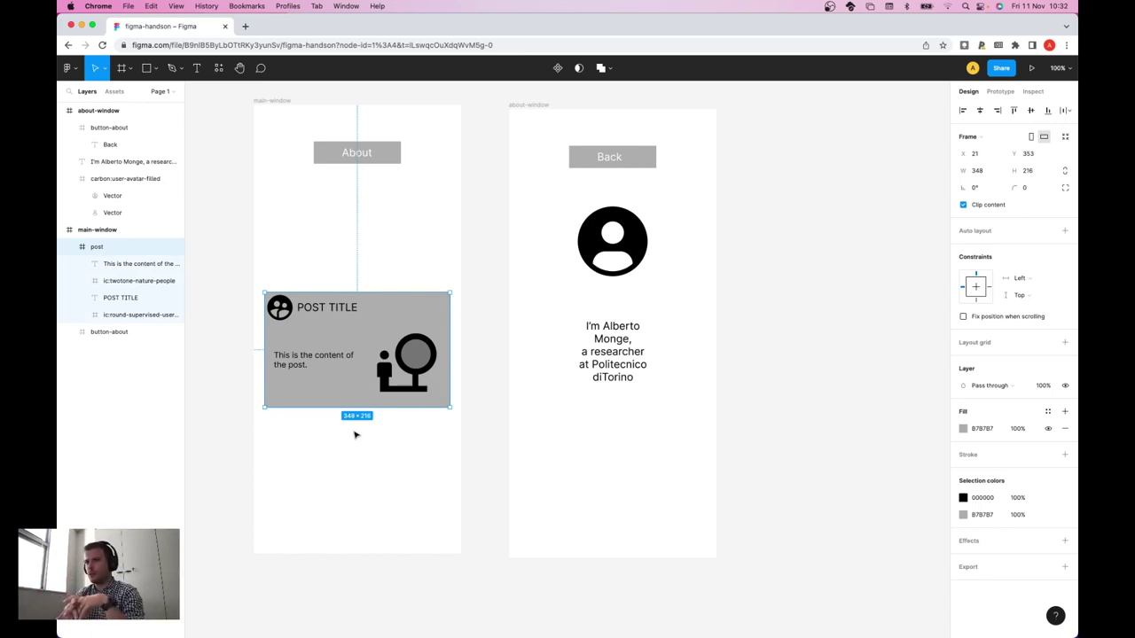
- Copy the post card and place the duplicate directly below the original
scroll(332, 329, "right", 1)
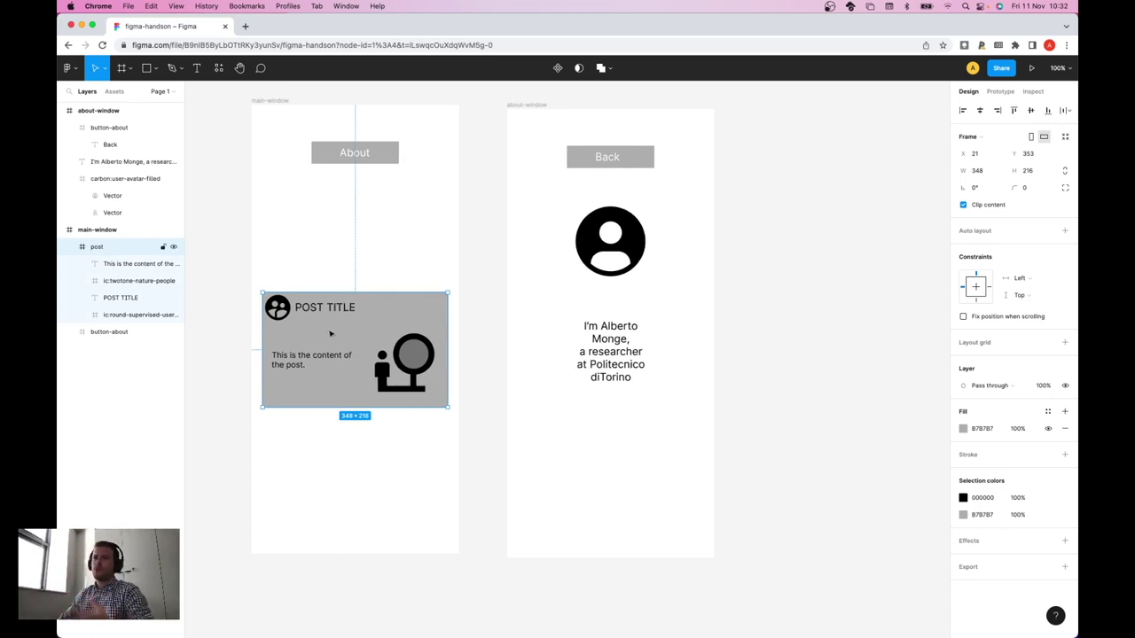
left_click(73, 248)
key("super+c")
key("super+v")
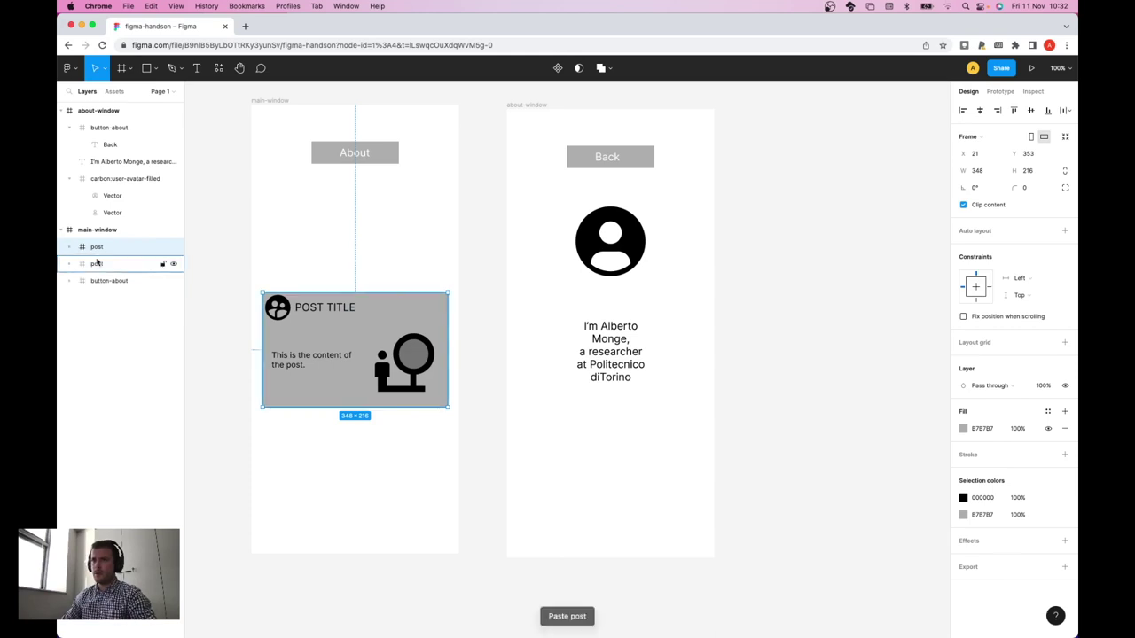
left_click(109, 265)
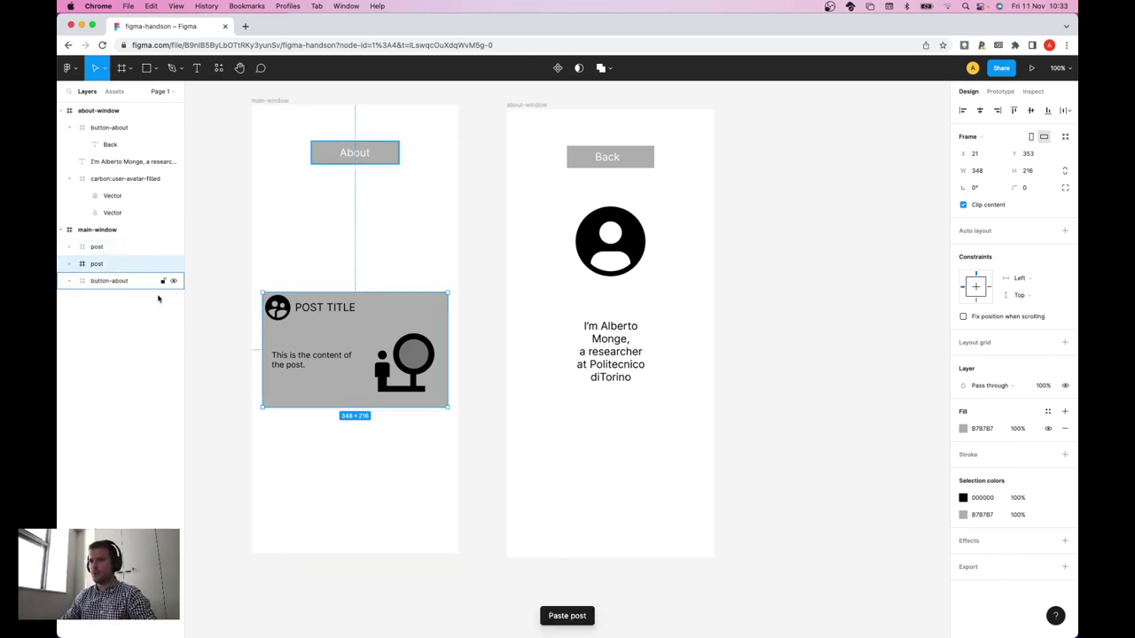
left_click_drag(391, 332, 389, 455)
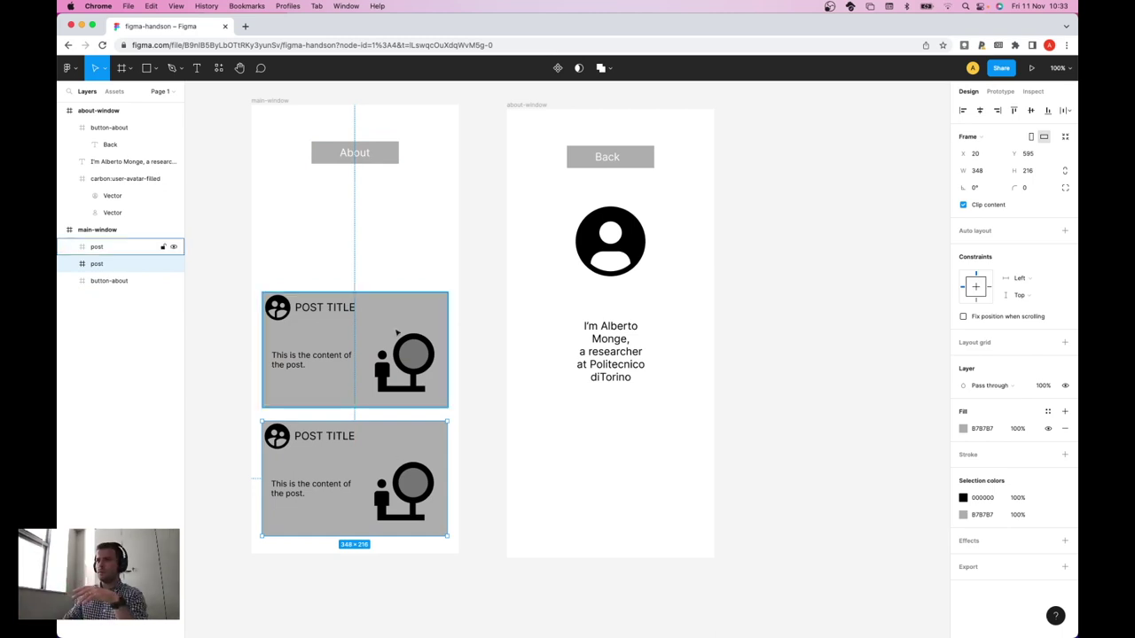
- Put the caret at the end of the upper post's body text for editing
left_click(315, 360)
double_click(310, 364)
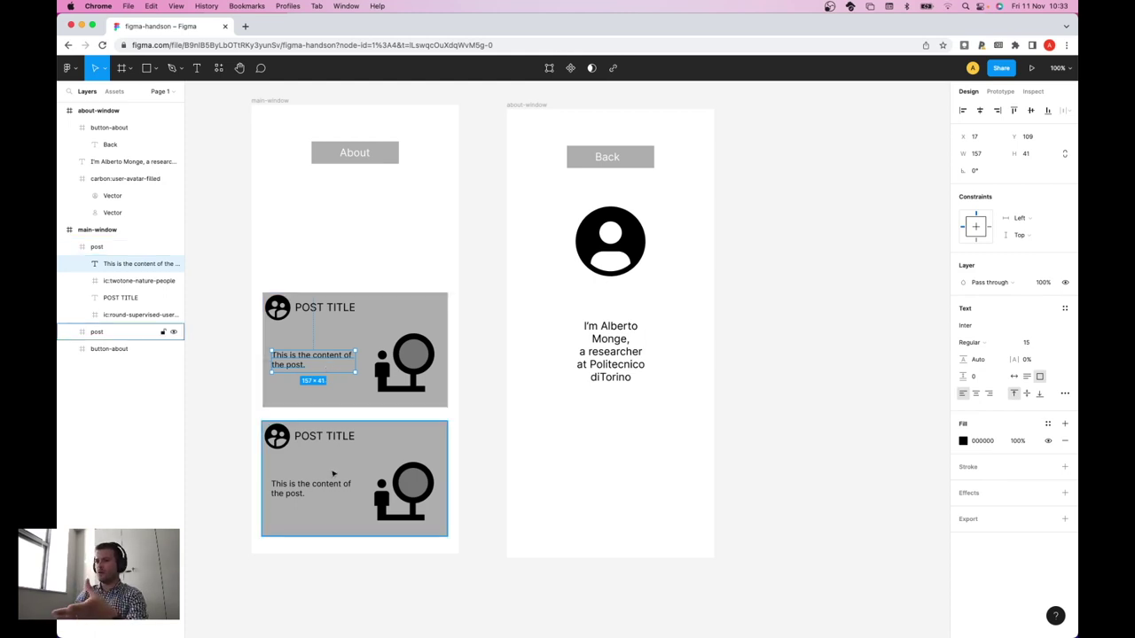
double_click(325, 367)
key("Right")
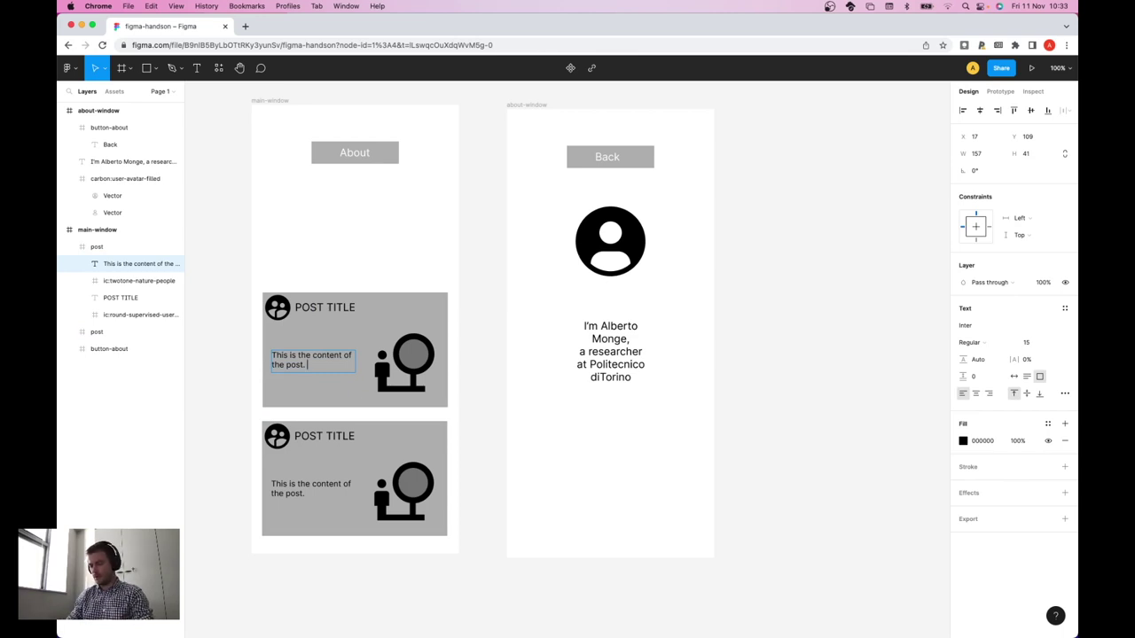
- Append 'Additional sentence' to the first post's text and delete the second post card
type("Additional sentence")
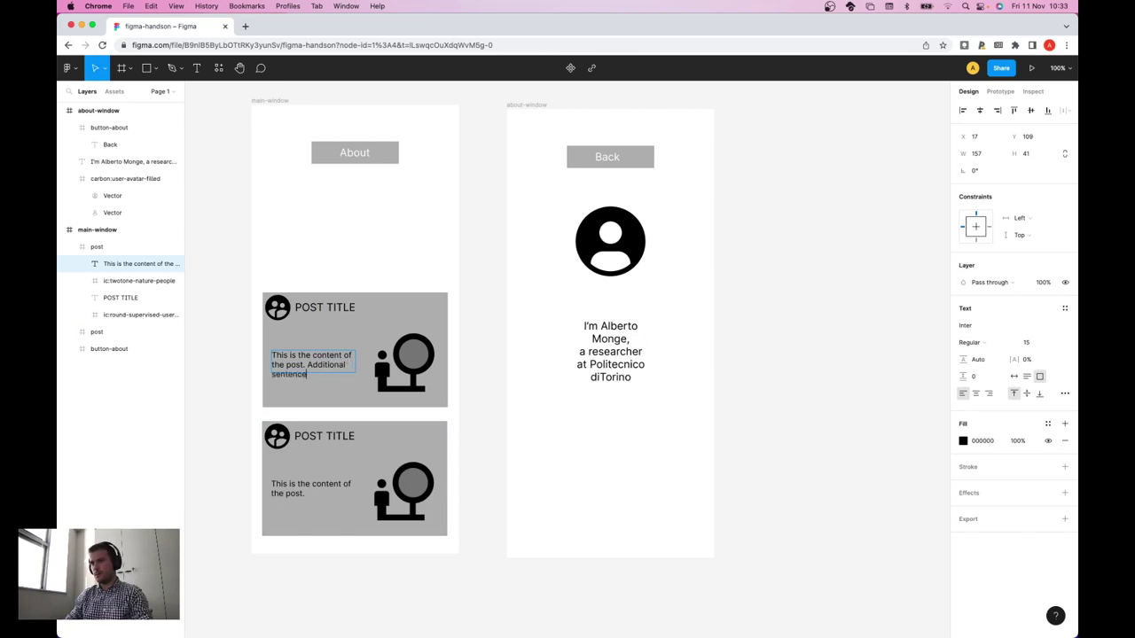
left_click(357, 458)
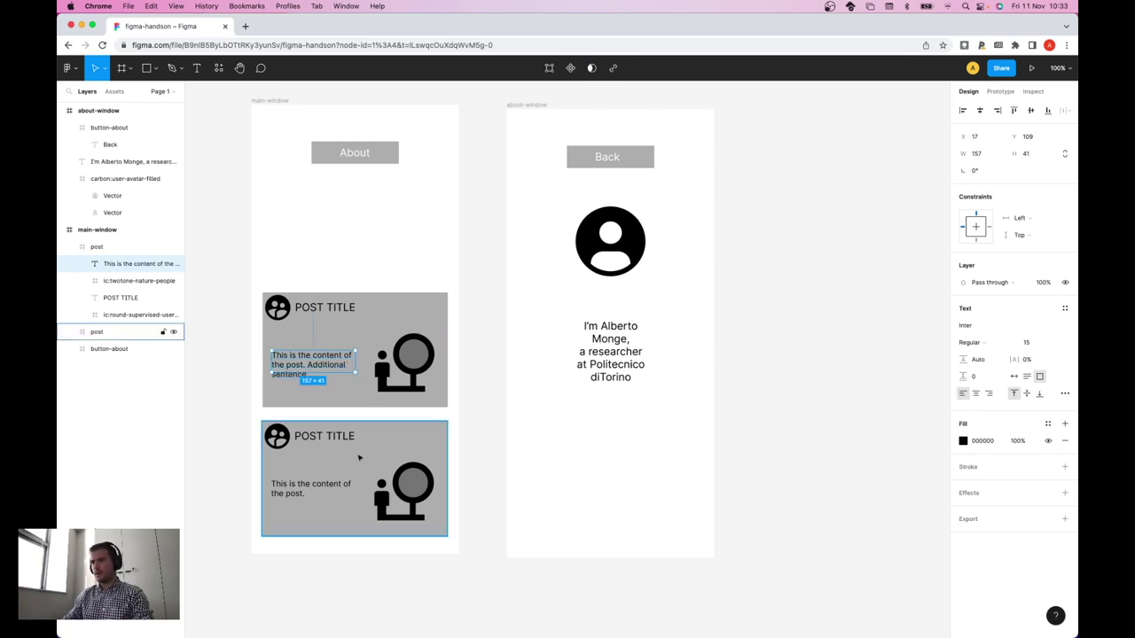
double_click(308, 497)
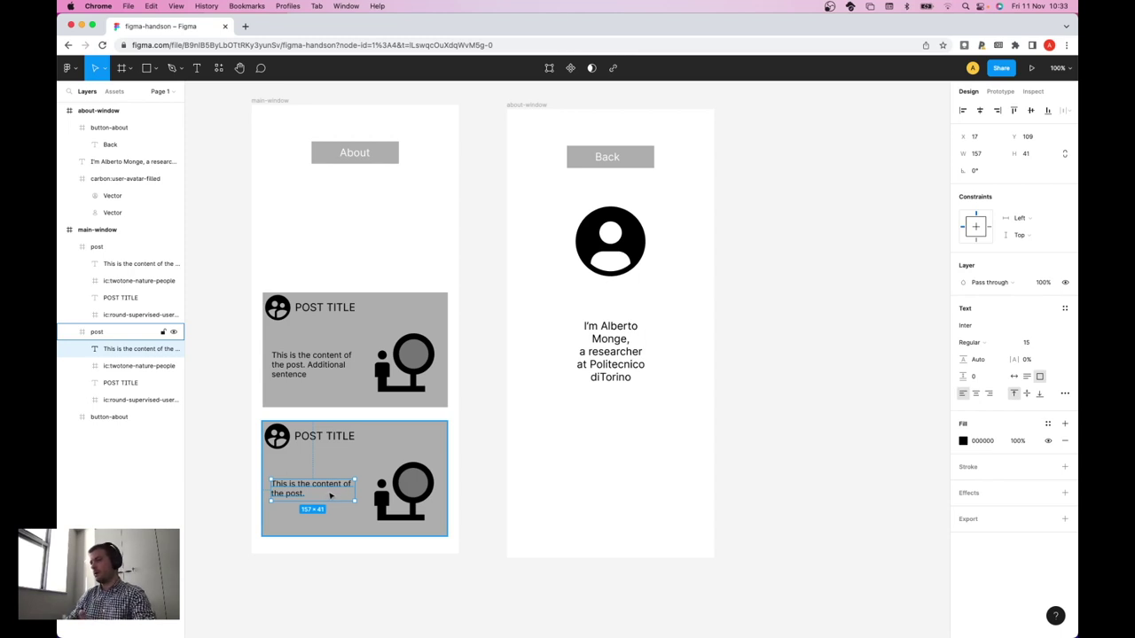
left_click(414, 440)
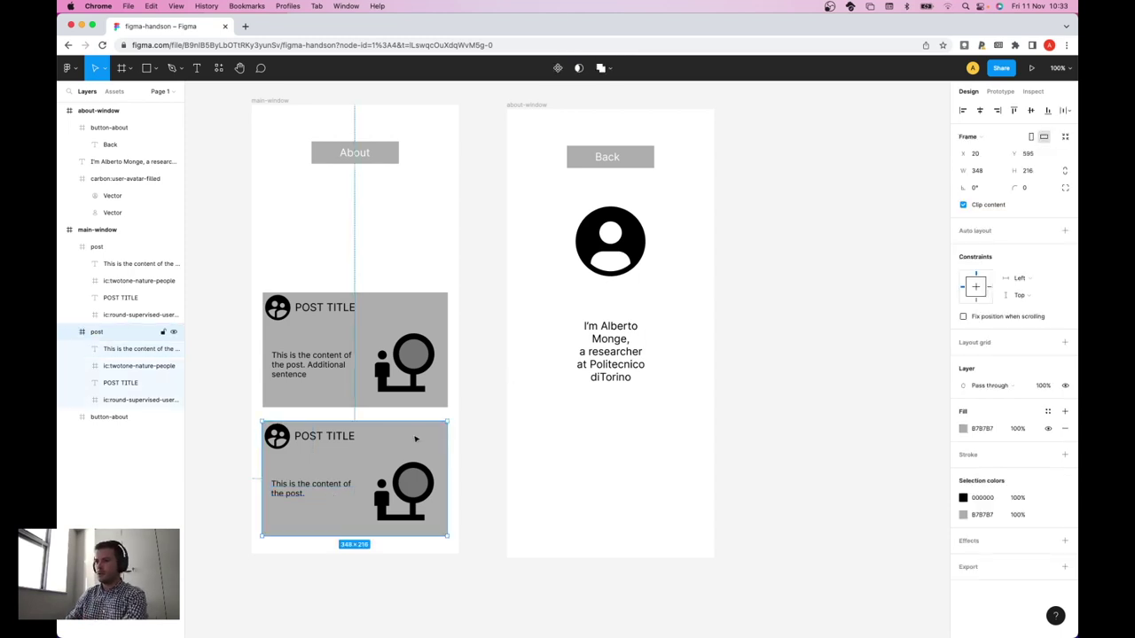
key("Delete")
left_click(386, 320)
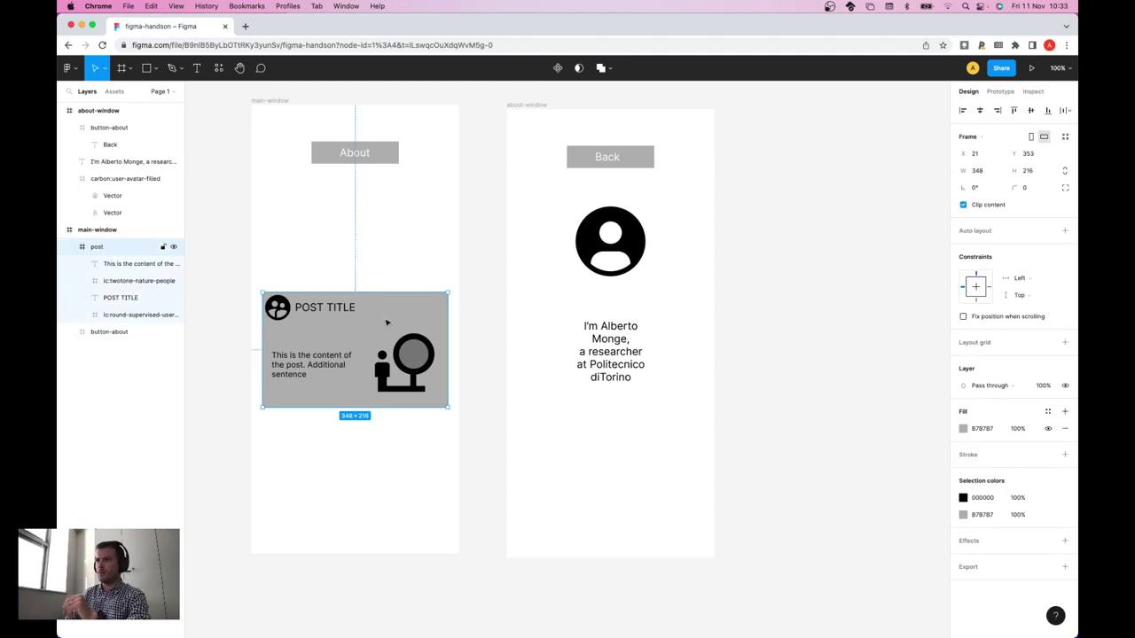
- Make the post card a 'post' component and paste an instance of it into main-window
right_click(101, 249)
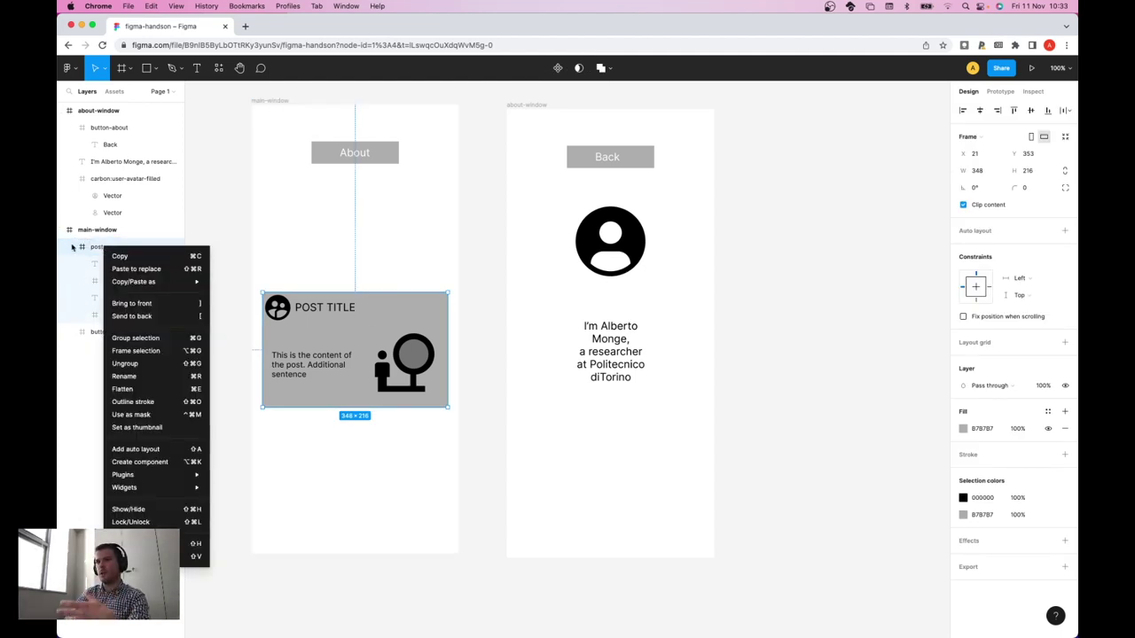
left_click(75, 249)
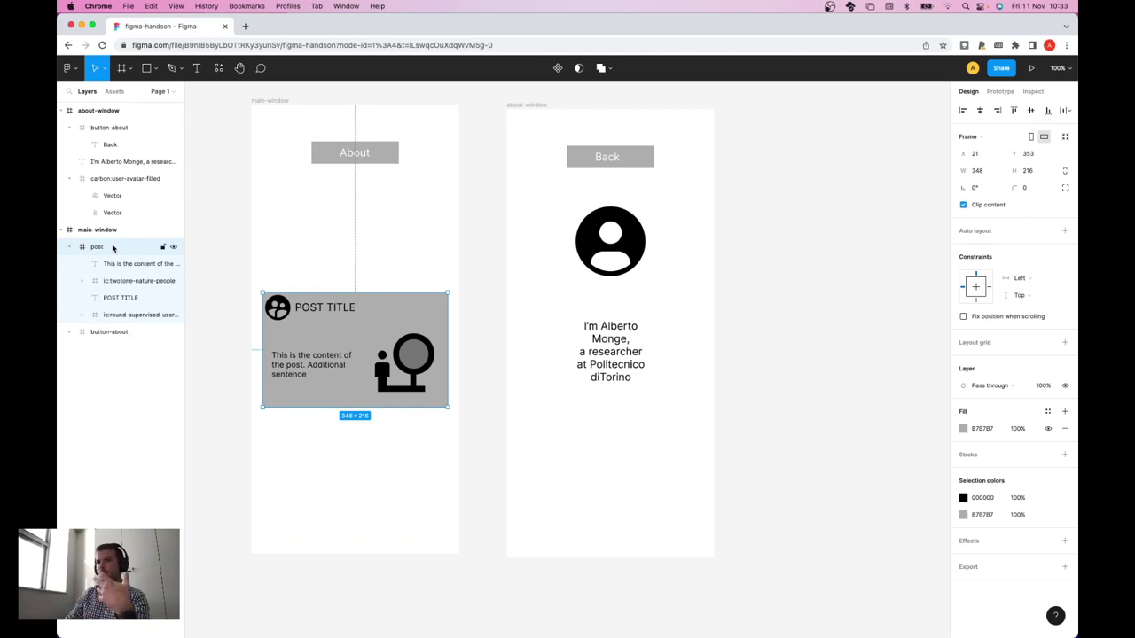
right_click(113, 248)
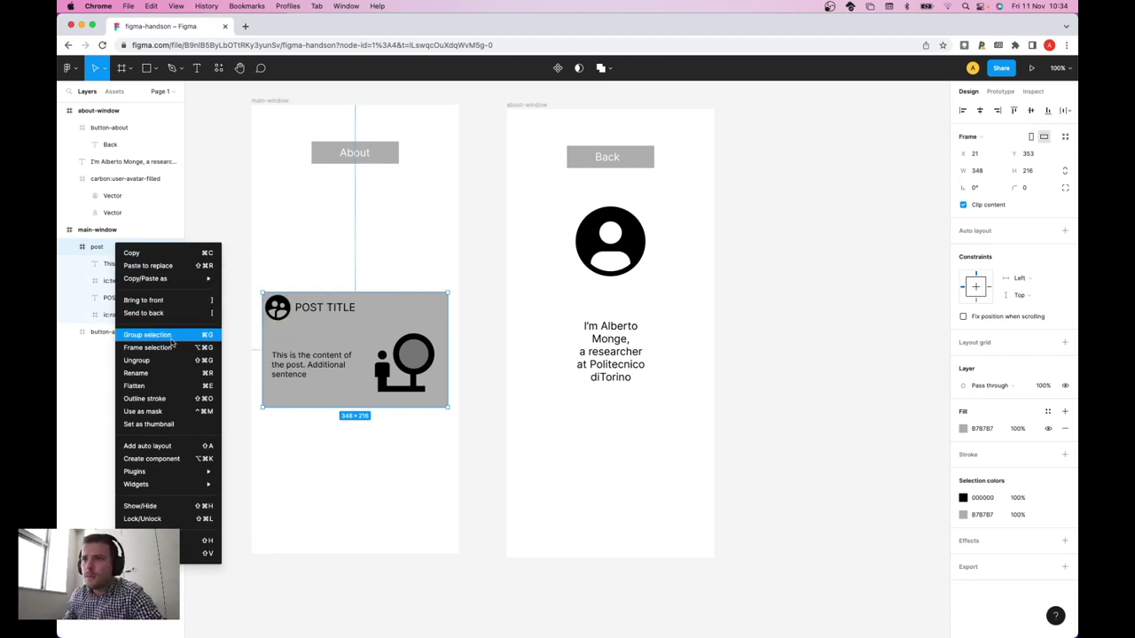
left_click(174, 460)
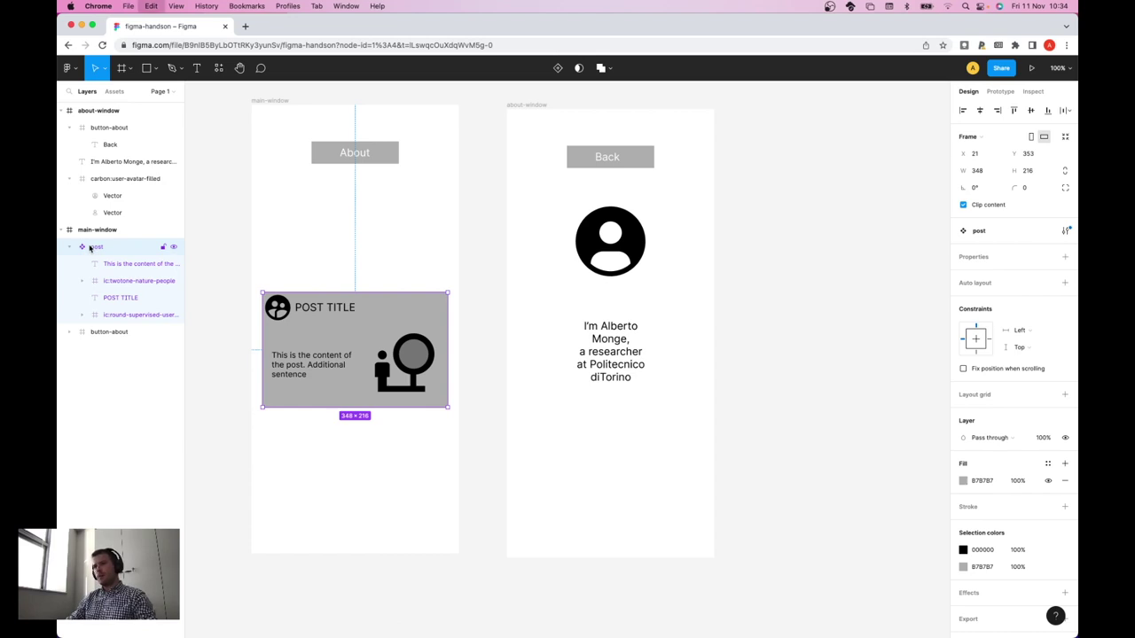
key("super+v")
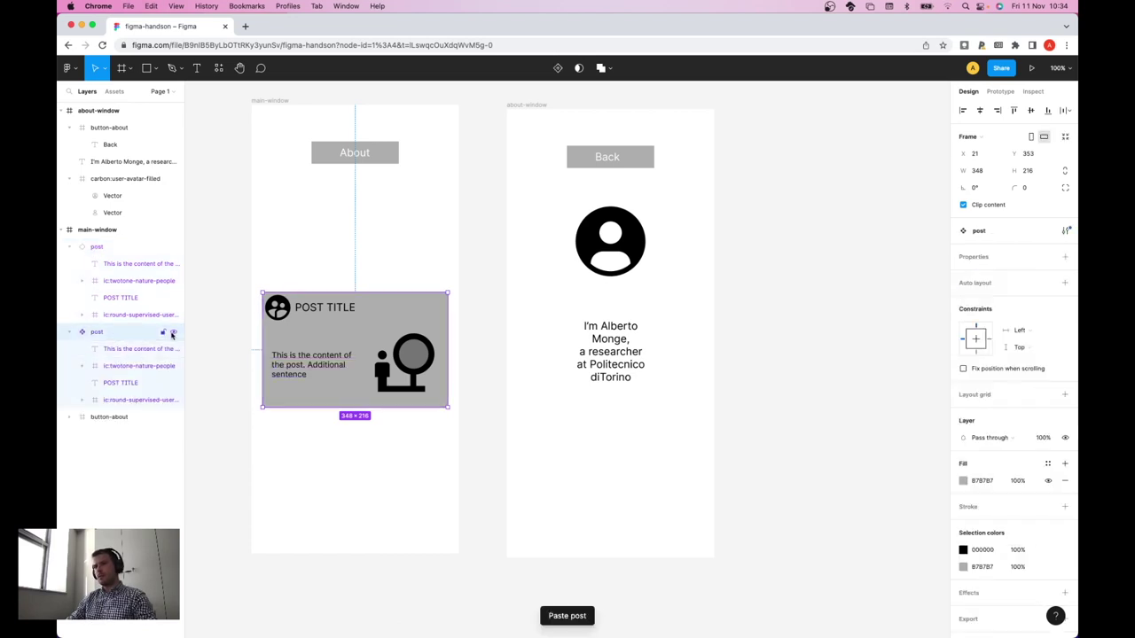
- Move the component copy below the original and delete 'Additional sentence' from the top post
left_click_drag(347, 354, 347, 461)
double_click(315, 373)
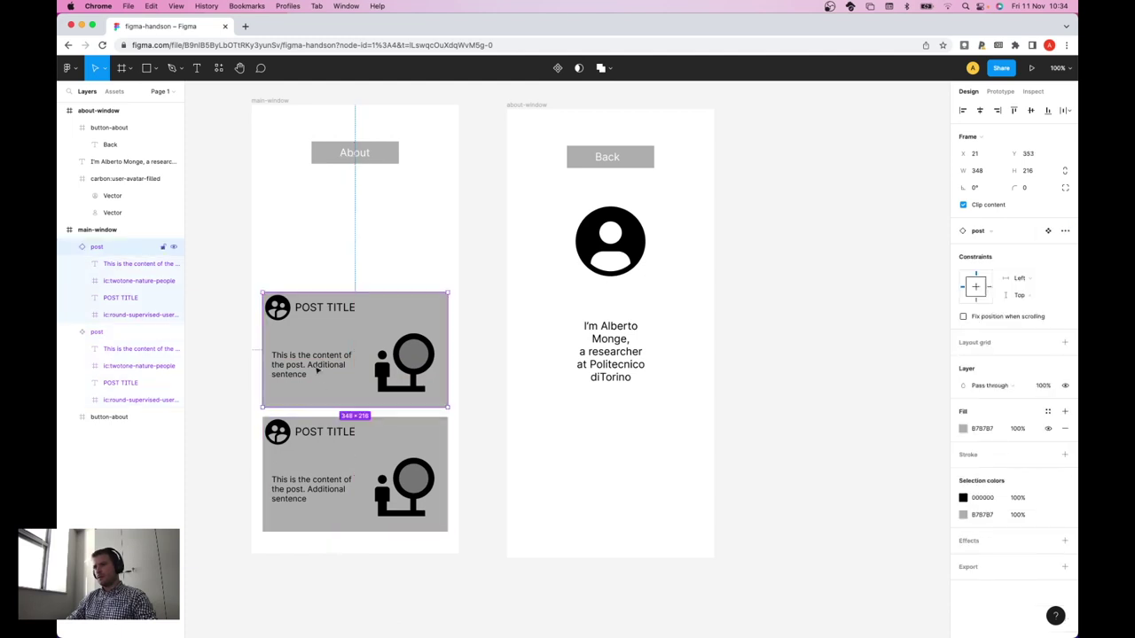
double_click(315, 374)
left_click_drag(308, 364, 320, 375)
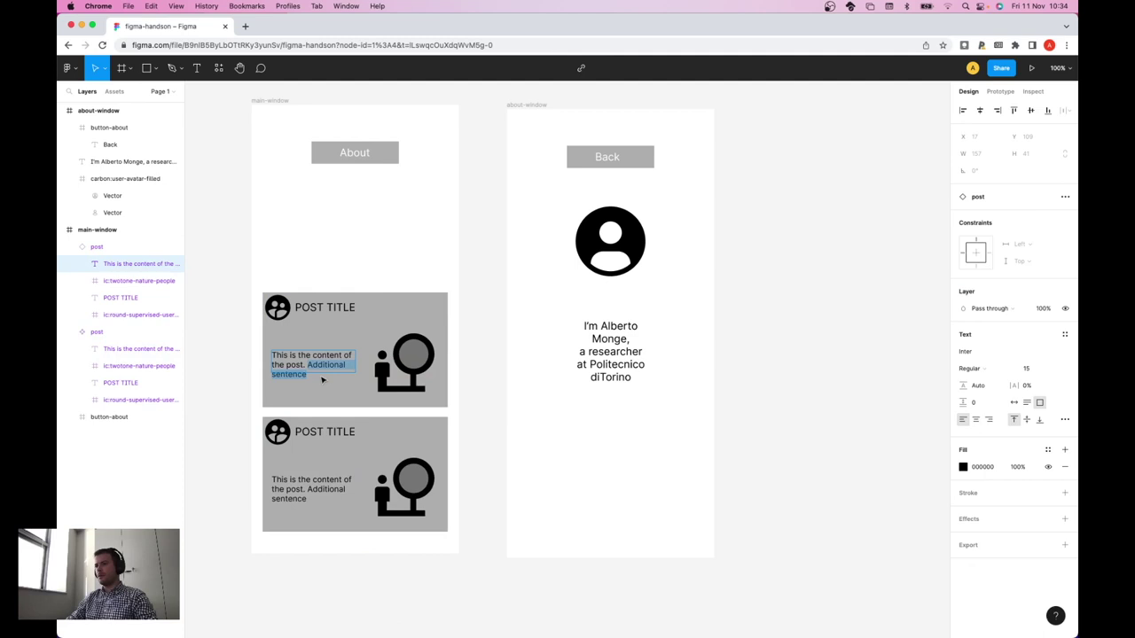
key("BackSpace")
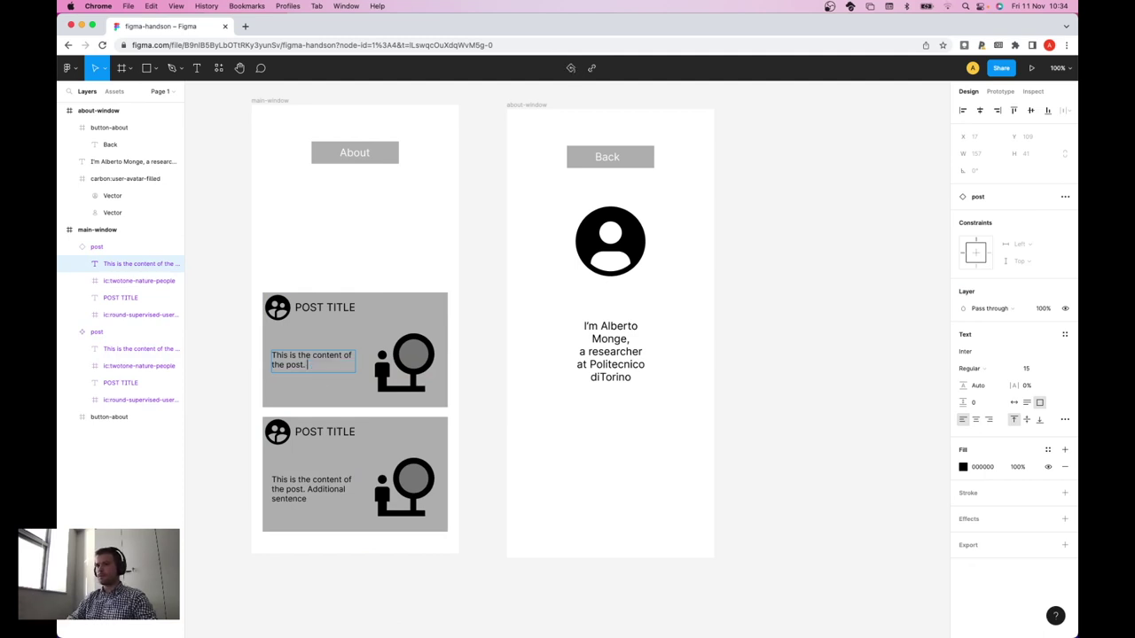
key("Escape")
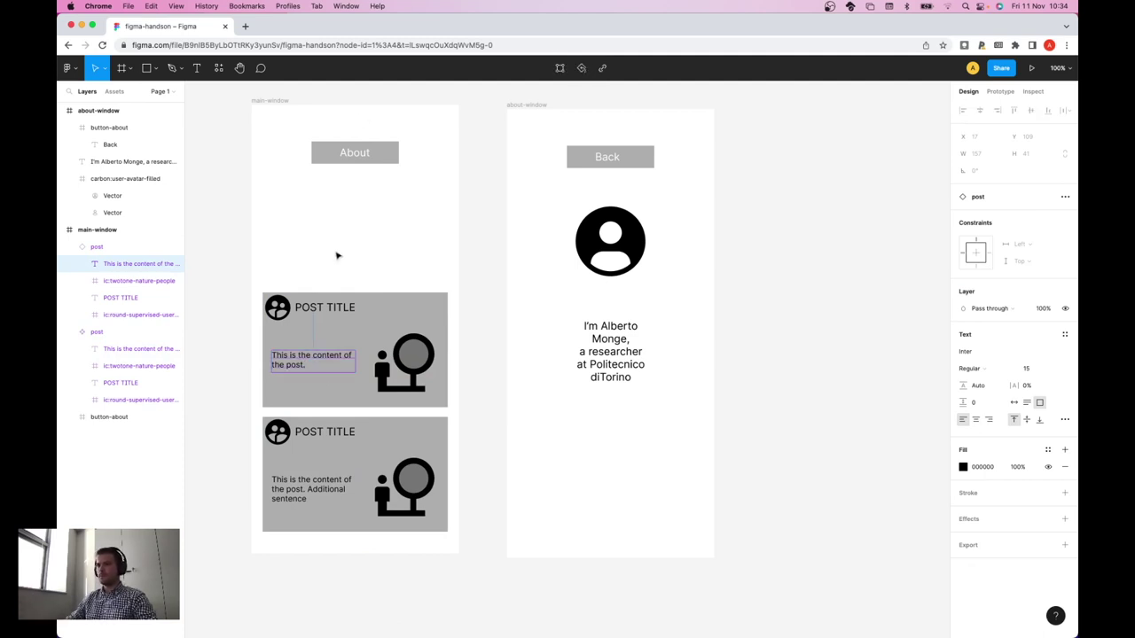
left_click(221, 327)
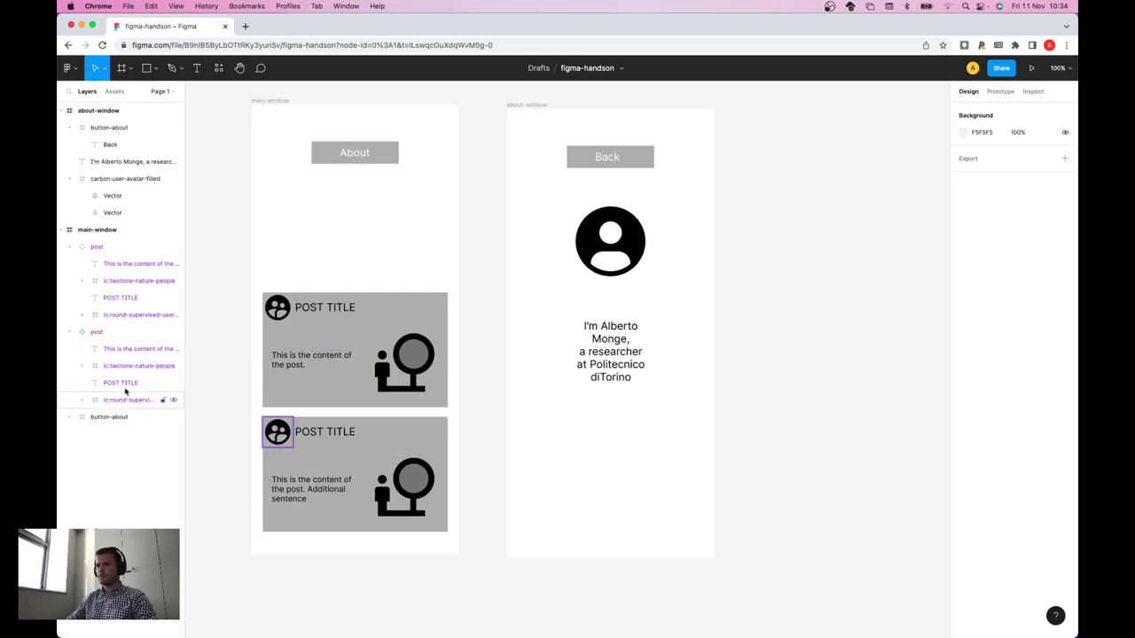
- Delete 'Additional sentence' from the second post and move that card up to X 23, Y 267
double_click(315, 488)
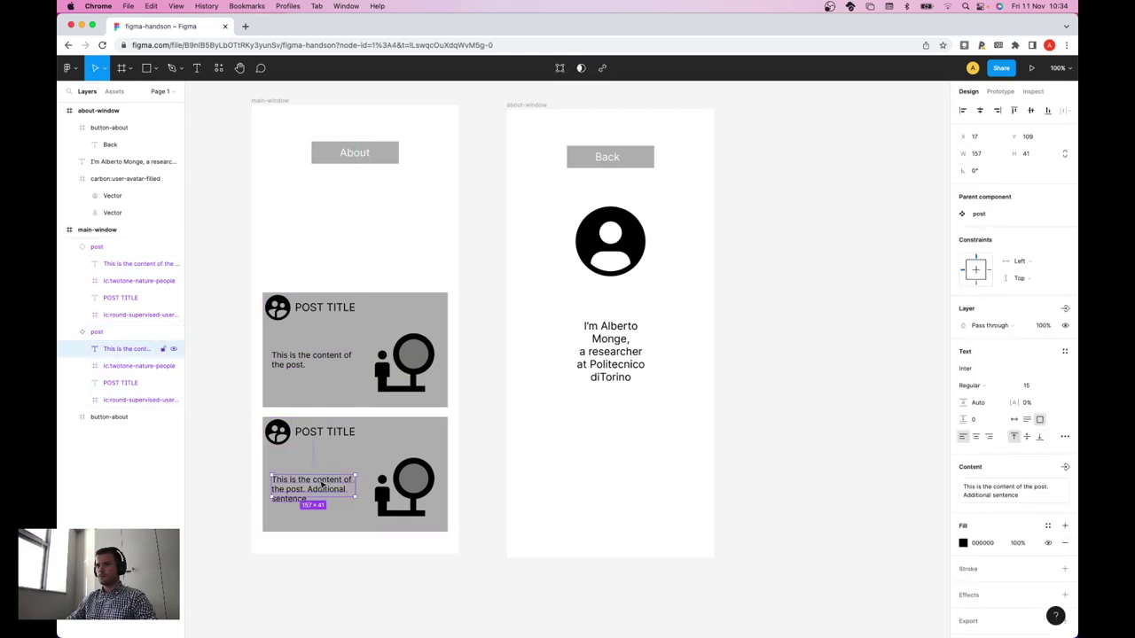
key("Escape")
double_click(333, 377)
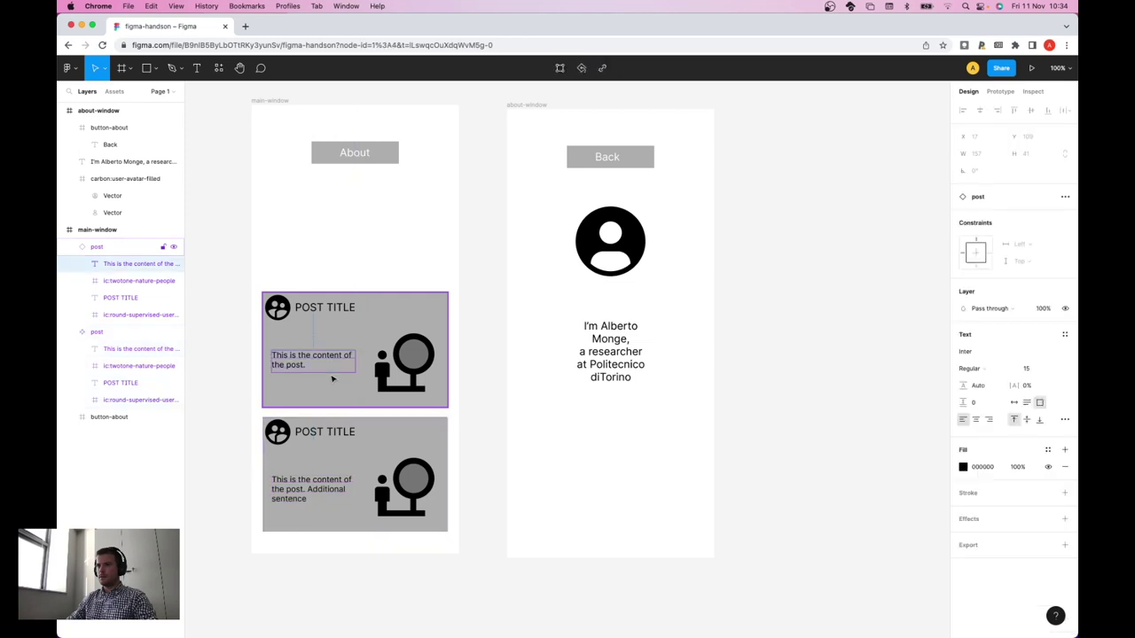
key("super+z")
left_click(310, 494)
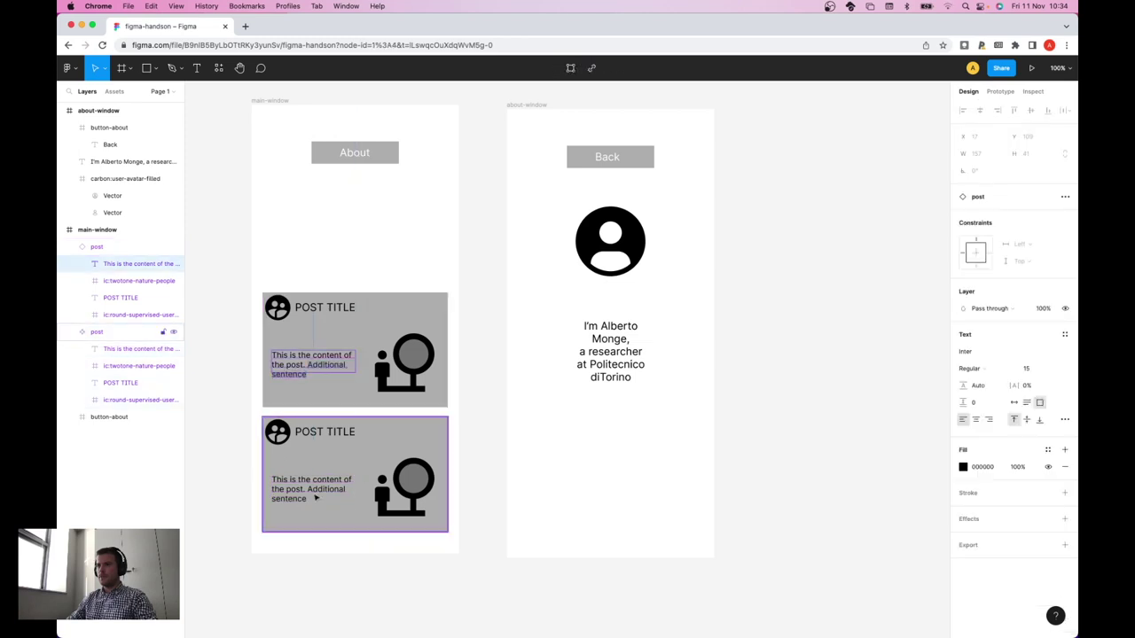
double_click(310, 493)
mouse_move(308, 492)
left_mouse_down()
mouse_move(323, 498)
mouse_move(312, 489)
left_mouse_up()
double_click(310, 492)
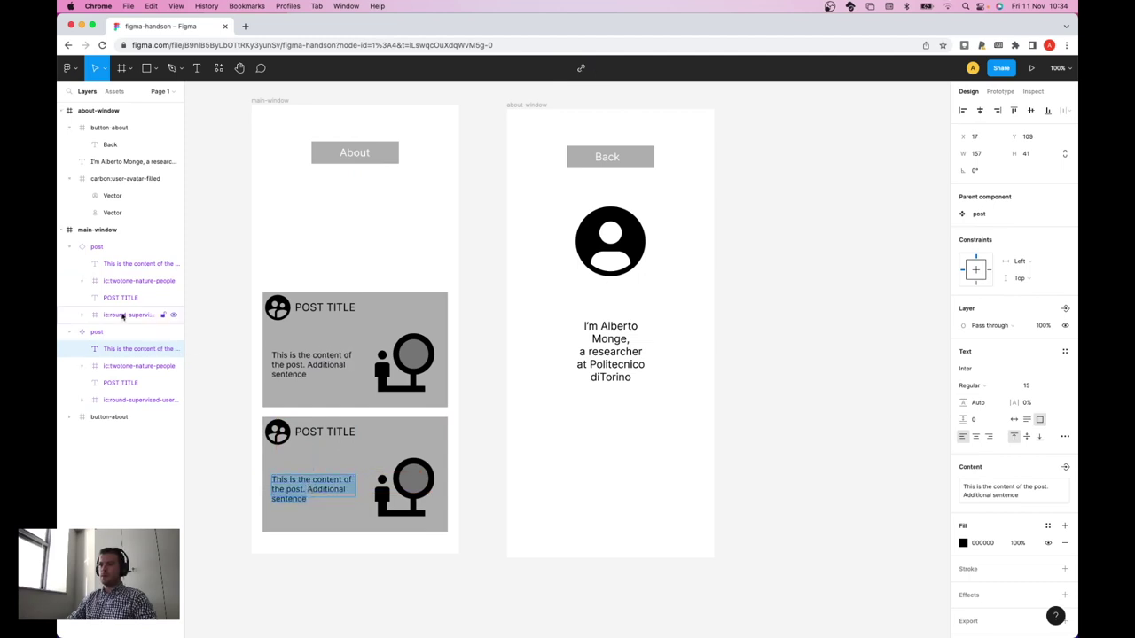
left_click_drag(306, 498, 307, 488)
key("BackSpace")
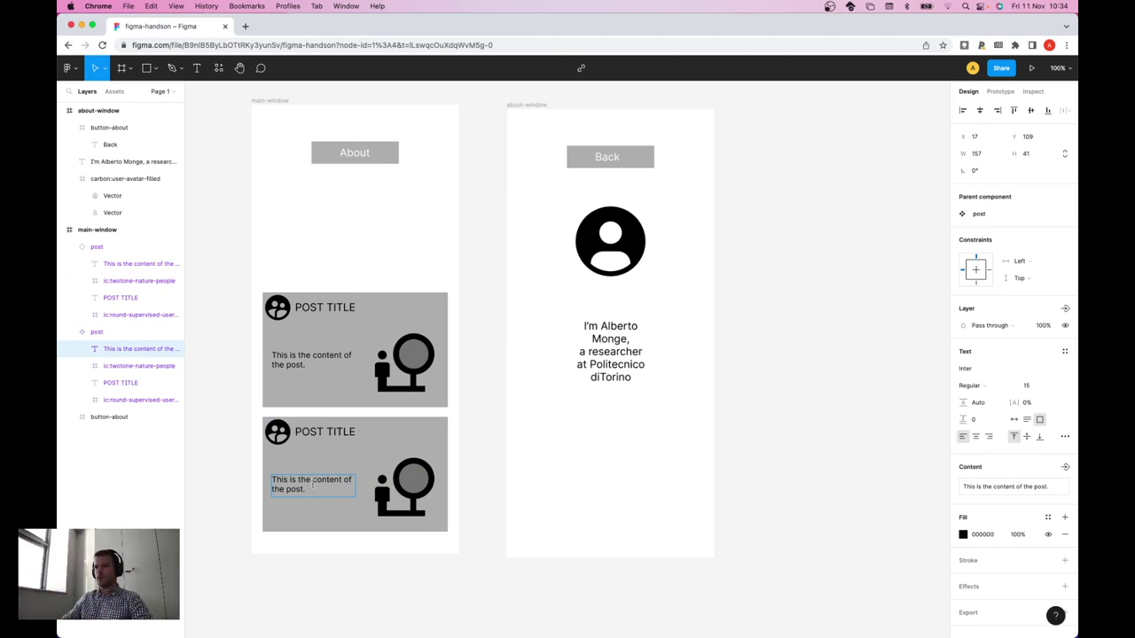
key("Escape")
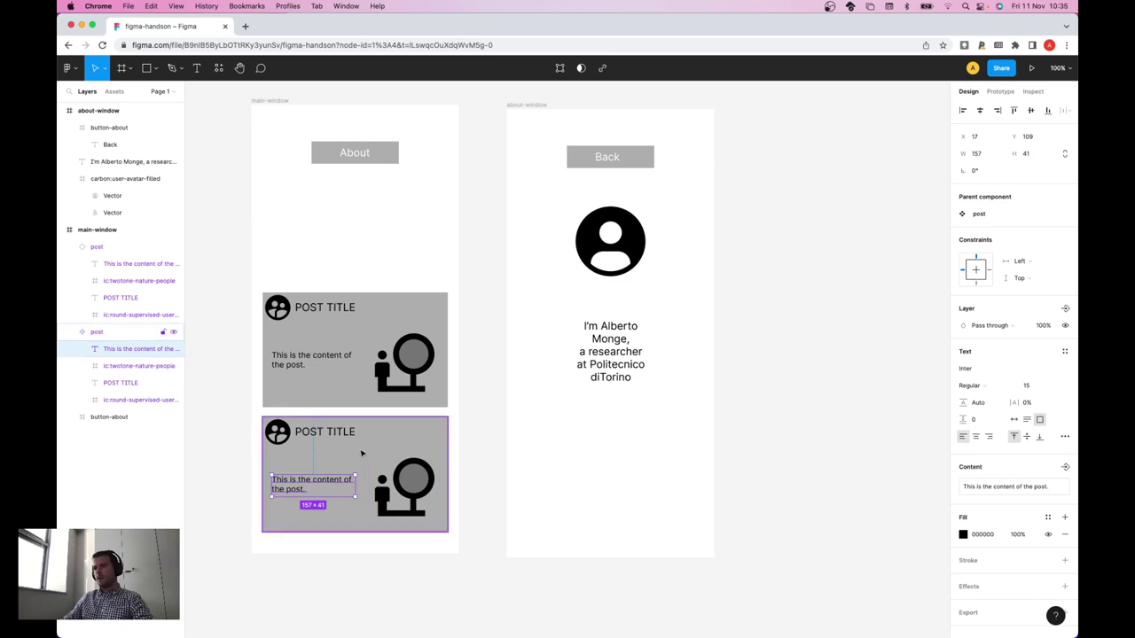
left_click(362, 454)
mouse_move(362, 454)
left_mouse_down()
mouse_move(362, 261)
mouse_move(364, 453)
left_mouse_up()
- Space the two posts evenly and paste a third post copy below them
left_click_drag(366, 295, 366, 306)
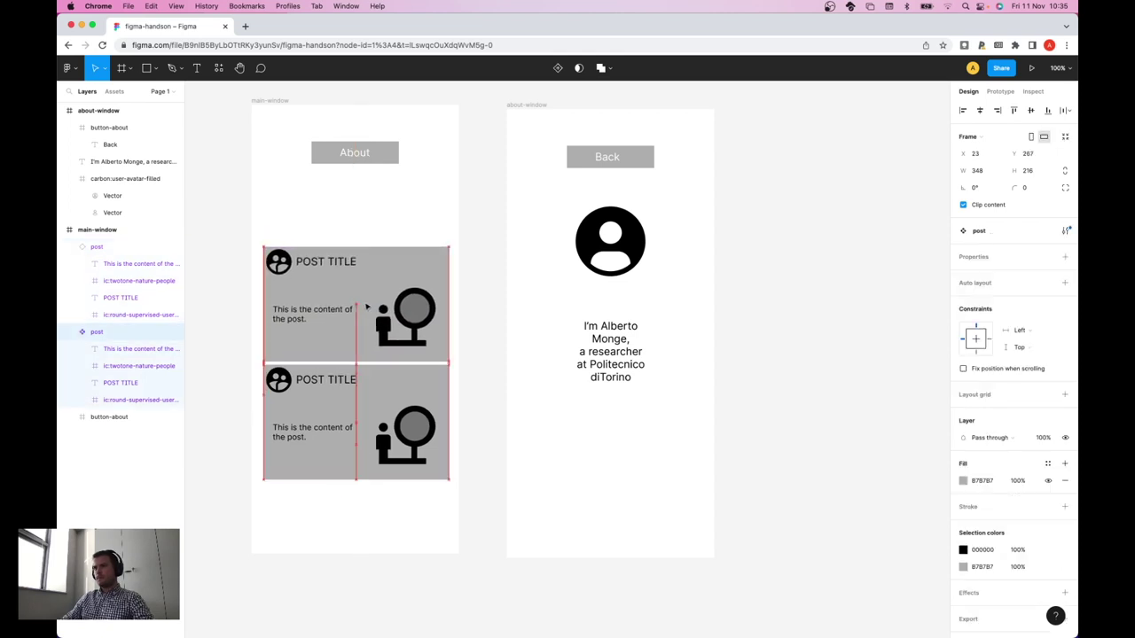
left_click_drag(360, 390, 360, 398)
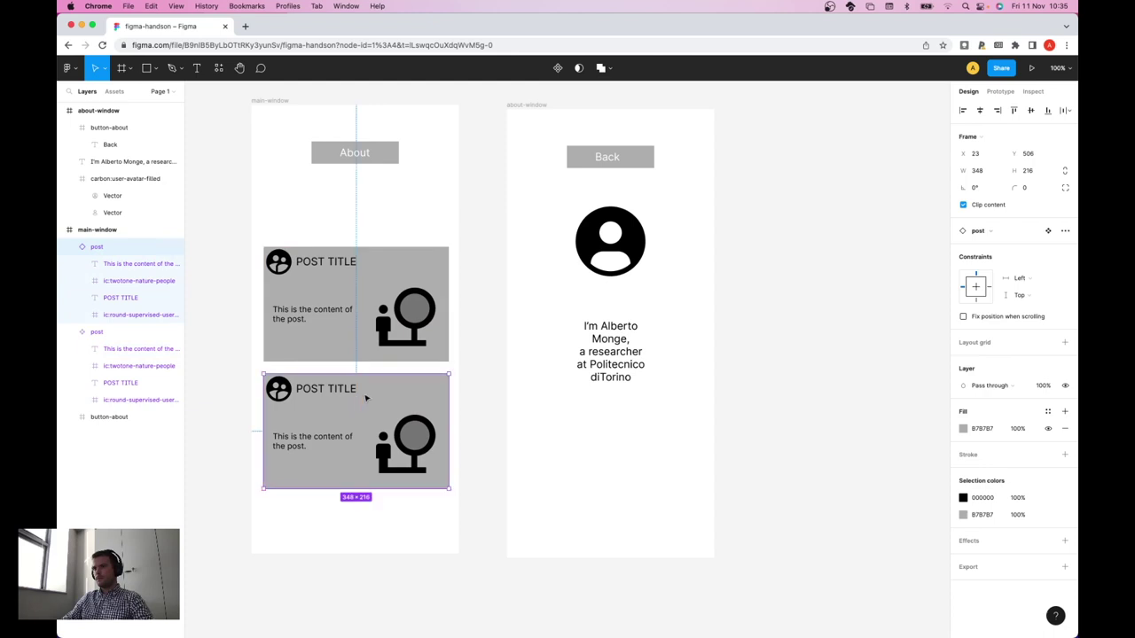
scroll(379, 382, "down", 5)
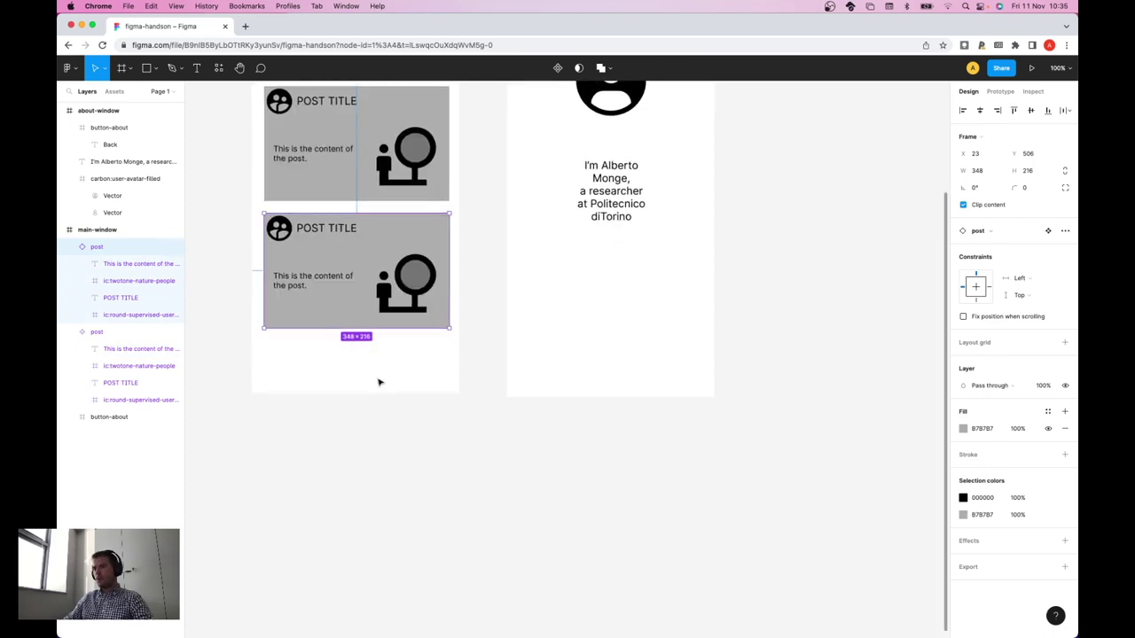
key("super+v")
left_click_drag(363, 258, 363, 385)
- Paste two more post copies and stack them below the main window at X -174
key("super+v")
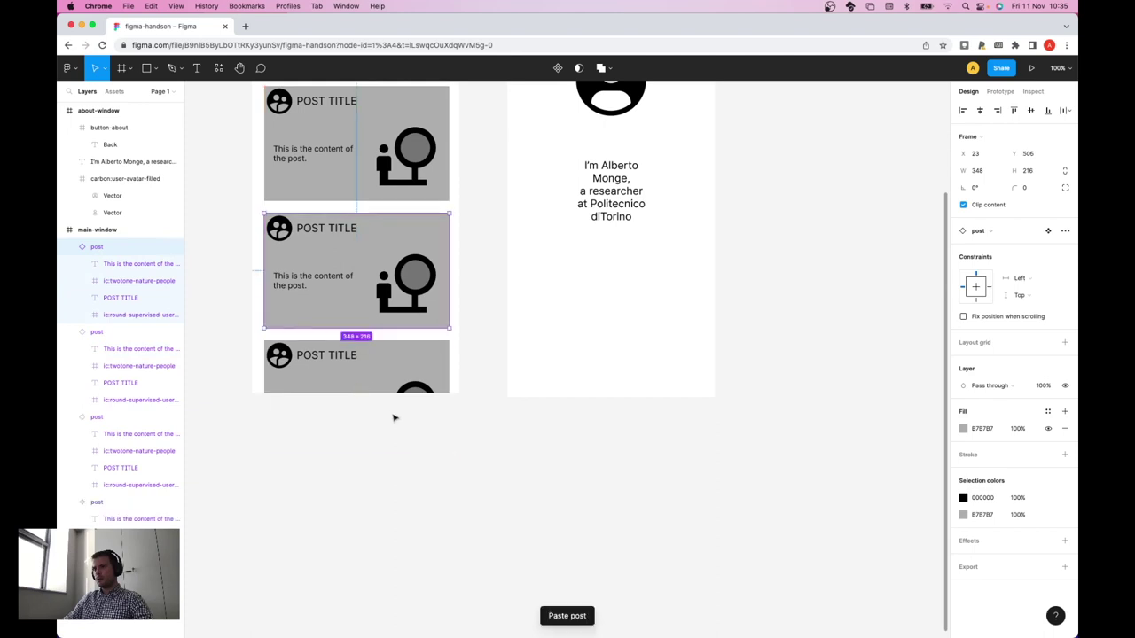
left_click_drag(383, 297, 379, 522)
scroll(391, 434, "down", 5)
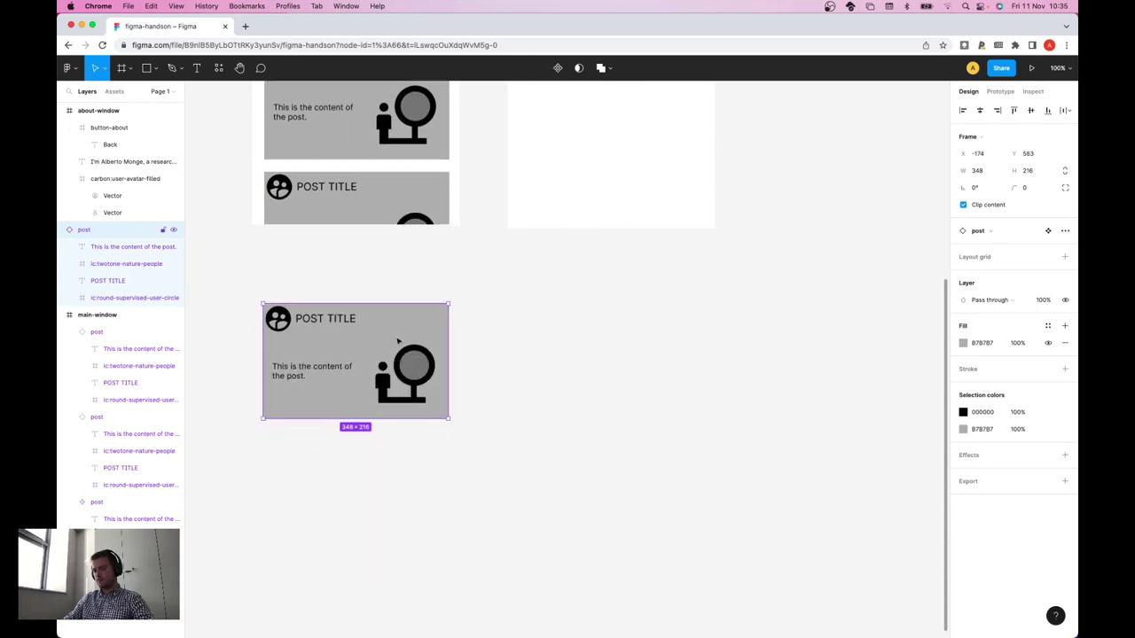
key("super+v")
left_click_drag(367, 347, 367, 472)
scroll(541, 390, "up", 3)
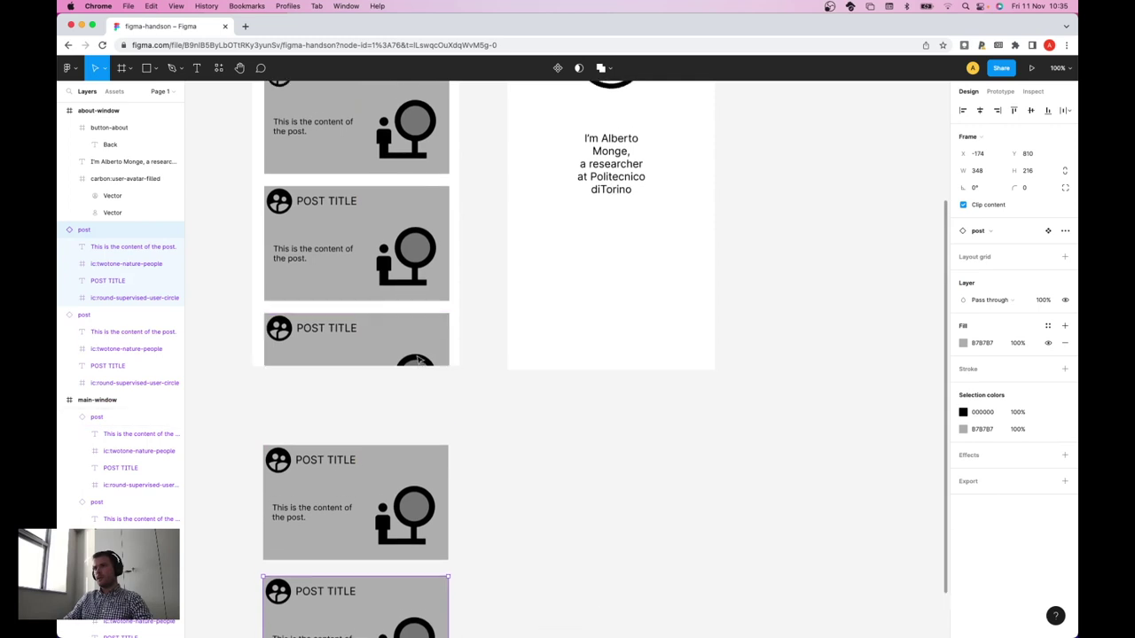
scroll(416, 360, "up", 1)
scroll(398, 264, "up", 2)
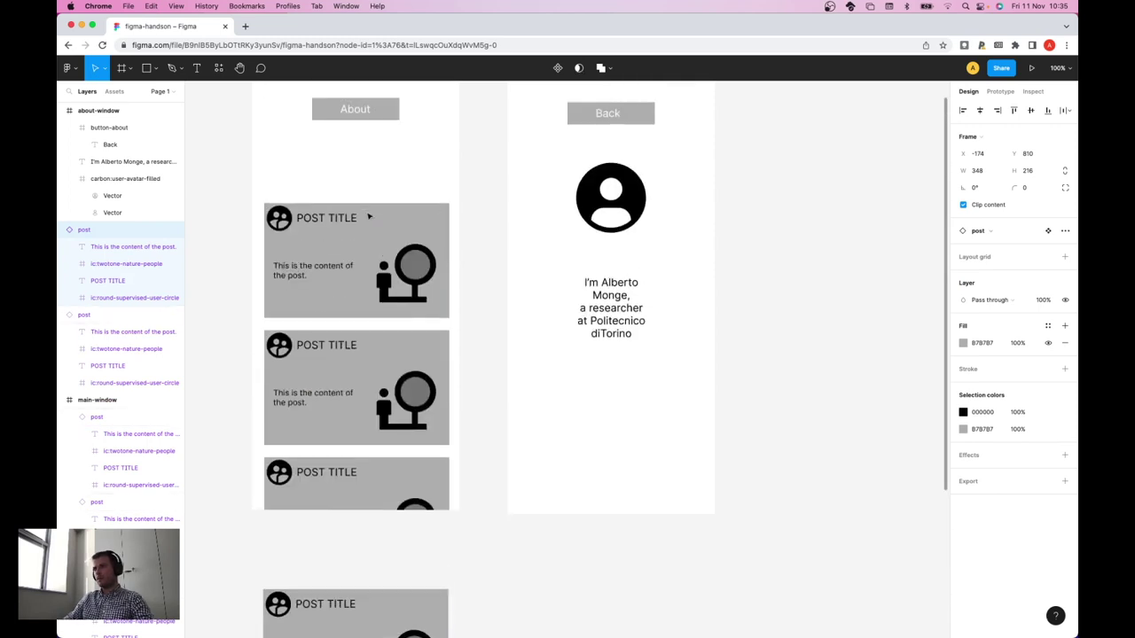
scroll(368, 215, "up", 1)
scroll(375, 247, "down", 5)
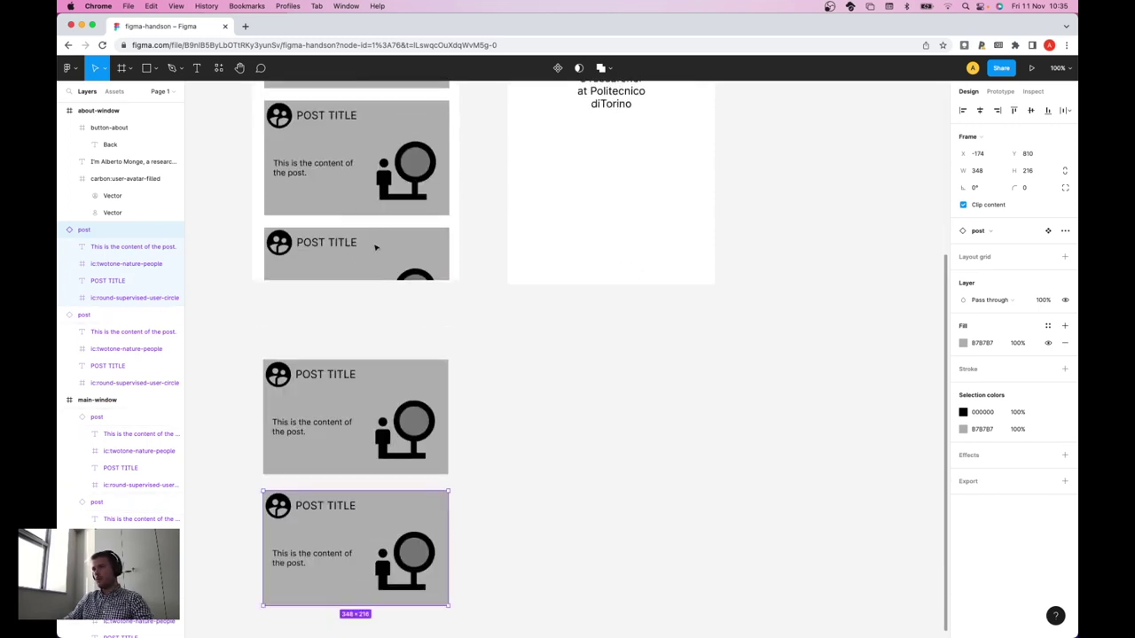
scroll(376, 248, "down", 1)
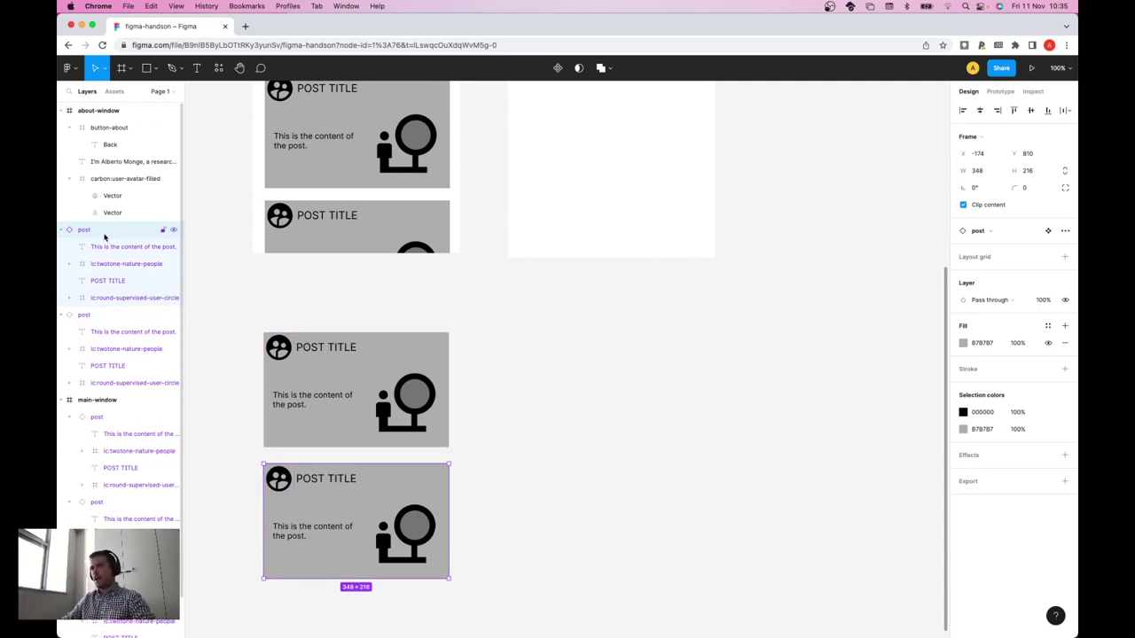
- Collapse the post and about-window layer groups, then expand main-window to list its posts
left_click(63, 230)
left_click(64, 246)
left_click(64, 264)
left_click(63, 110)
left_click(62, 162)
scroll(274, 232, "up", 3)
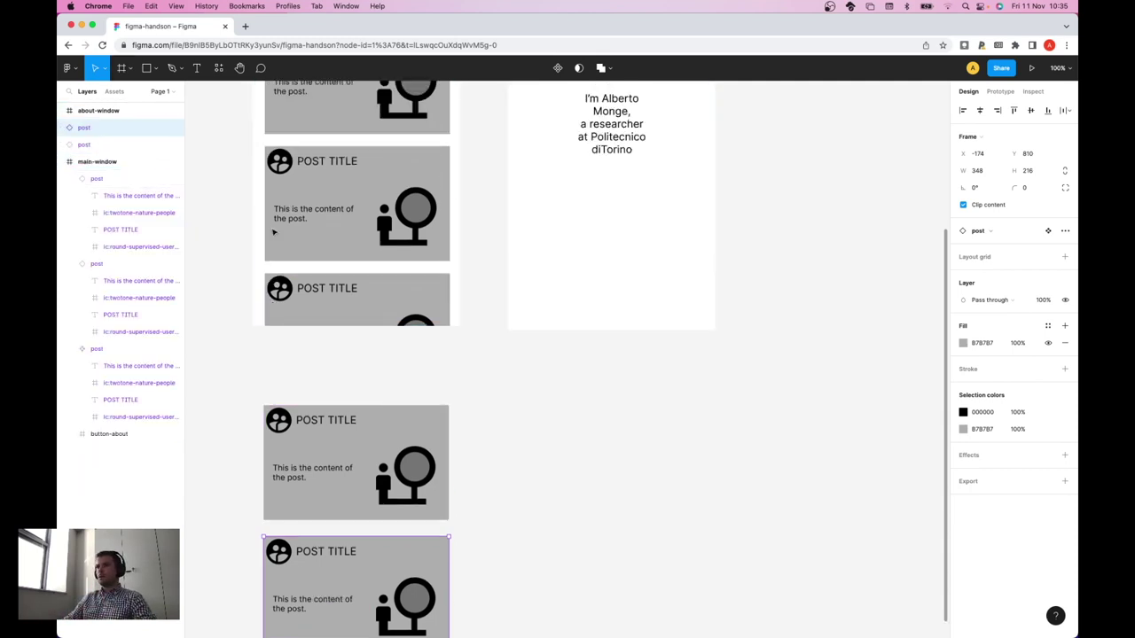
scroll(274, 232, "up", 2)
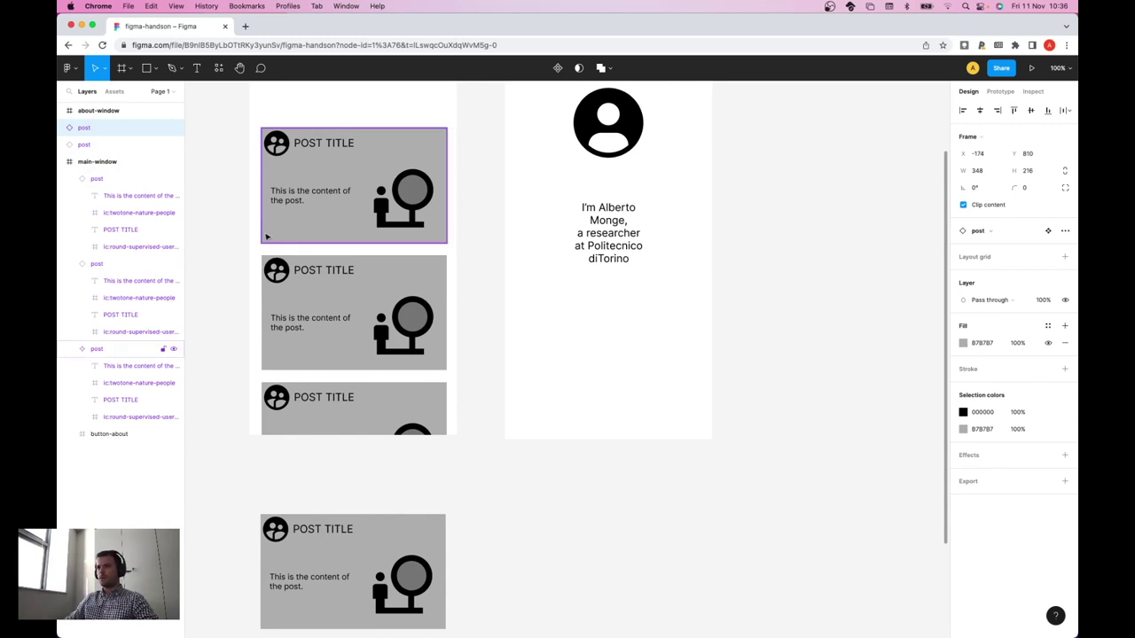
- Shift-select all five post cards together
left_click(267, 236)
left_click(335, 338)
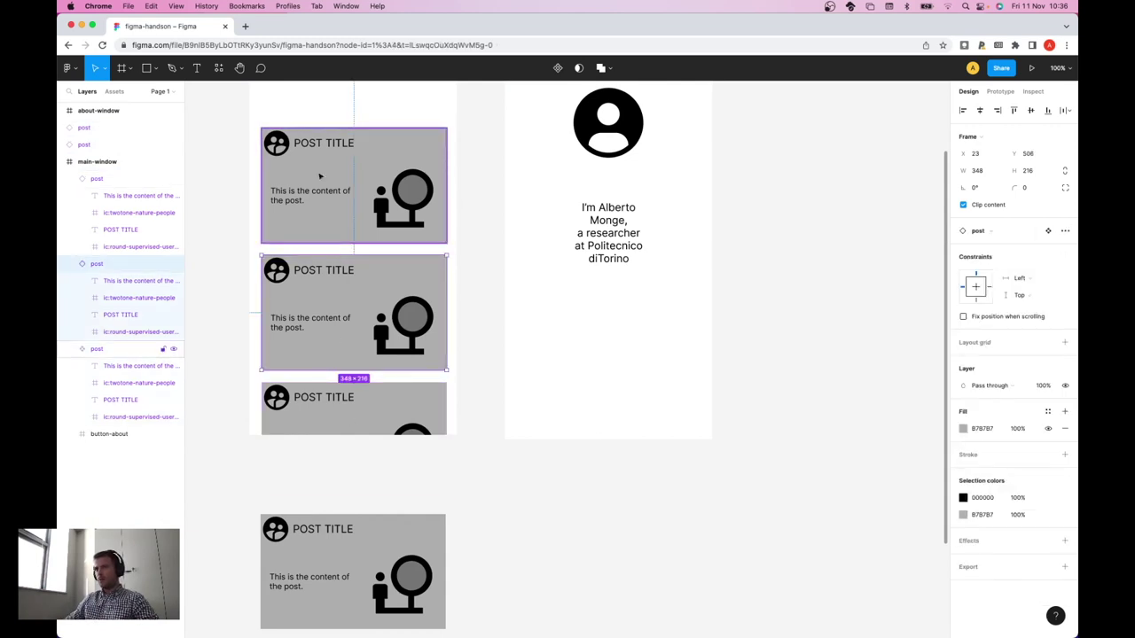
left_click(363, 183)
left_click(322, 279, "shift")
left_click(345, 487, "shift")
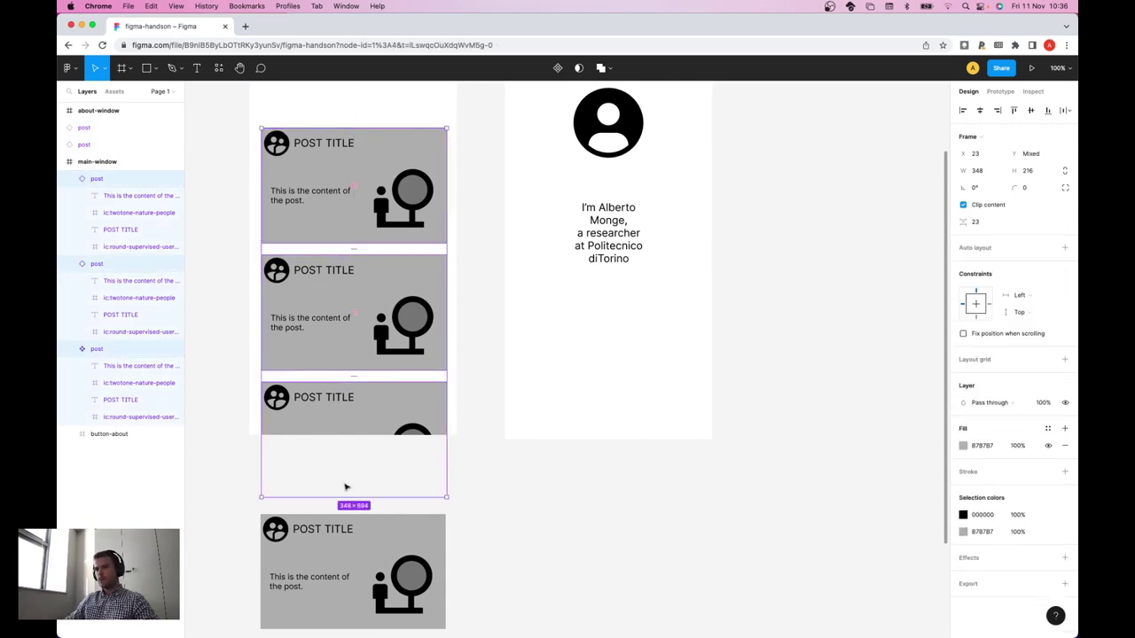
scroll(372, 495, "down", 5)
left_click(347, 499, "shift")
left_click(349, 542, "shift")
scroll(355, 524, "down", 6)
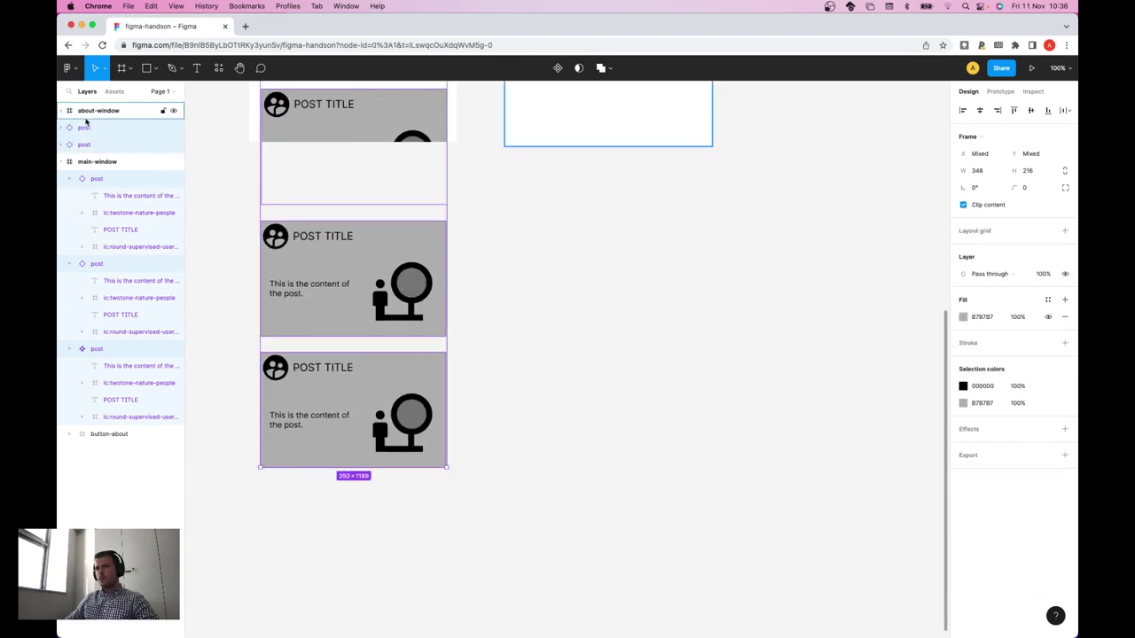
- Group the selected post cards into Group 1
right_click(116, 180)
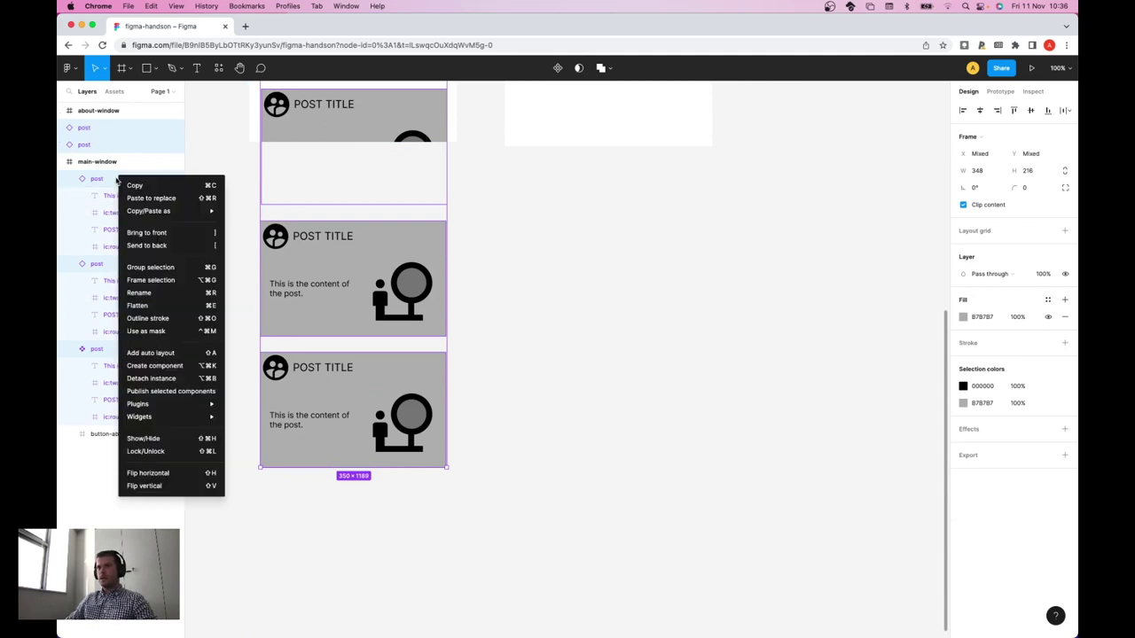
left_click(153, 268)
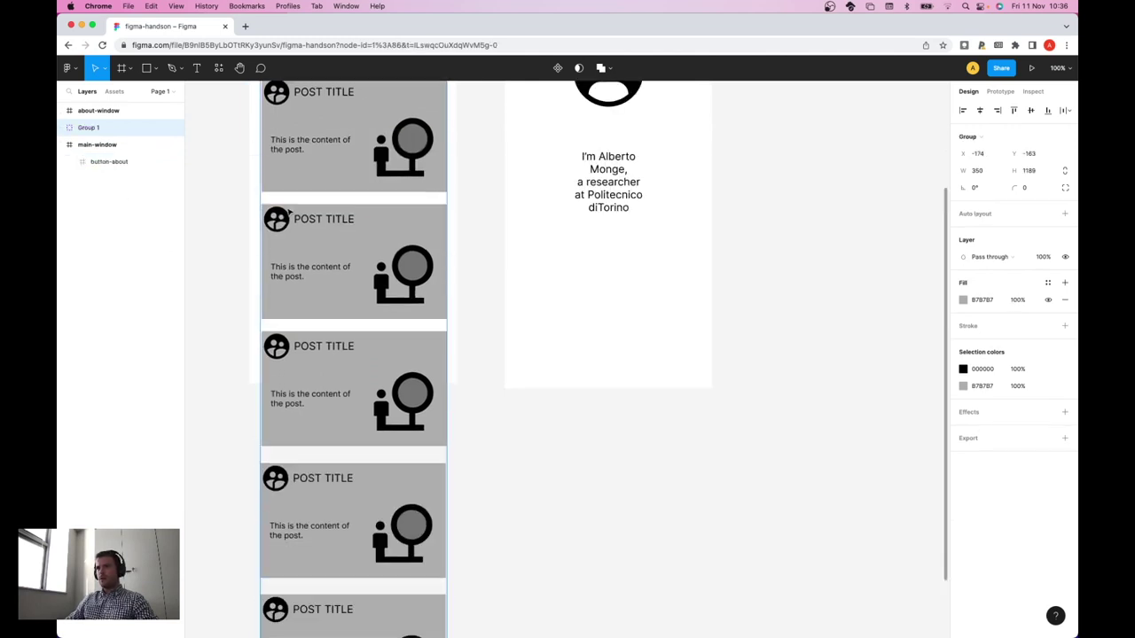
left_click(63, 128)
left_click(62, 129)
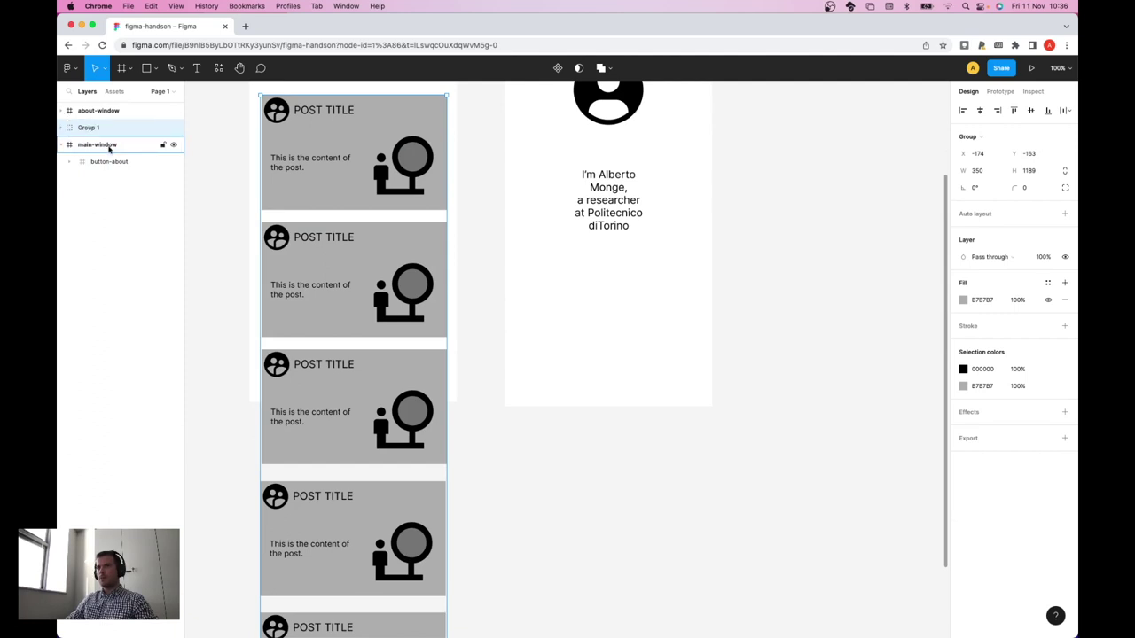
- Move Group 1 into the main-window frame in the Layers panel
left_click_drag(109, 149, 107, 145)
scroll(297, 232, "up", 2)
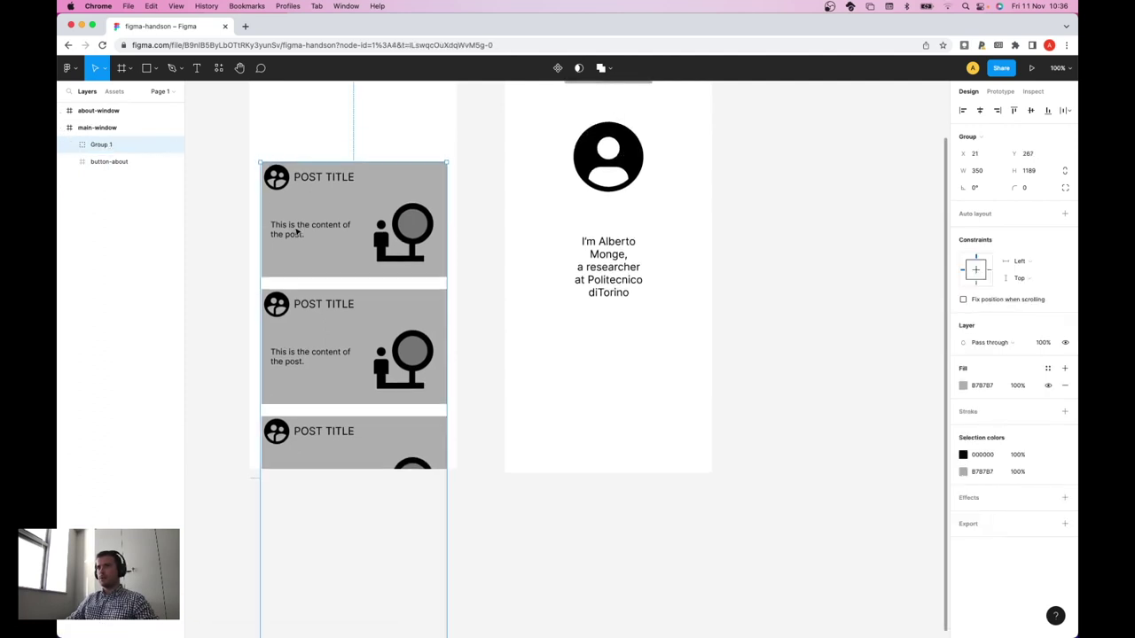
left_click(69, 145)
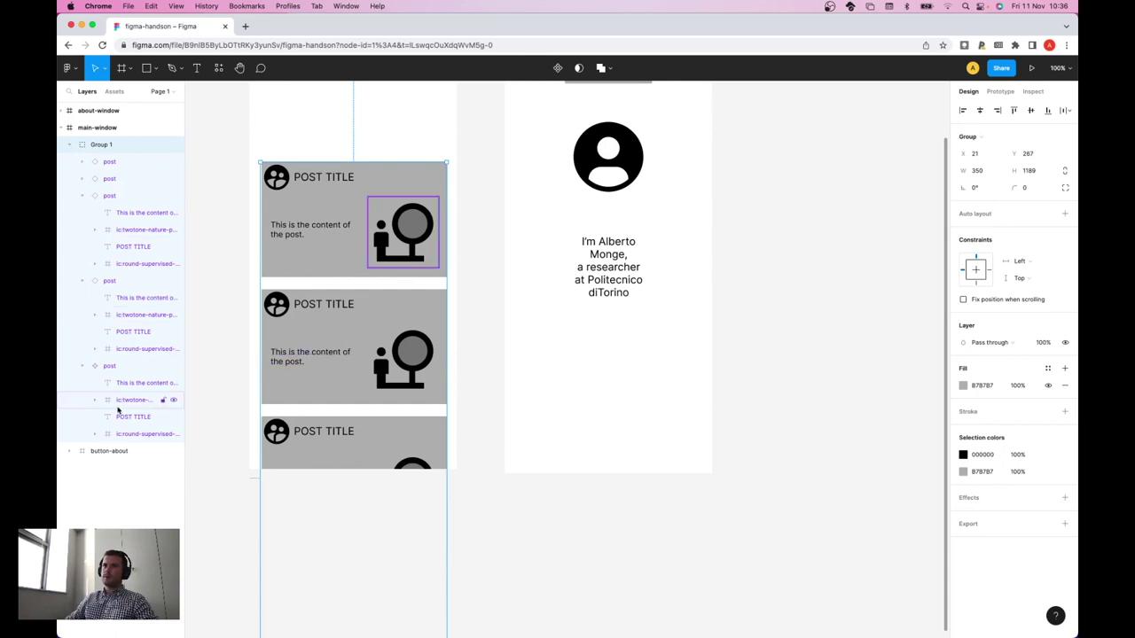
left_click(96, 129)
left_click(71, 146)
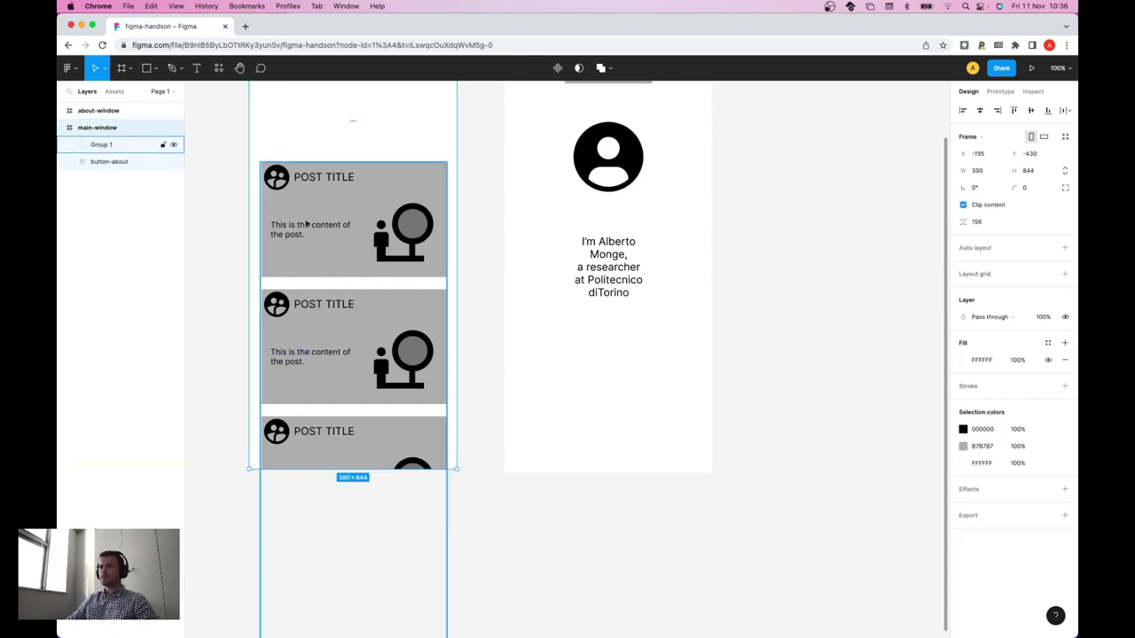
left_click(71, 146)
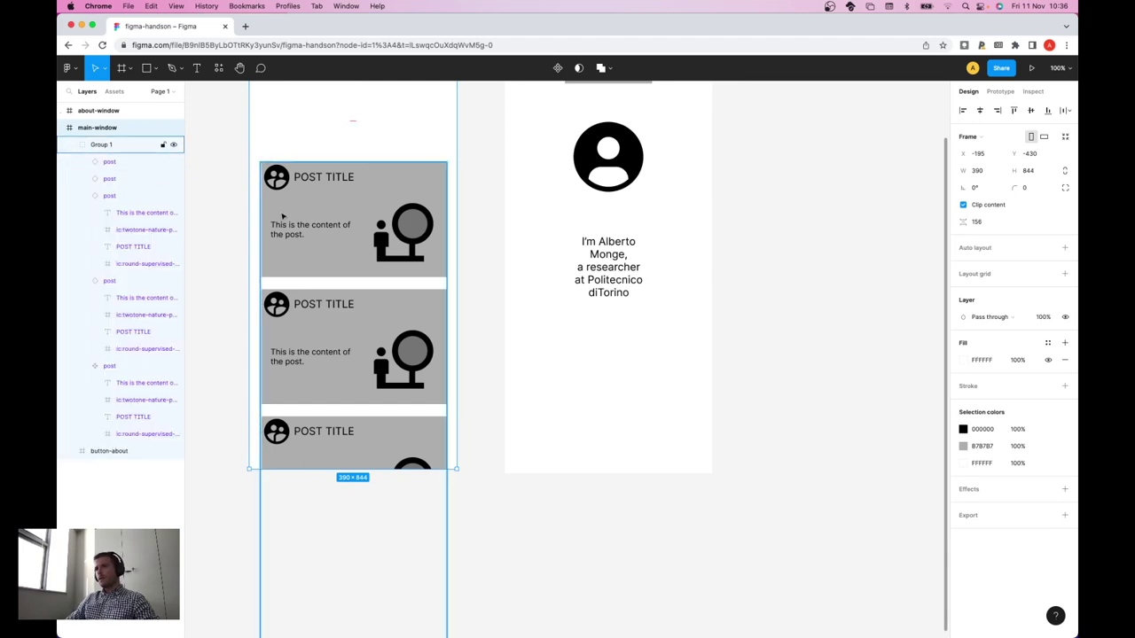
scroll(524, 336, "down", 3)
scroll(400, 324, "up", 4)
scroll(400, 326, "up", 1)
scroll(400, 326, "down", 2)
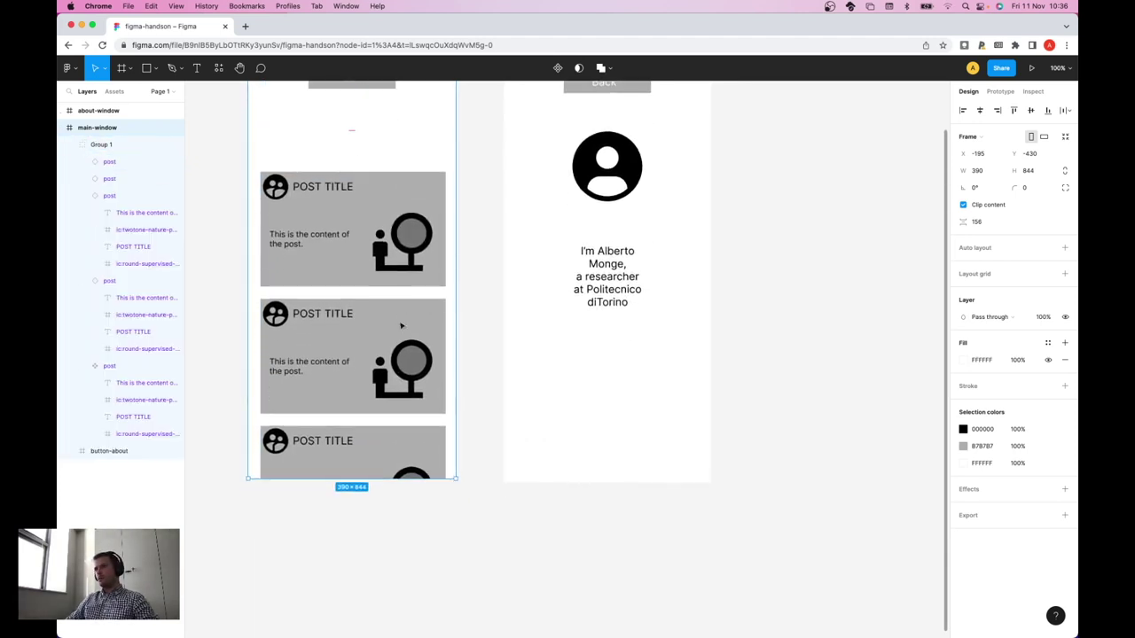
scroll(401, 326, "down", 6)
- Select the 350×1189 Group 1 under main-window and collapse its layer list
scroll(401, 326, "up", 5)
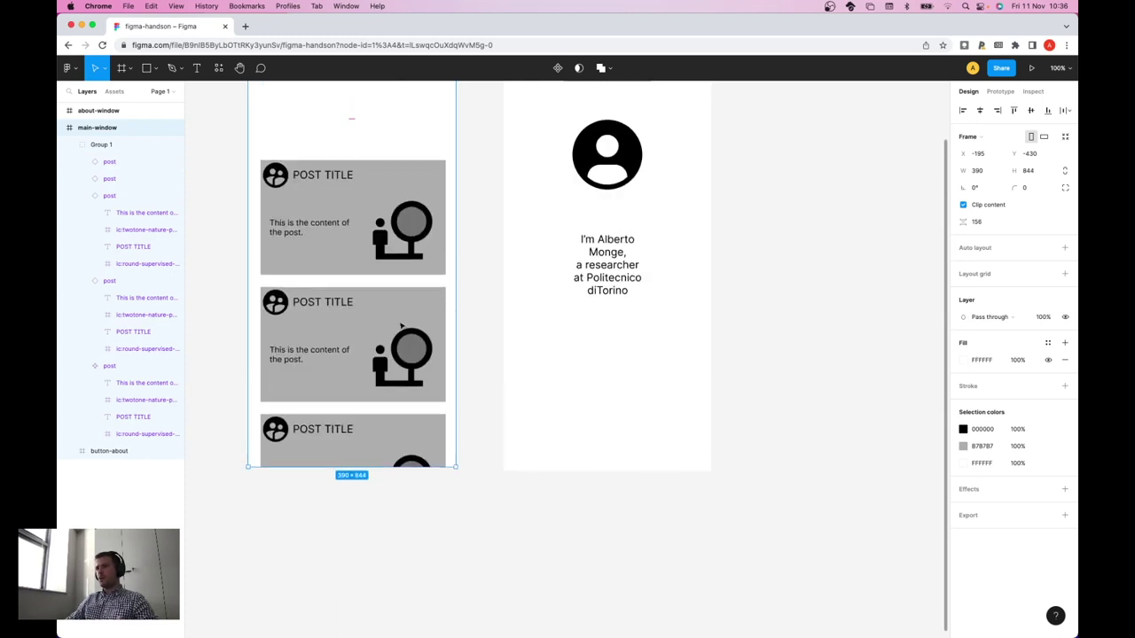
left_click(132, 144)
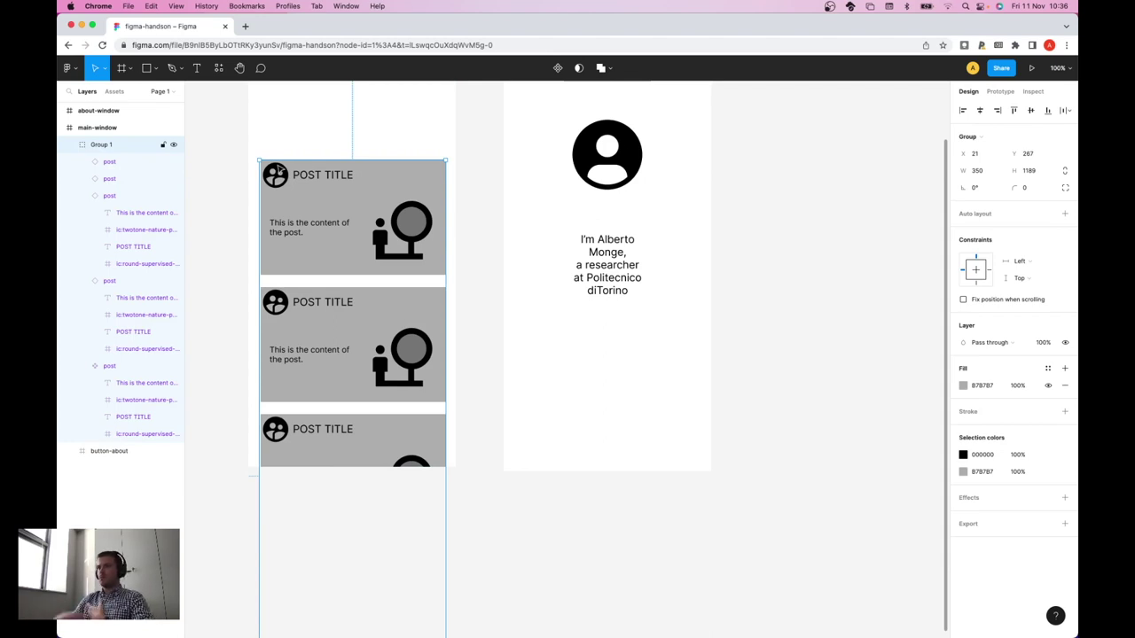
left_click(69, 147)
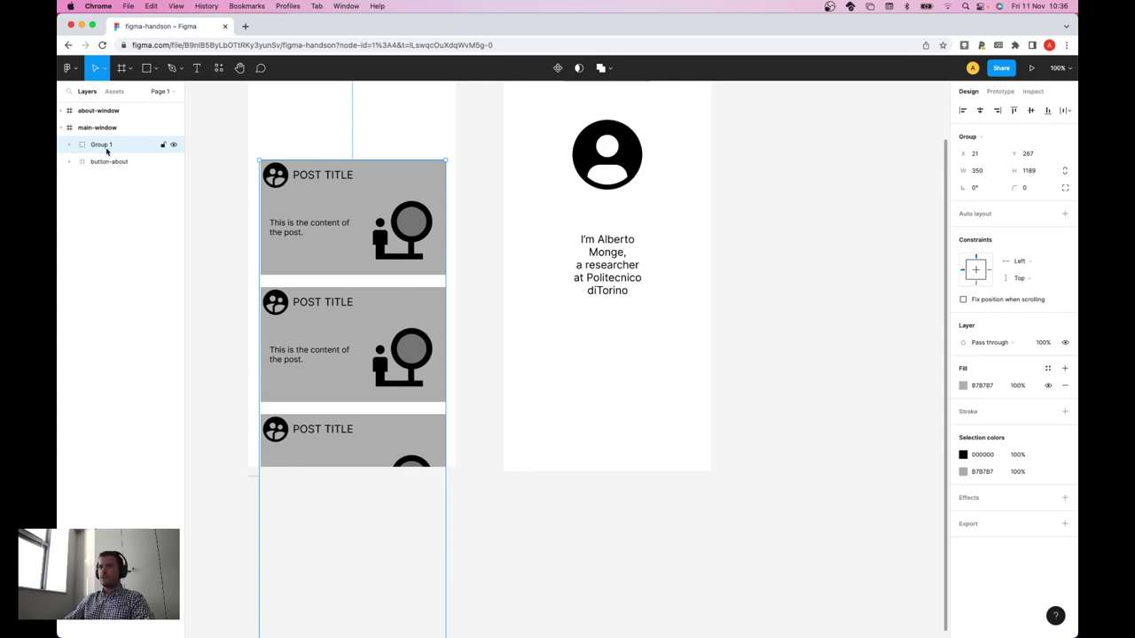
- Wrap Group 1 in a new Frame 2 and expand it to verify the hierarchy
right_click(110, 147)
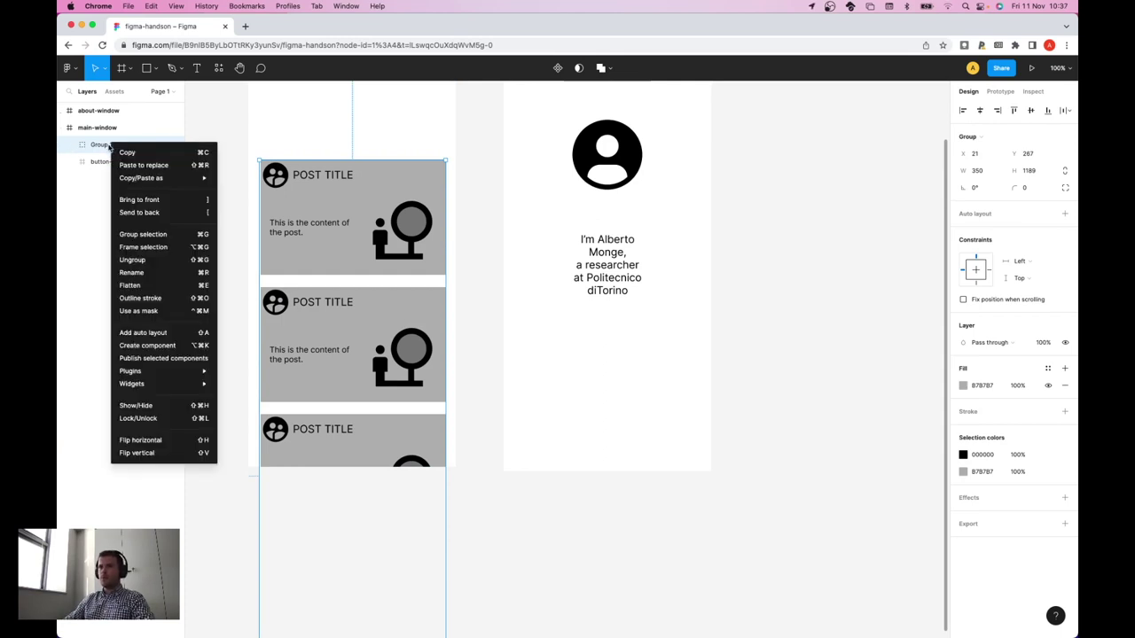
left_click(162, 247)
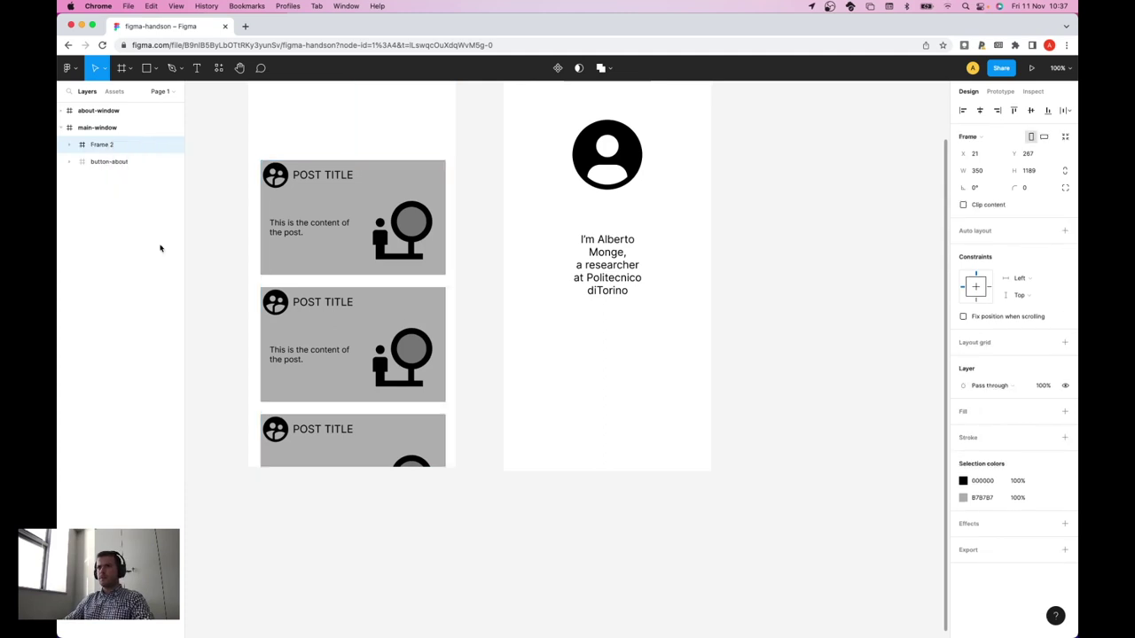
left_click(70, 144)
left_click(83, 162)
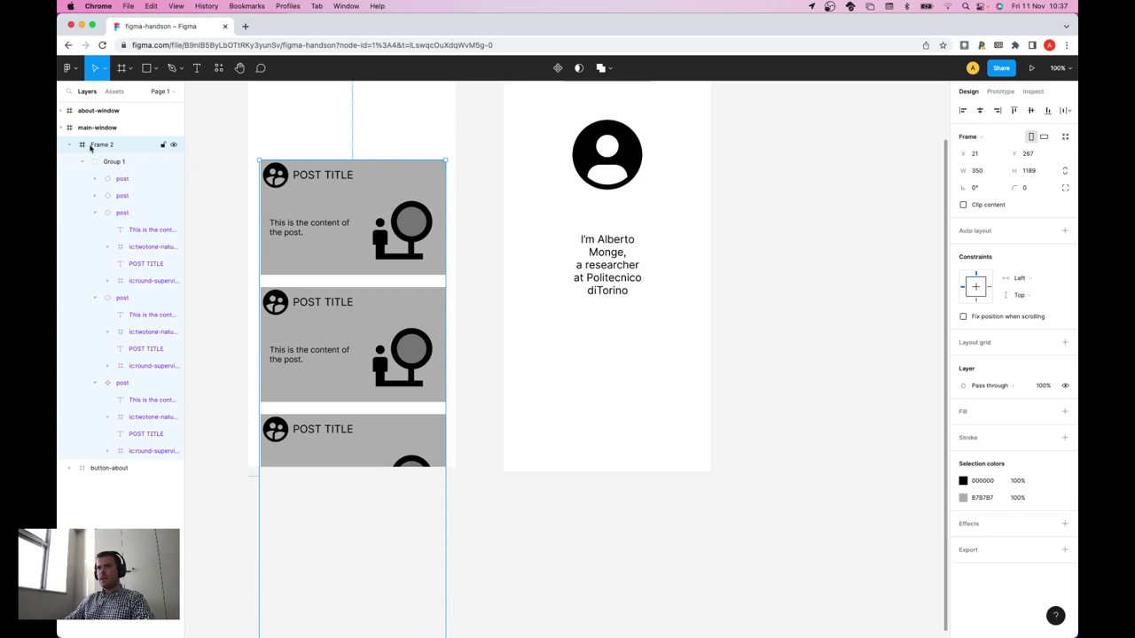
left_click(101, 161)
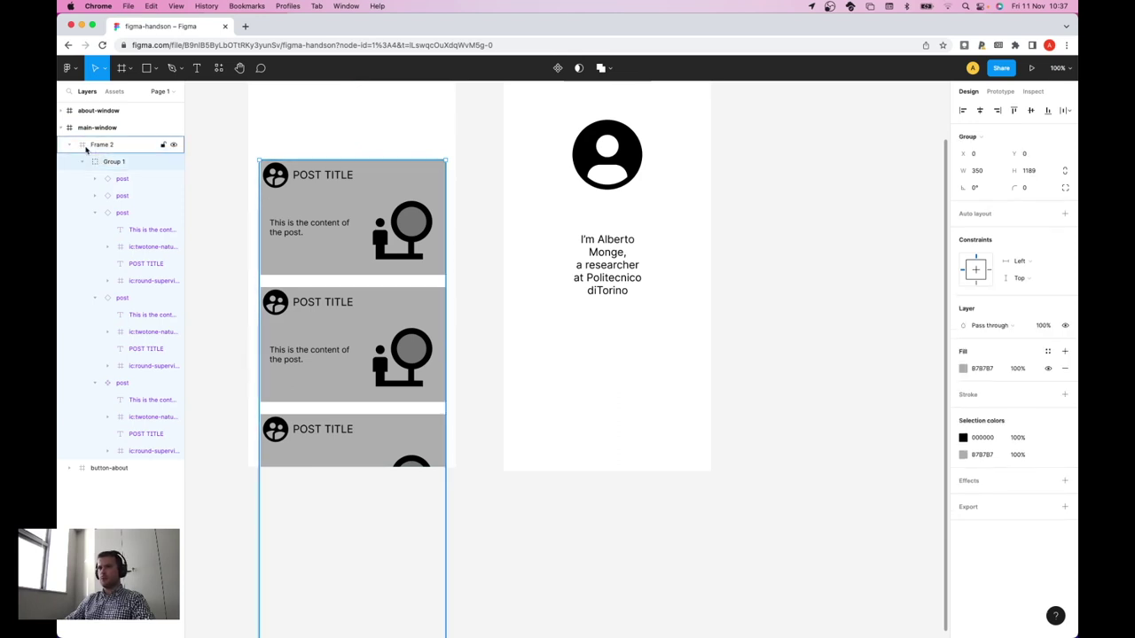
left_click(101, 144)
scroll(557, 353, "up", 2)
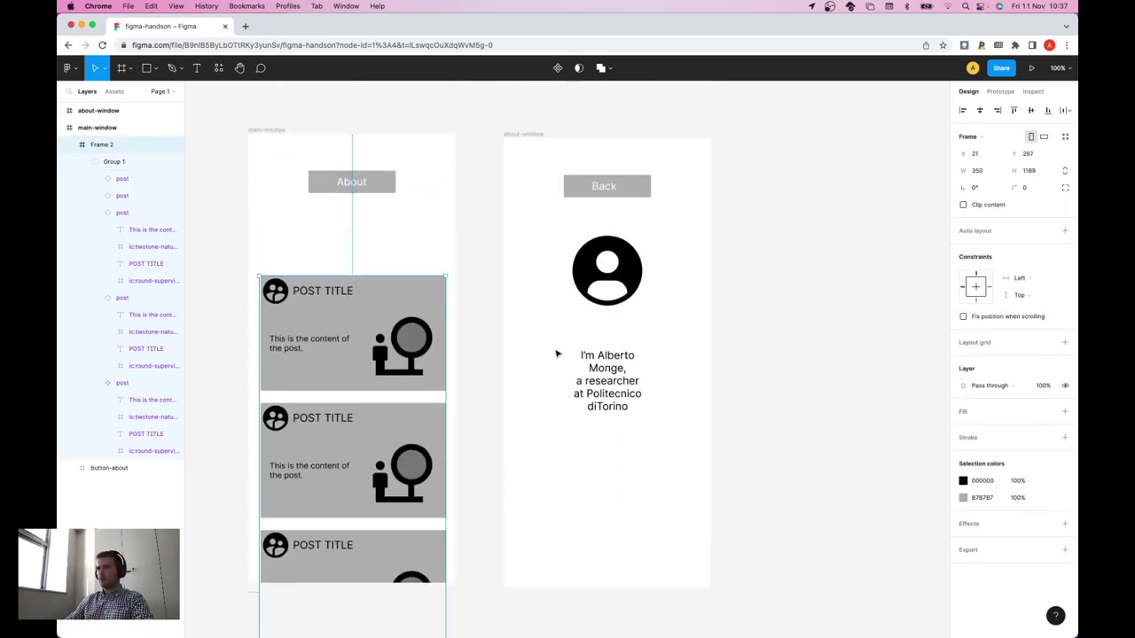
scroll(555, 353, "down", 5)
scroll(550, 353, "down", 1)
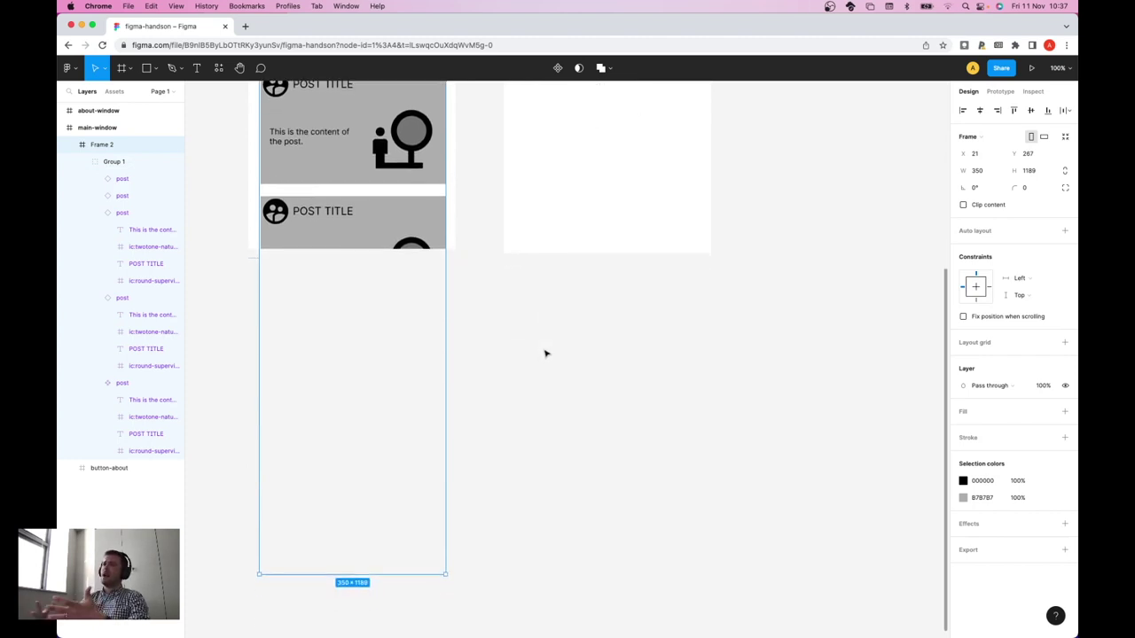
scroll(544, 355, "up", 1)
scroll(543, 356, "down", 1)
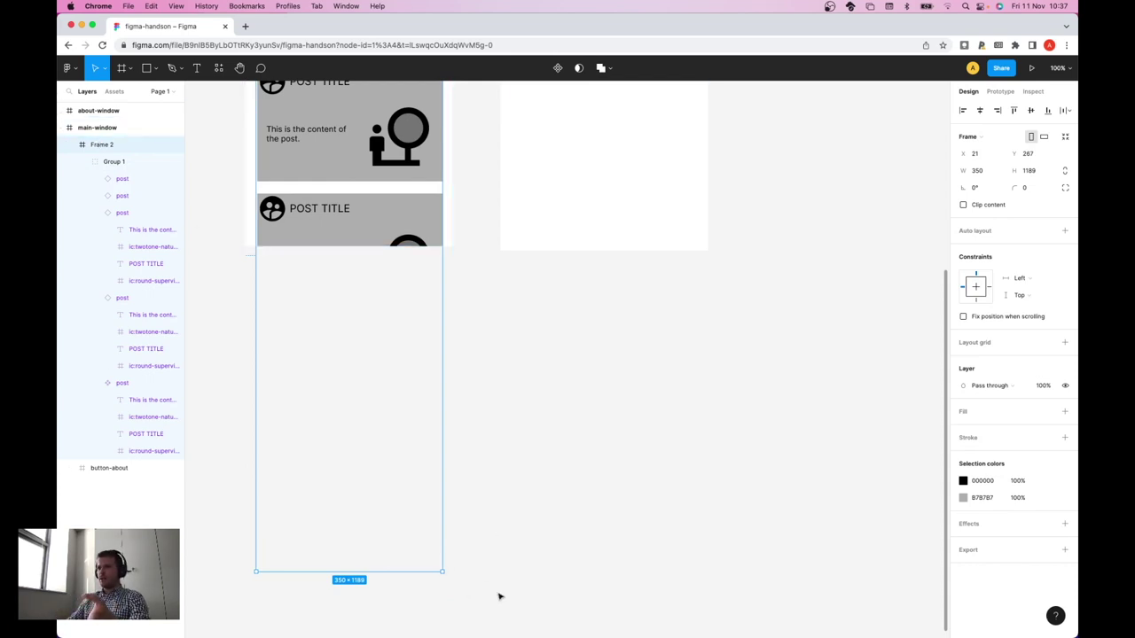
- Resize Frame 2 to 348×577 so it ends at main-window's bottom edge
left_click_drag(442, 572, 441, 246)
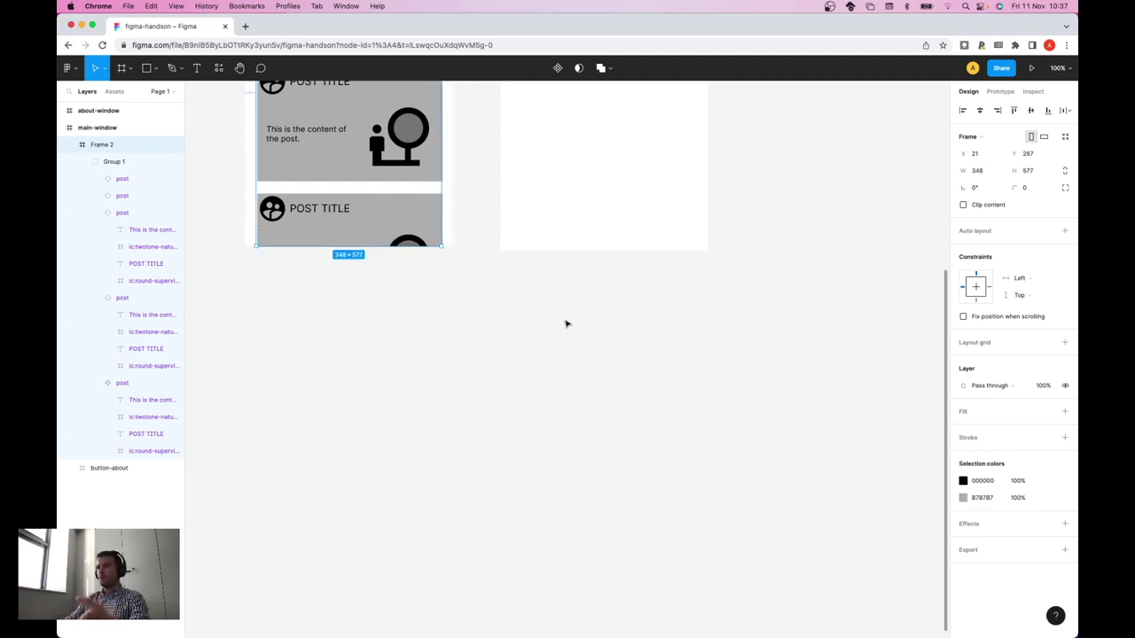
scroll(452, 303, "up", 5)
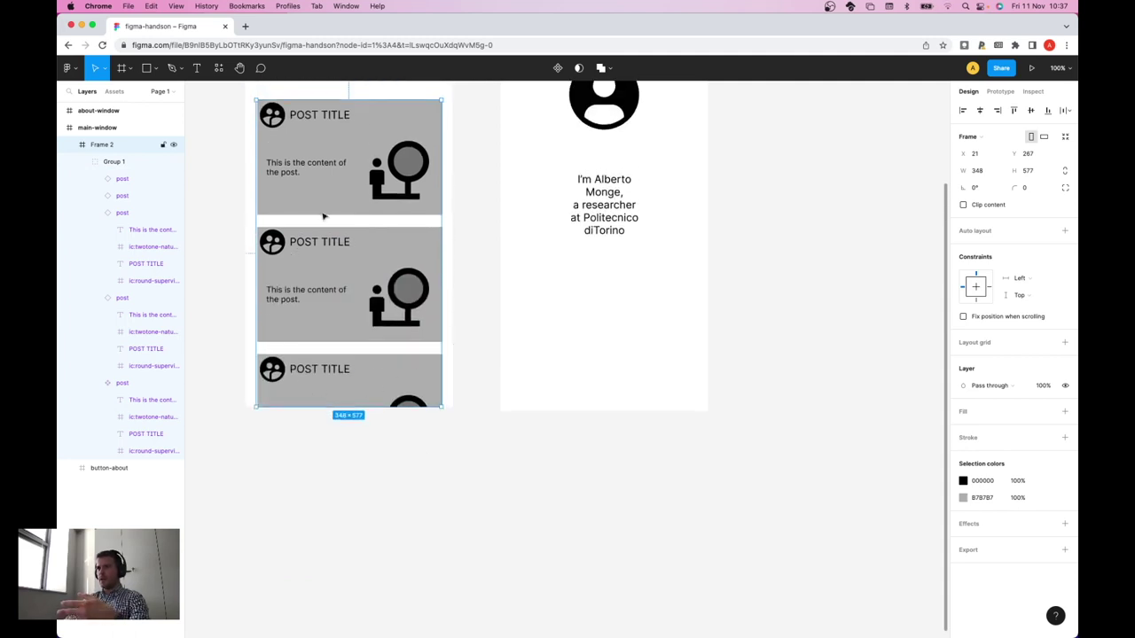
left_click(112, 161)
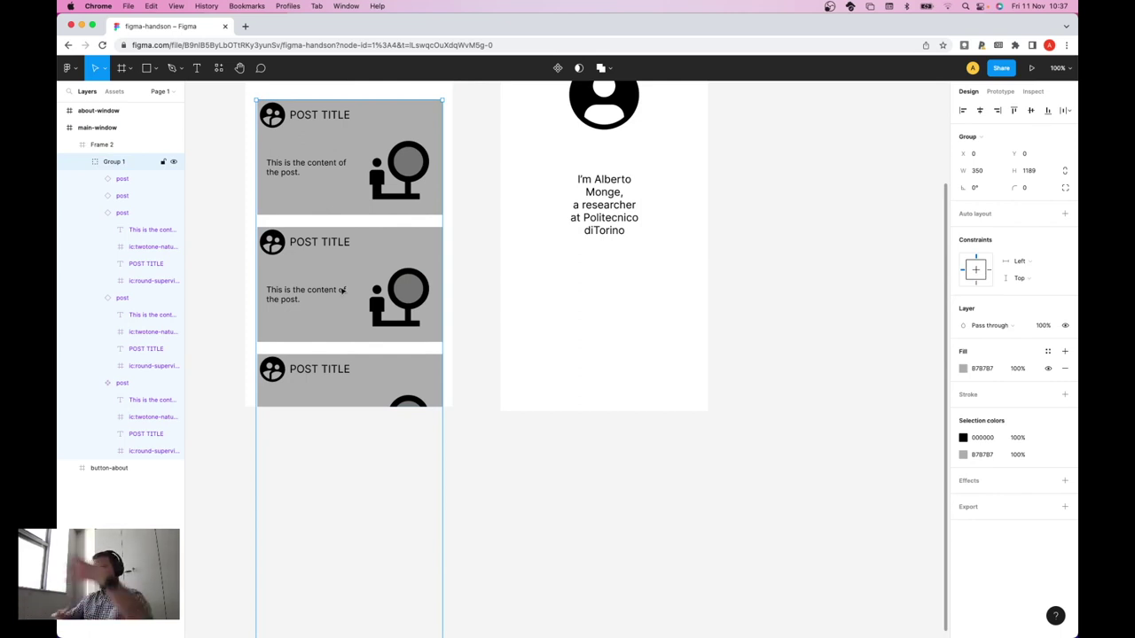
left_click(144, 147)
scroll(768, 534, "up", 5)
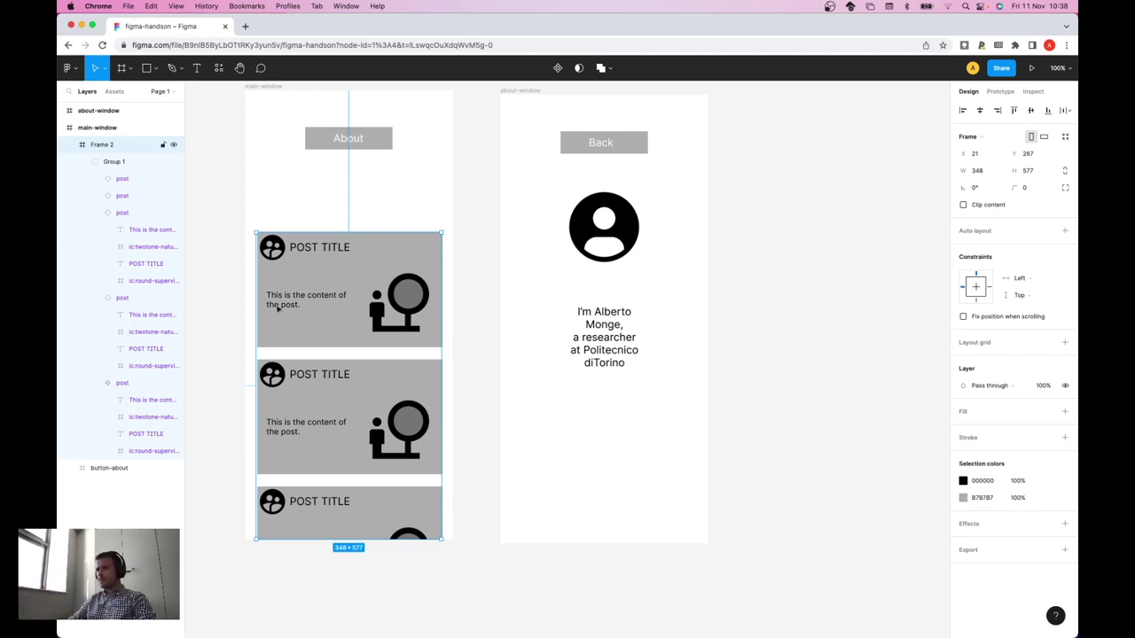
- Set Frame 2's prototype overflow scrolling to Vertical scrolling
left_click(999, 92)
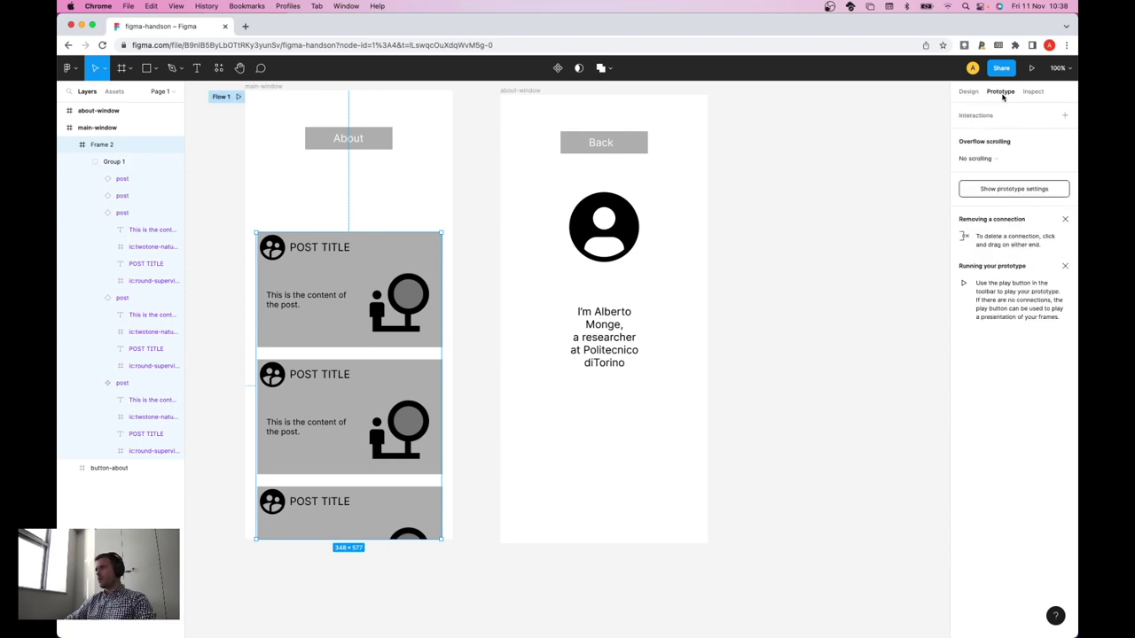
left_click(998, 159)
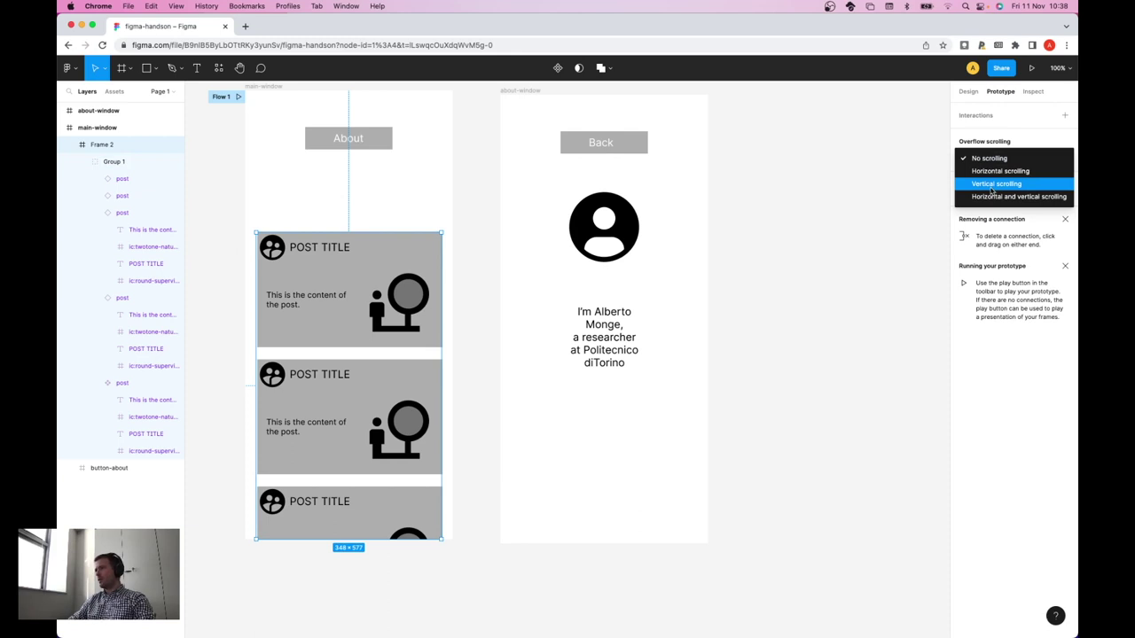
left_click(992, 184)
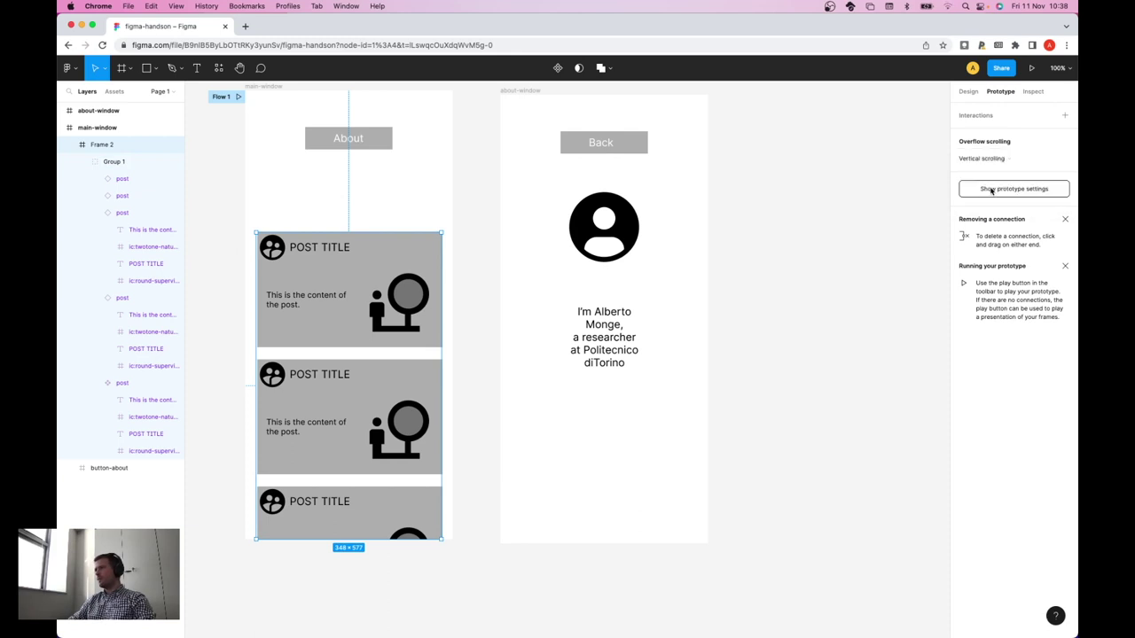
left_click(997, 160)
left_click(996, 171)
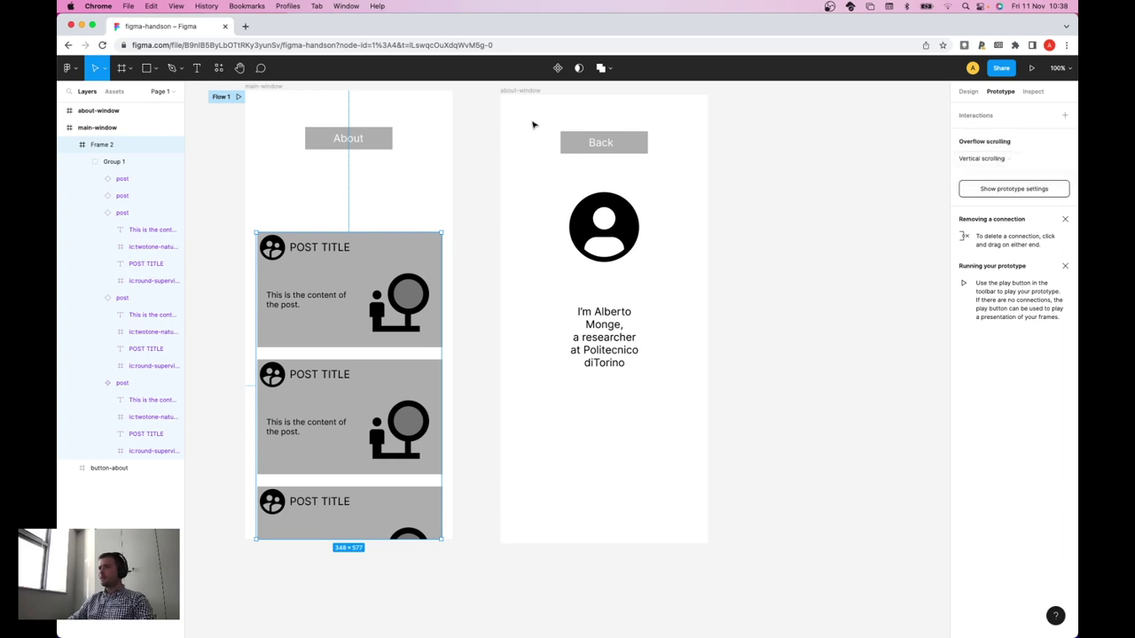
scroll(412, 140, "up", 3)
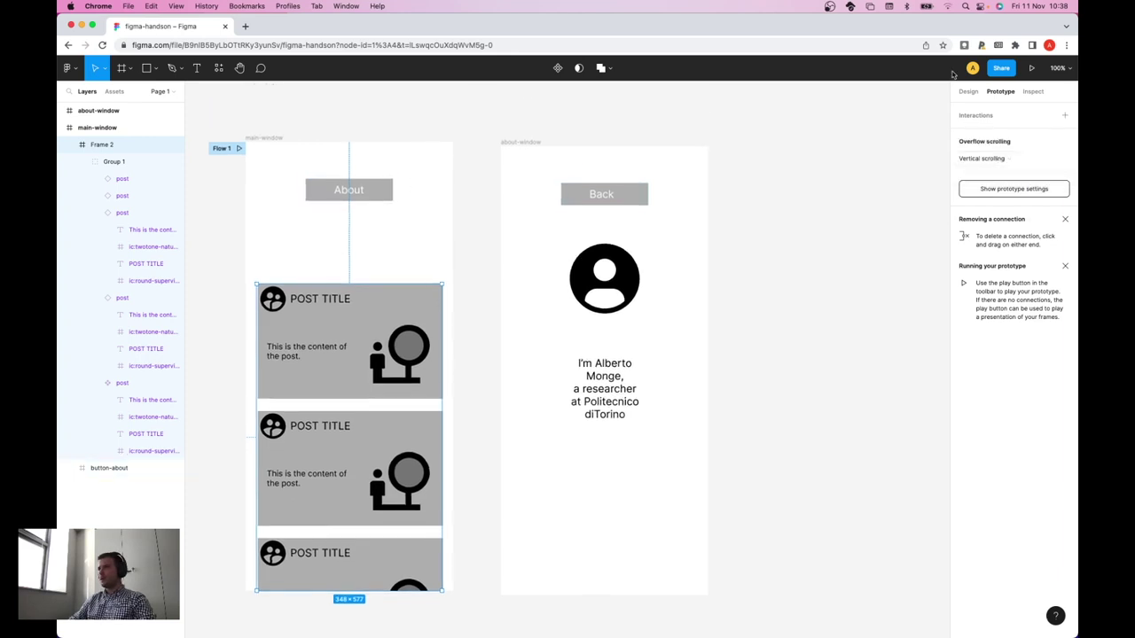
left_click(1028, 67)
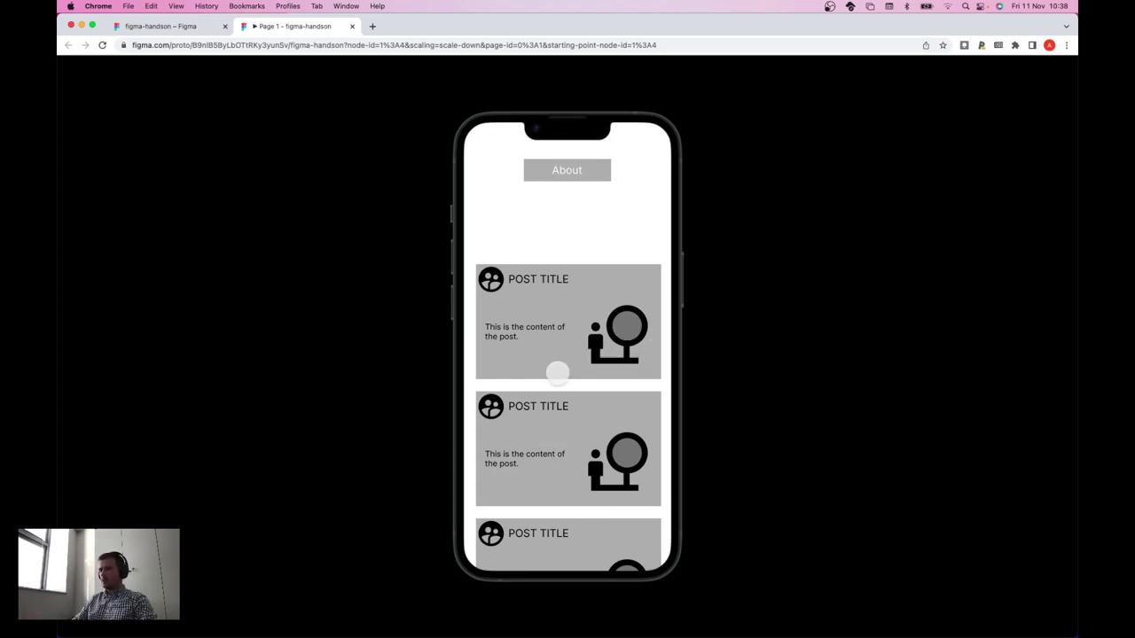
scroll(557, 373, "down", 5)
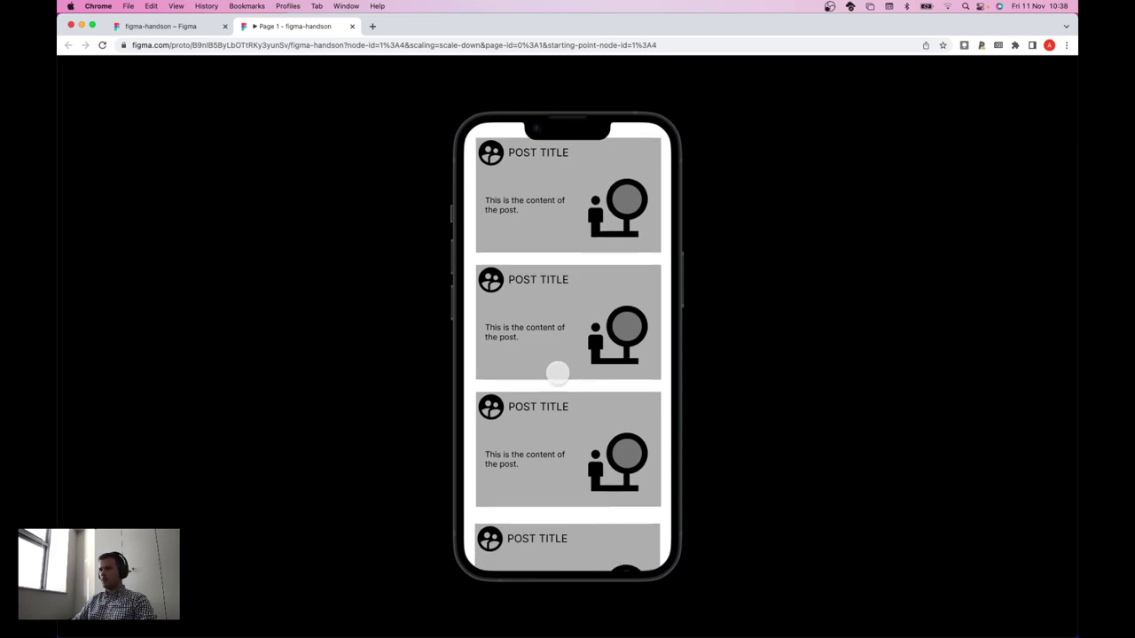
scroll(556, 373, "up", 3)
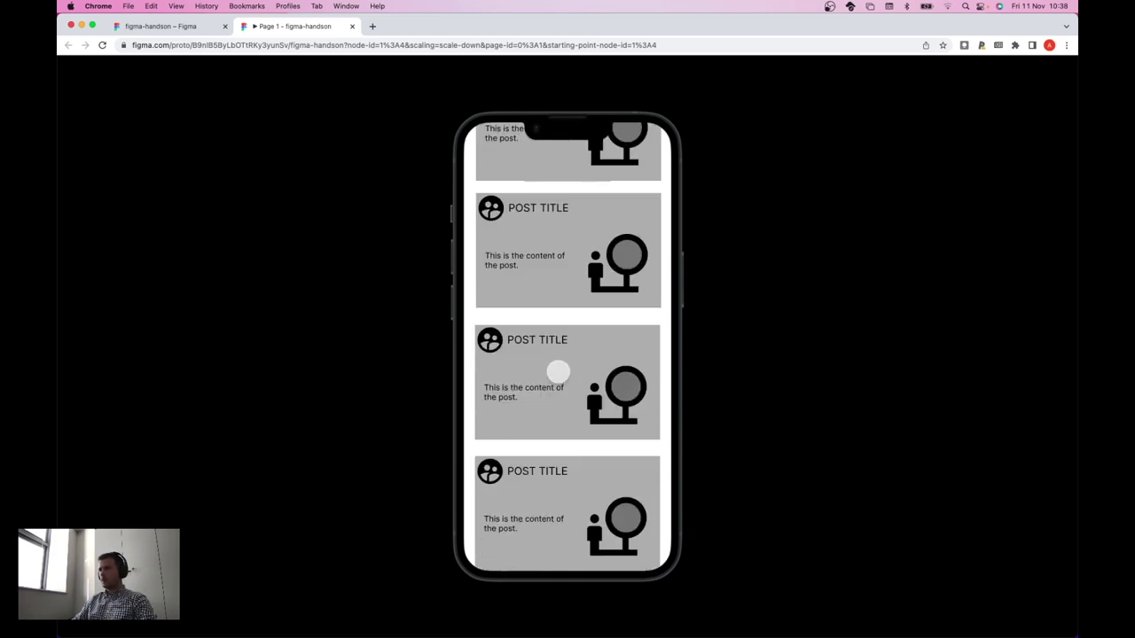
scroll(557, 373, "up", 2)
scroll(557, 374, "down", 5)
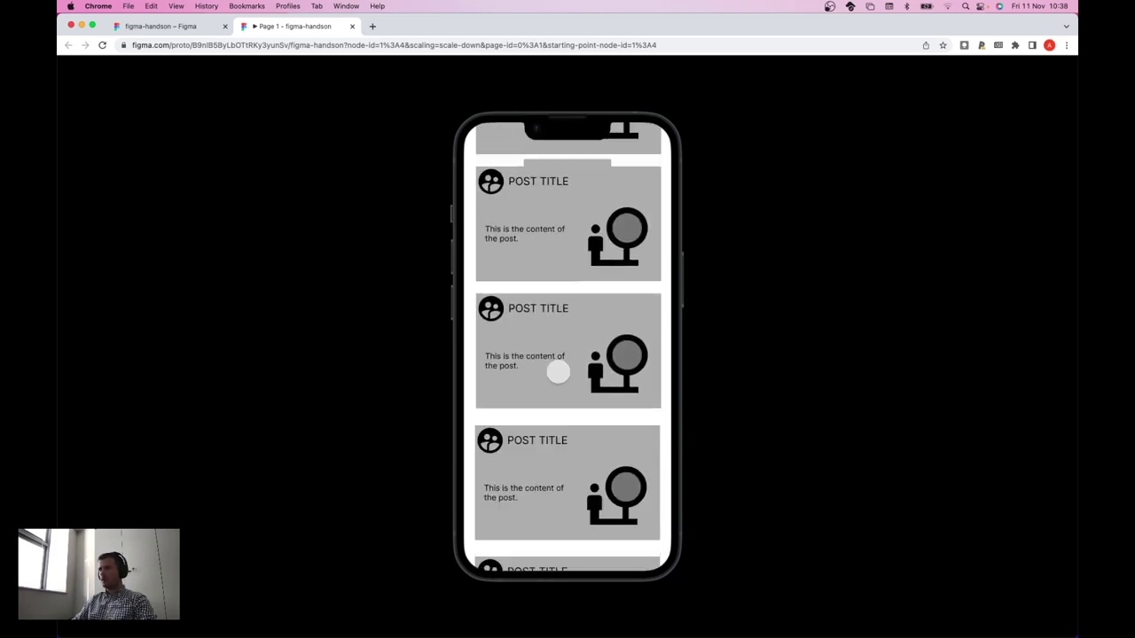
scroll(557, 373, "up", 3)
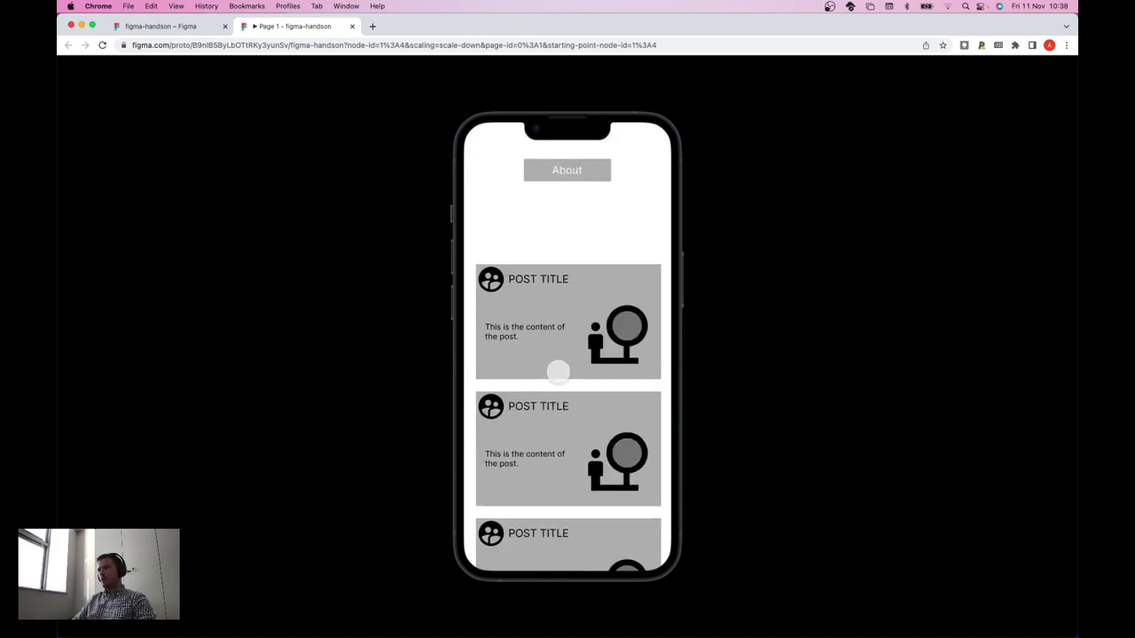
scroll(558, 373, "down", 1)
scroll(558, 372, "up", 1)
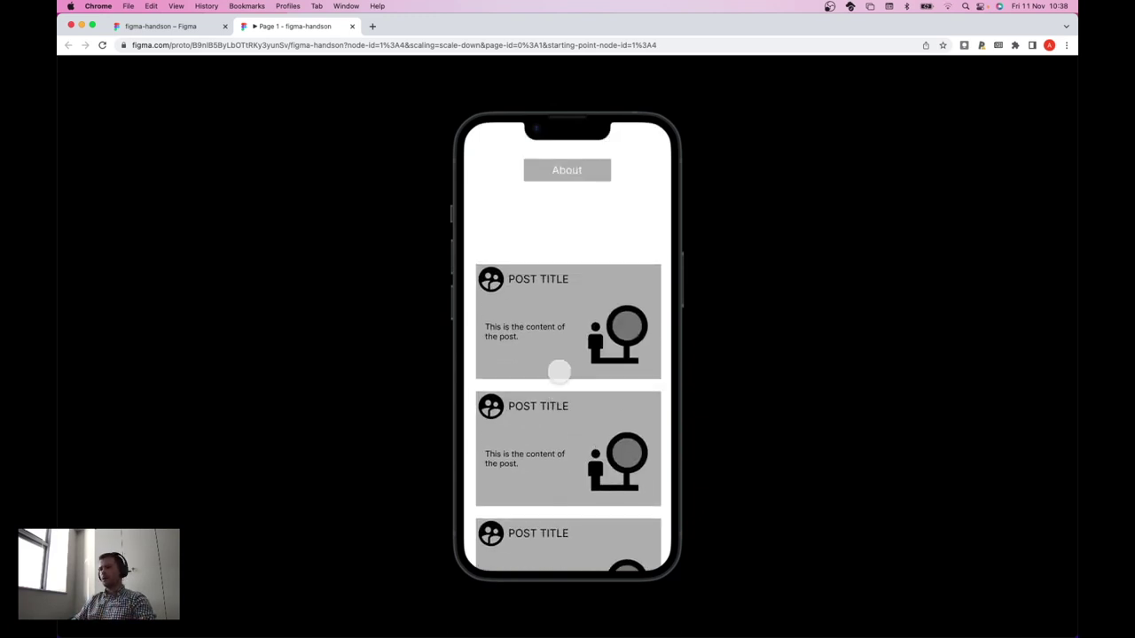
scroll(559, 371, "down", 4)
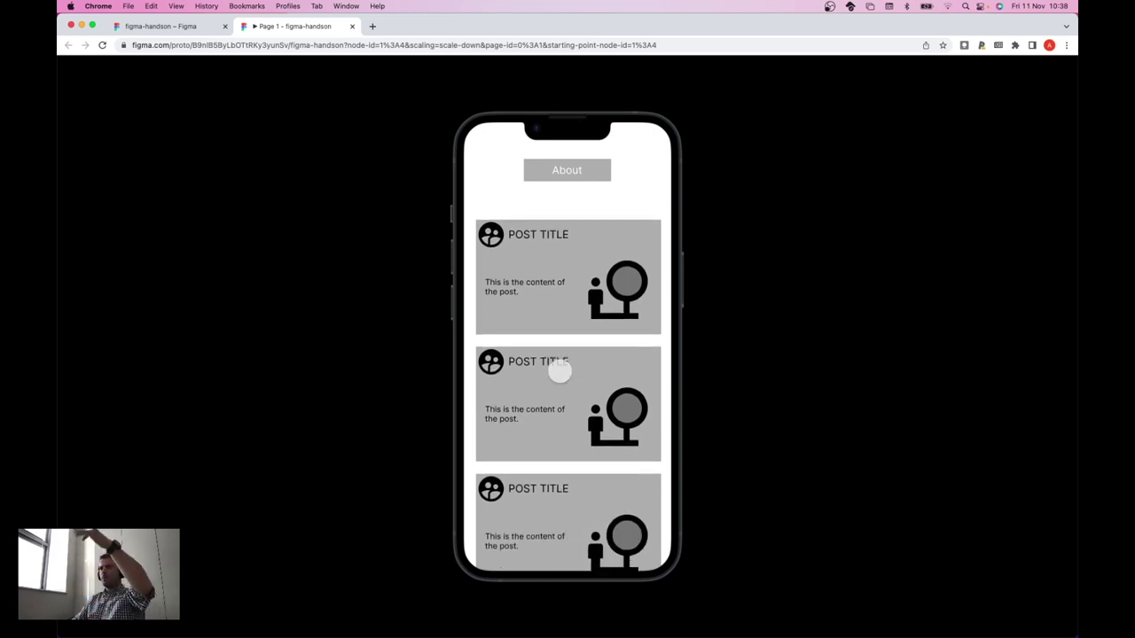
scroll(559, 370, "down", 2)
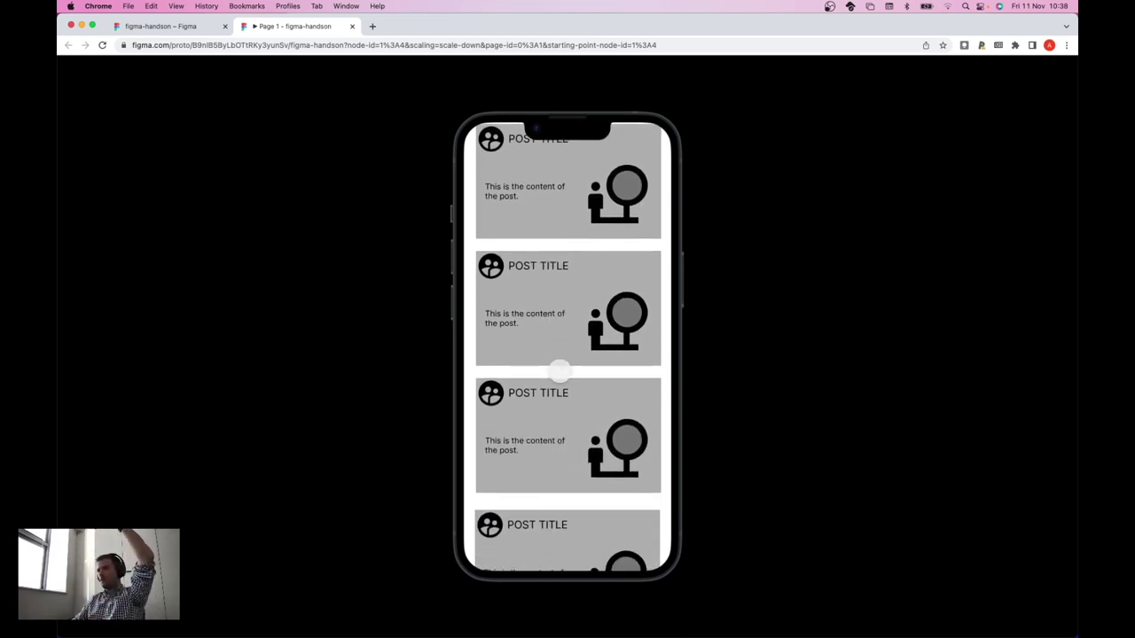
scroll(559, 370, "up", 5)
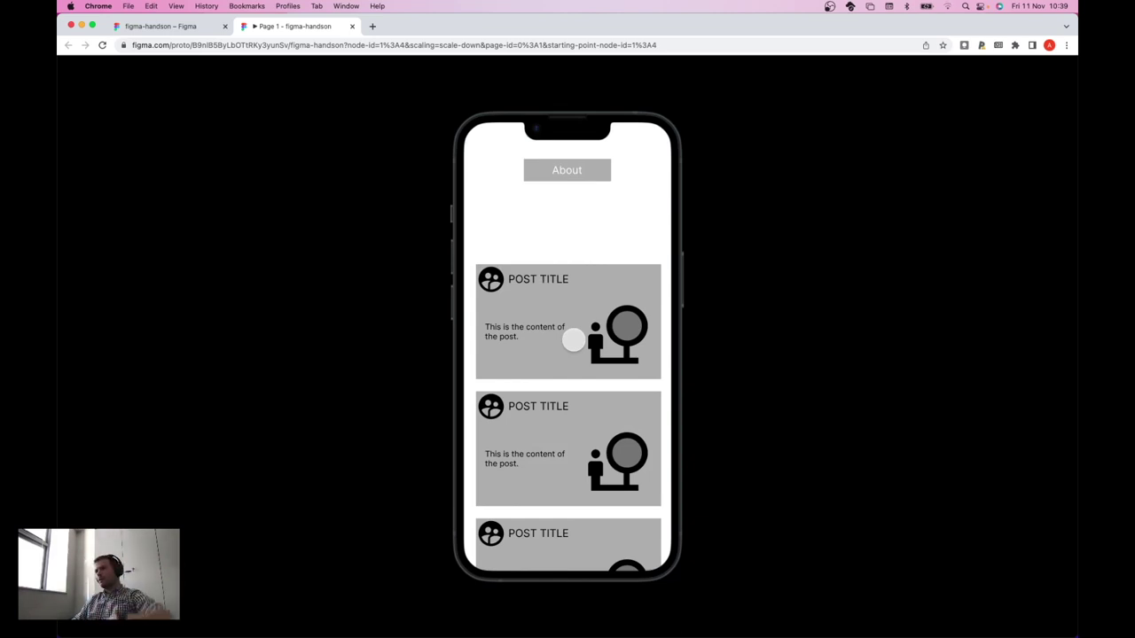
scroll(574, 339, "down", 2)
scroll(573, 339, "up", 2)
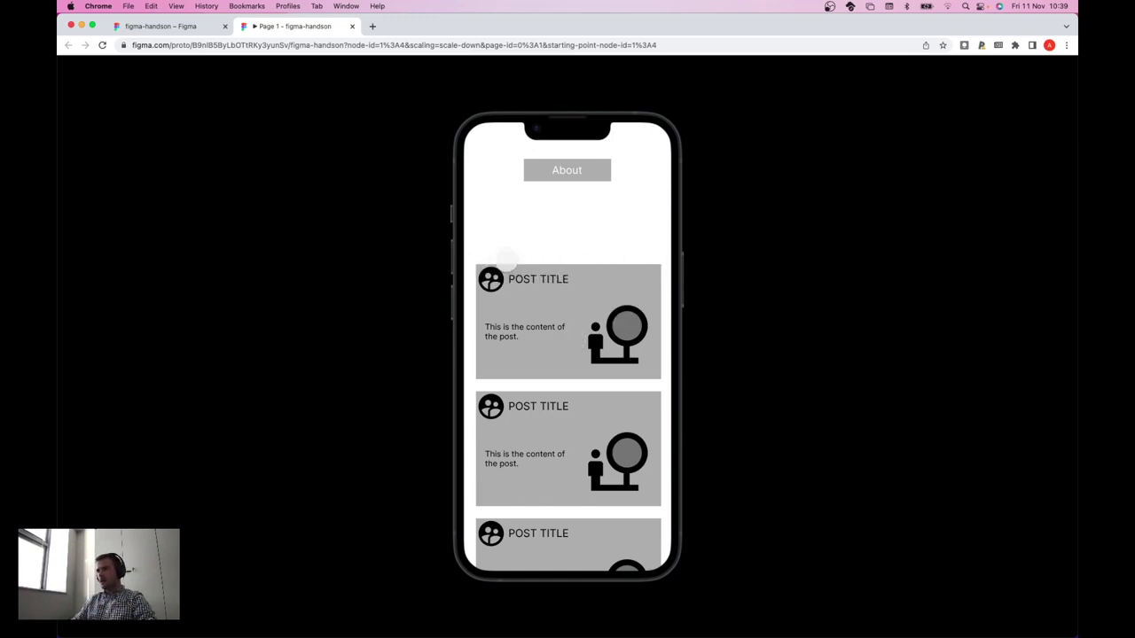
left_click(353, 27)
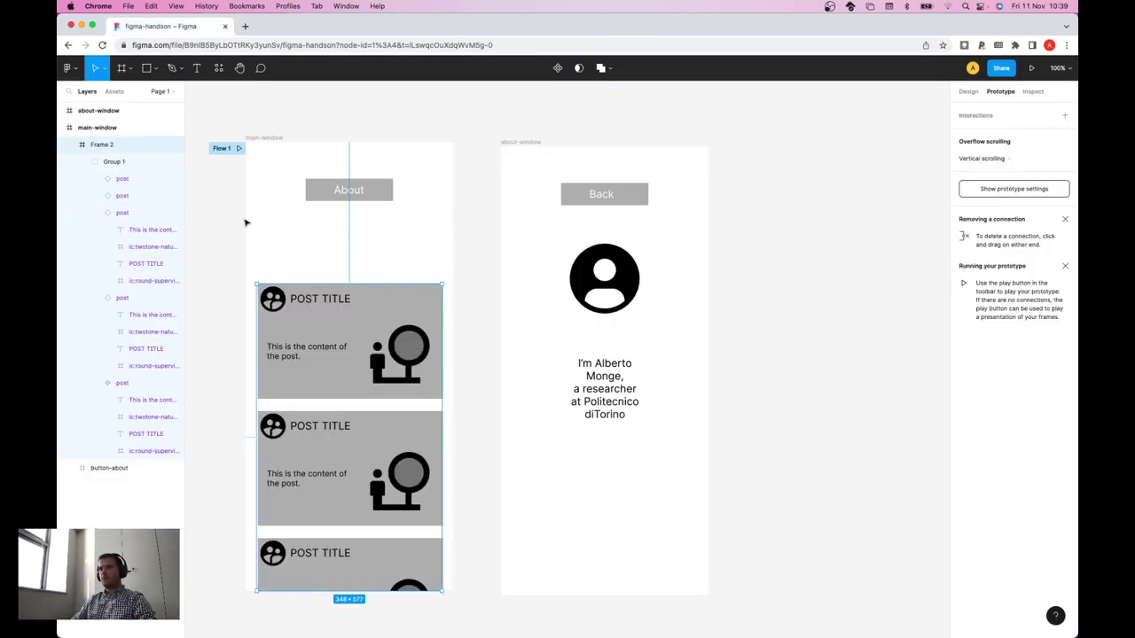
- Turn on Clip content for Frame 2 and launch the prototype preview
scroll(234, 209, "left", 2)
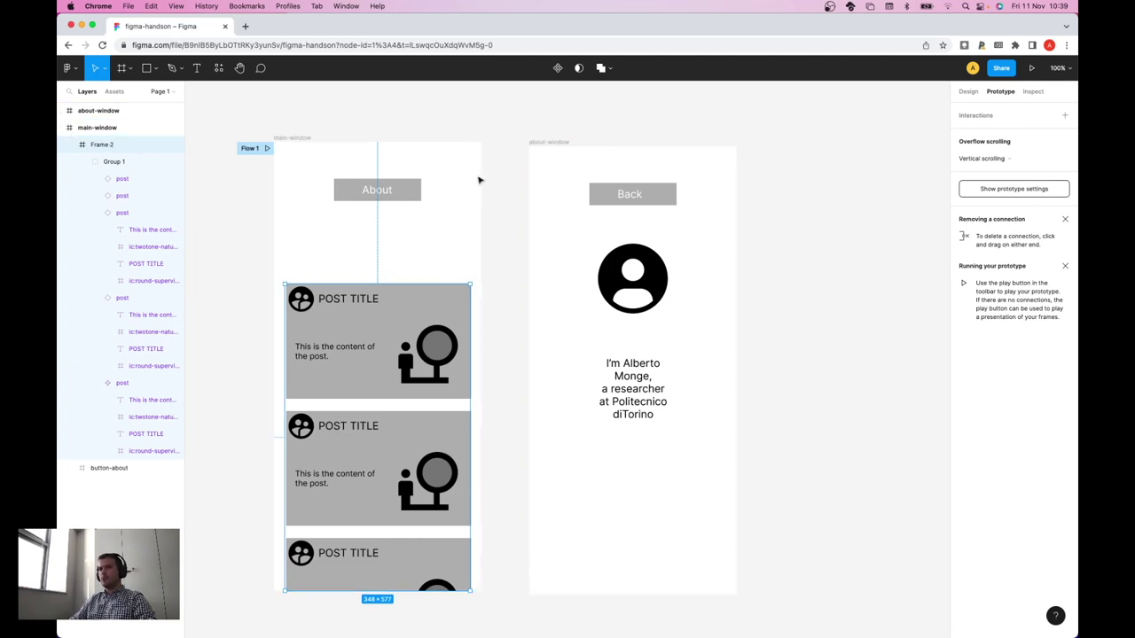
left_click(959, 92)
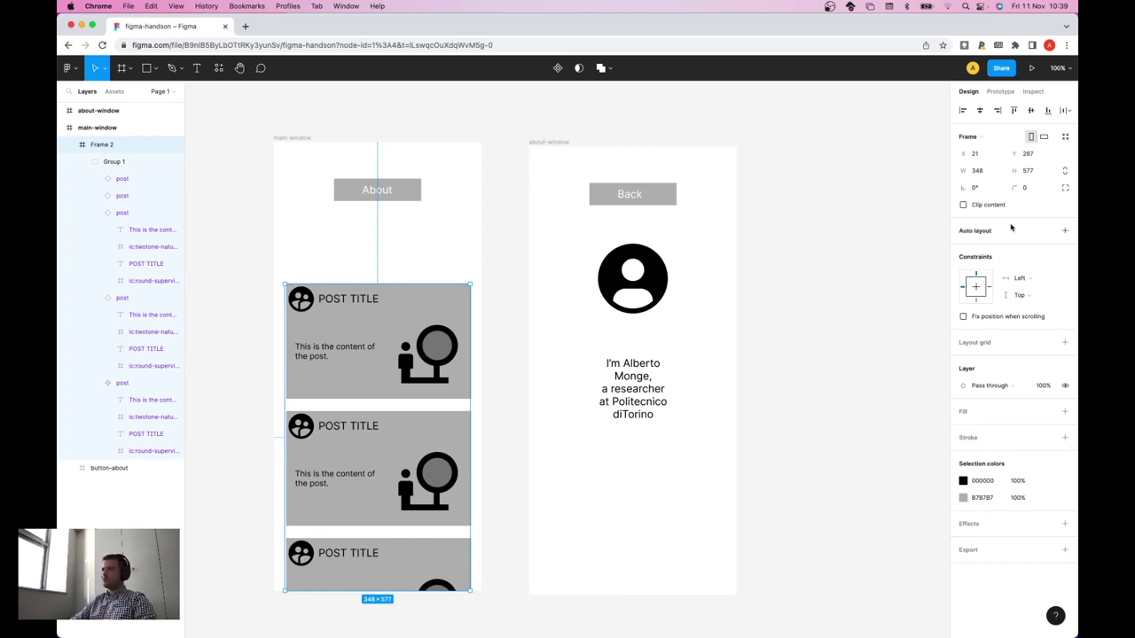
left_click(963, 205)
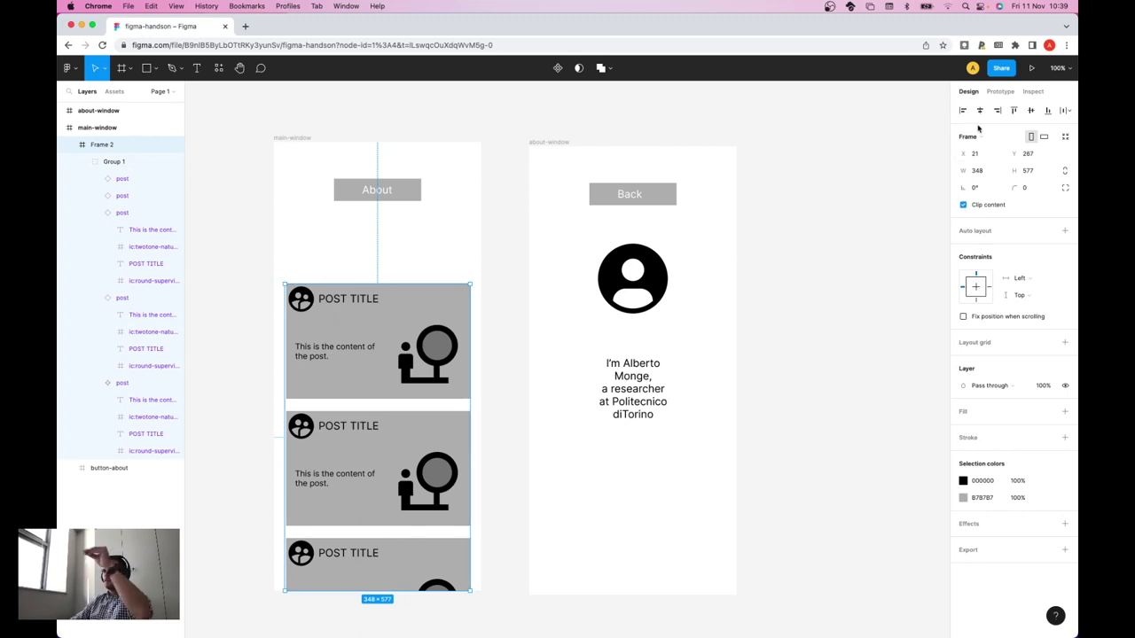
left_click(1031, 67)
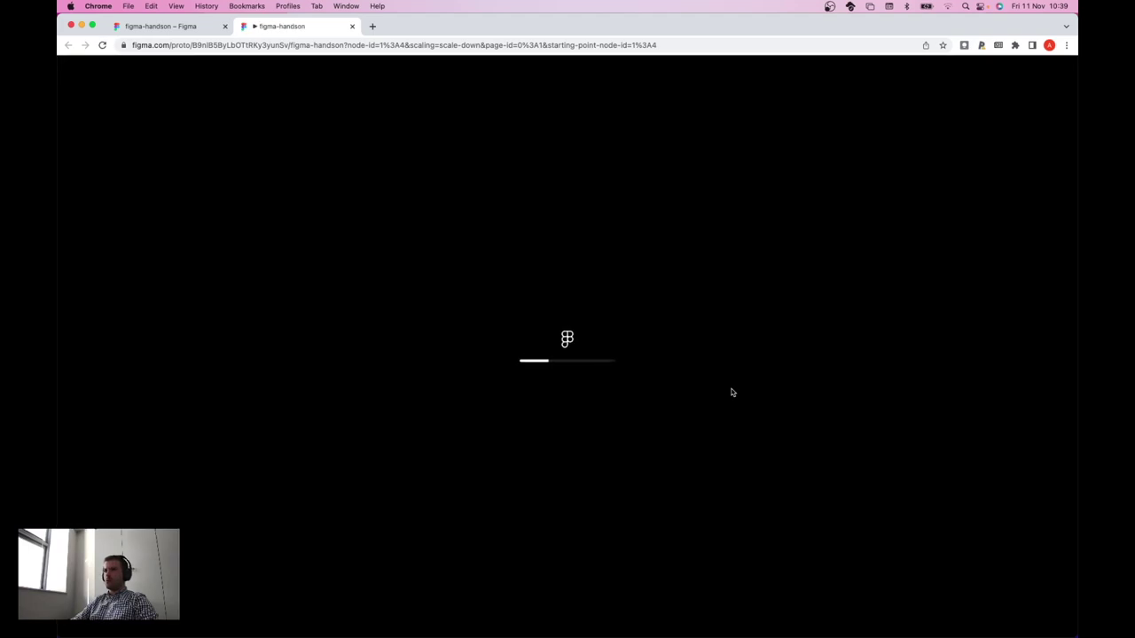
- Scroll the post list in the phone prototype, then close it and deselect in the editor
scroll(589, 433, "down", 1)
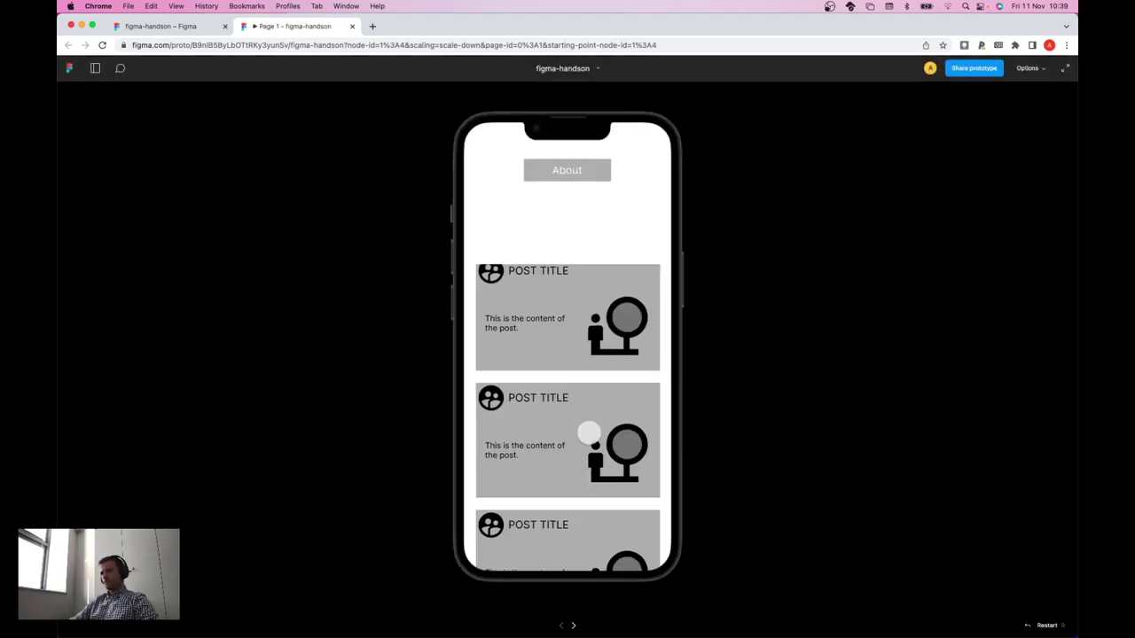
scroll(589, 433, "down", 3)
scroll(588, 433, "up", 3)
scroll(588, 432, "down", 3)
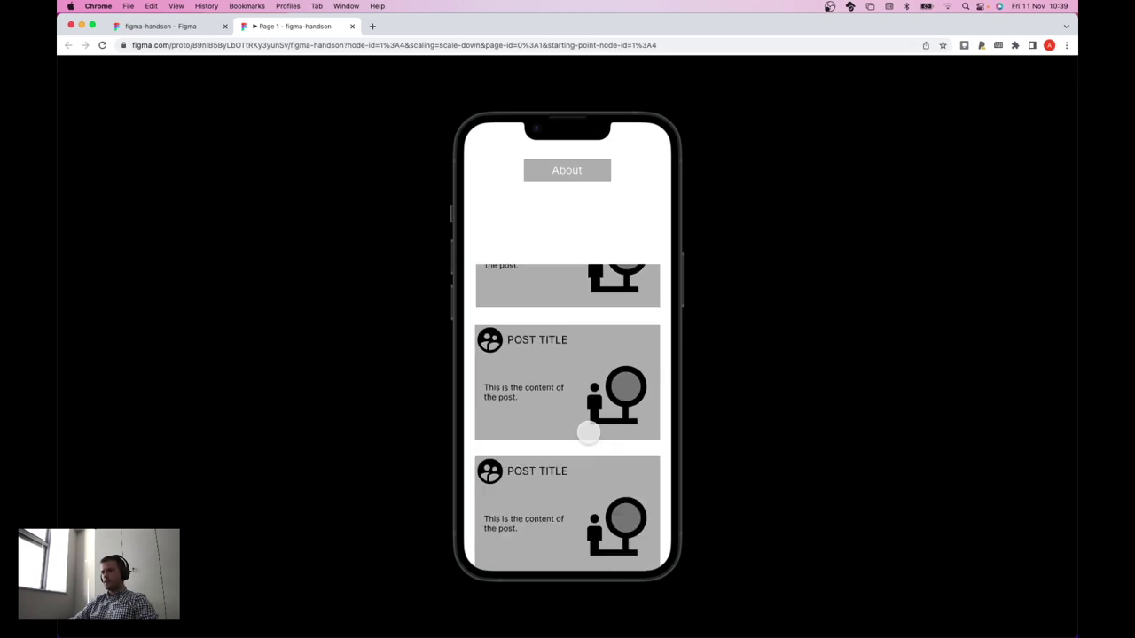
scroll(589, 433, "down", 5)
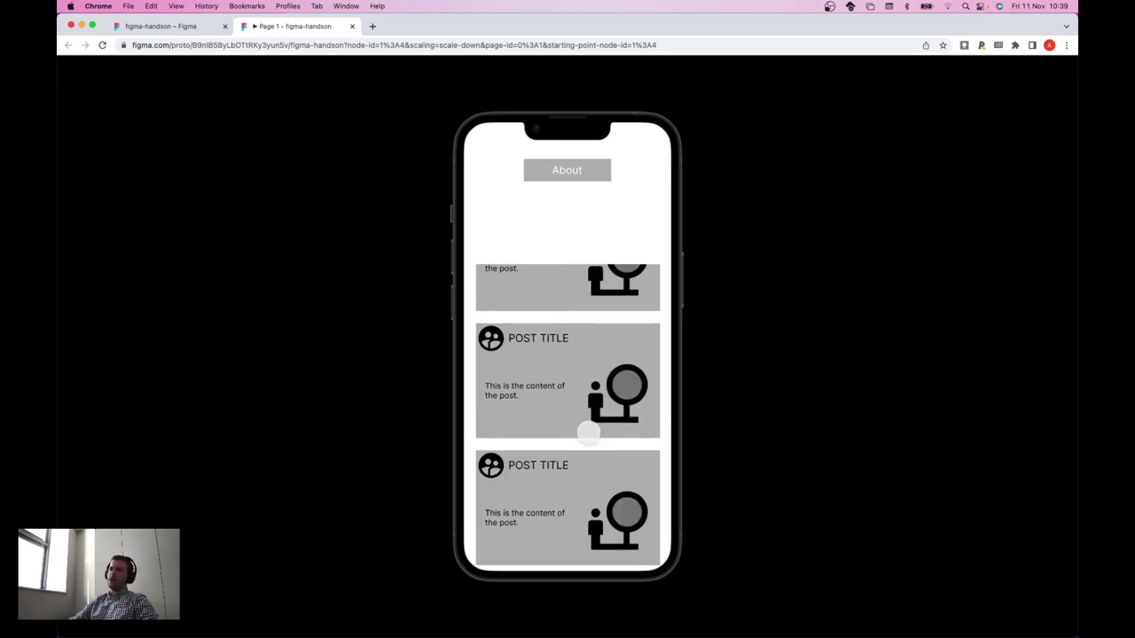
scroll(589, 433, "down", 5)
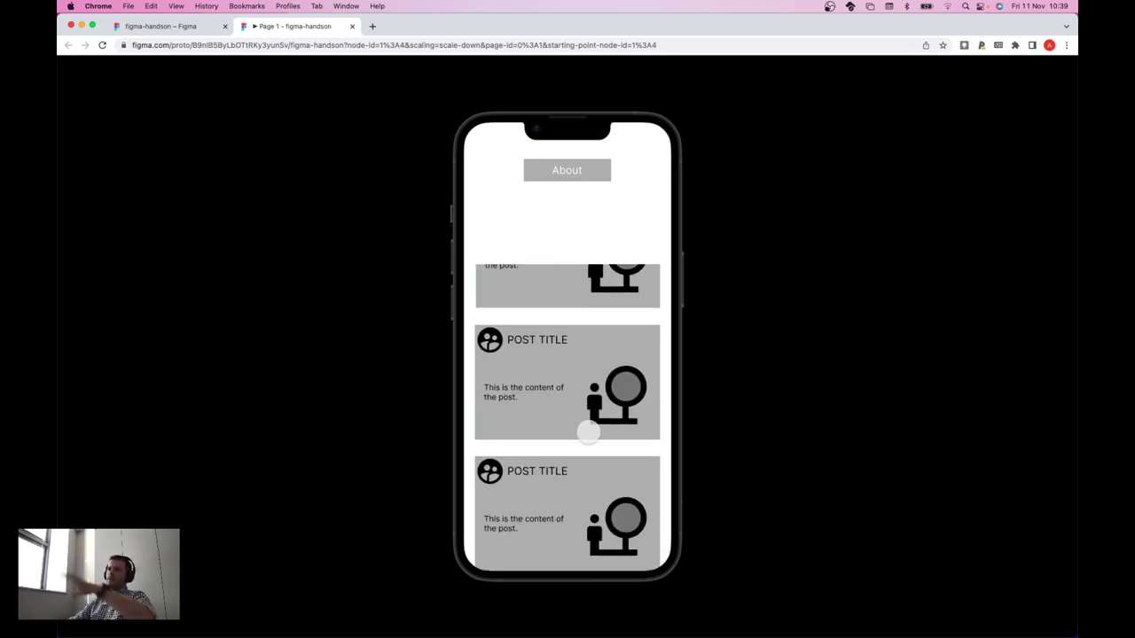
scroll(588, 433, "down", 2)
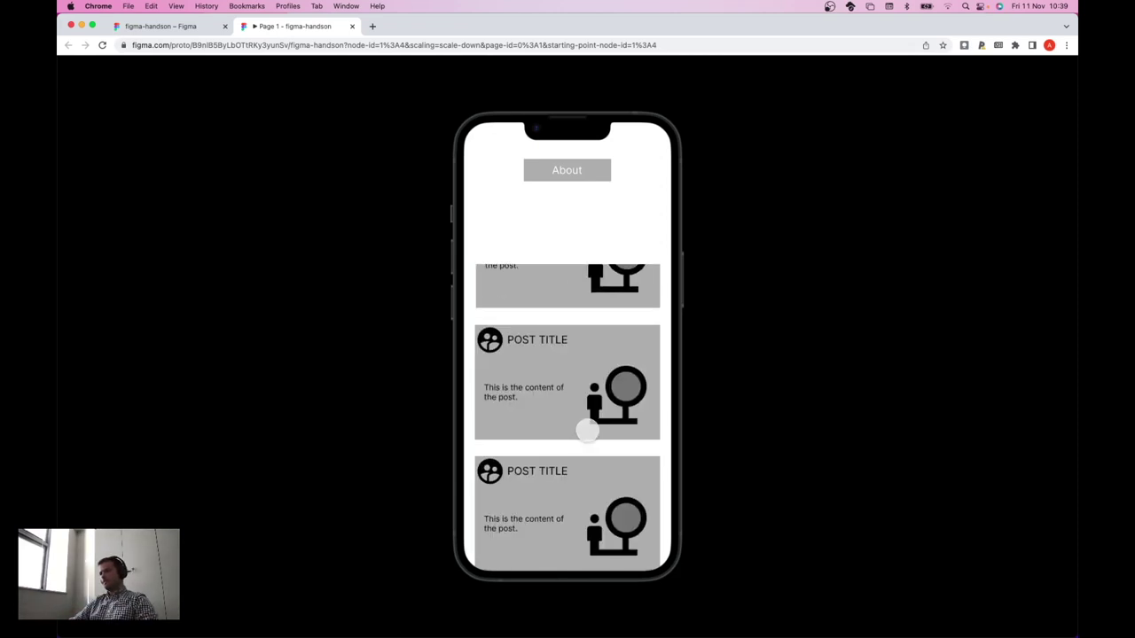
scroll(587, 432, "down", 5)
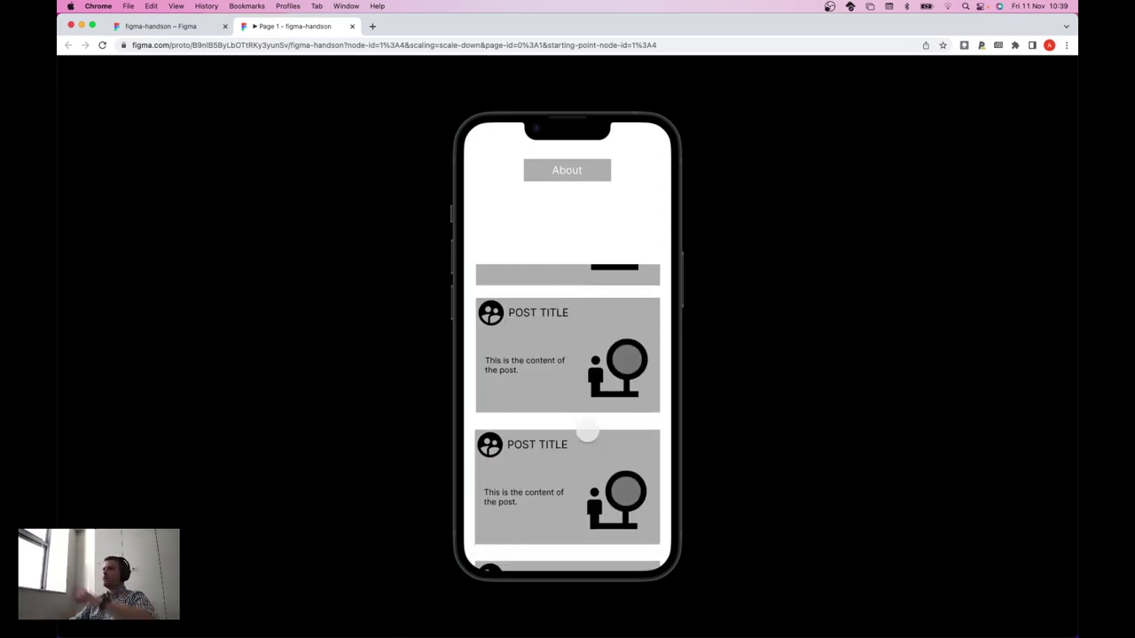
scroll(587, 431, "up", 5)
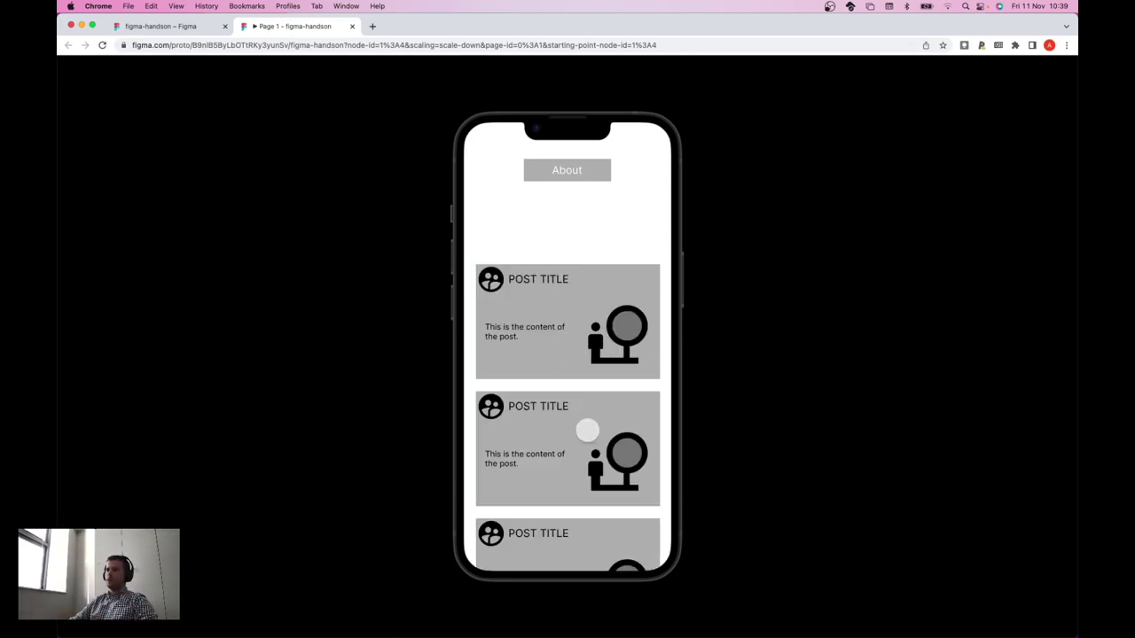
scroll(587, 431, "down", 3)
scroll(587, 431, "up", 3)
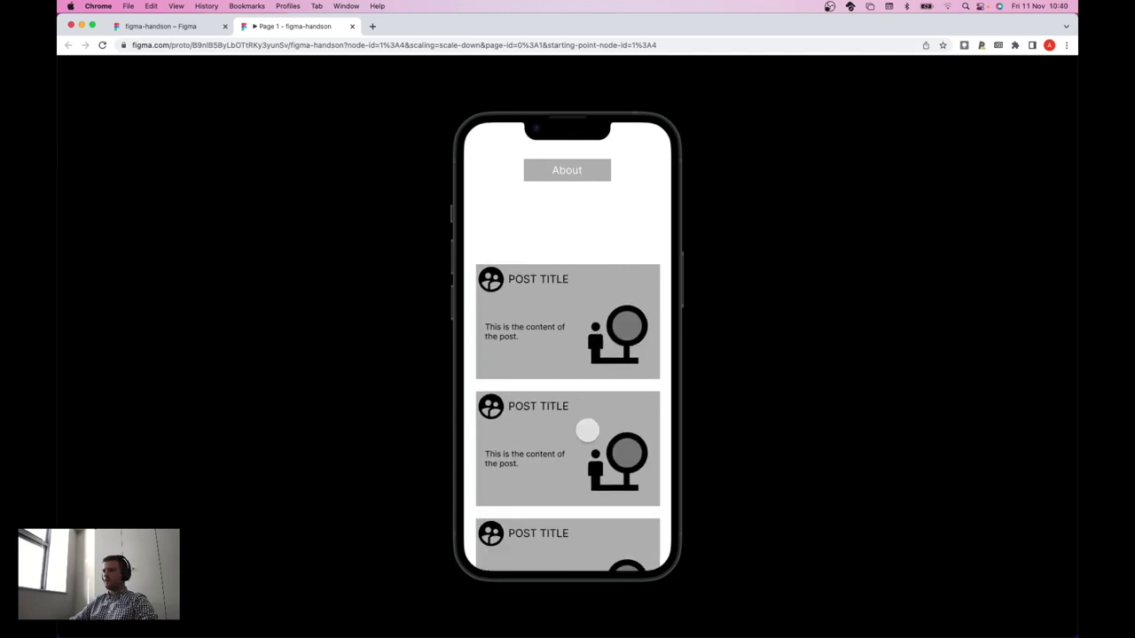
left_click(352, 25)
left_click(229, 250)
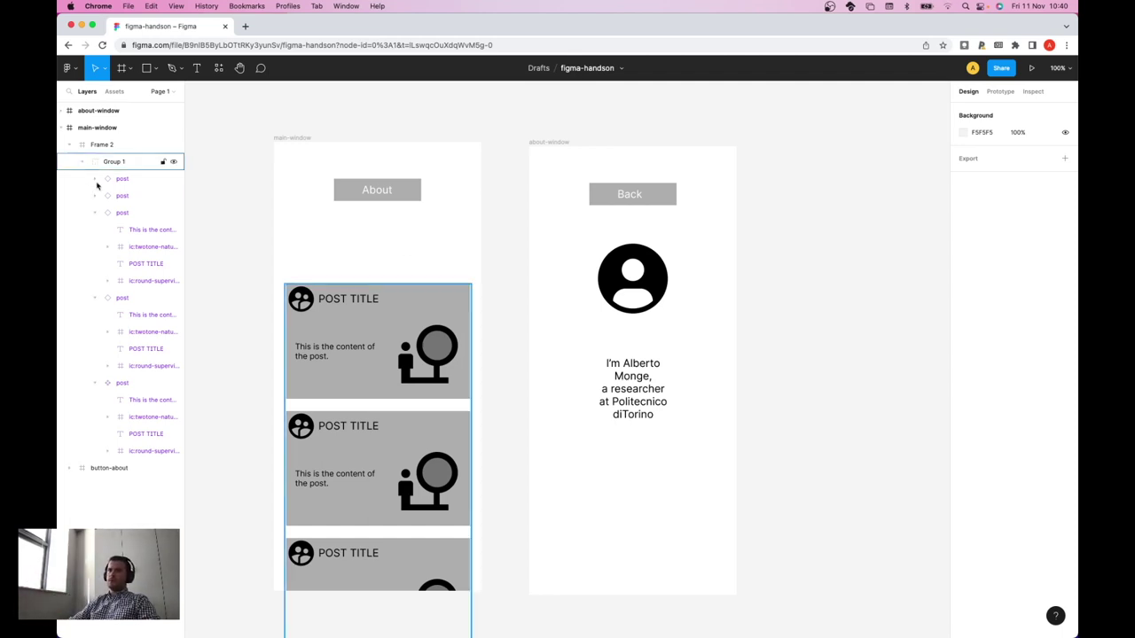
- Collapse Frame 2's post layers and select the main-window frame
left_click(72, 145)
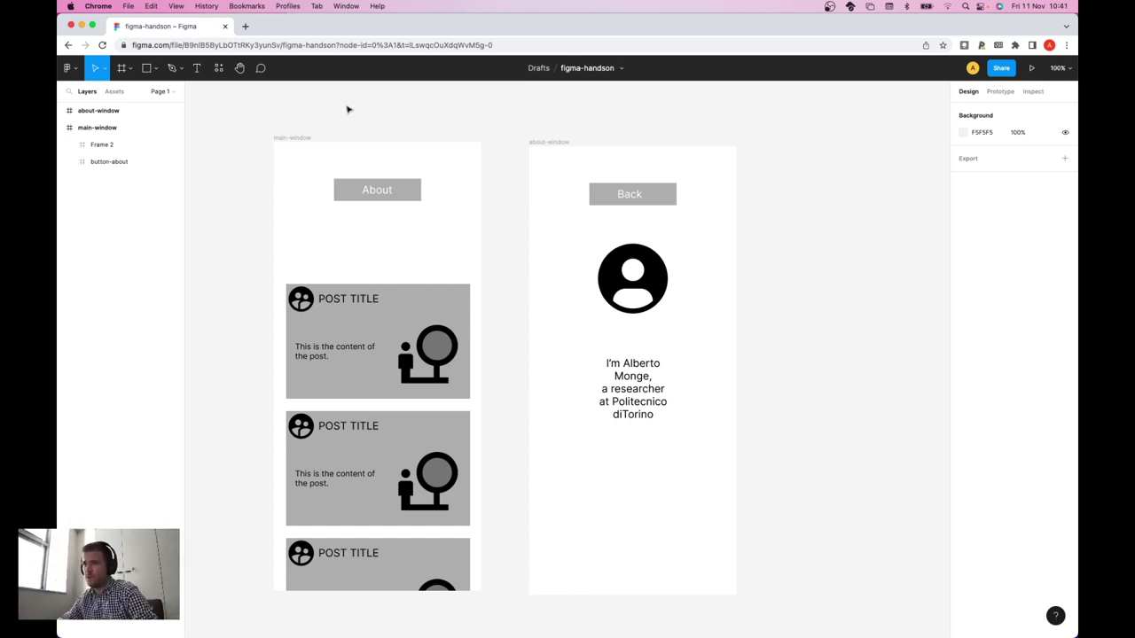
left_click(123, 128)
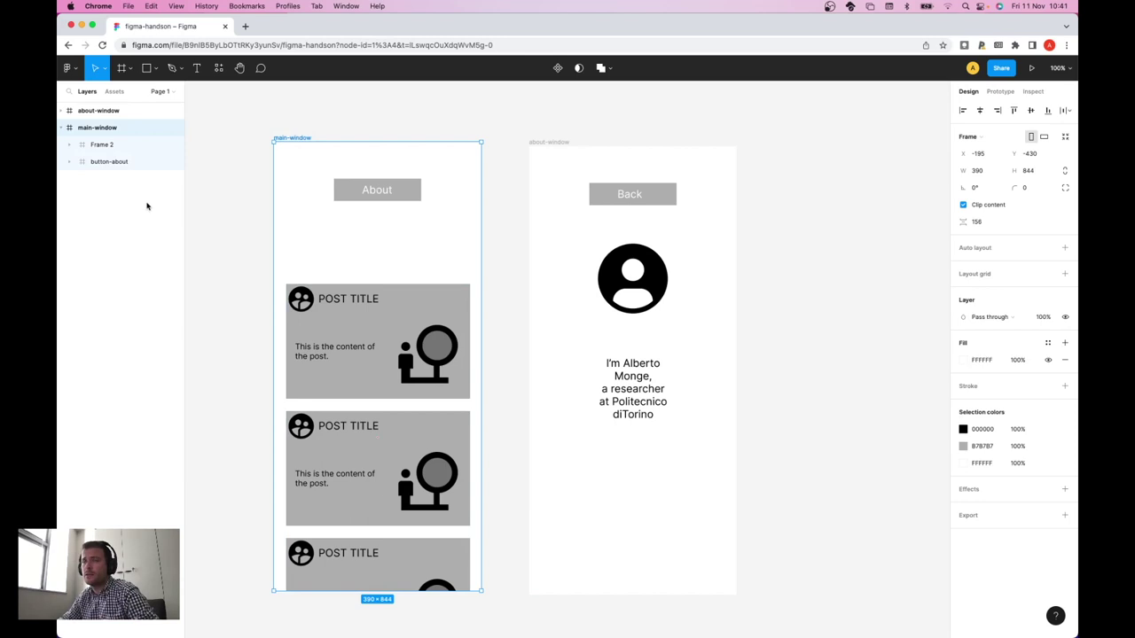
- Draw a 72×80 Frame 3 at X 24, Y 148 under the About button
left_click(121, 67)
left_click(131, 67)
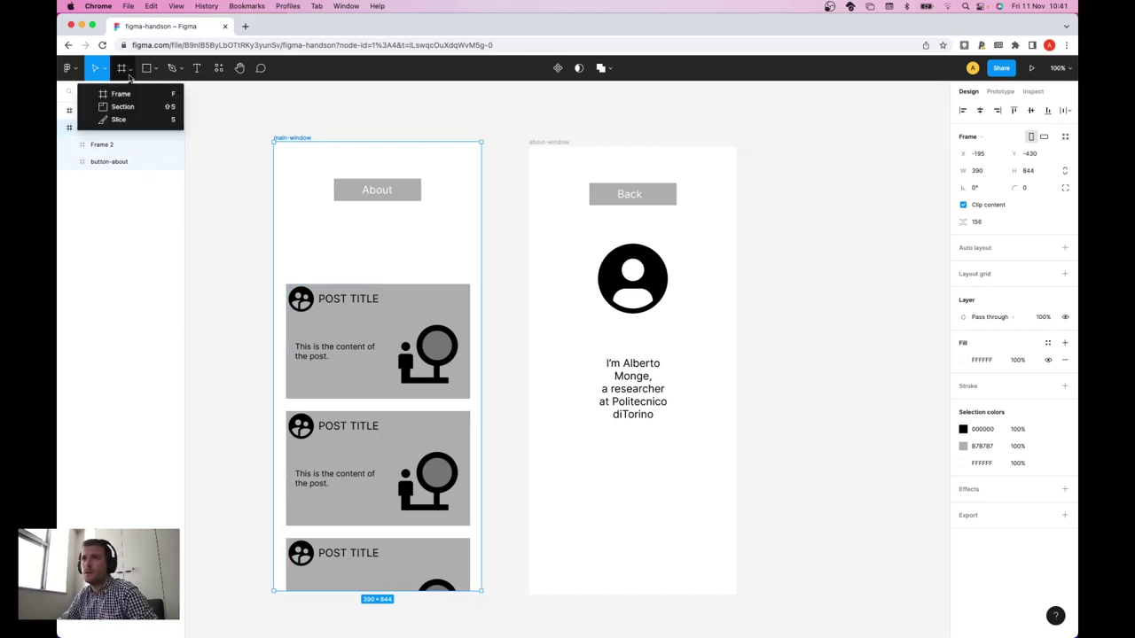
left_click(98, 90)
left_click_drag(286, 219, 324, 267)
left_click_drag(324, 265, 325, 263)
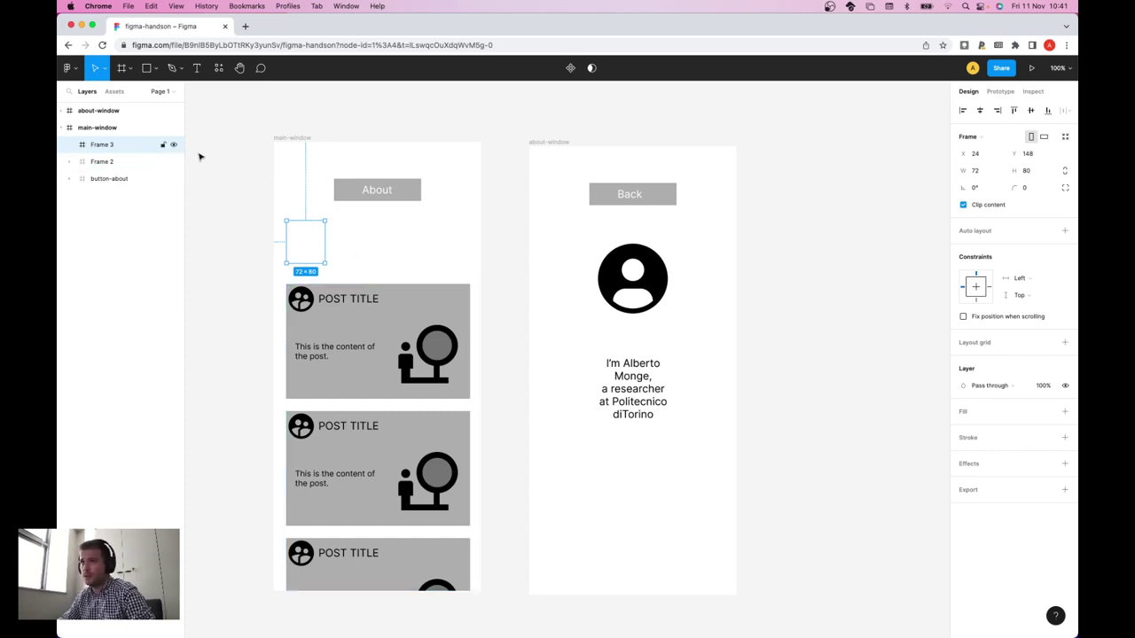
- Launch the Iconify plugin from the Plugins menu
left_click(70, 69)
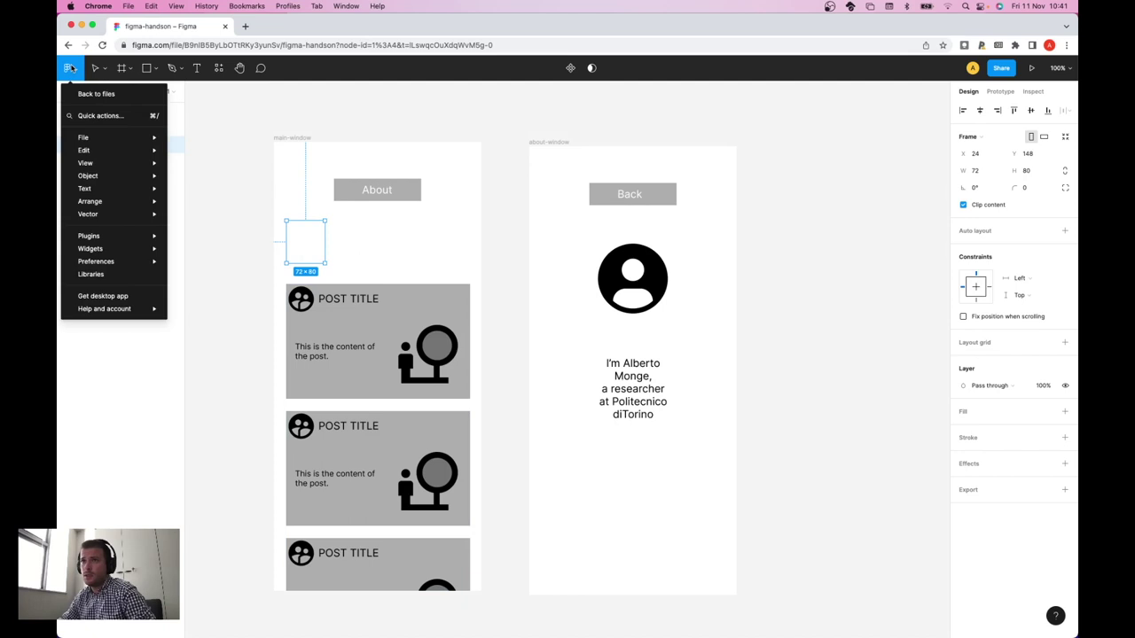
mouse_move(123, 182)
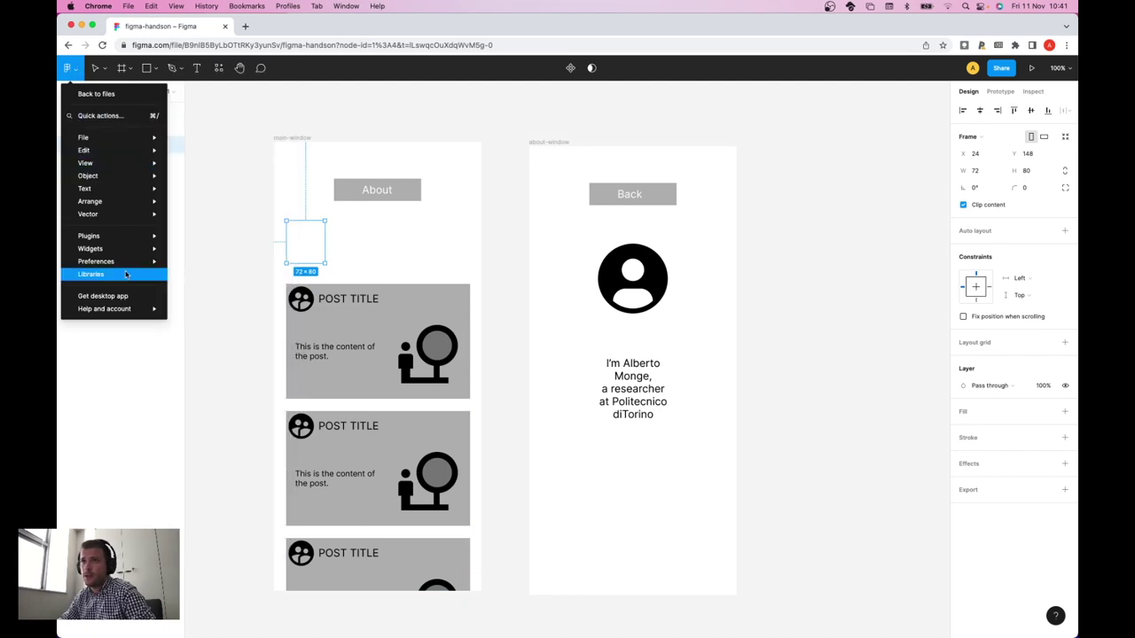
mouse_move(129, 236)
left_click(188, 248)
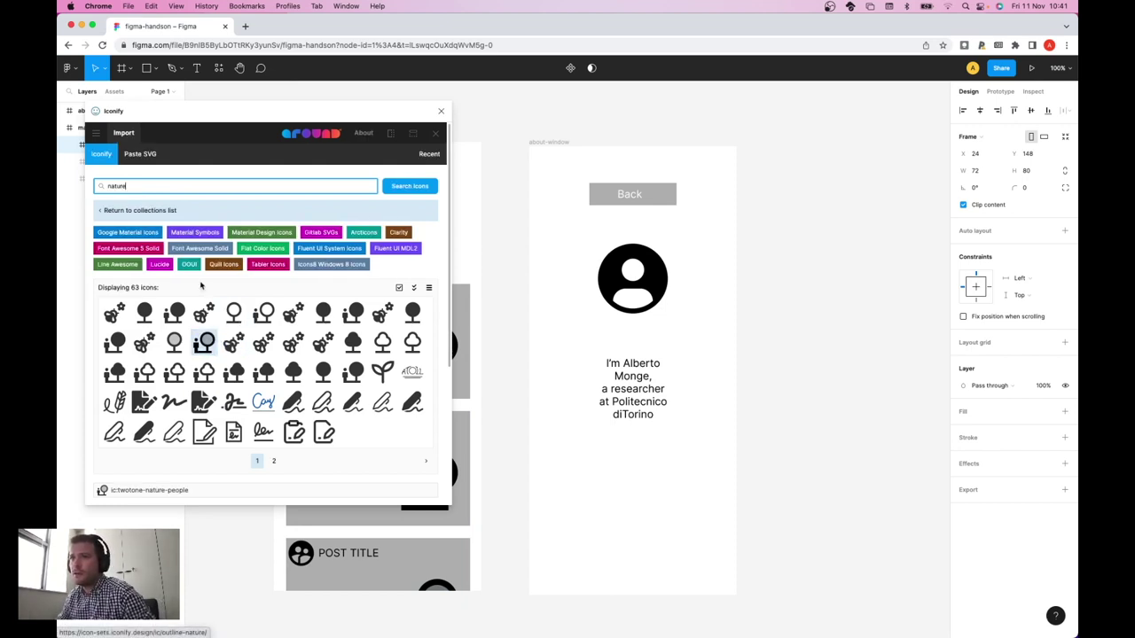
- Search 'user', import bx:user-circle into Frame 3, and resize it to 43×43
double_click(135, 185)
type("user")
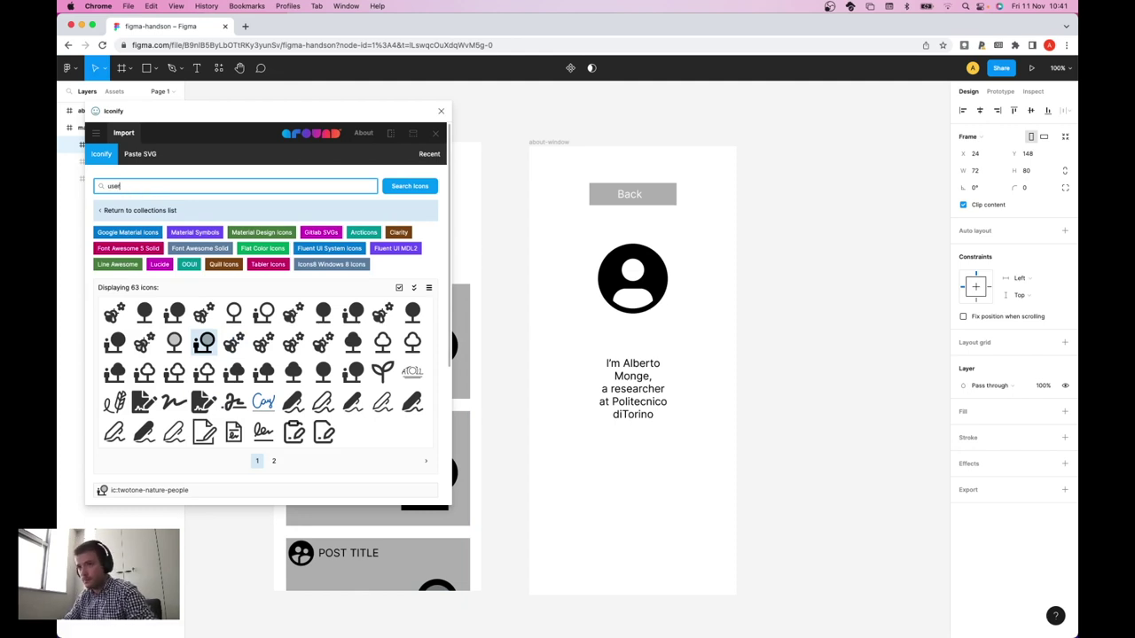
key("Return")
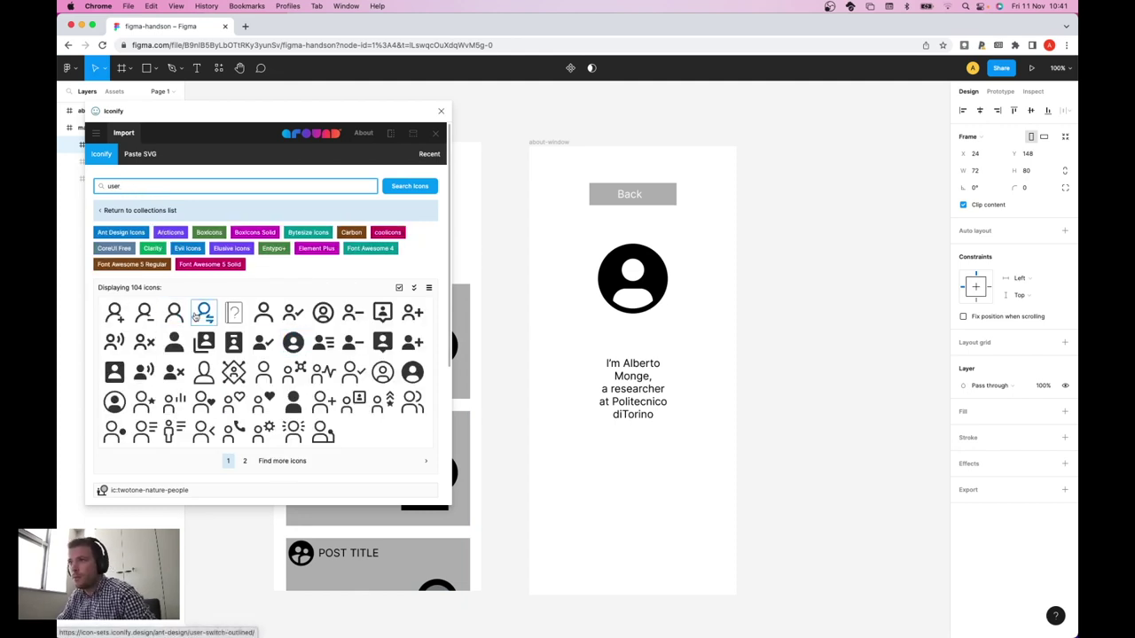
left_click(323, 312)
scroll(346, 369, "down", 5)
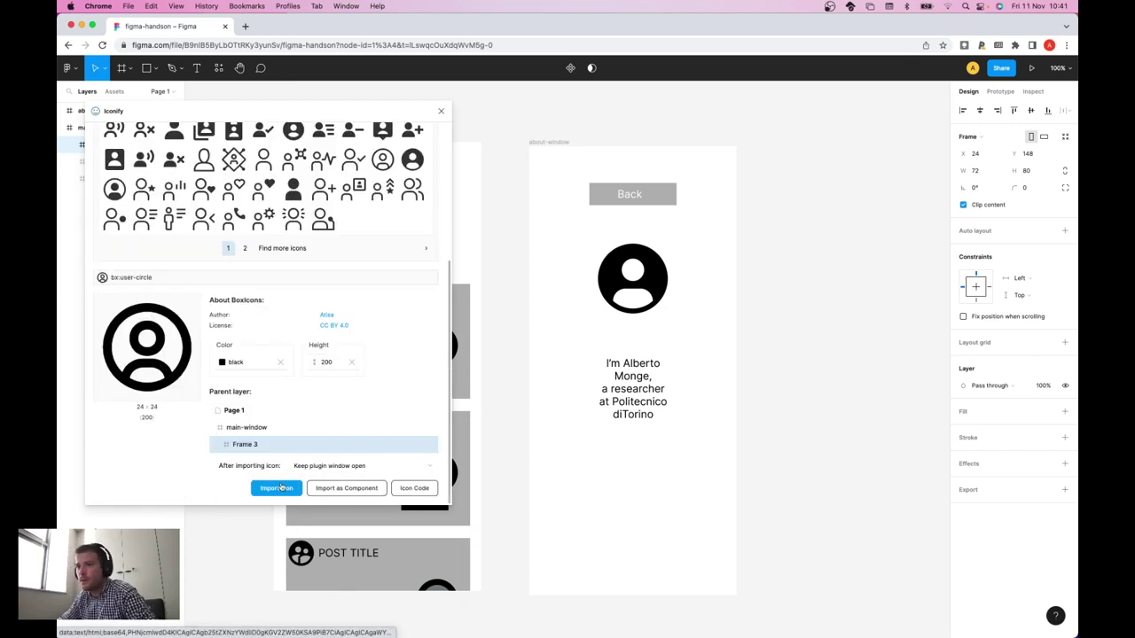
left_click(280, 488)
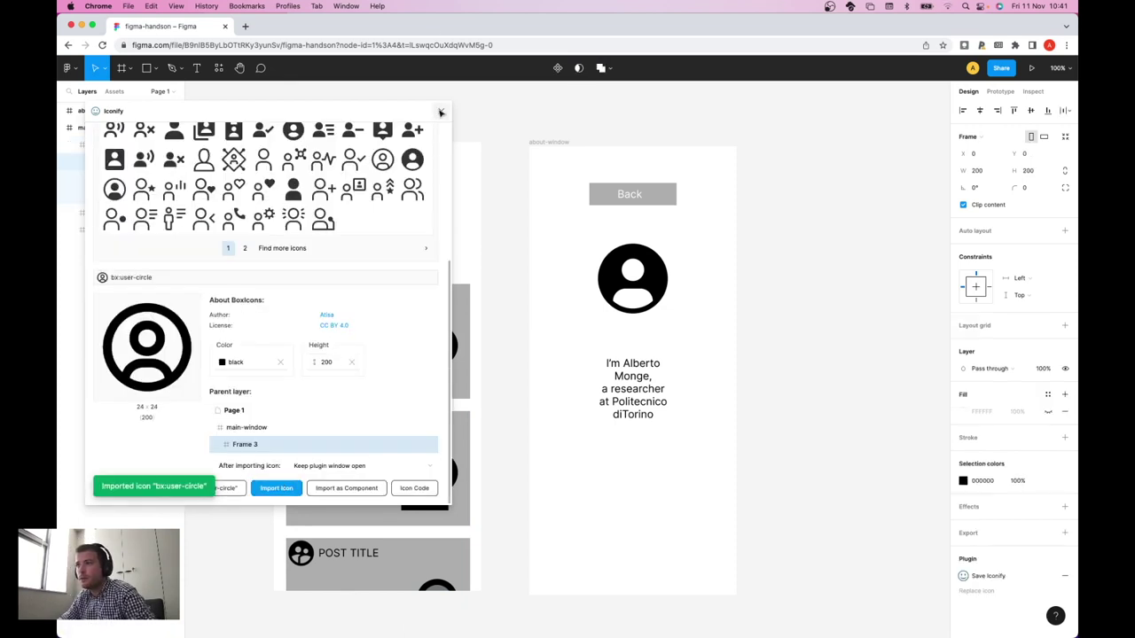
left_click(441, 112)
left_click_drag(390, 323, 311, 233)
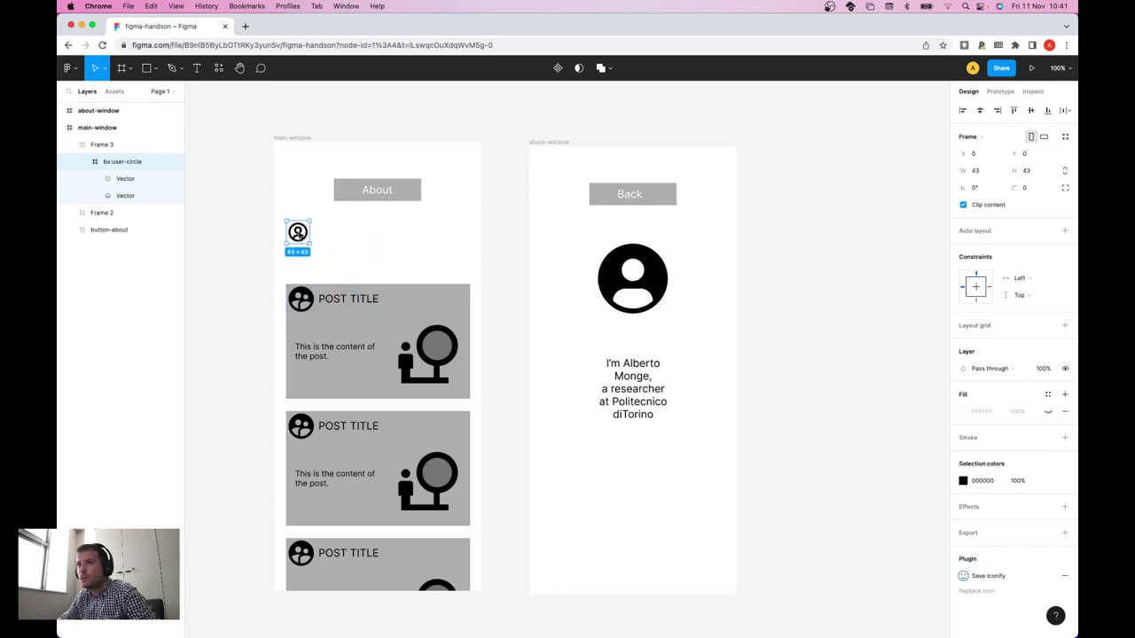
- Centre the user-circle icon horizontally within Frame 3
left_click_drag(299, 234, 303, 234)
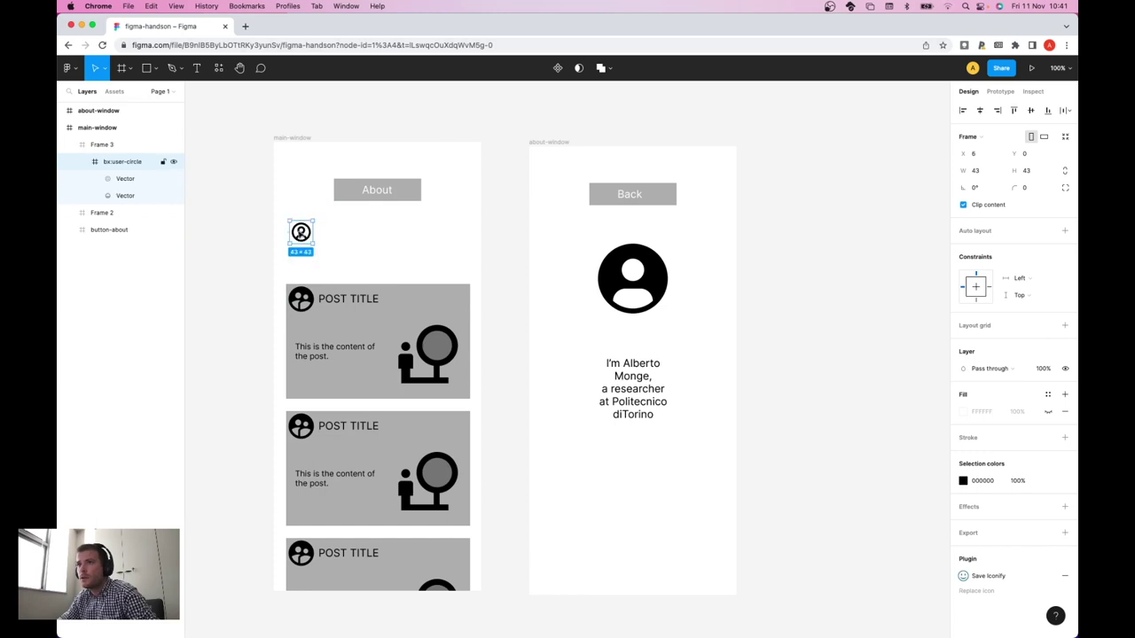
left_click(103, 144)
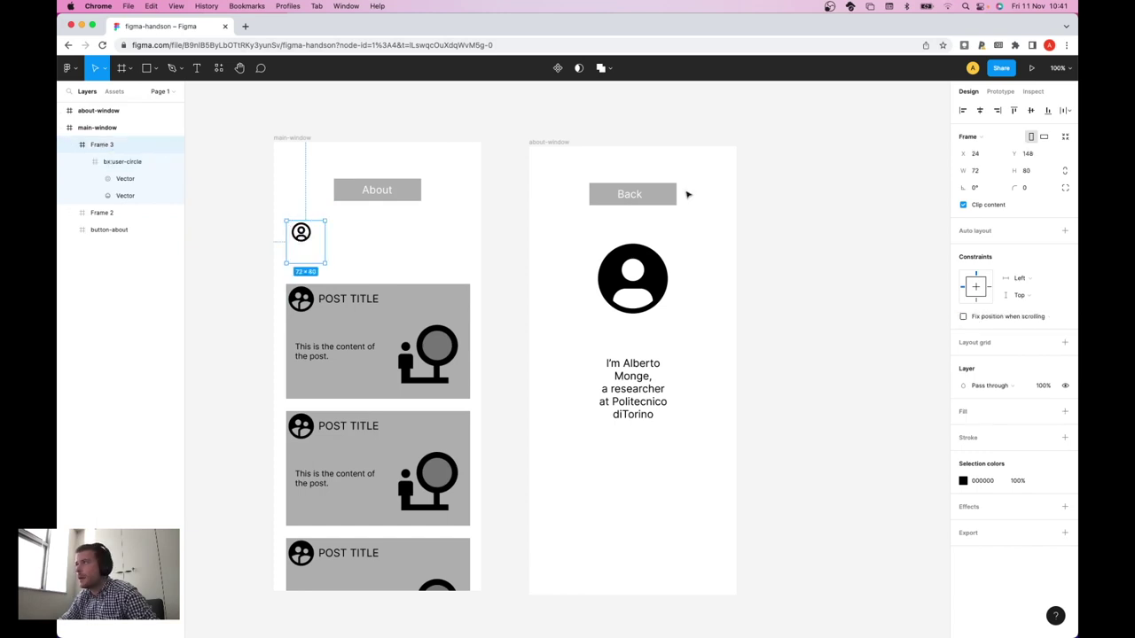
left_click(112, 161)
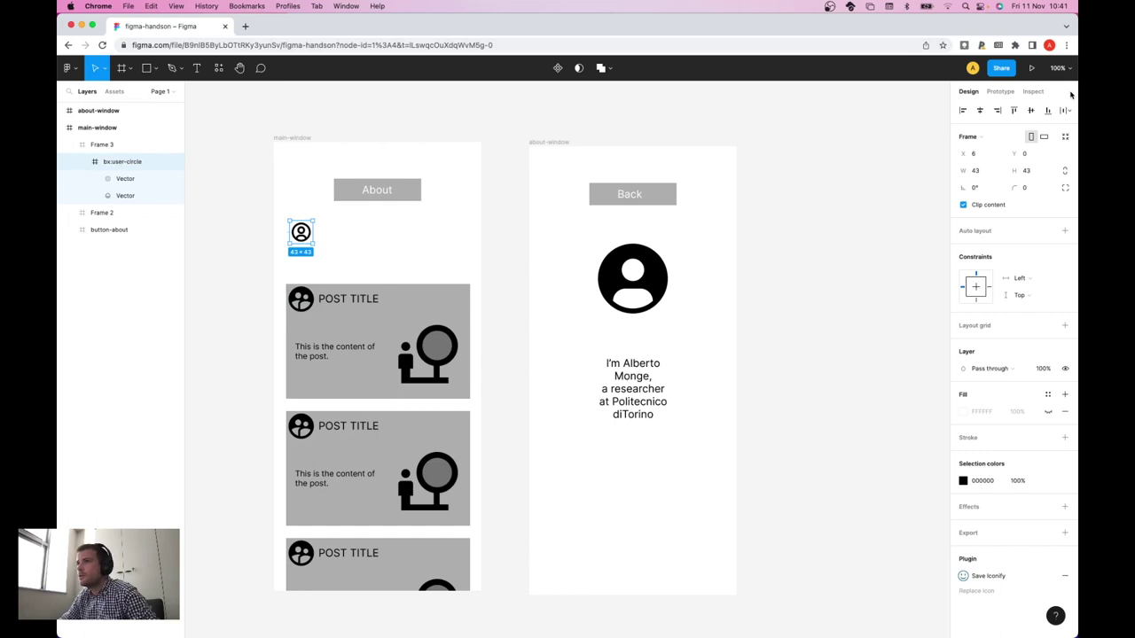
left_click(980, 111)
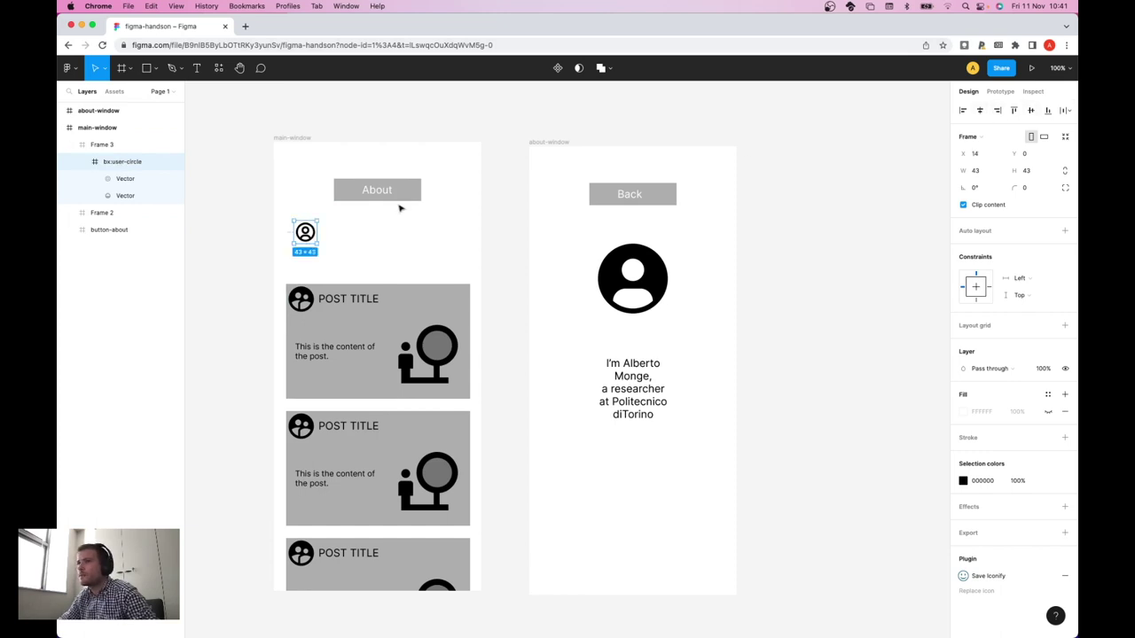
left_click(84, 161)
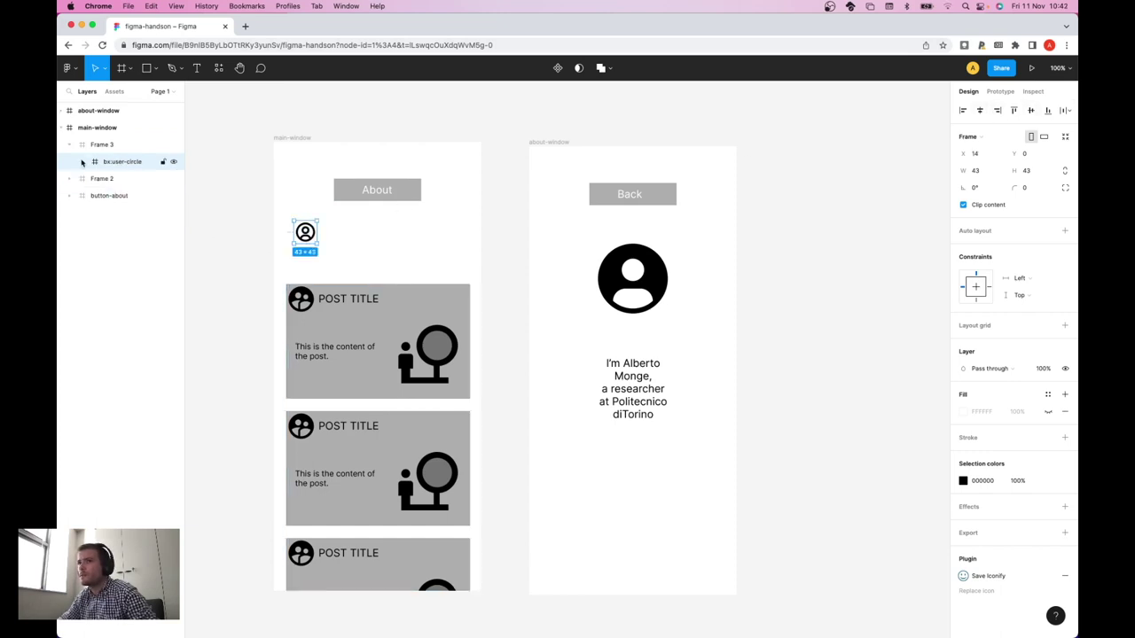
left_click(296, 268)
left_click(302, 247)
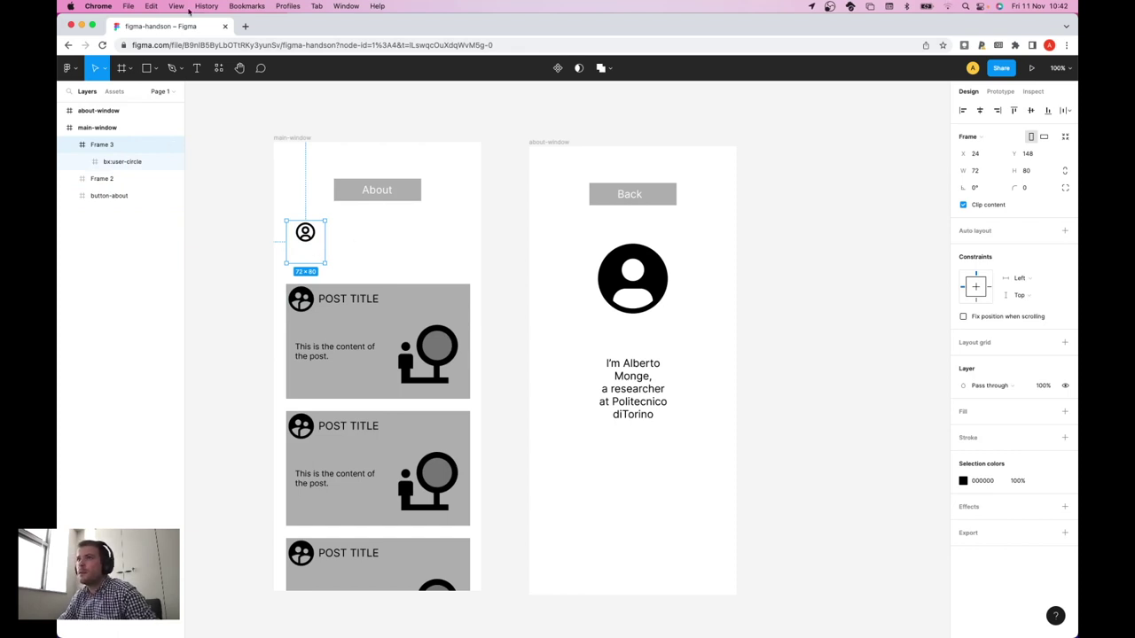
left_click(202, 145)
- Add a 'Friend' text label beside the icon with font size 10
left_click(197, 67)
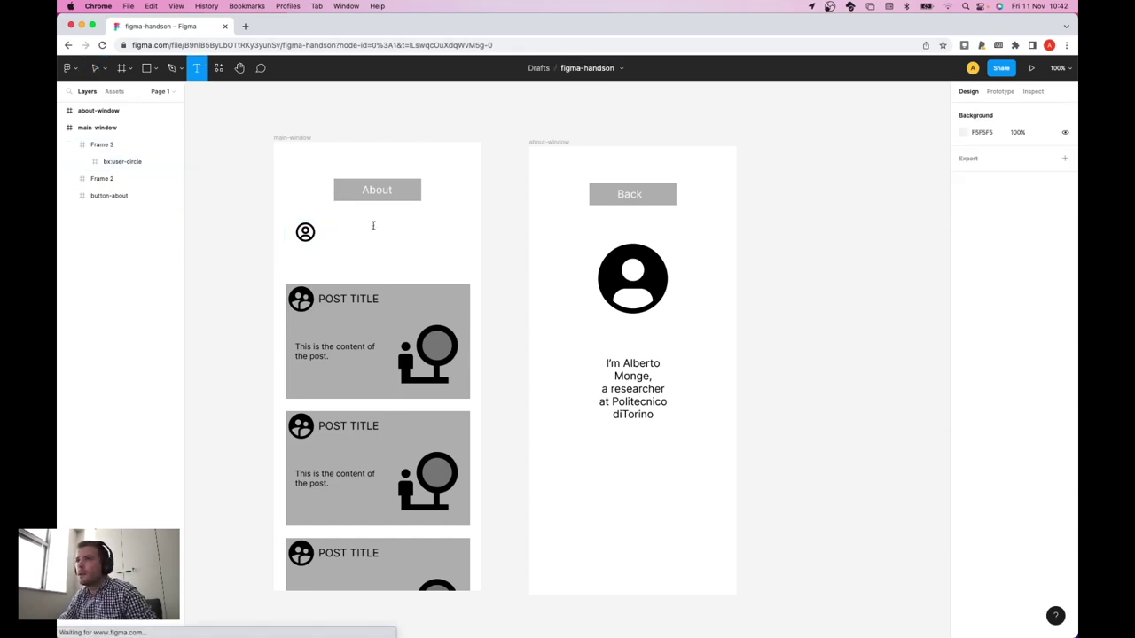
left_click(373, 226)
type("Friend")
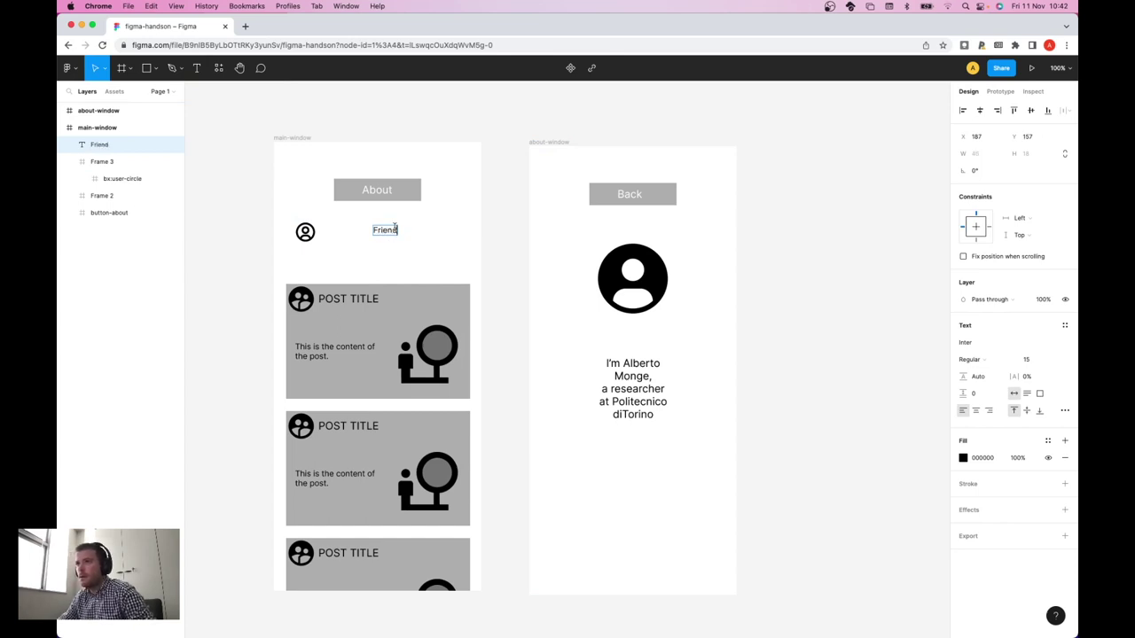
key("Escape")
left_click(1027, 360)
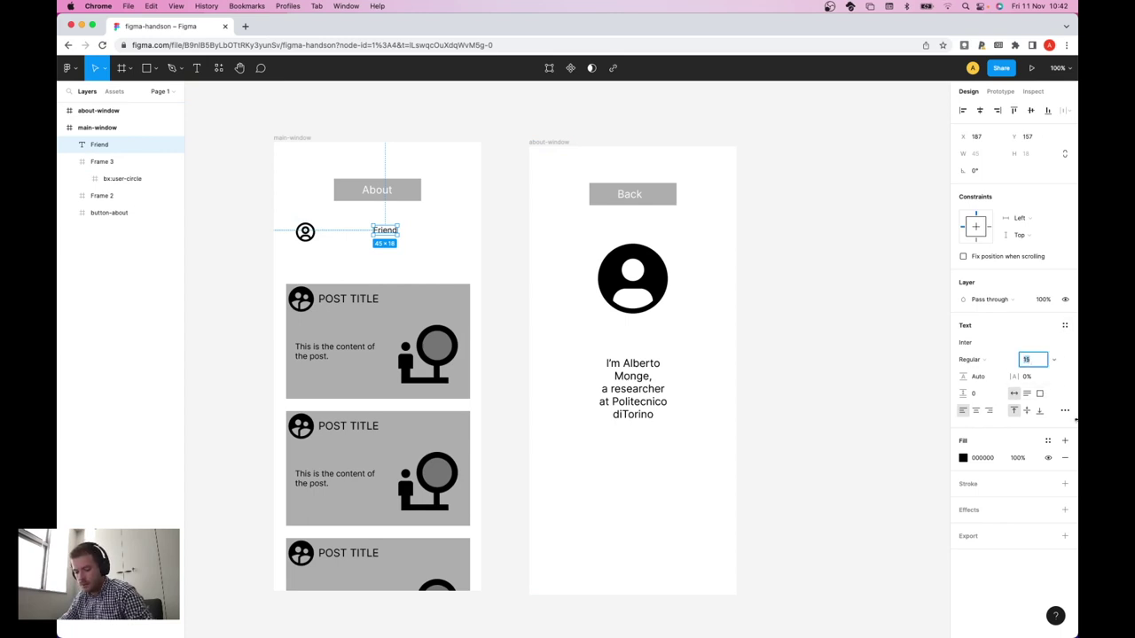
type("10")
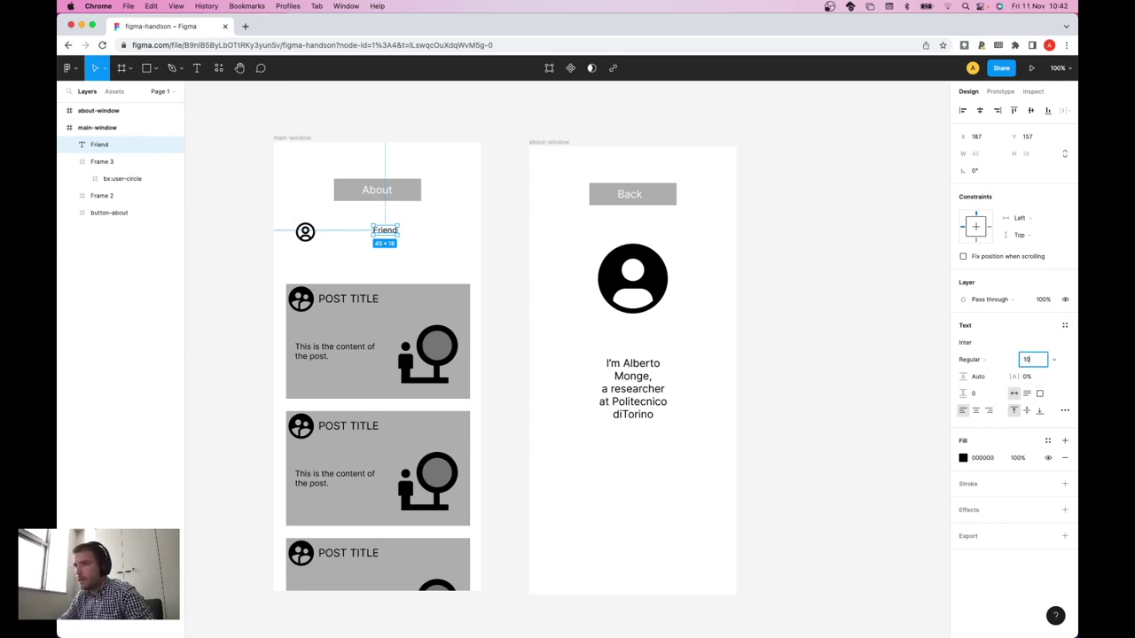
key("Return")
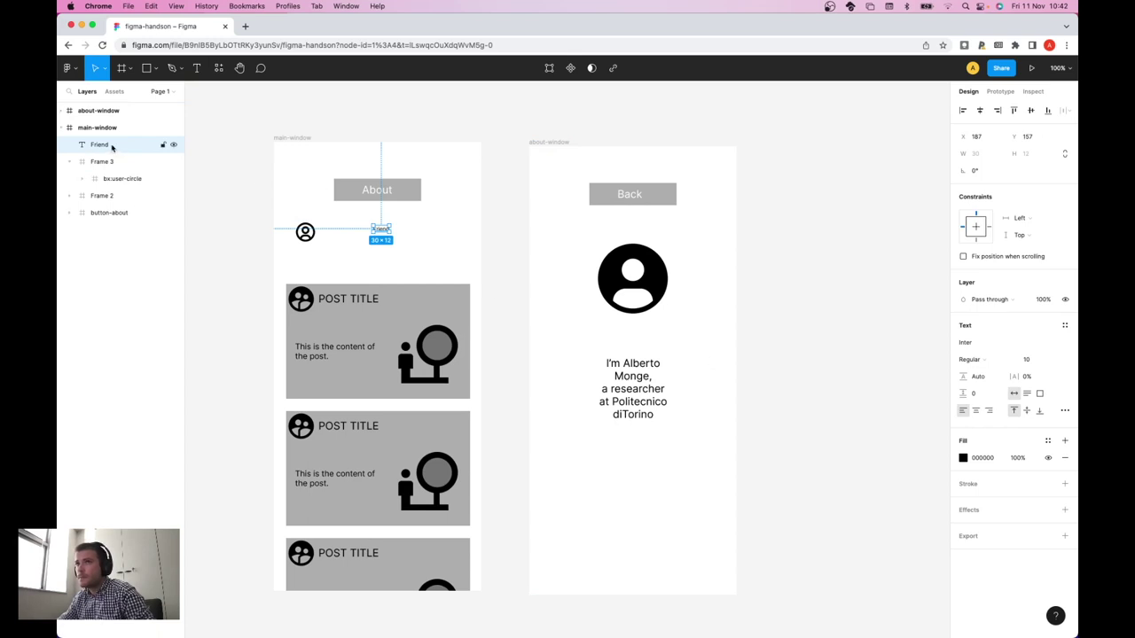
- Move the Friend label into Frame 3 beneath the icon, undoing an accidental frame resize
left_click_drag(383, 231, 322, 255)
left_click(323, 257)
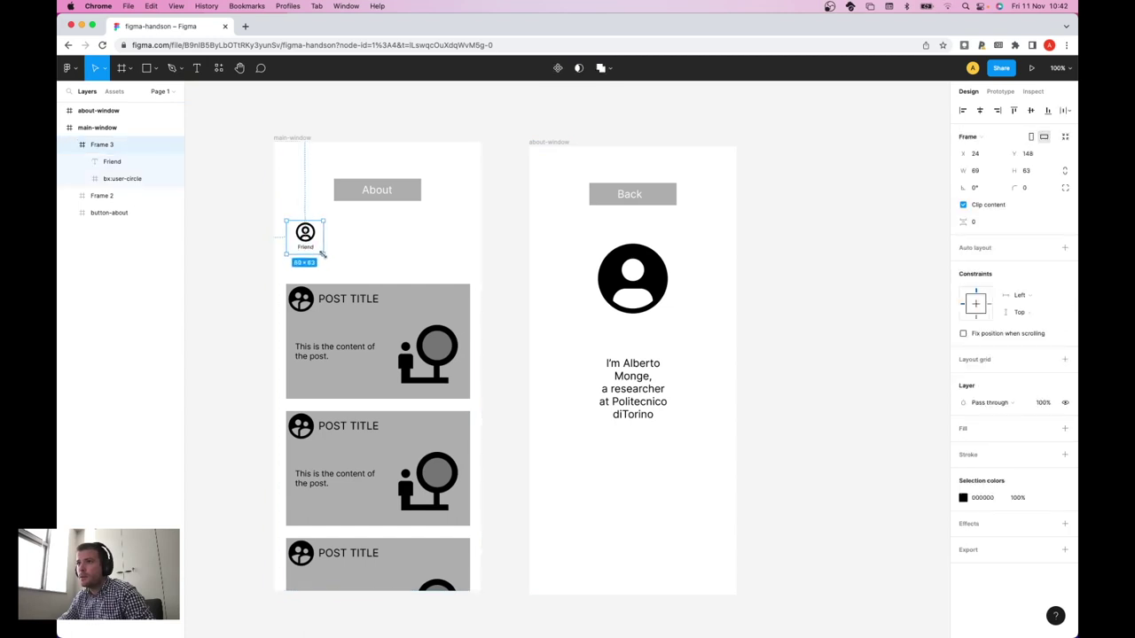
left_click(336, 258)
left_click(307, 235)
left_click_drag(322, 255, 290, 251)
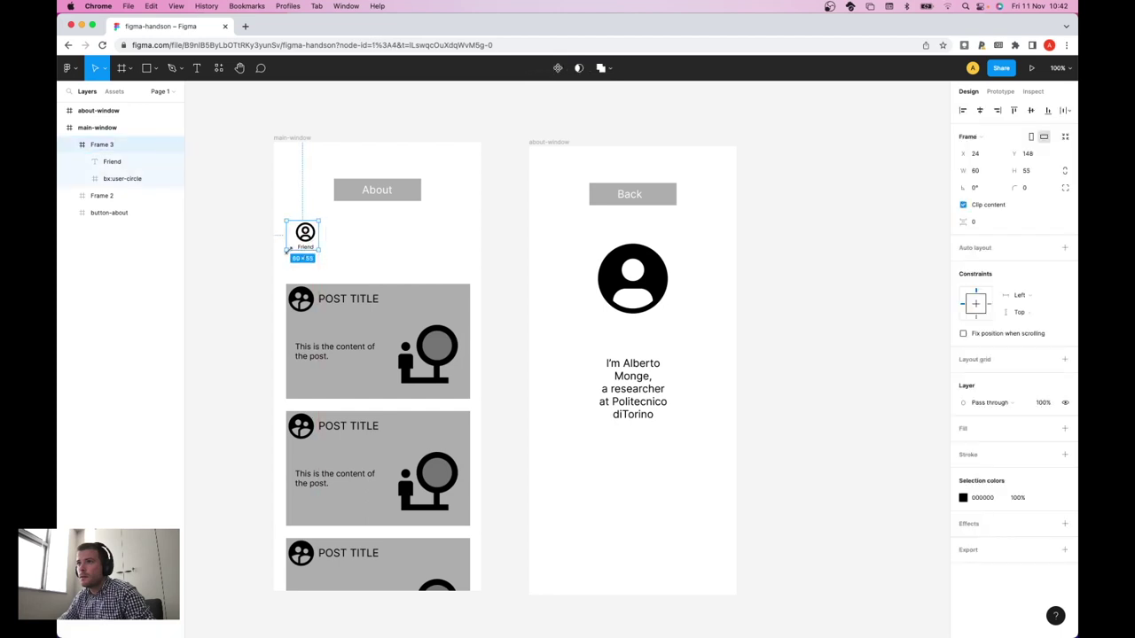
key("super+z")
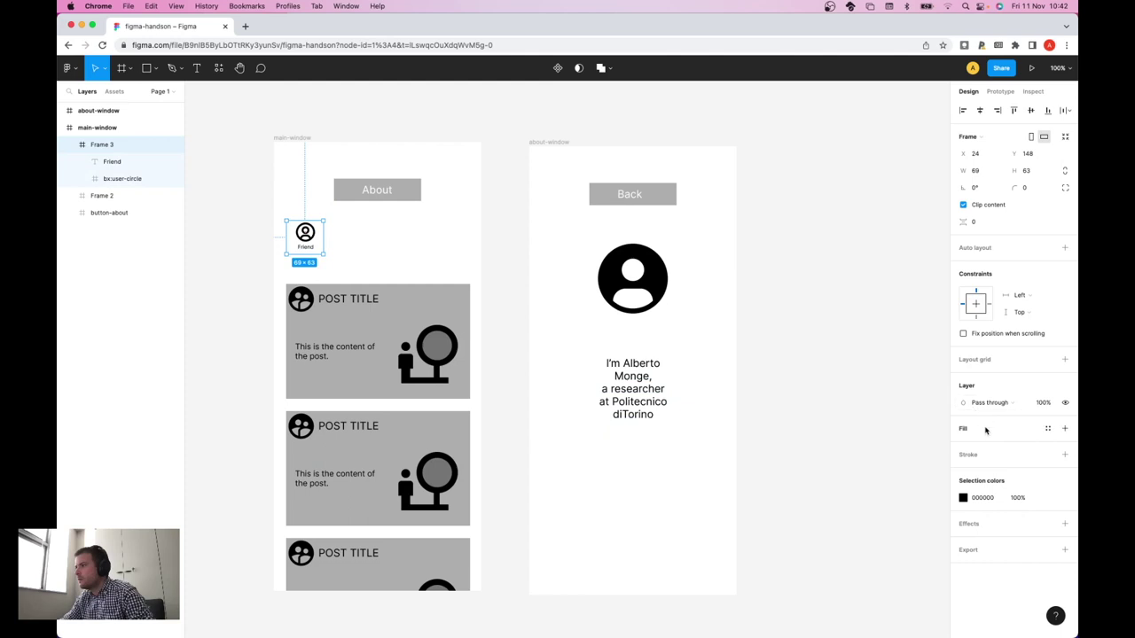
- Fill Frame 3 with the grey B7B7B7 sampled from a post card
left_click(1064, 428)
left_click(961, 445)
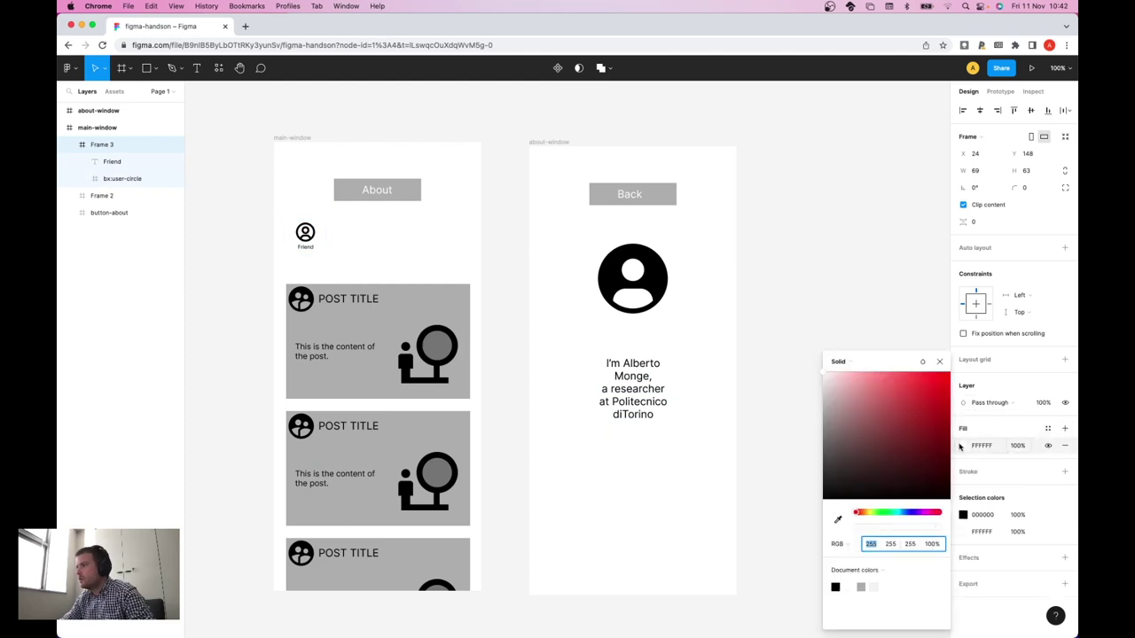
left_click(837, 520)
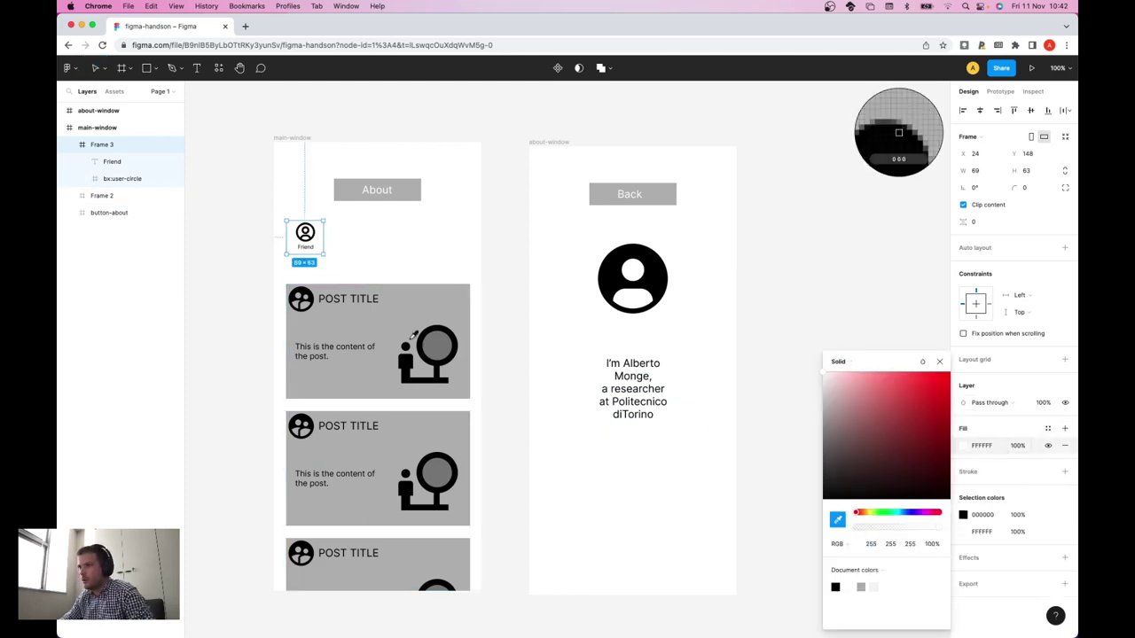
left_click(400, 304)
left_click(263, 279)
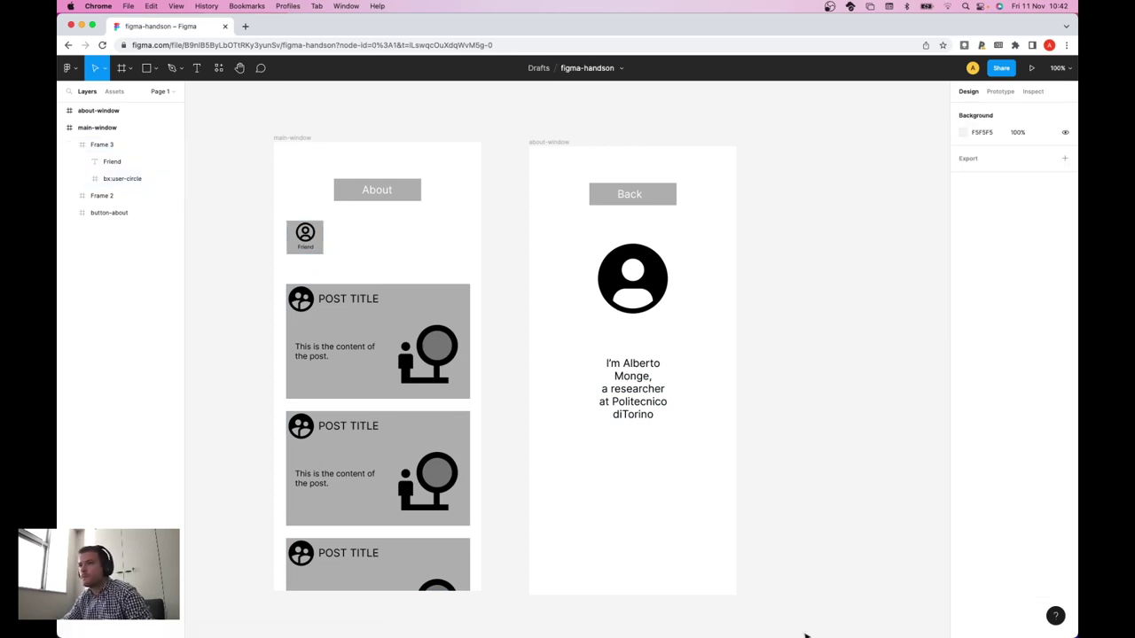
- Turn Frame 3 into a component and paste a copy of it
left_click(104, 146)
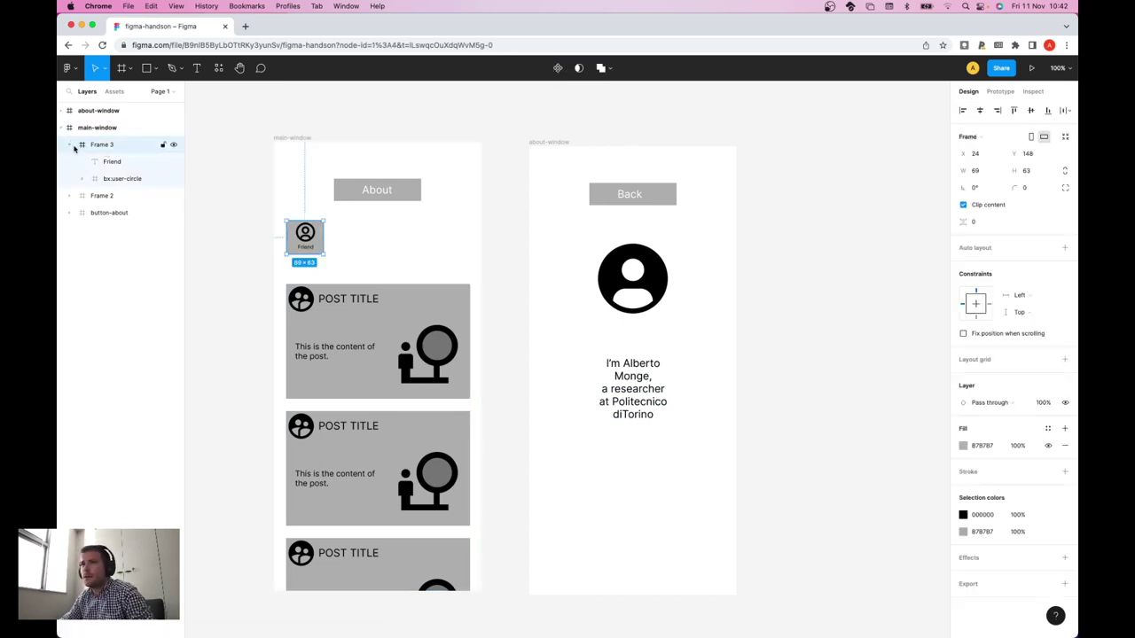
left_click(70, 145)
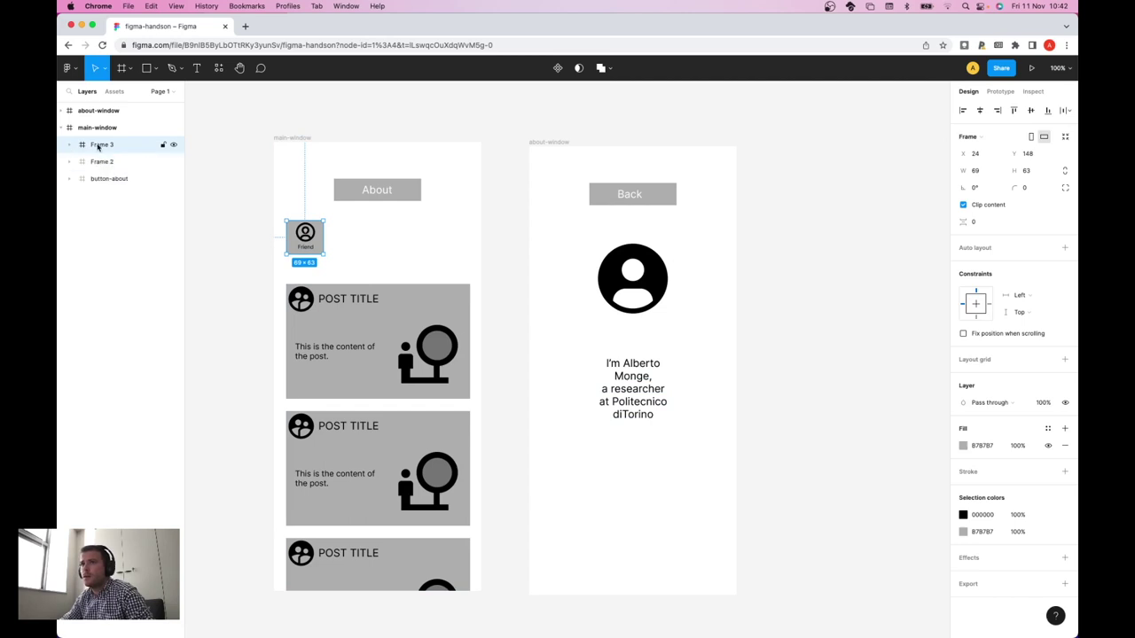
left_click(69, 145)
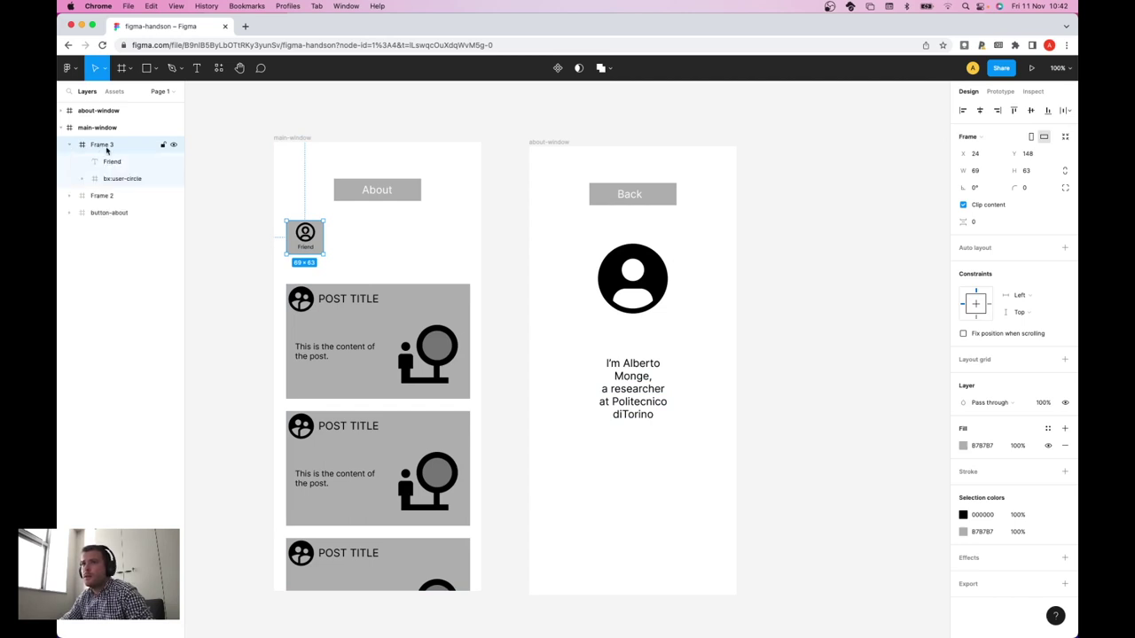
right_click(107, 149)
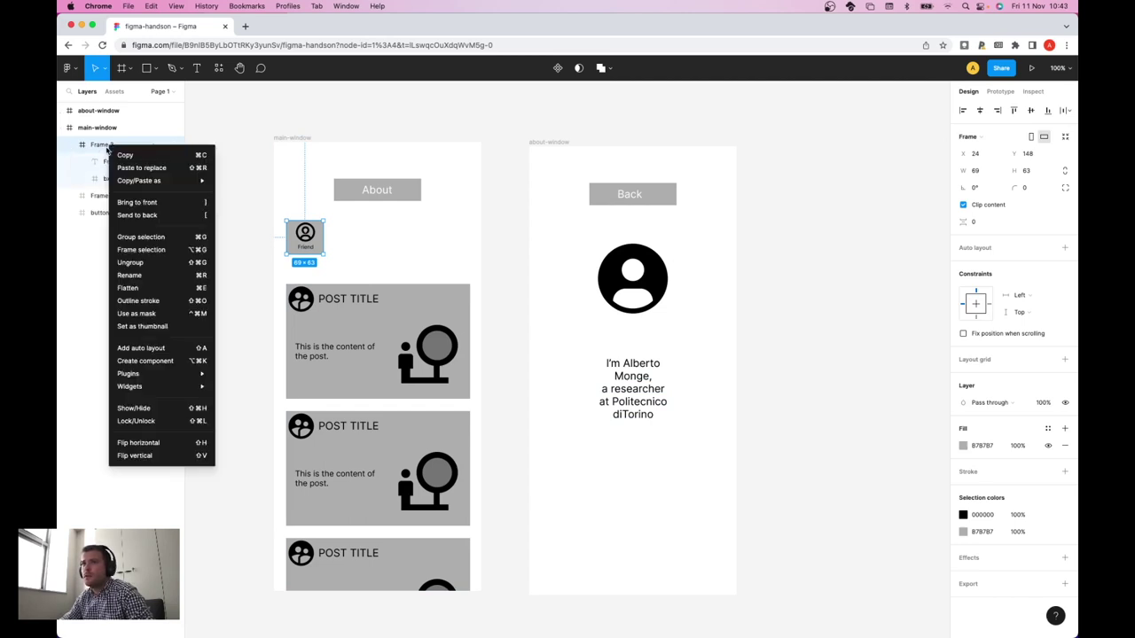
left_click(162, 362)
left_click(70, 145)
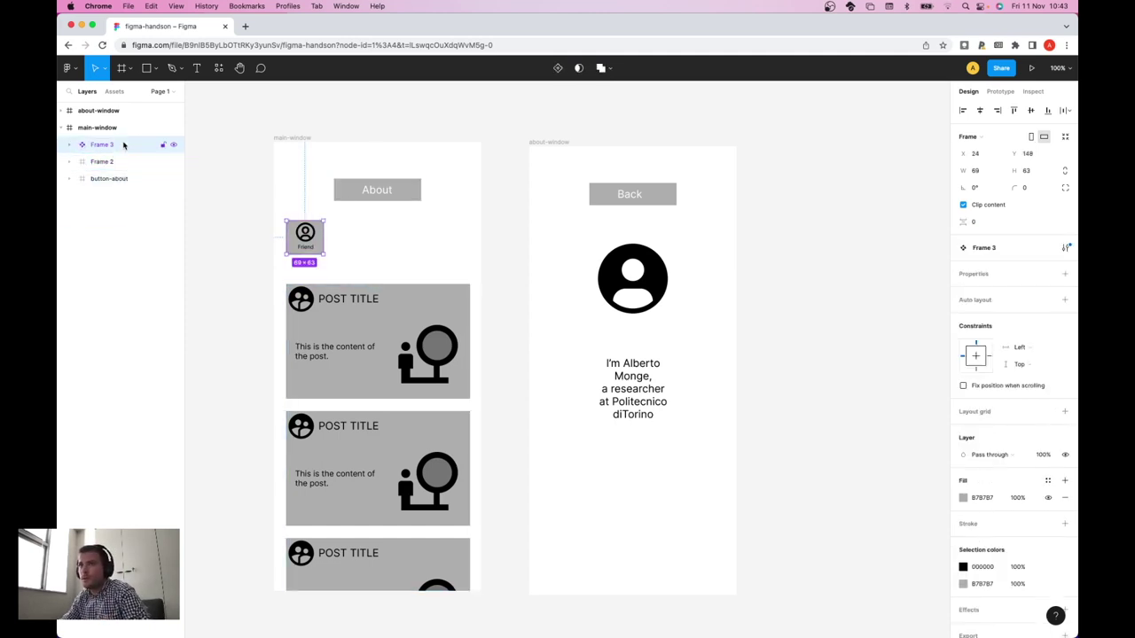
key("super+v")
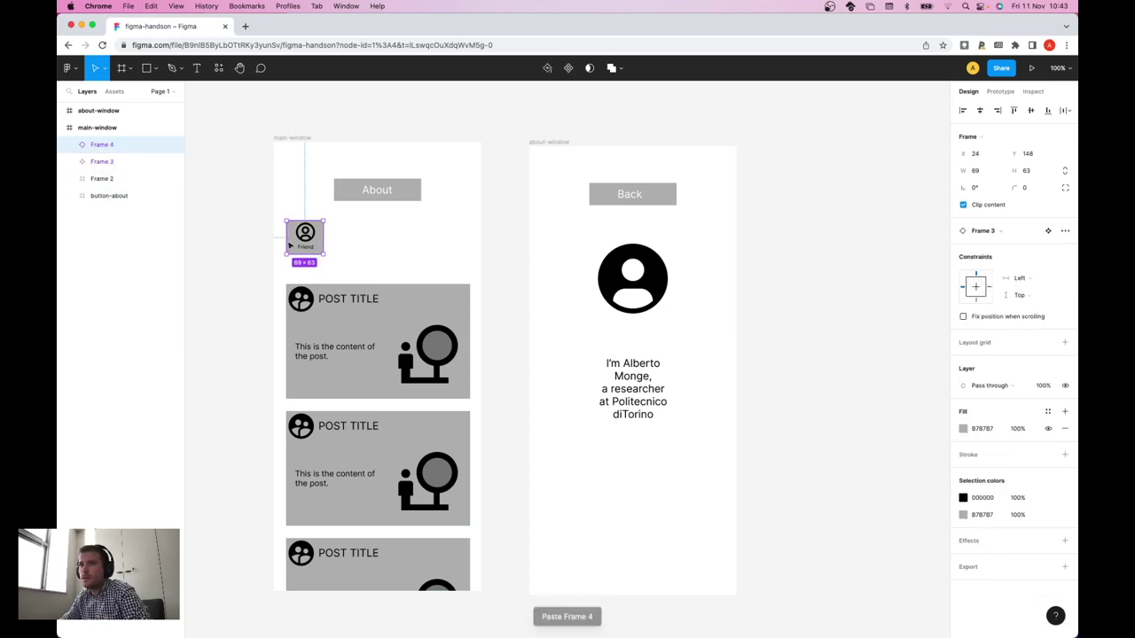
- Paste Friend tile copies and line them up rightward, the last landing on about-window
left_click_drag(318, 239, 406, 242)
key("super+v")
key("super+v")
left_click_drag(304, 238, 452, 238)
key("super+v")
left_click_drag(318, 238, 485, 238)
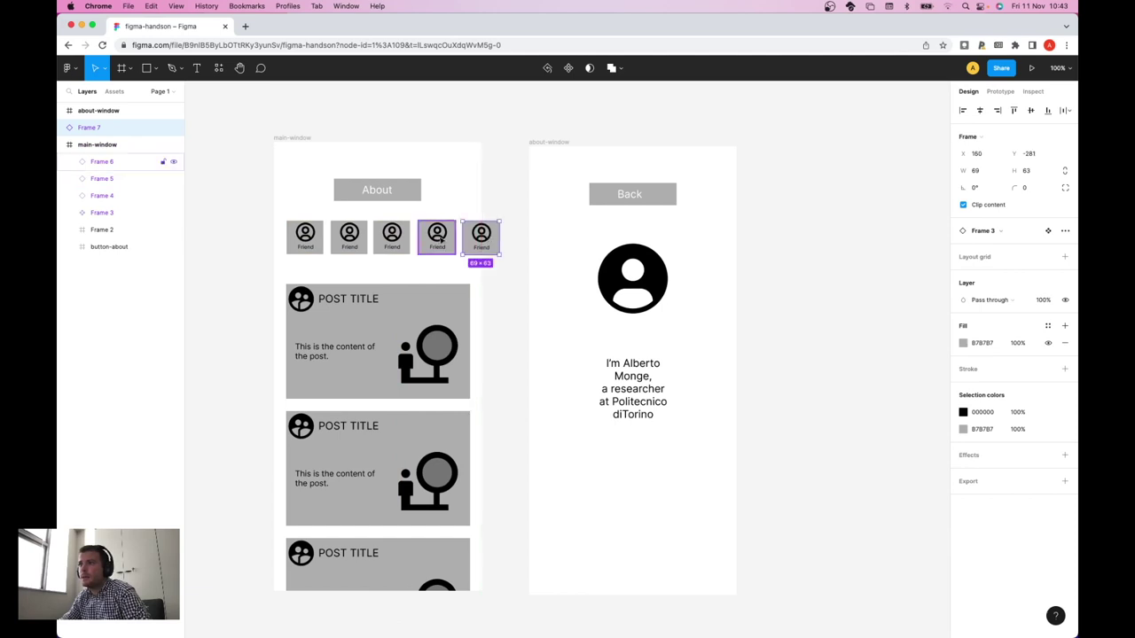
key("super+v")
left_click_drag(297, 238, 518, 238)
key("super+v")
left_click_drag(301, 238, 577, 239)
left_click(750, 291)
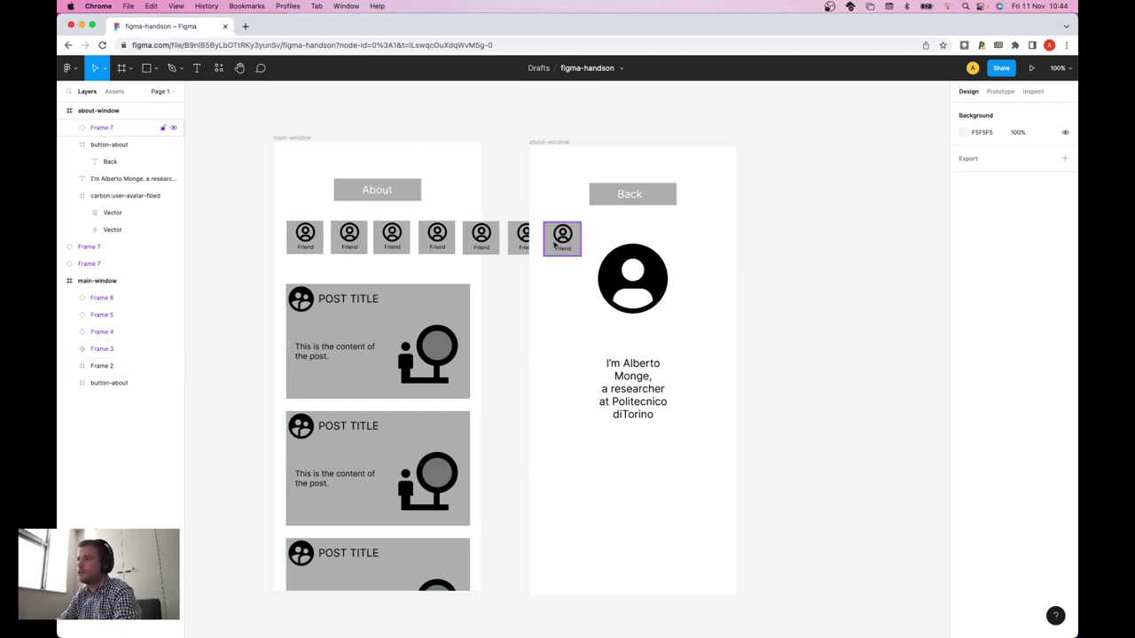
- Shift about-window right and move the stray Friend tile into the main window's row
left_click(139, 116)
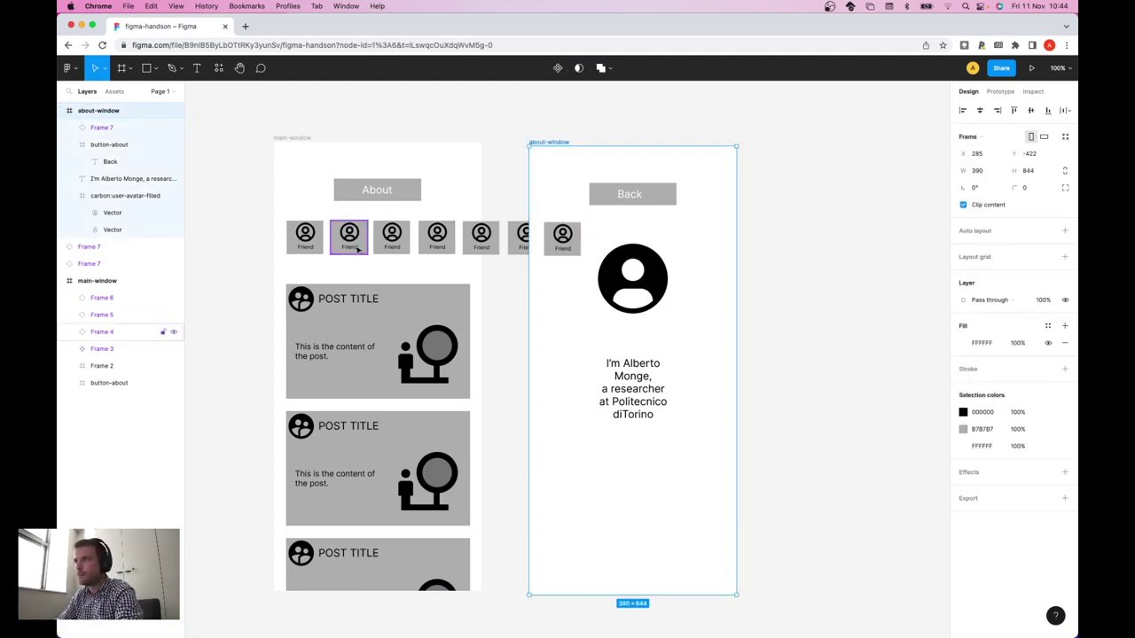
left_click_drag(540, 157, 663, 192)
left_click(634, 276)
left_click_drag(677, 237, 572, 248)
left_click(560, 332)
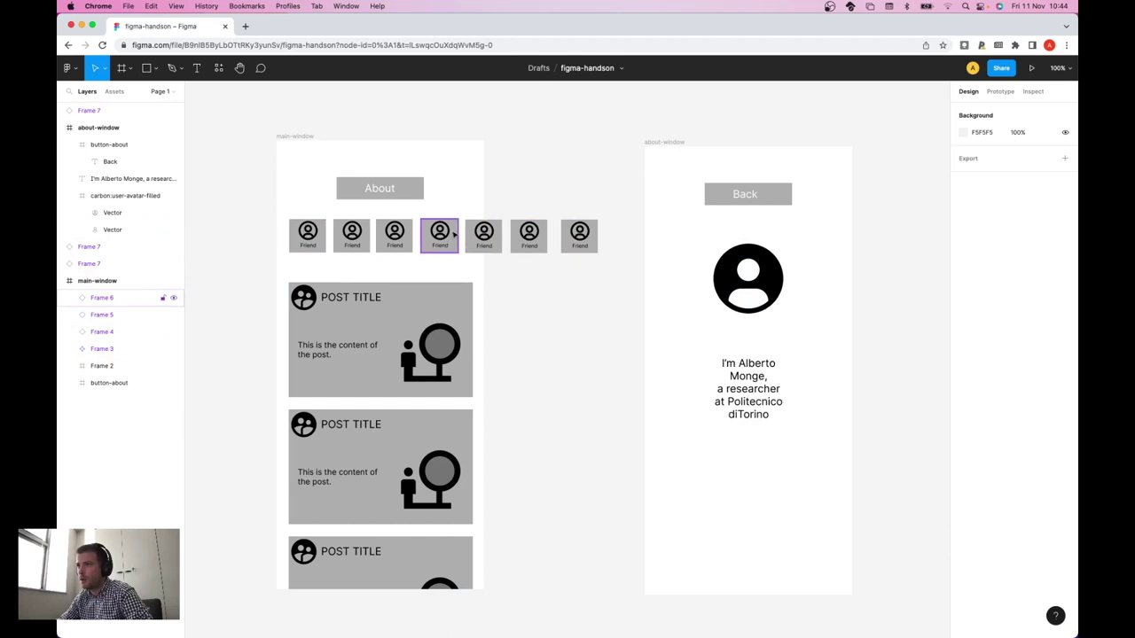
- Group all seven Friend tiles as Group 2 and place it inside main-window
left_click(132, 297)
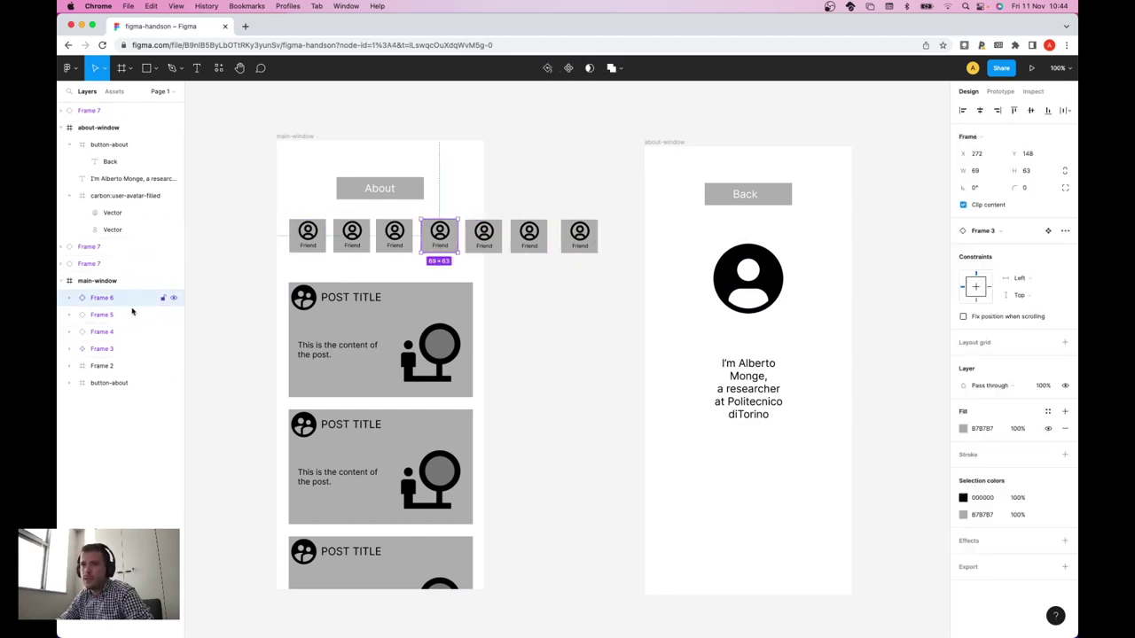
left_click(132, 331, "shift")
left_click(132, 331, "shift")
left_click(125, 348, "shift")
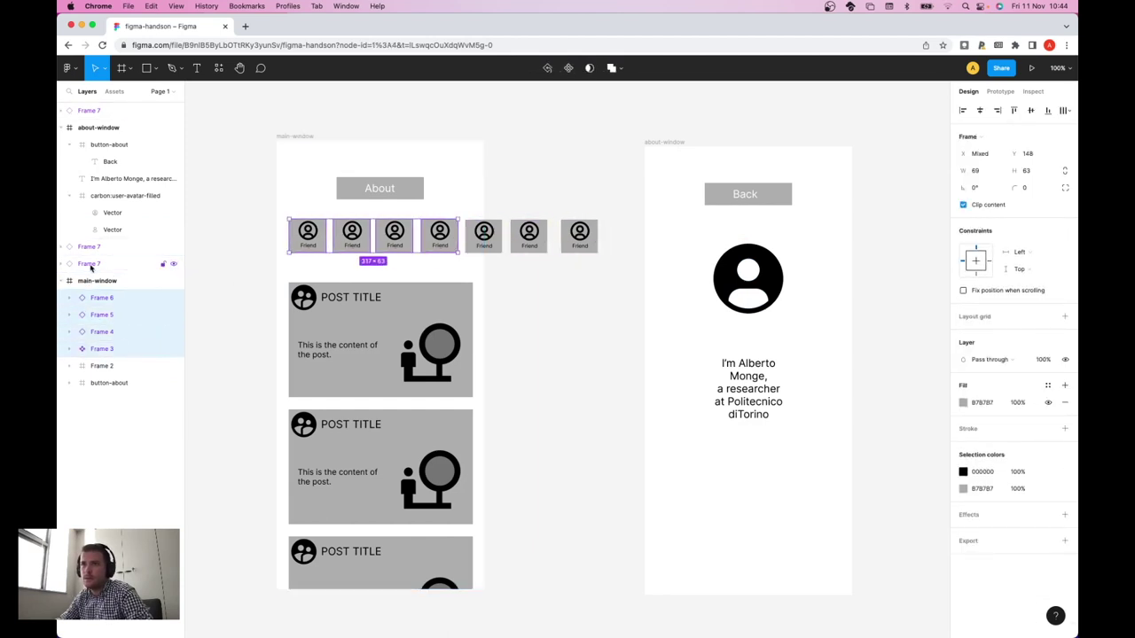
left_click(89, 263, "shift")
left_click(91, 248, "shift")
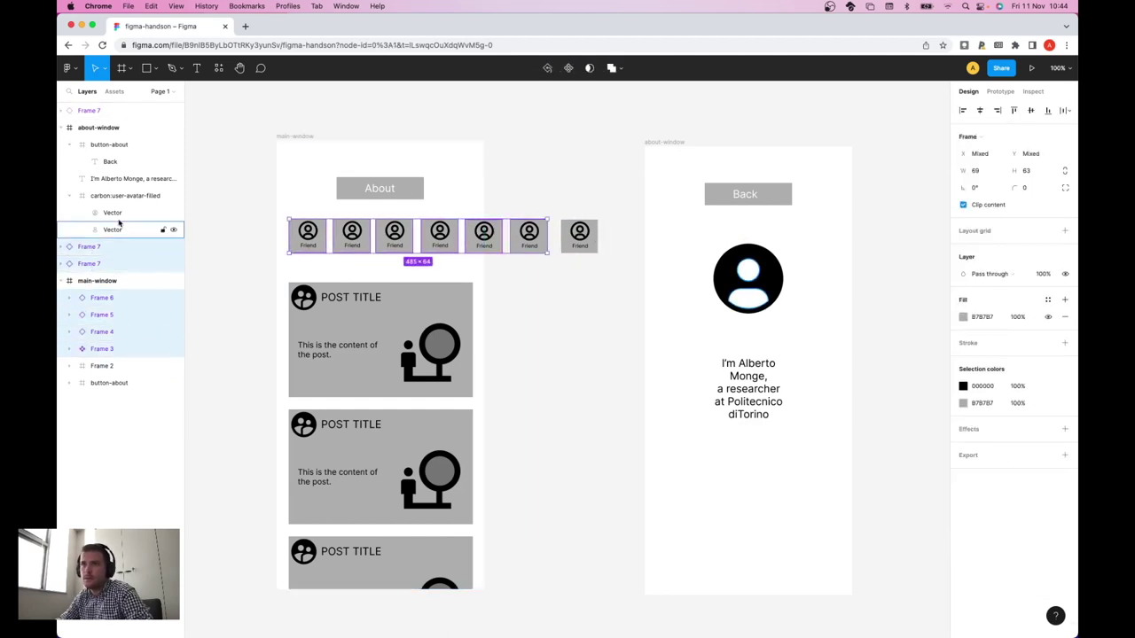
left_click(89, 111, "shift")
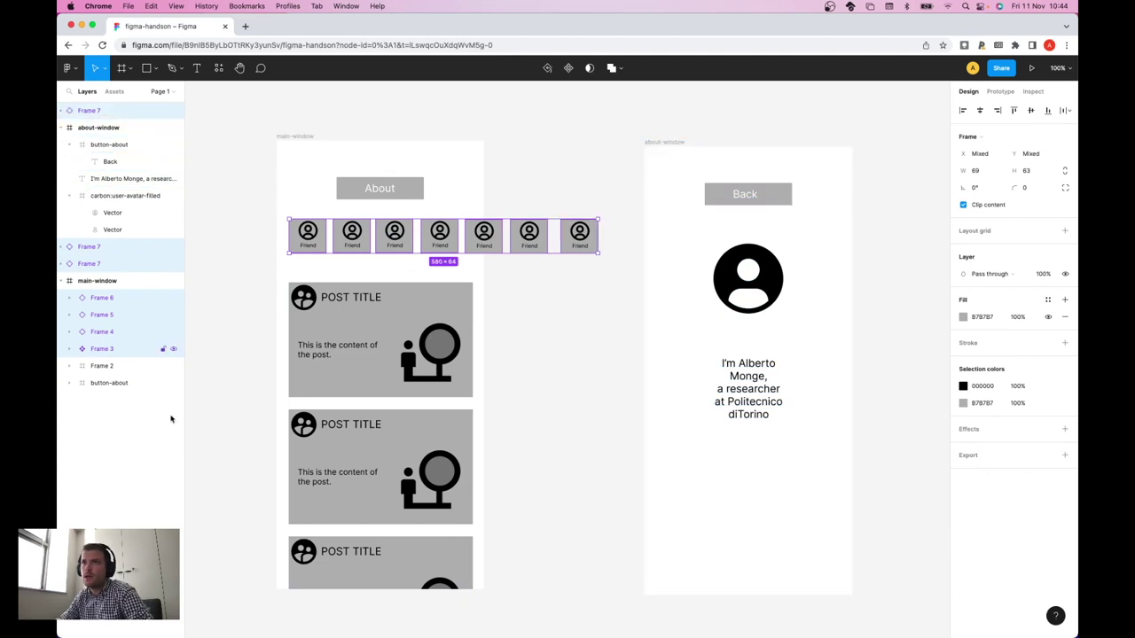
right_click(117, 332)
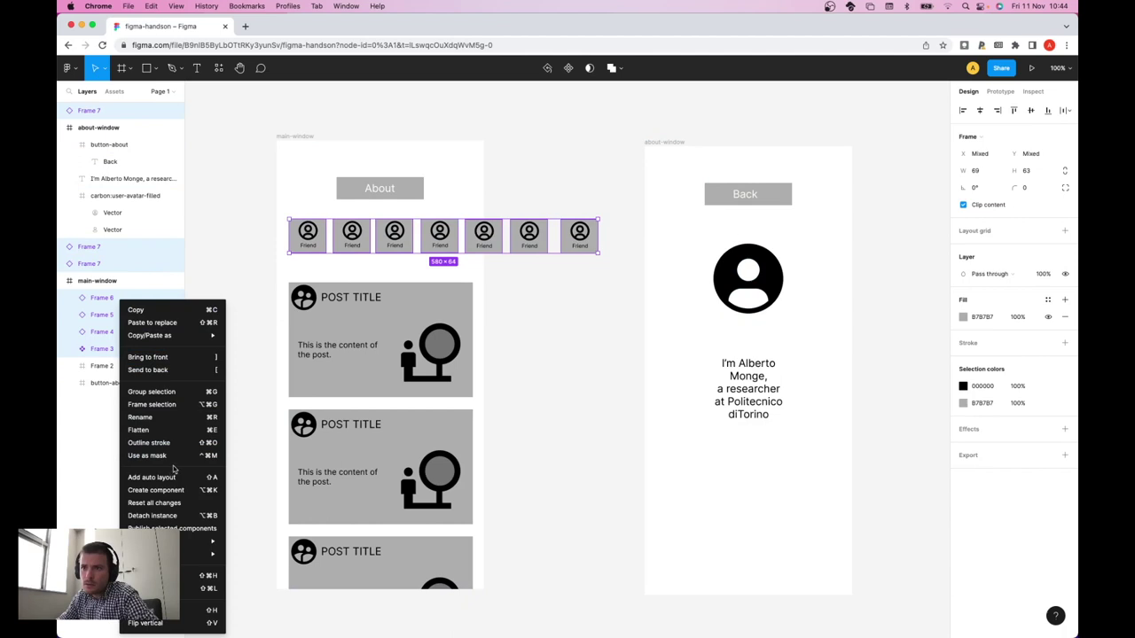
left_click(168, 393)
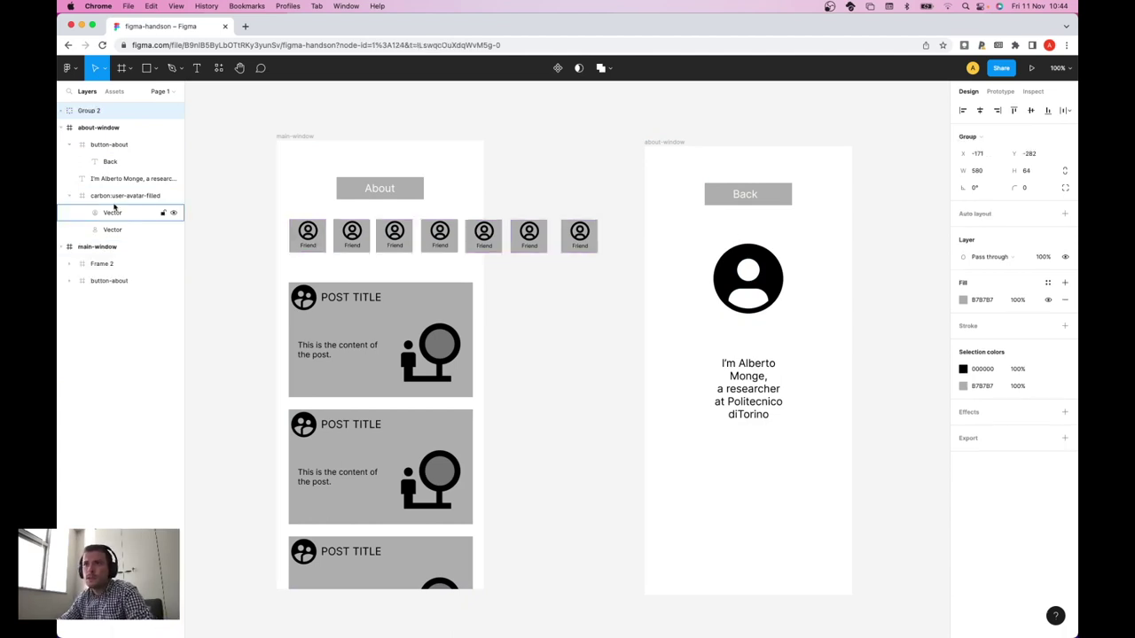
left_click(82, 116)
left_click_drag(82, 116, 115, 264)
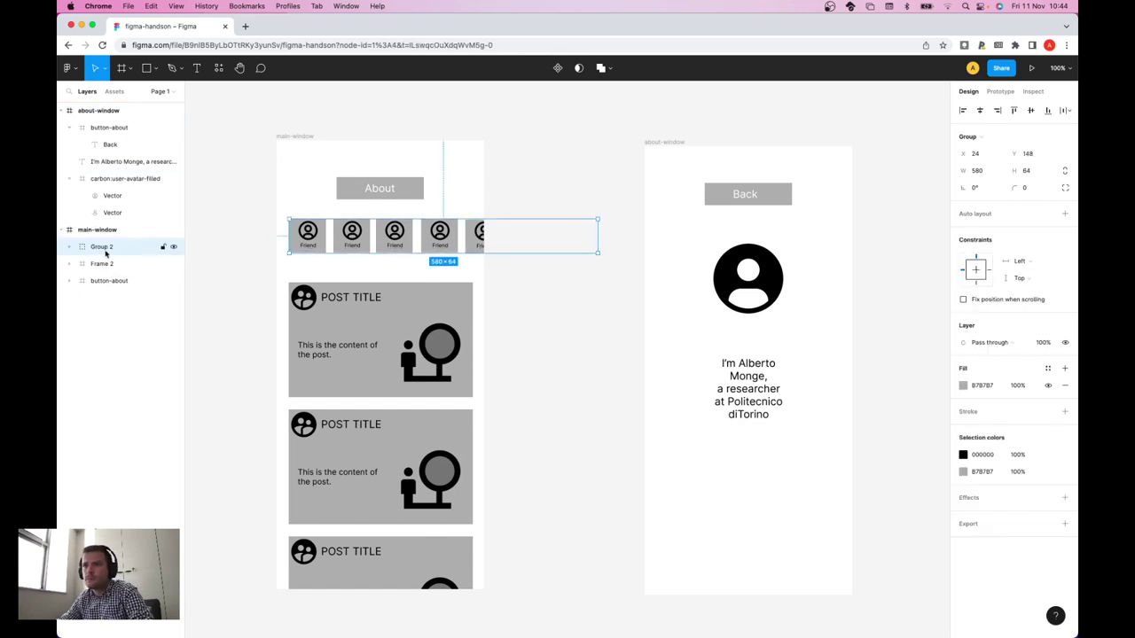
- Rename the first two Friend tile layers in Group 2 to 'contact'
left_click(68, 246)
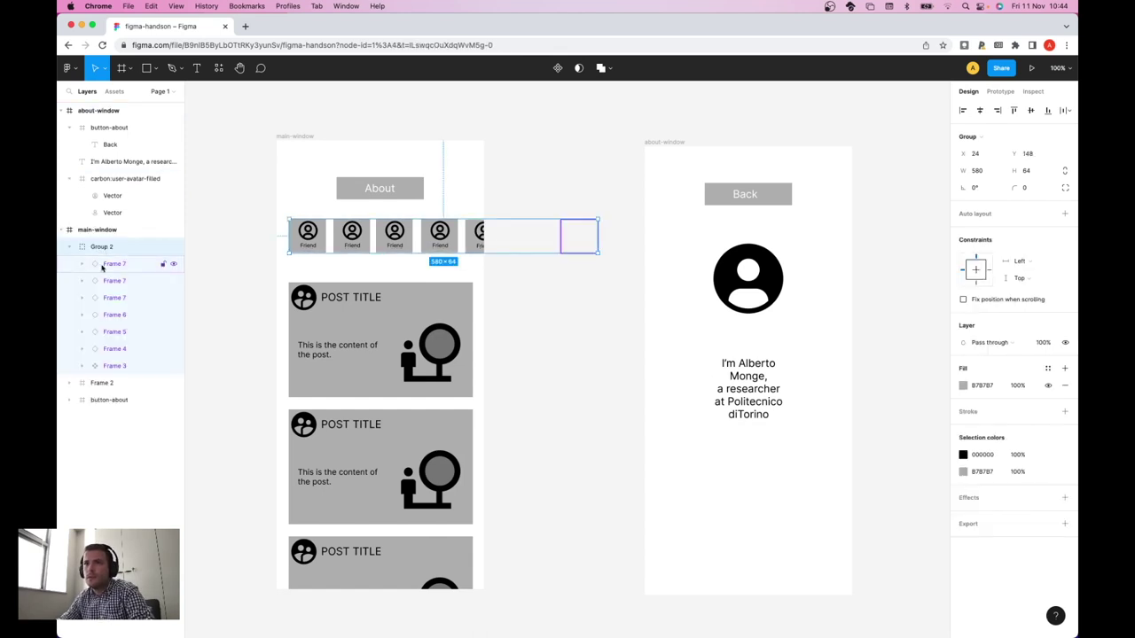
left_click(139, 366)
right_click(109, 366)
mouse_move(117, 360)
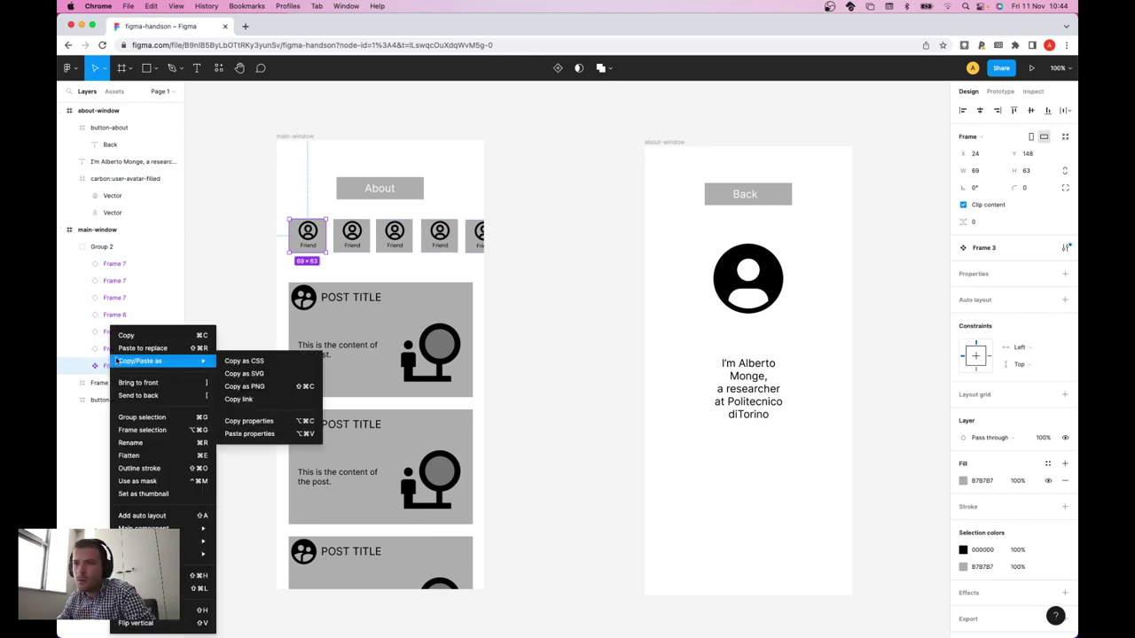
left_click(160, 442)
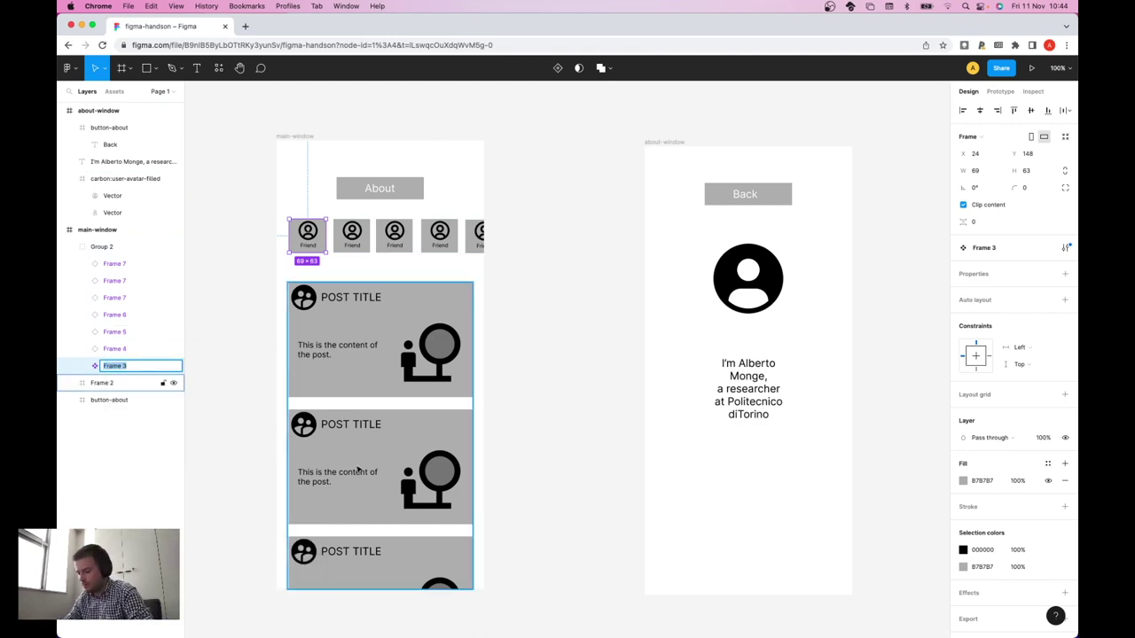
type("contact")
key("Return")
left_click(98, 349)
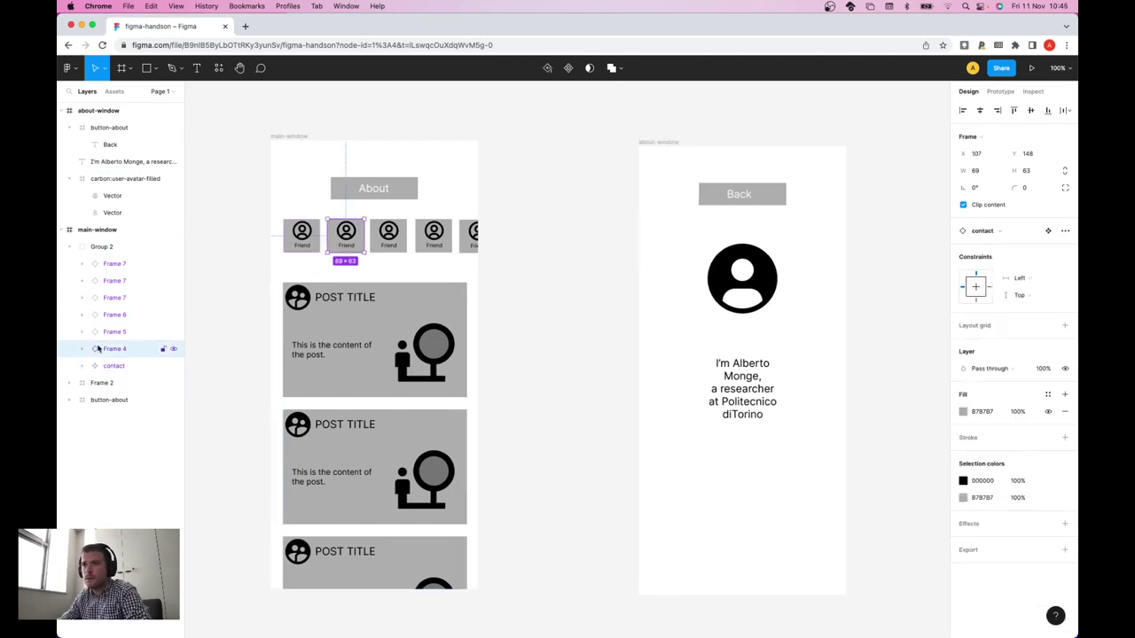
right_click(98, 348)
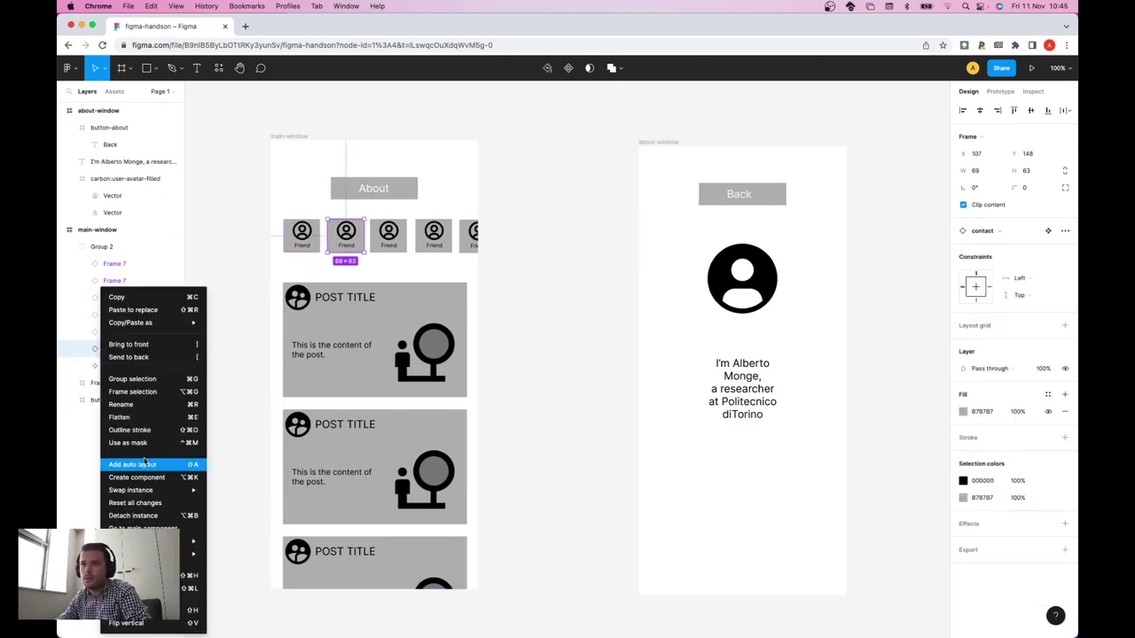
left_click(160, 403)
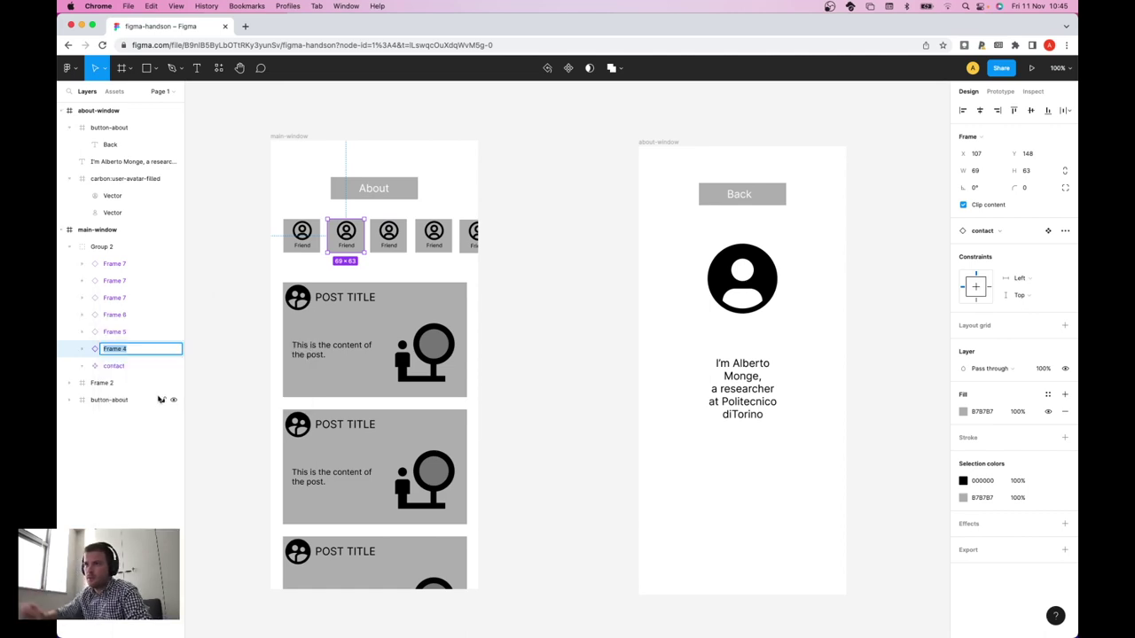
type("contact")
key("Return")
- Rename the Frame 5, Frame 6 and first Frame 7 tile layers to 'contact'
left_click(156, 331)
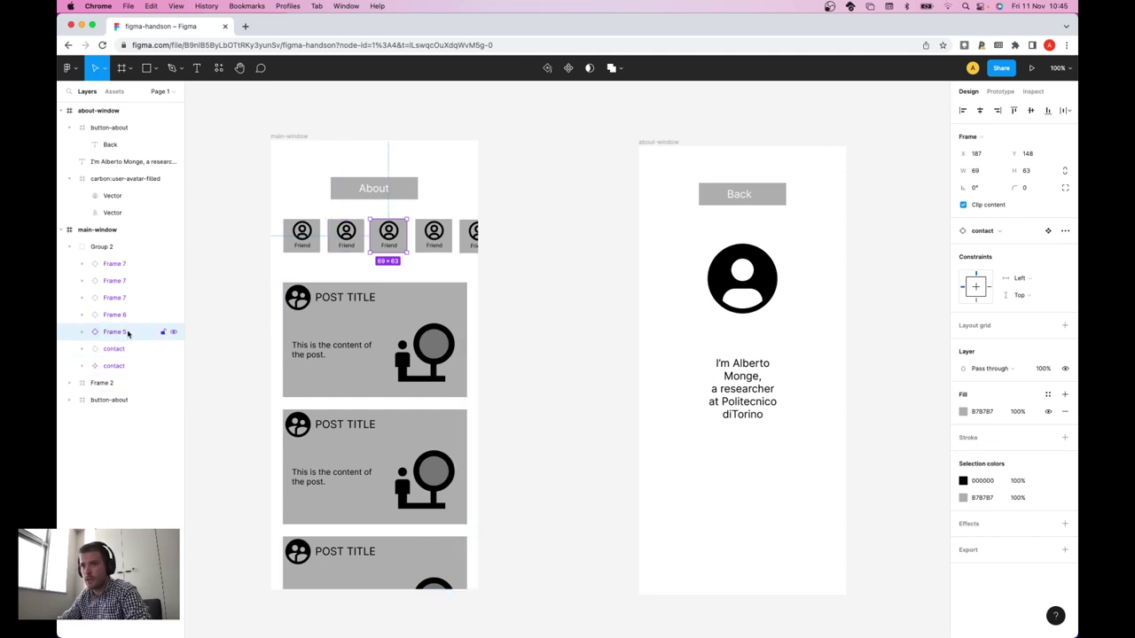
right_click(128, 332)
left_click(150, 404)
type("c")
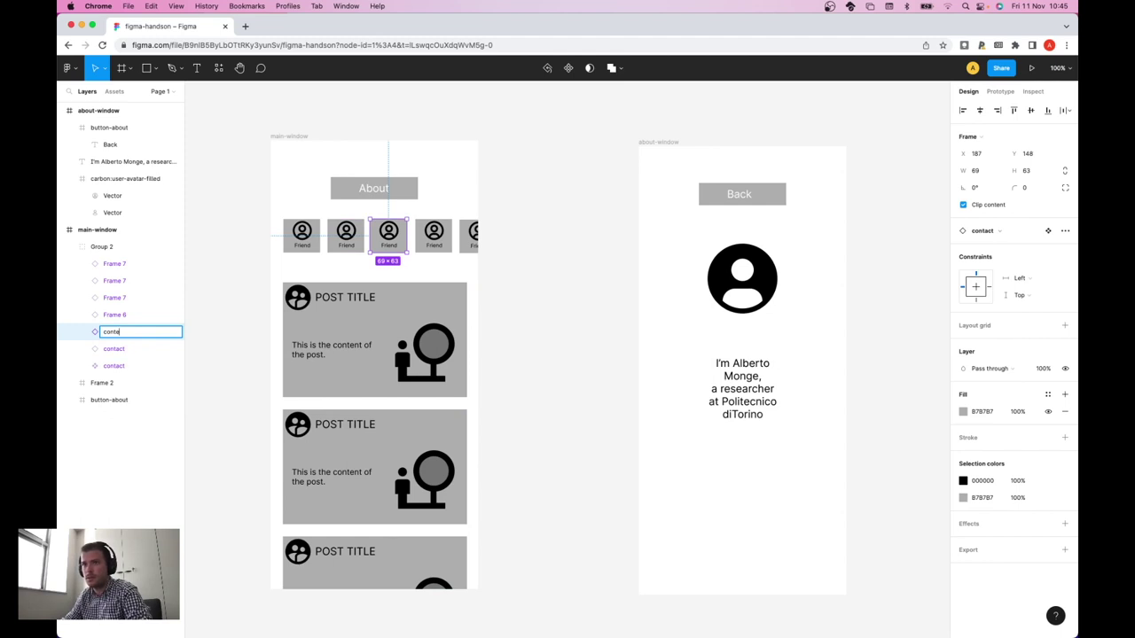
type("ontact")
key("Return")
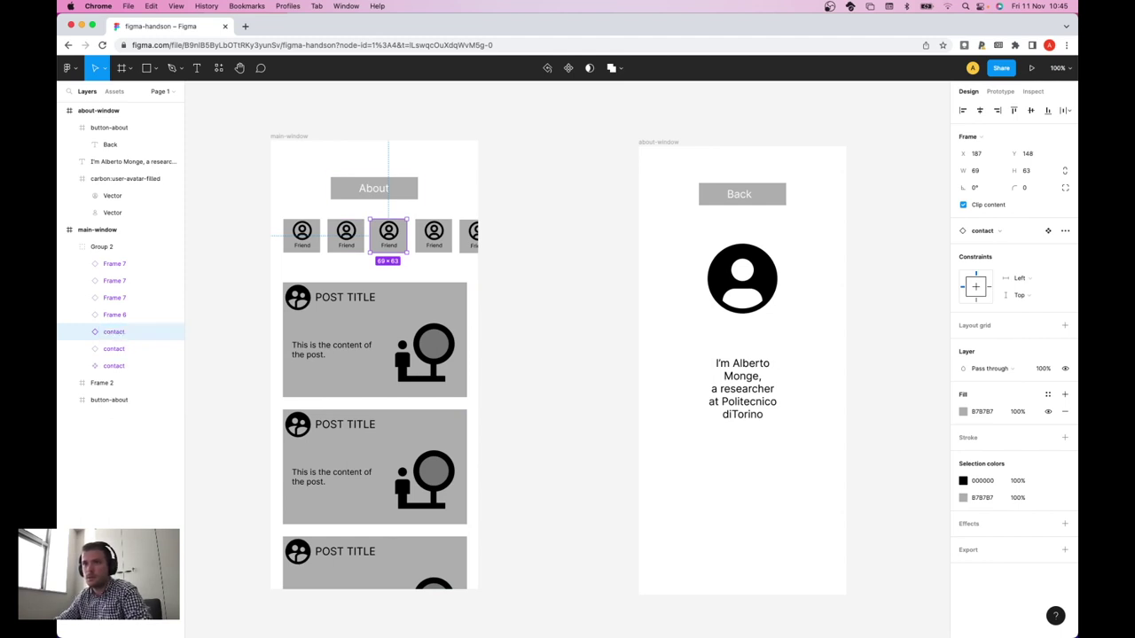
right_click(109, 315)
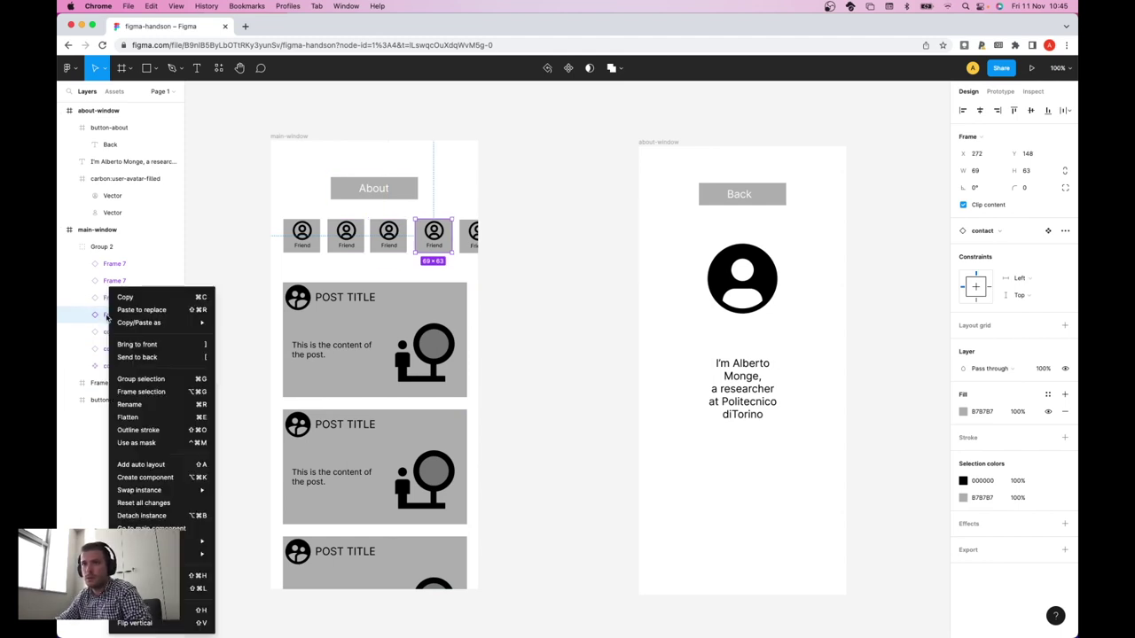
left_click(144, 405)
type("con")
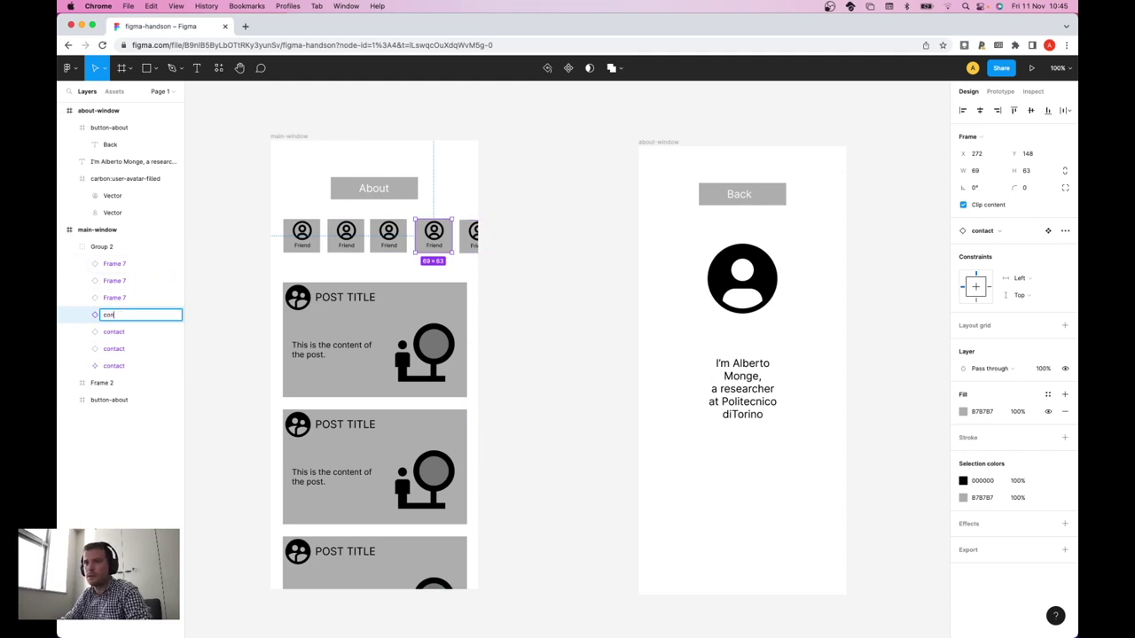
type("tact")
key("Return")
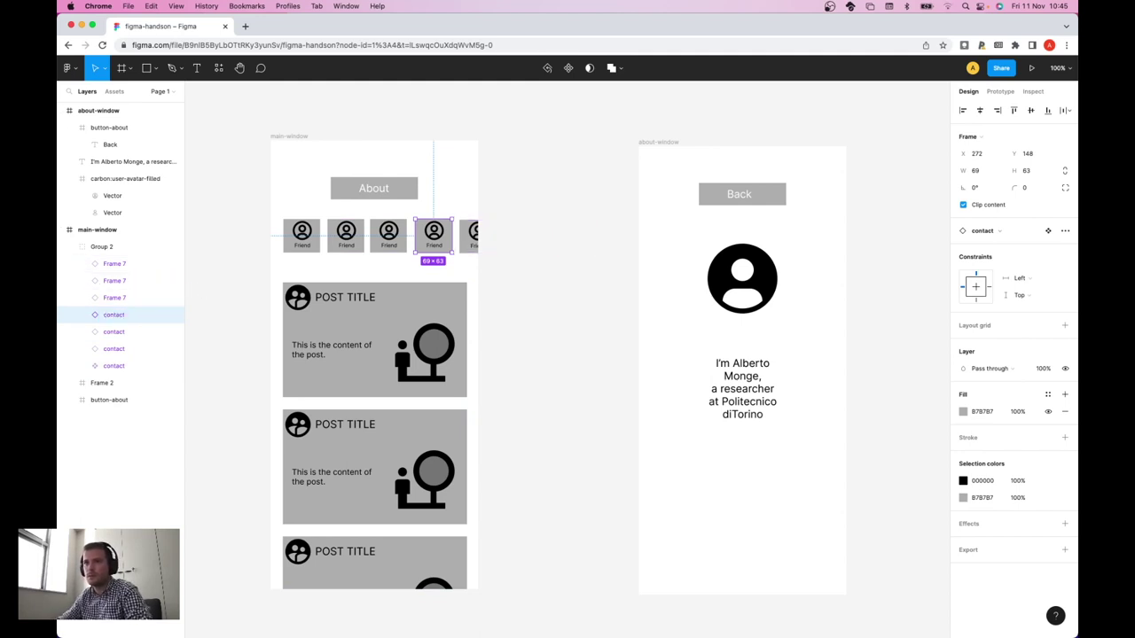
right_click(150, 298)
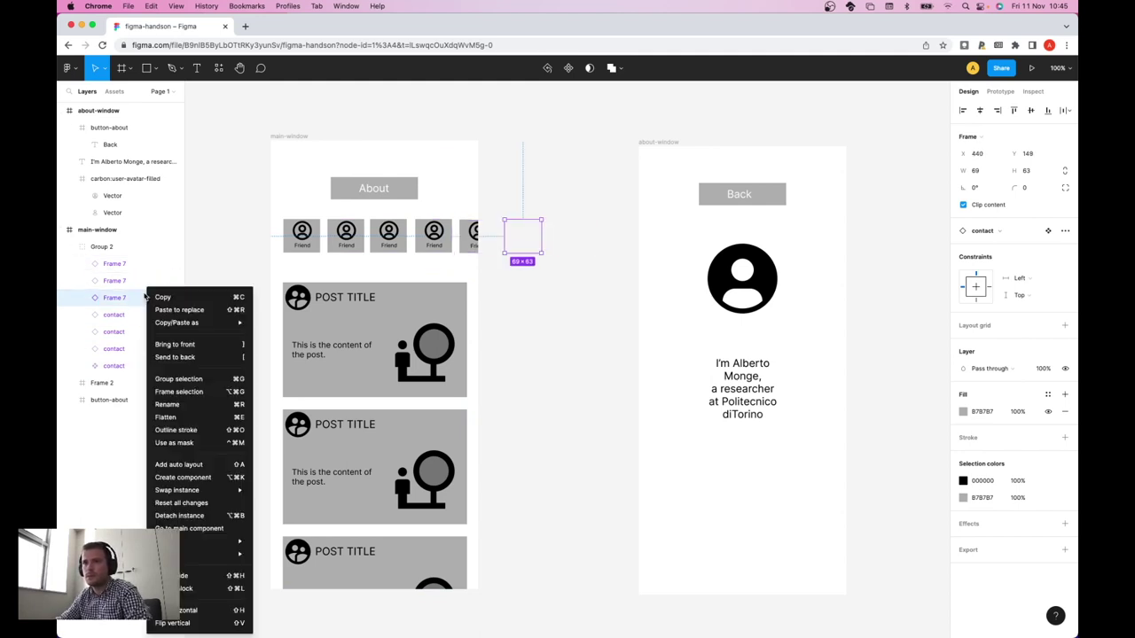
left_click(194, 404)
type("c")
key("Return")
- Rename the remaining two Frame 7 tile layers to 'contact'
left_click(115, 280)
right_click(128, 281)
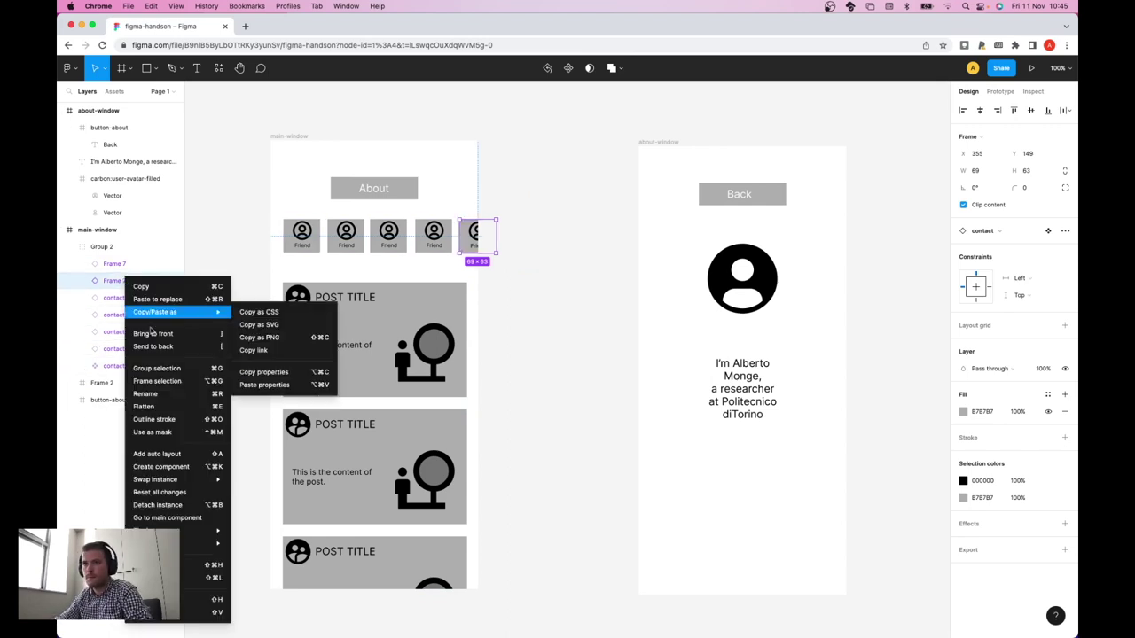
left_click(182, 393)
type("contact")
key("Return")
left_click(111, 263)
right_click(130, 263)
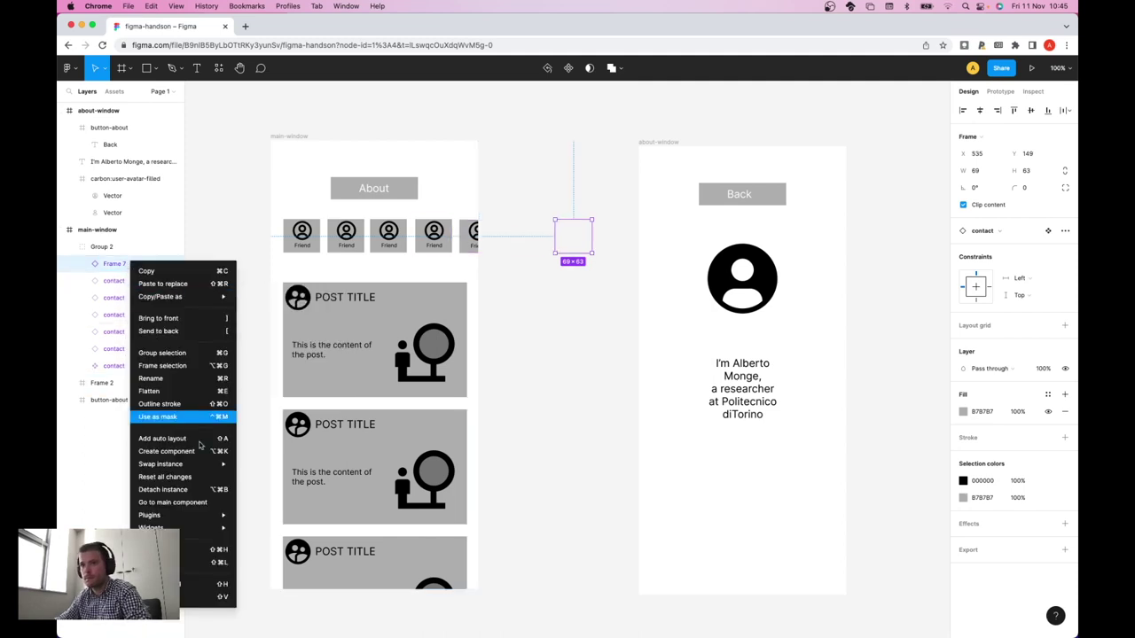
left_click(181, 378)
type("contact")
key("Return")
left_click(121, 384)
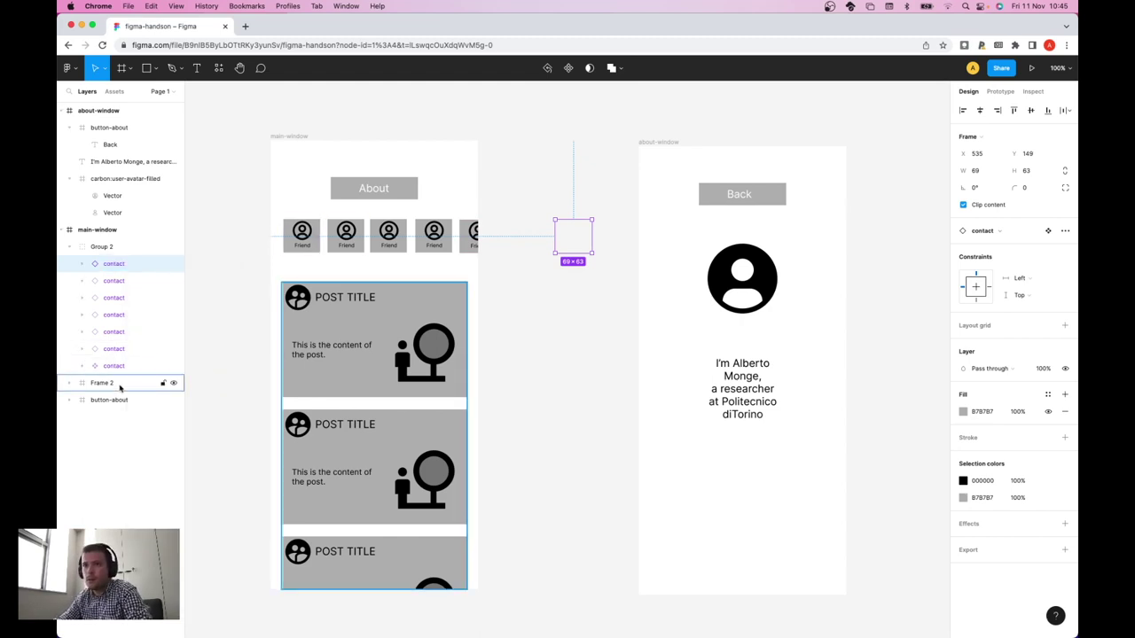
- Rename the Frame 2 post container layer to 'post-list'
right_click(113, 381)
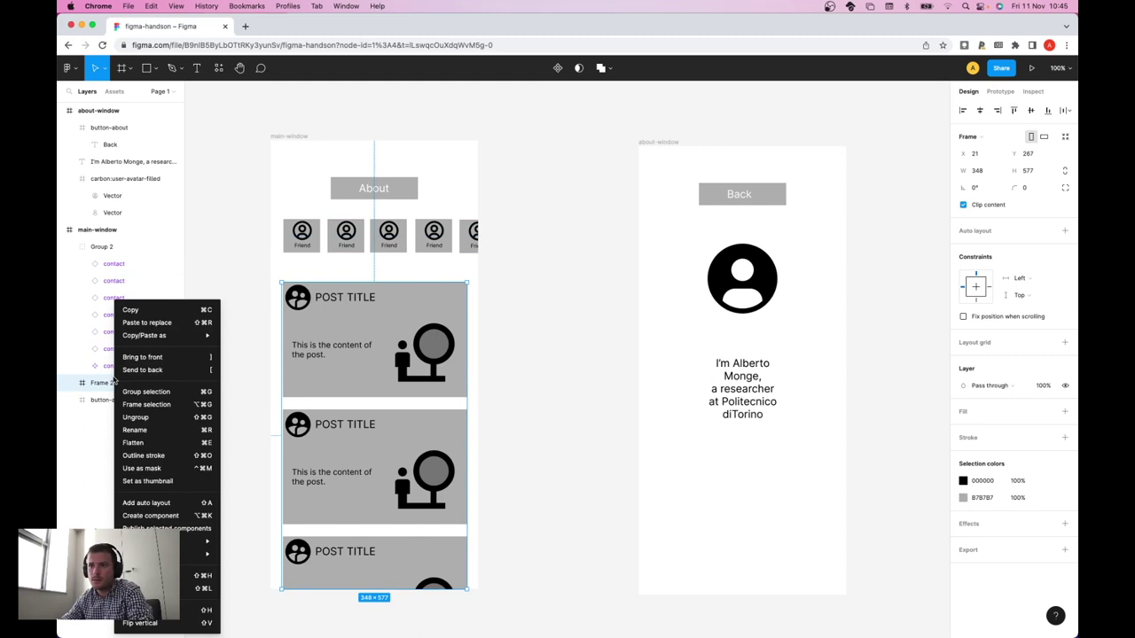
left_click(159, 430)
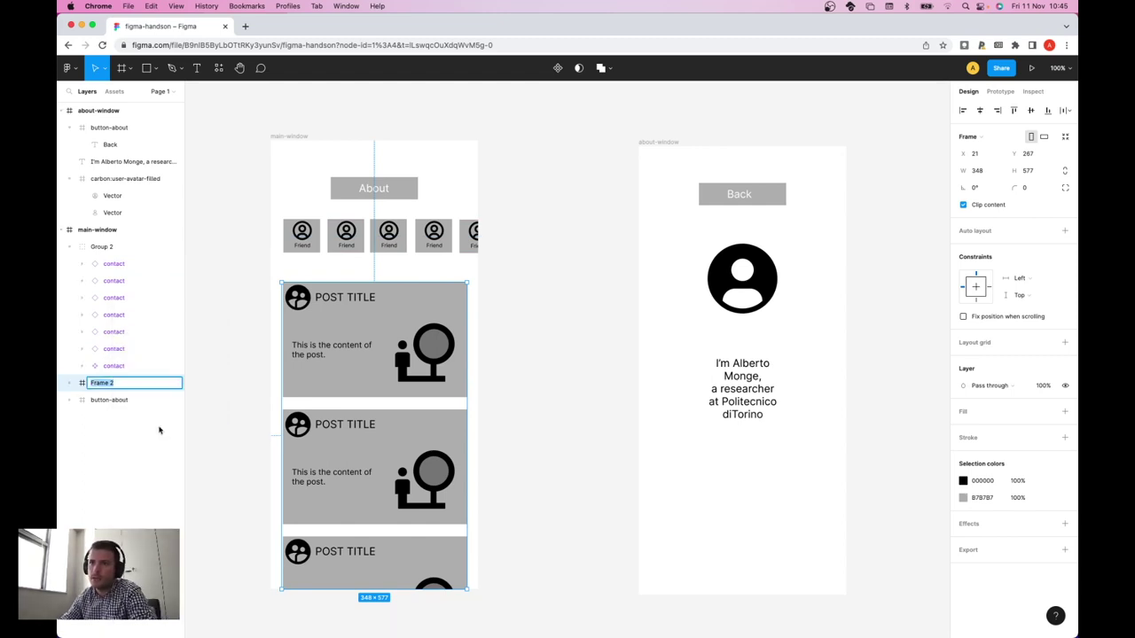
type("post-list")
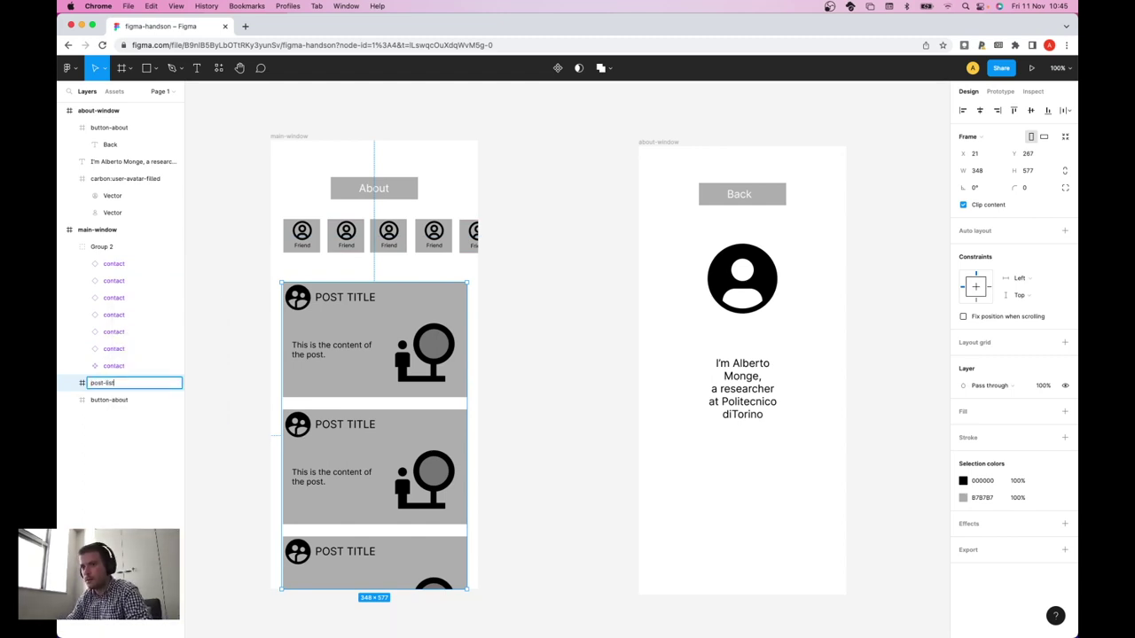
key("Return")
left_click(123, 252)
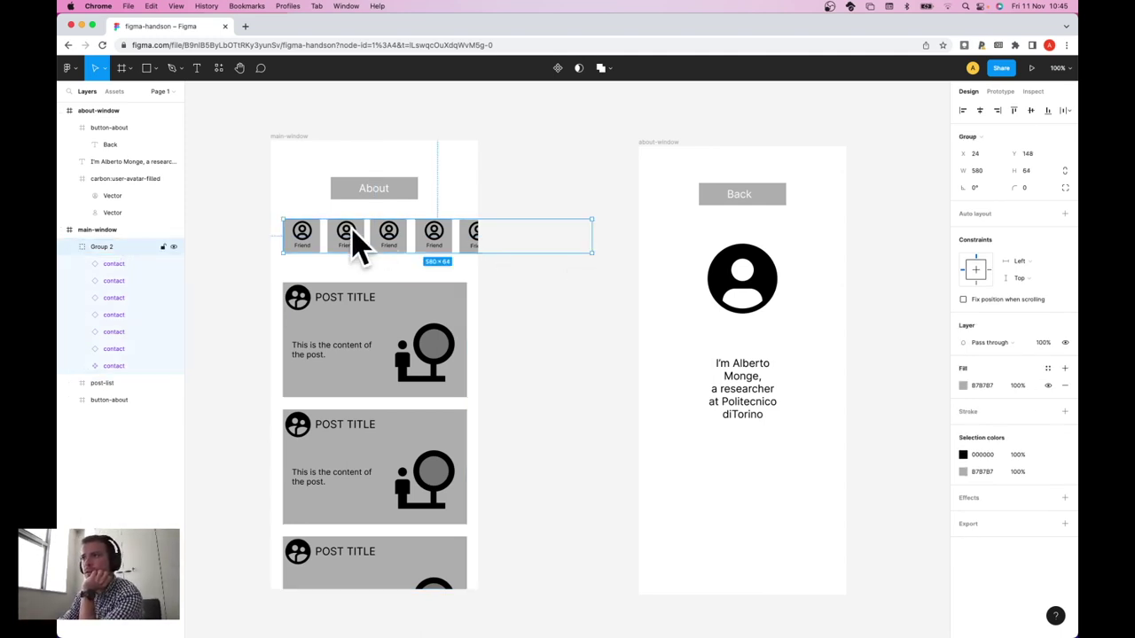
- Wrap Group 2 in a new frame named 'contact-list'
right_click(115, 249)
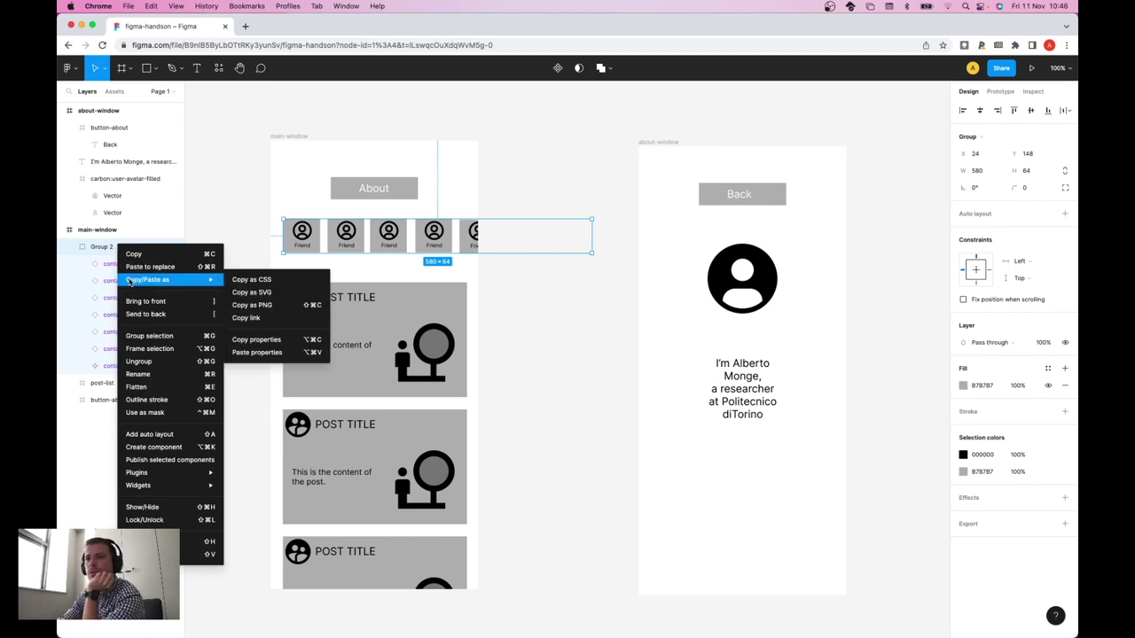
left_click(176, 349)
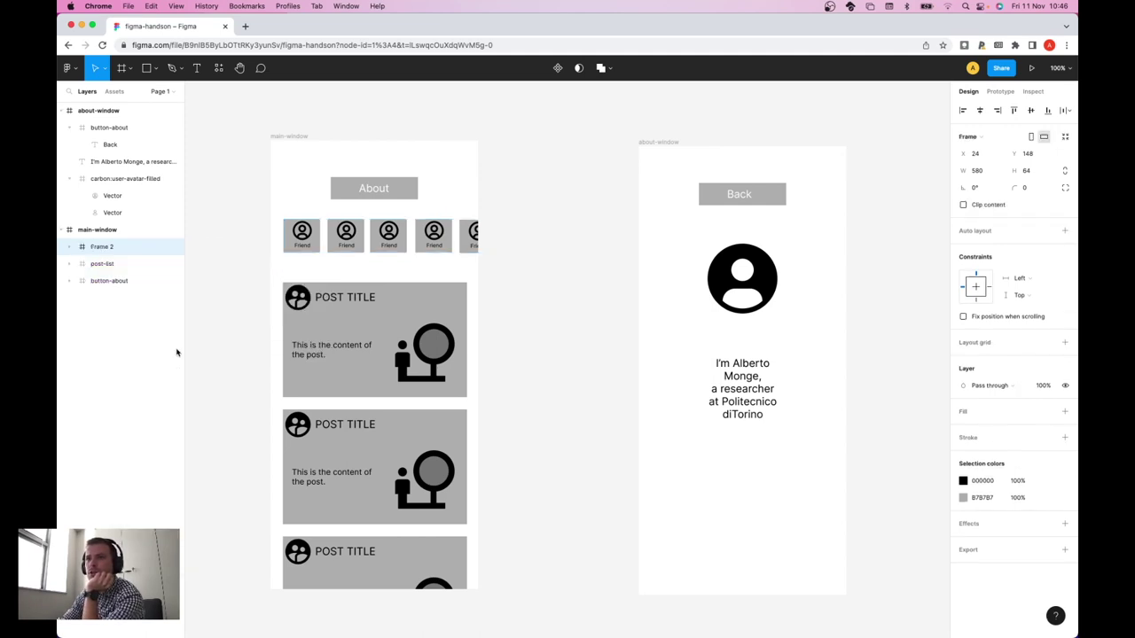
right_click(103, 251)
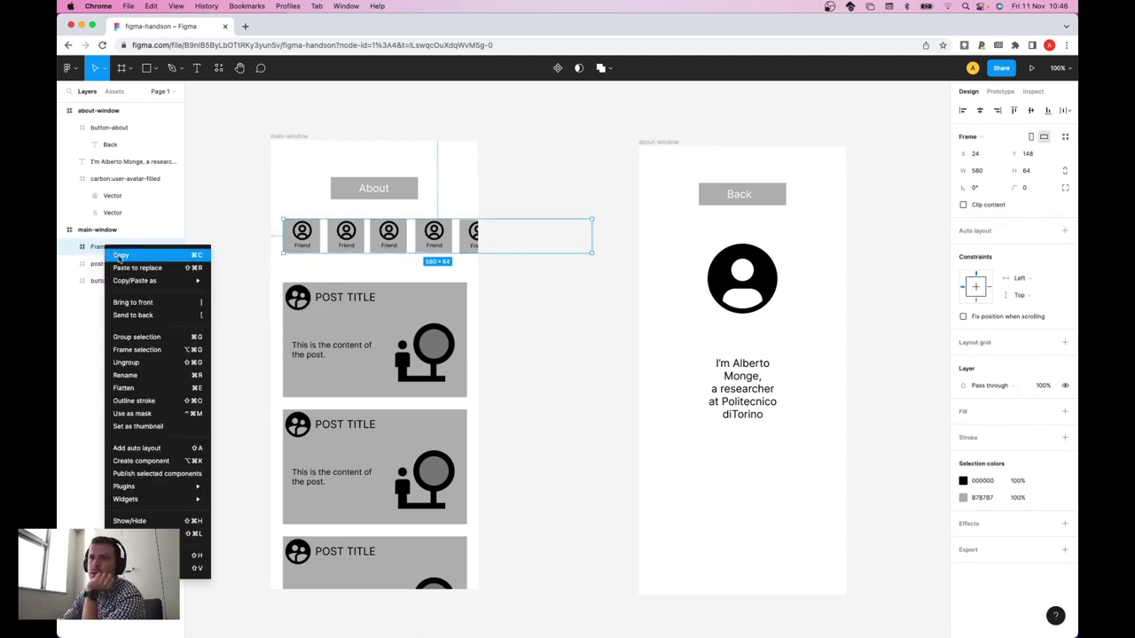
left_click(136, 375)
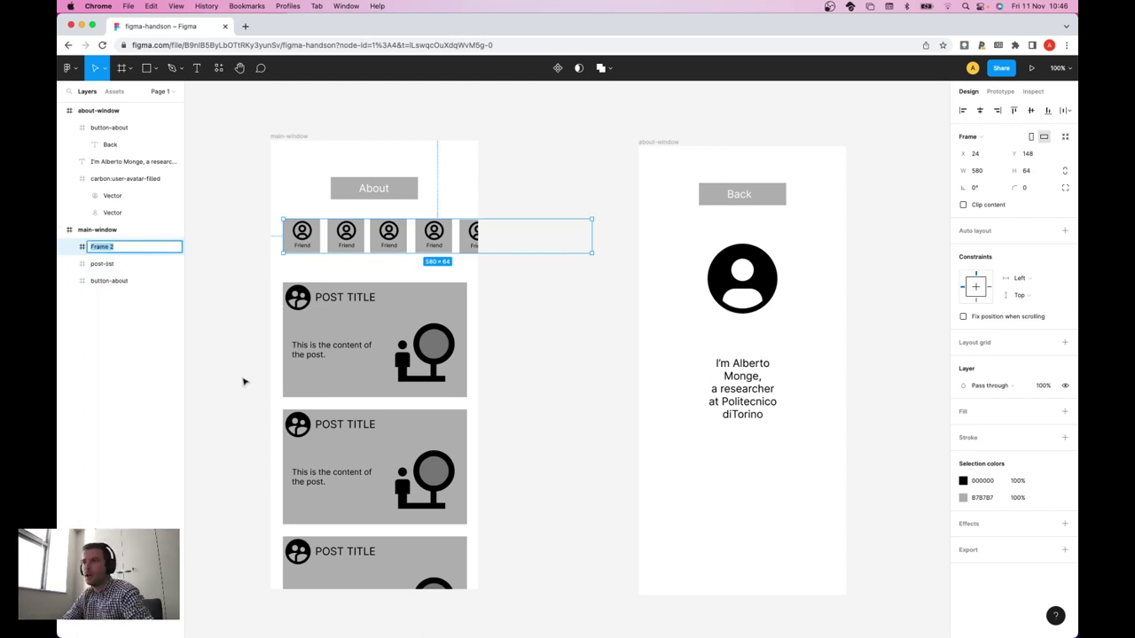
type("contact-list")
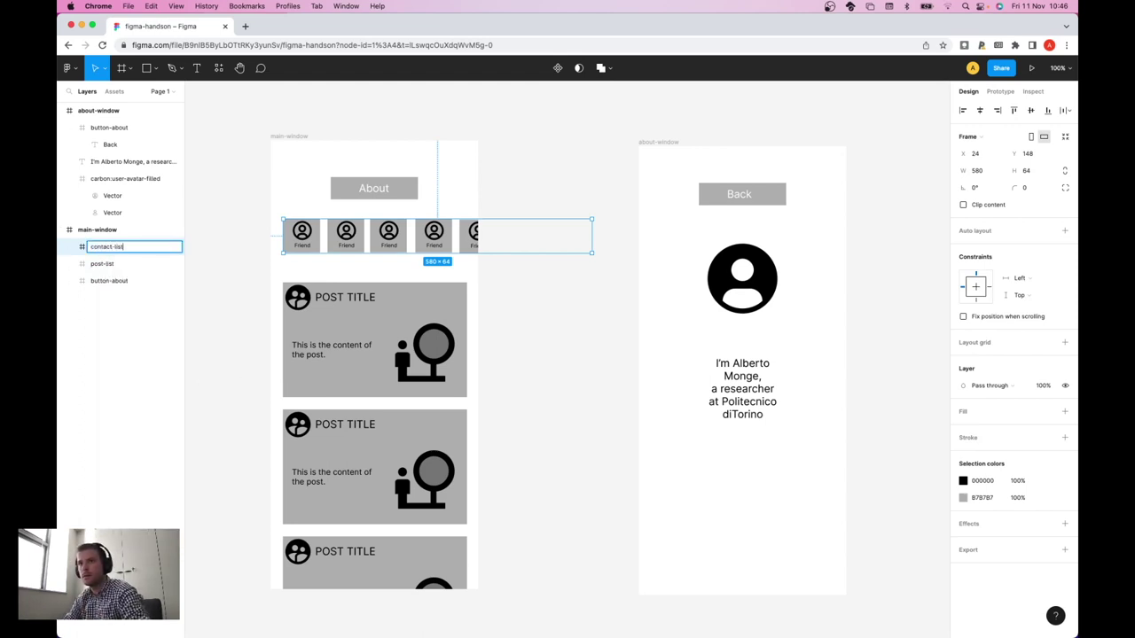
key("Return")
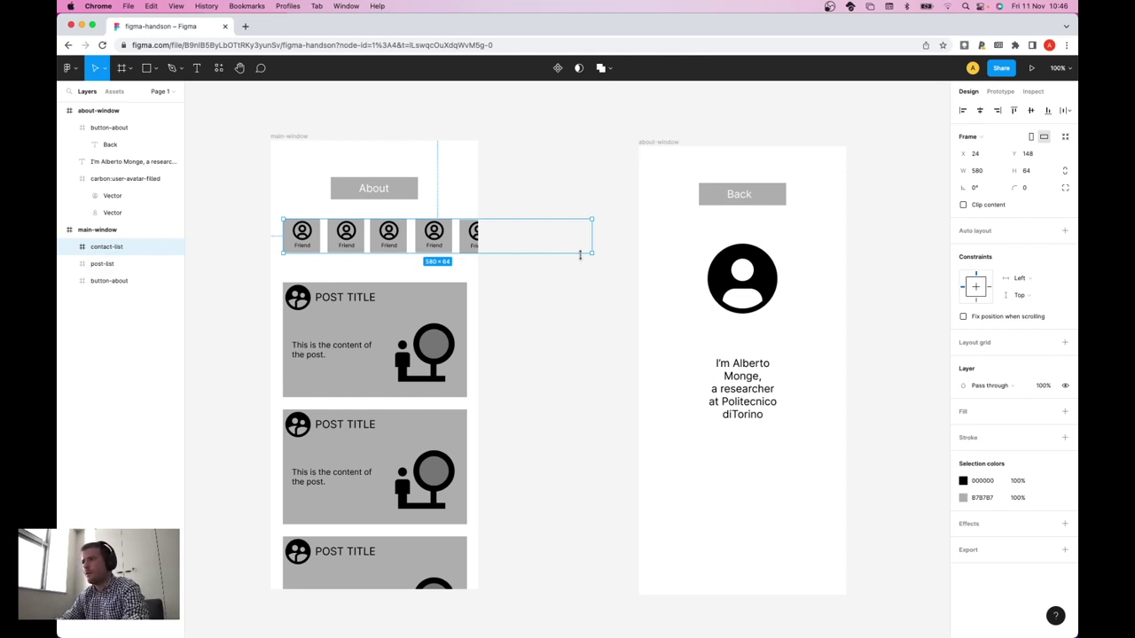
- Narrow the contact-list frame to 345 wide so it fits main-window
scroll(588, 253, "right", 1)
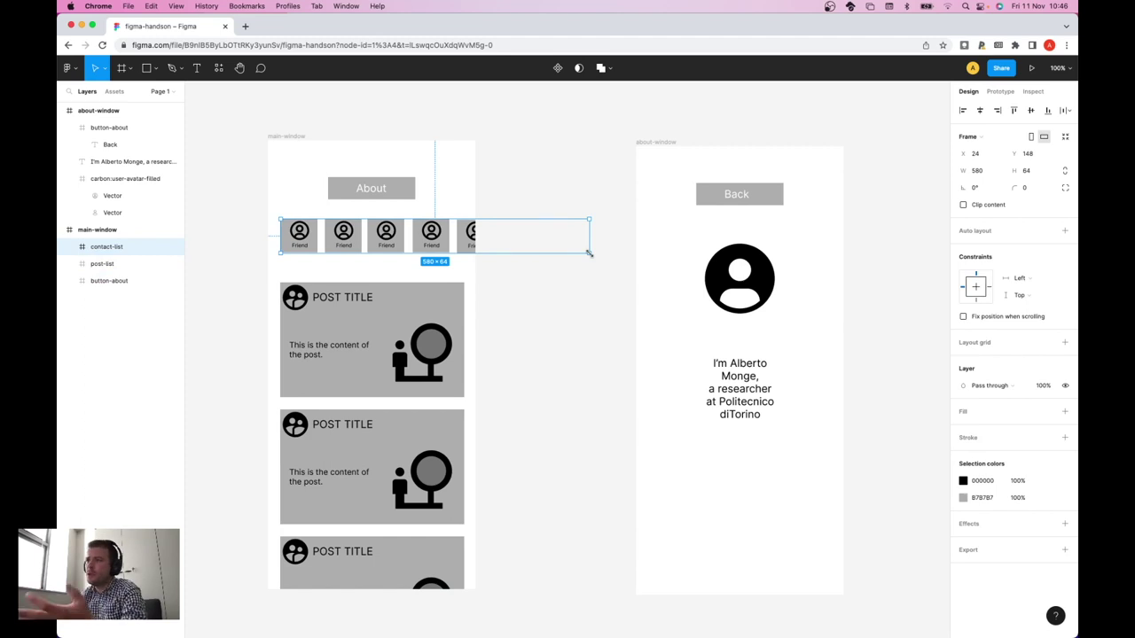
left_click_drag(587, 252, 462, 254)
left_click_drag(282, 253, 278, 254)
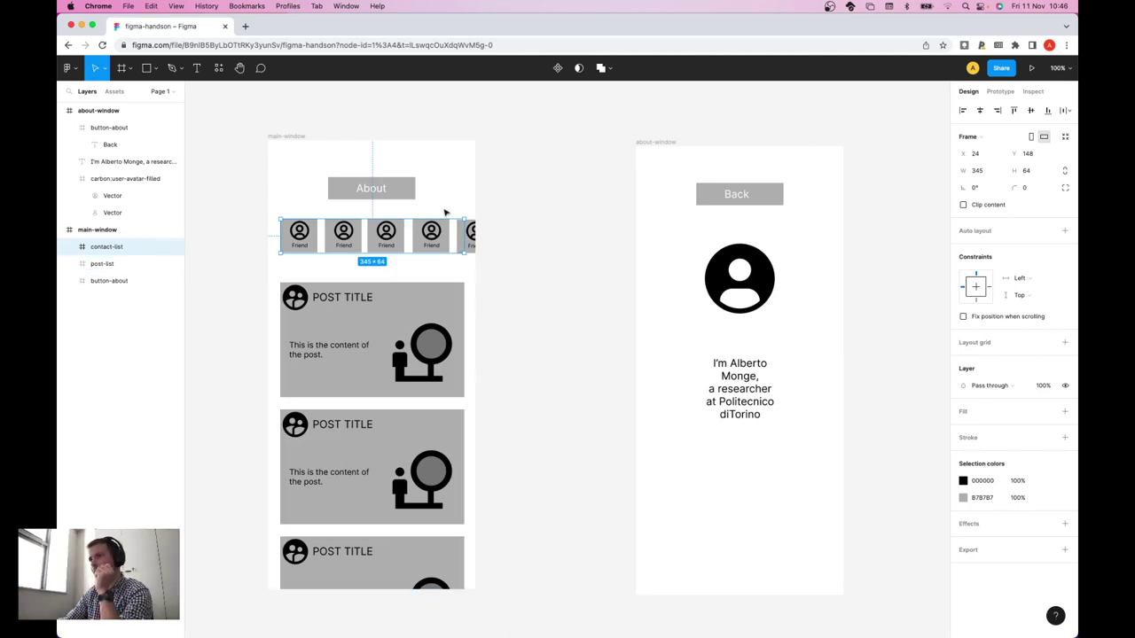
left_click(496, 288)
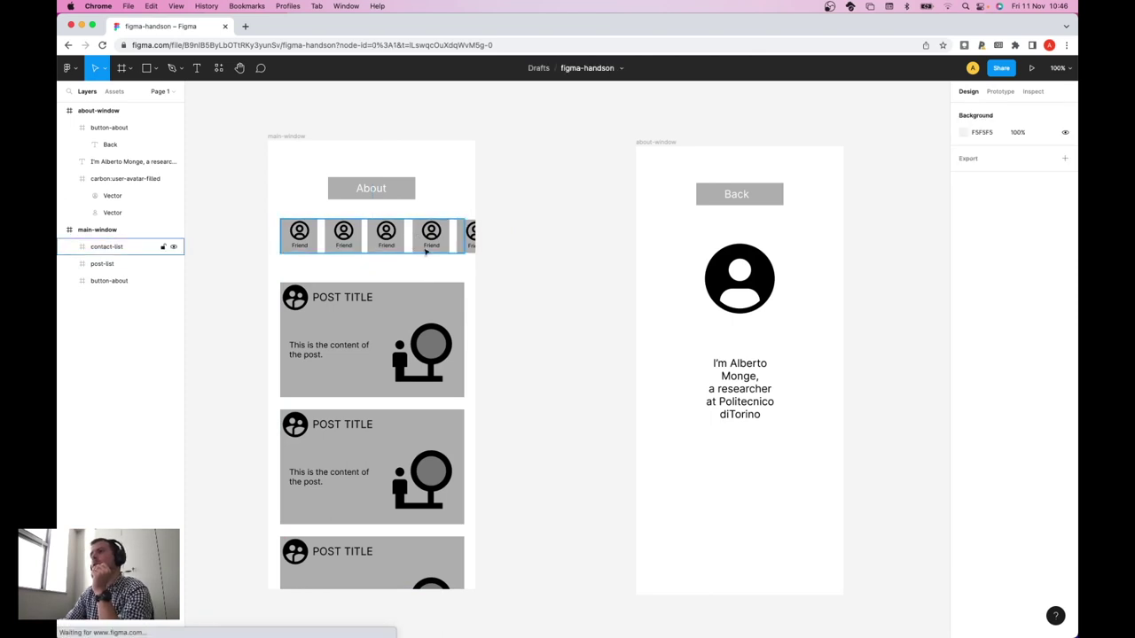
left_click(126, 248)
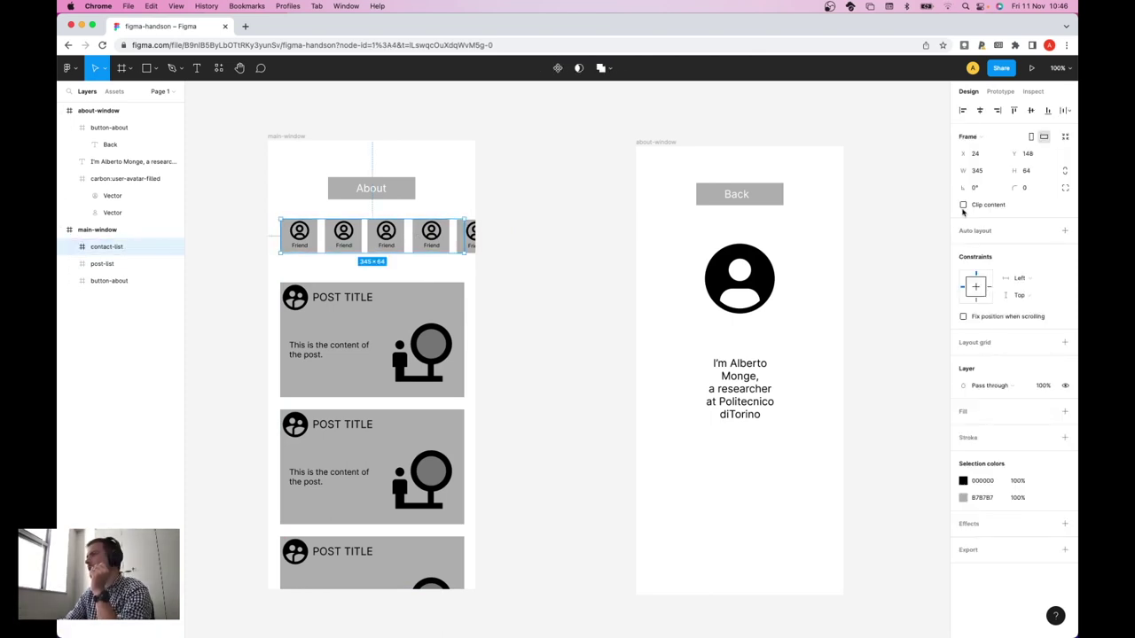
- Make contact-list scroll horizontally with Clip content on, then preview the prototype
left_click(1001, 92)
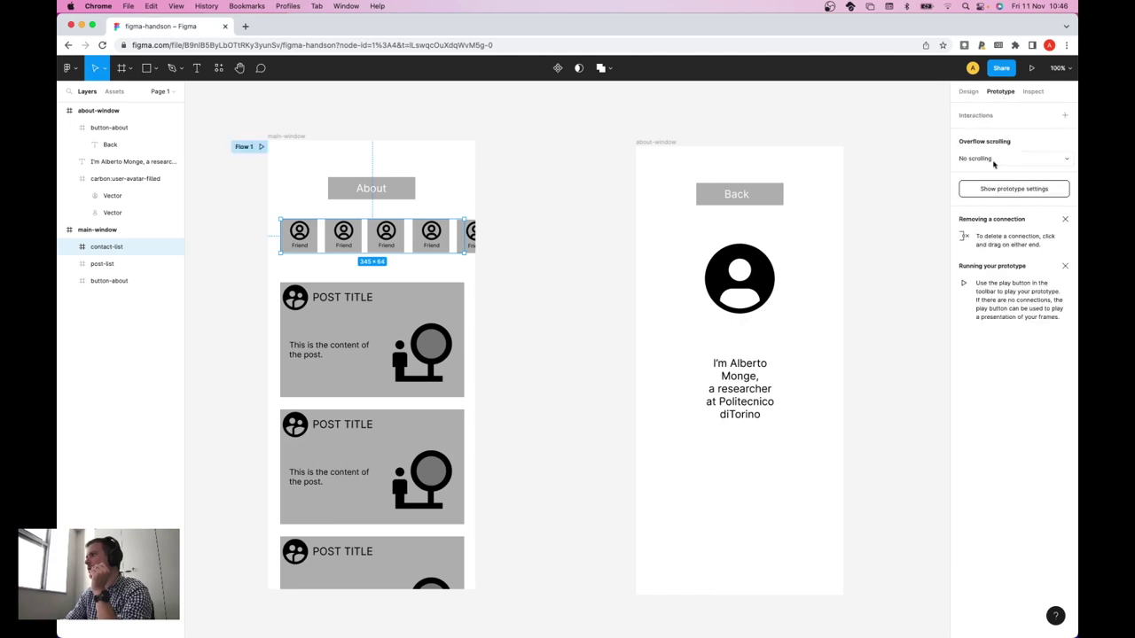
left_click(993, 160)
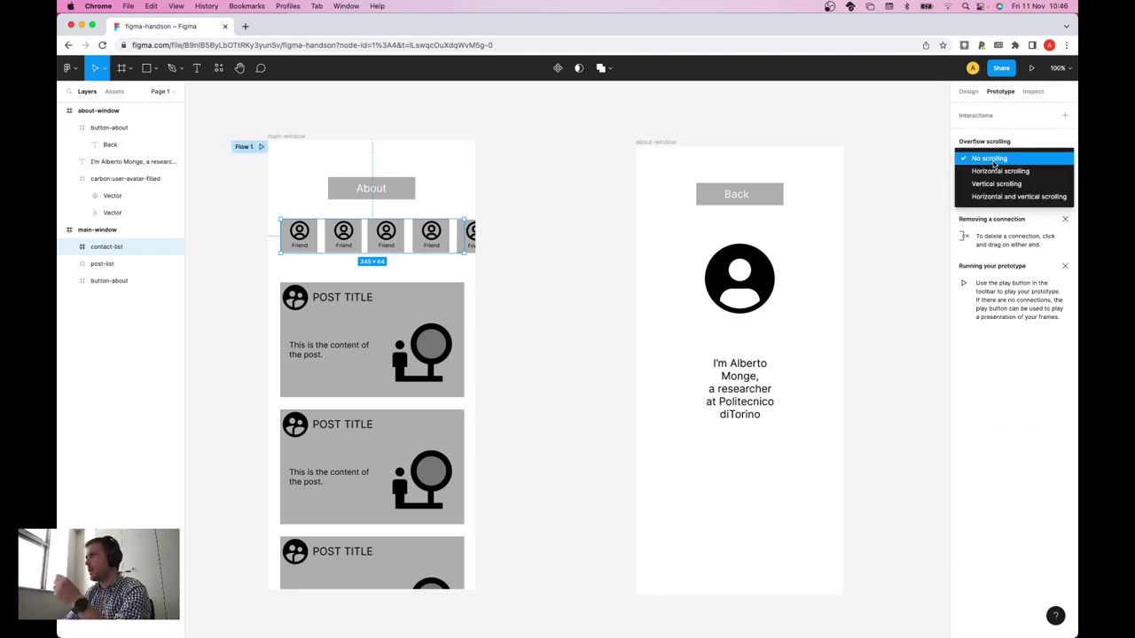
left_click(985, 170)
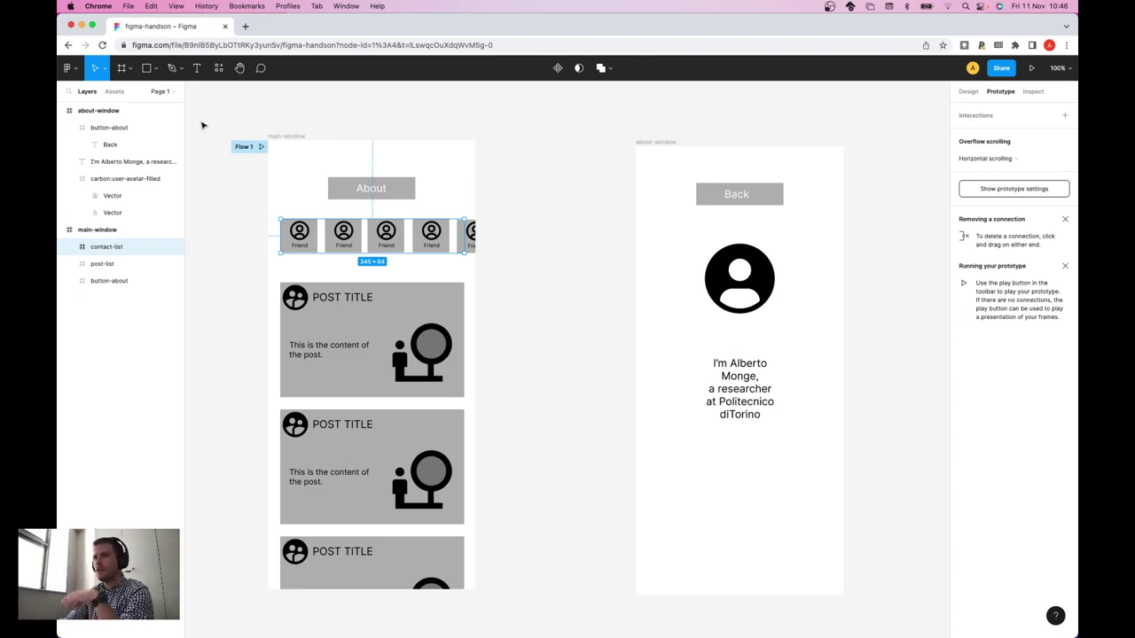
left_click(978, 95)
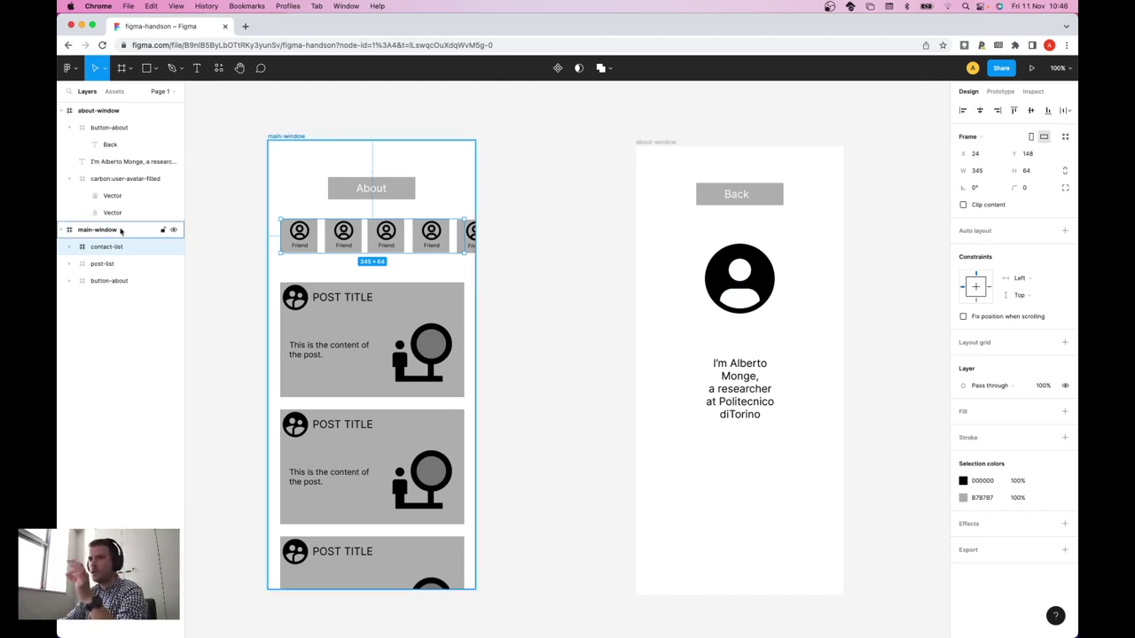
left_click(963, 205)
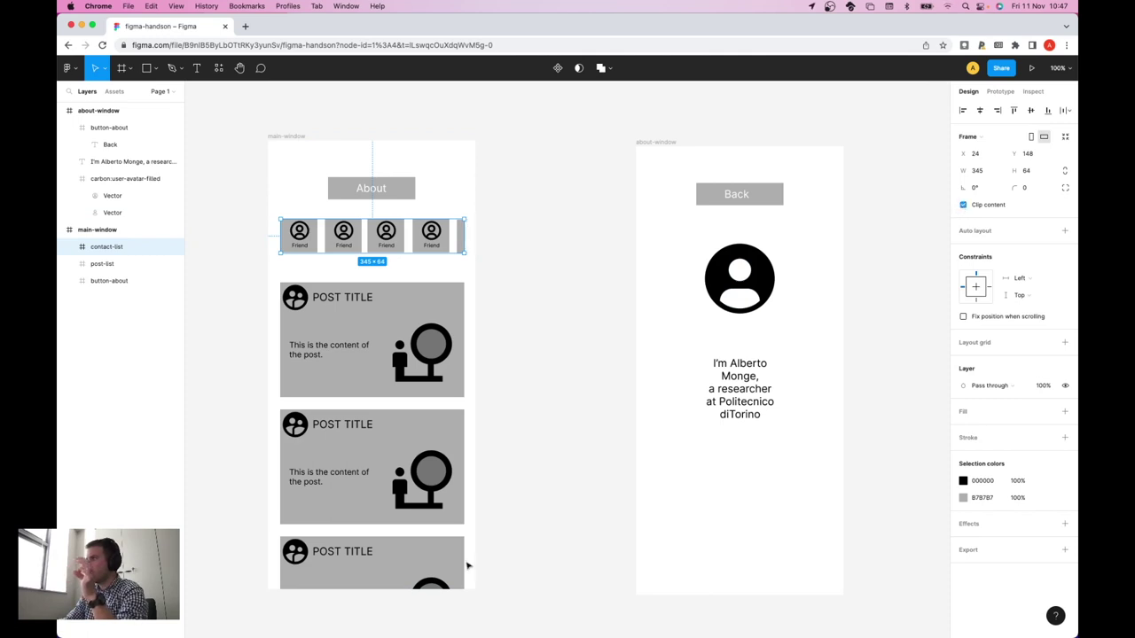
left_click(516, 417)
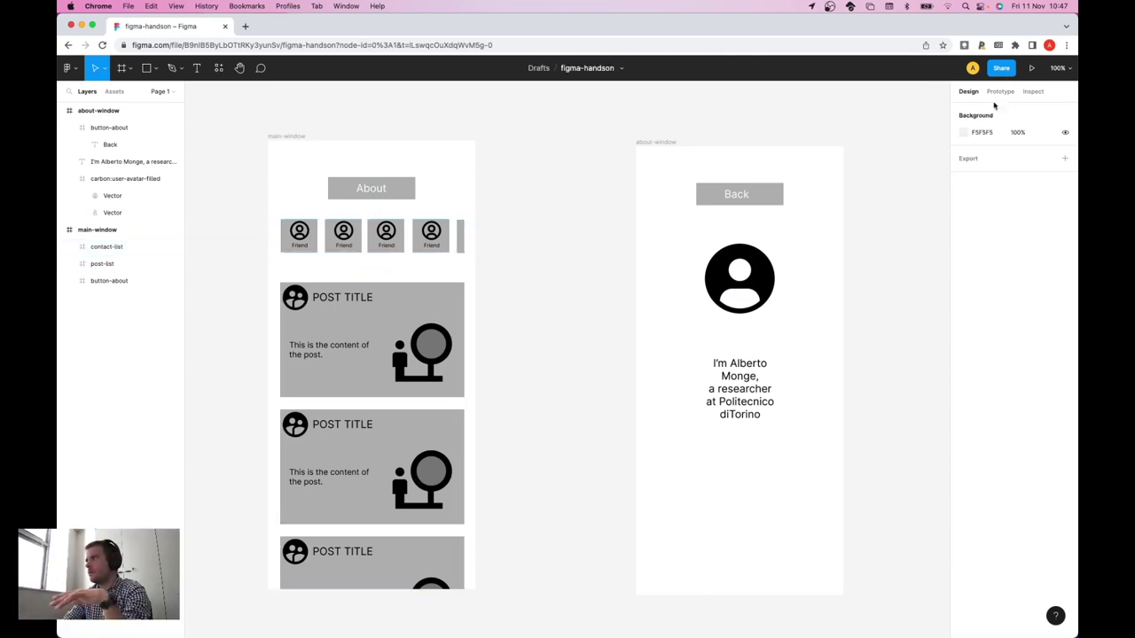
left_click(1032, 69)
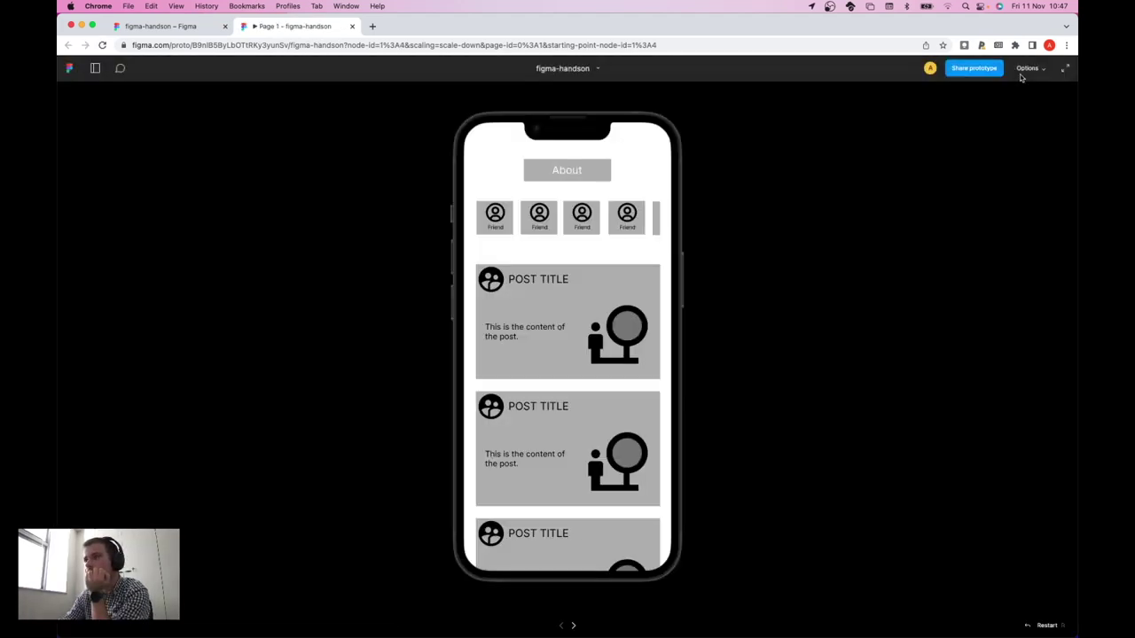
- Scroll through the prototype's posts and slide the friends row left and right
scroll(526, 455, "down", 2)
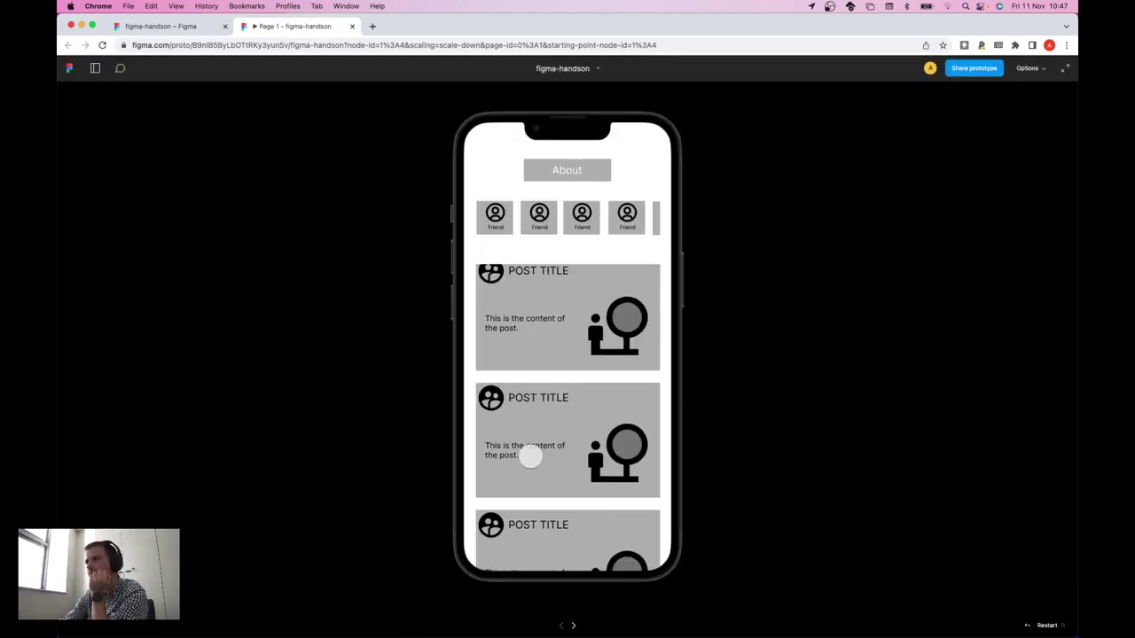
scroll(529, 455, "down", 3)
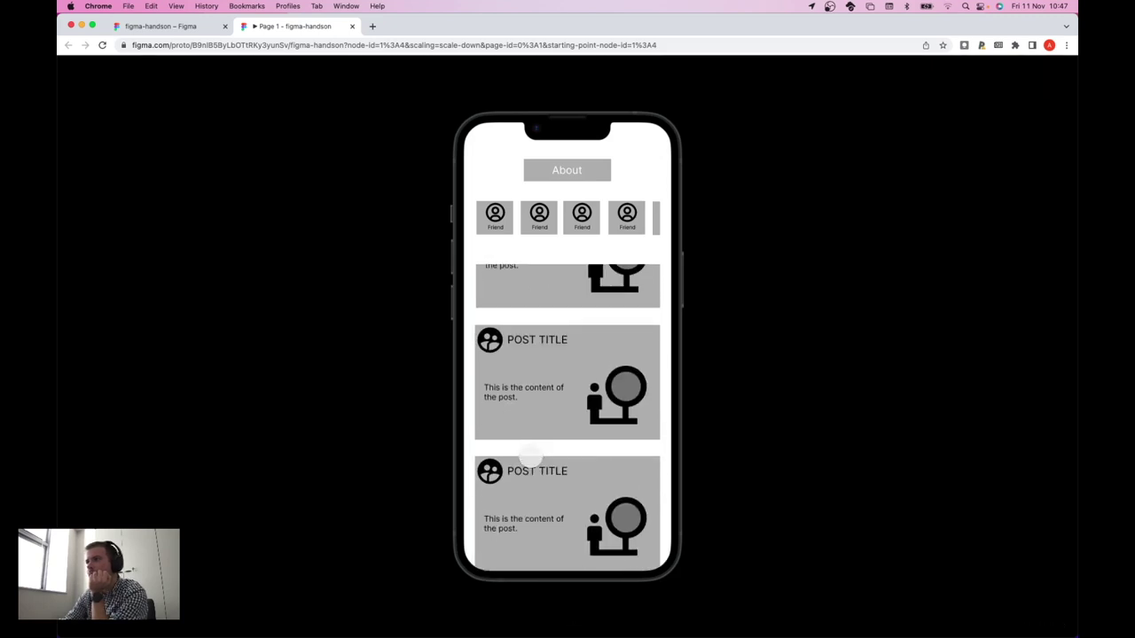
scroll(529, 455, "down", 3)
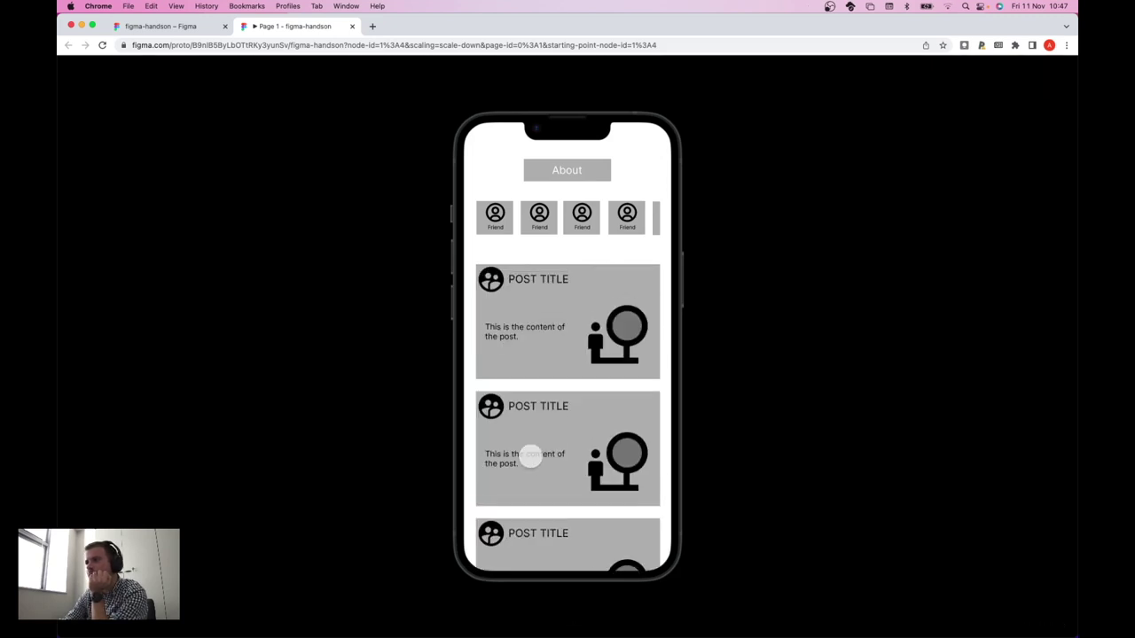
scroll(602, 215, "right", 2)
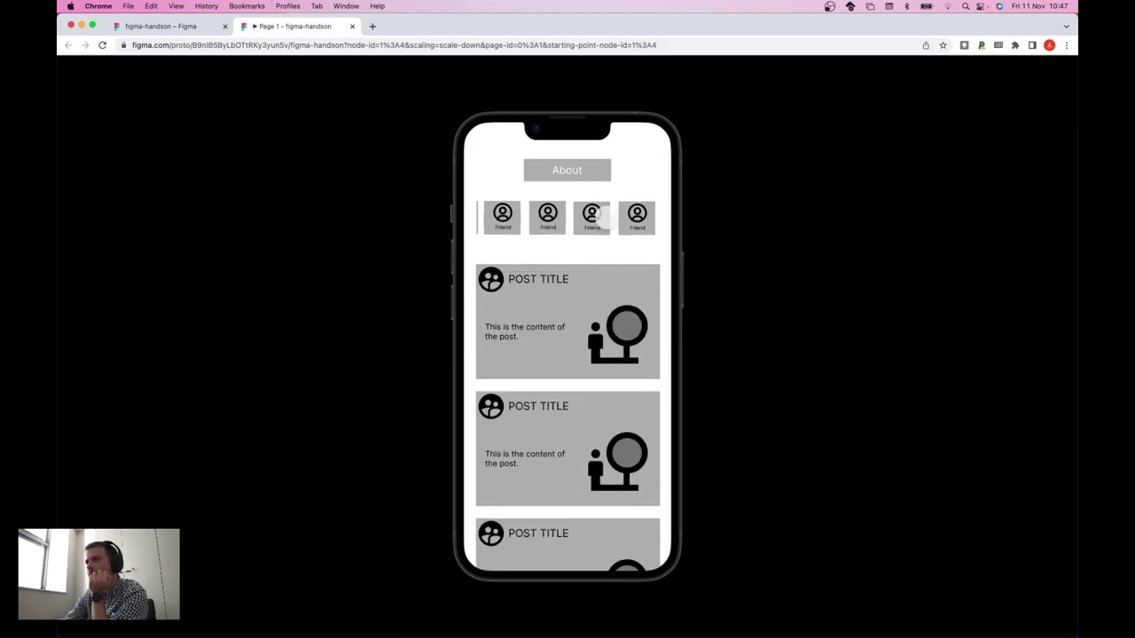
scroll(603, 215, "left", 2)
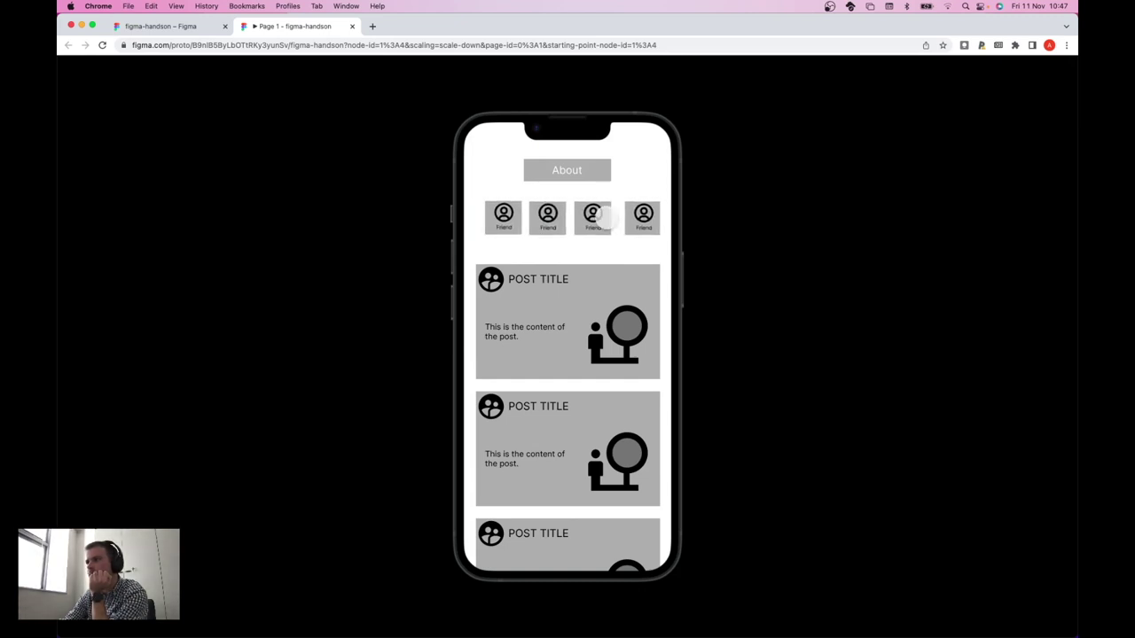
scroll(608, 218, "left", 1)
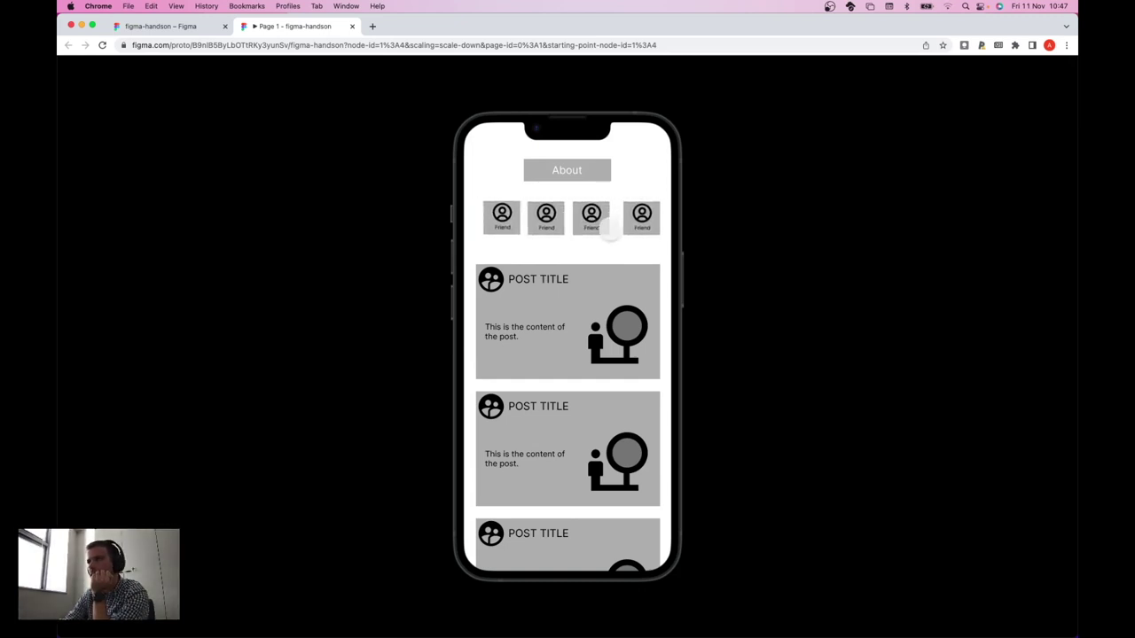
- Open About and go Back, slide the friends row again, then close the preview
left_click(591, 179)
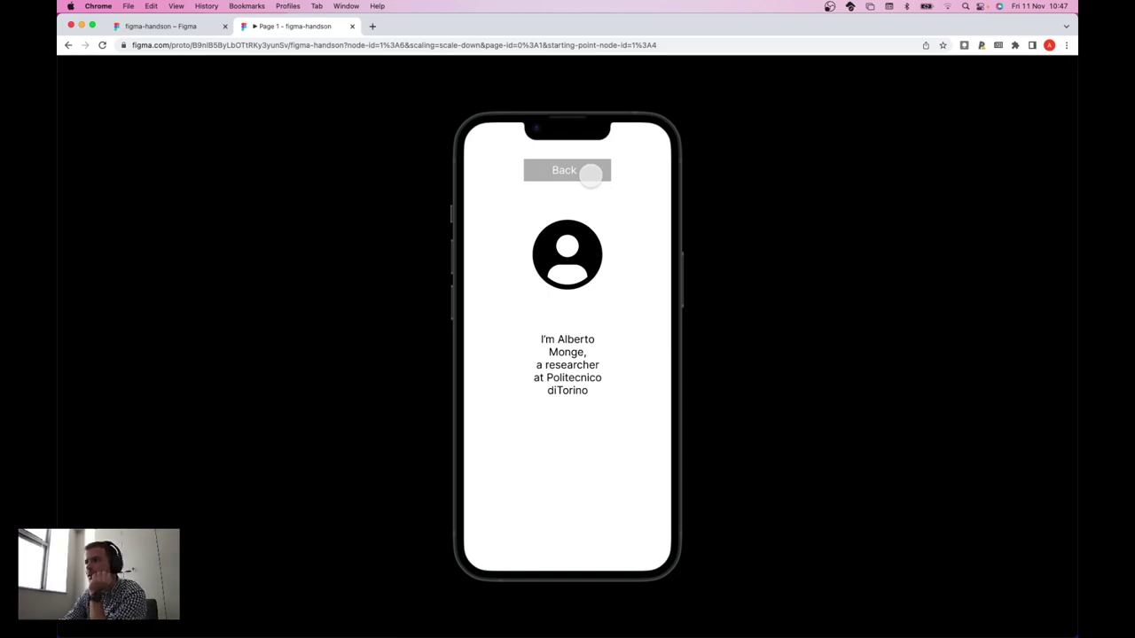
left_click(591, 176)
mouse_move(585, 226)
left_mouse_down()
mouse_move(600, 215)
mouse_move(583, 211)
left_mouse_up()
left_click_drag(552, 329, 556, 334)
scroll(558, 329, "down", 2)
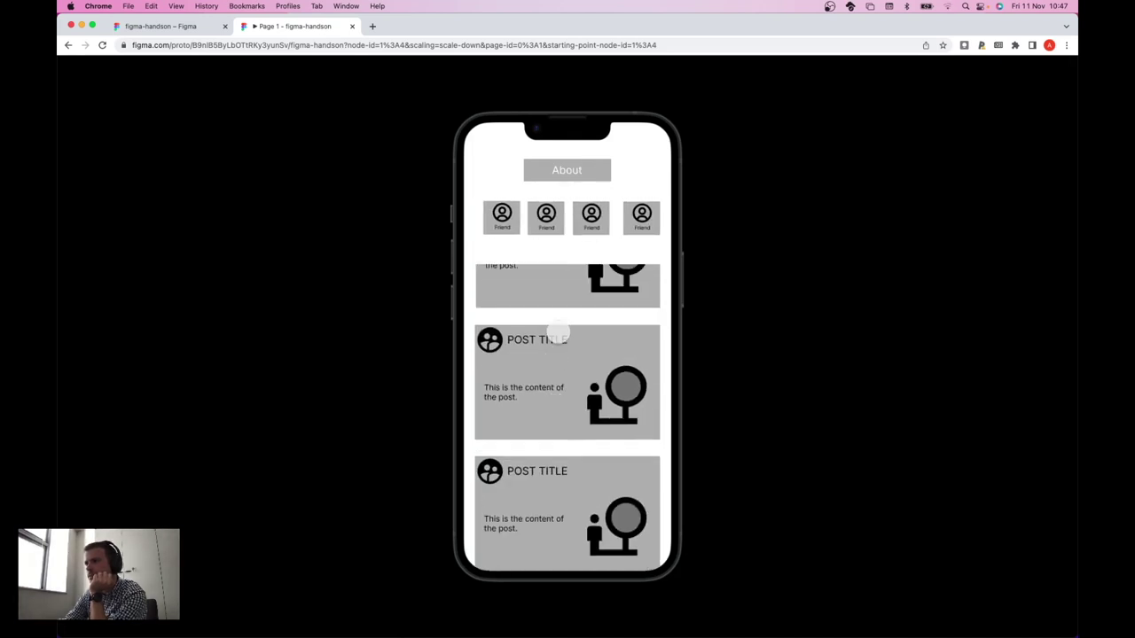
scroll(488, 292, "up", 2)
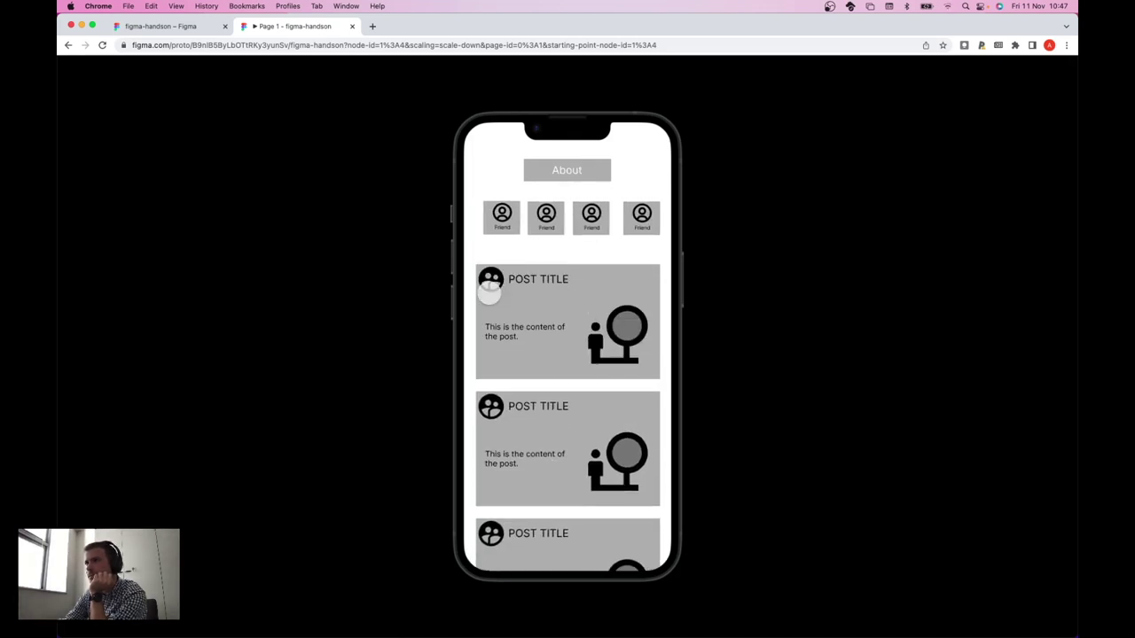
left_click(352, 26)
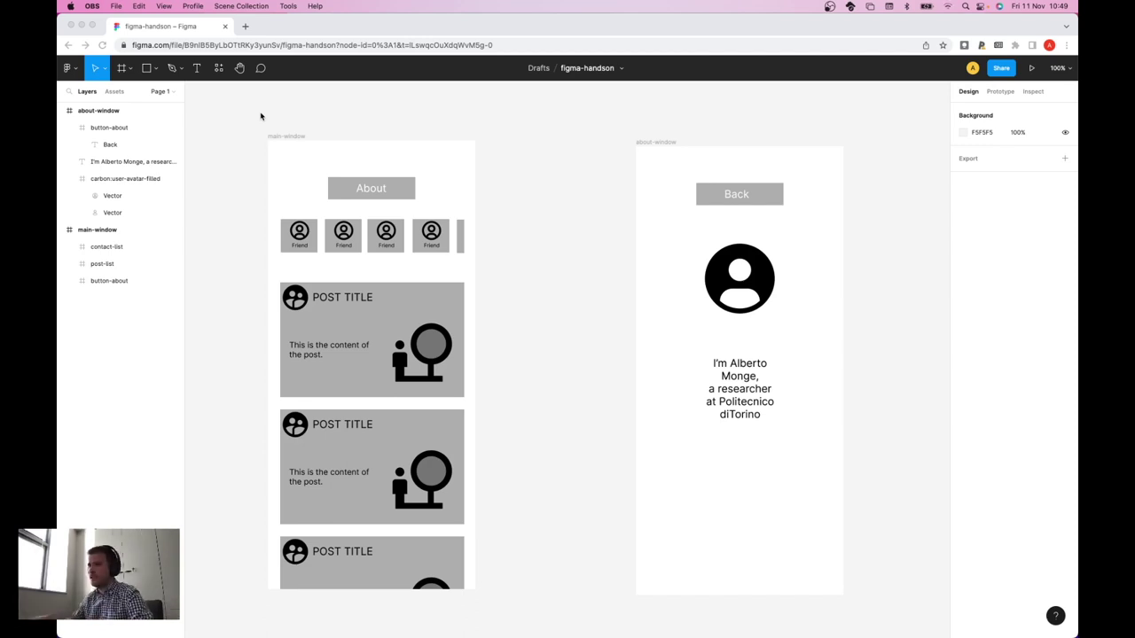
- Return to the drafts file list and go to the Figma Community page
left_click(68, 68)
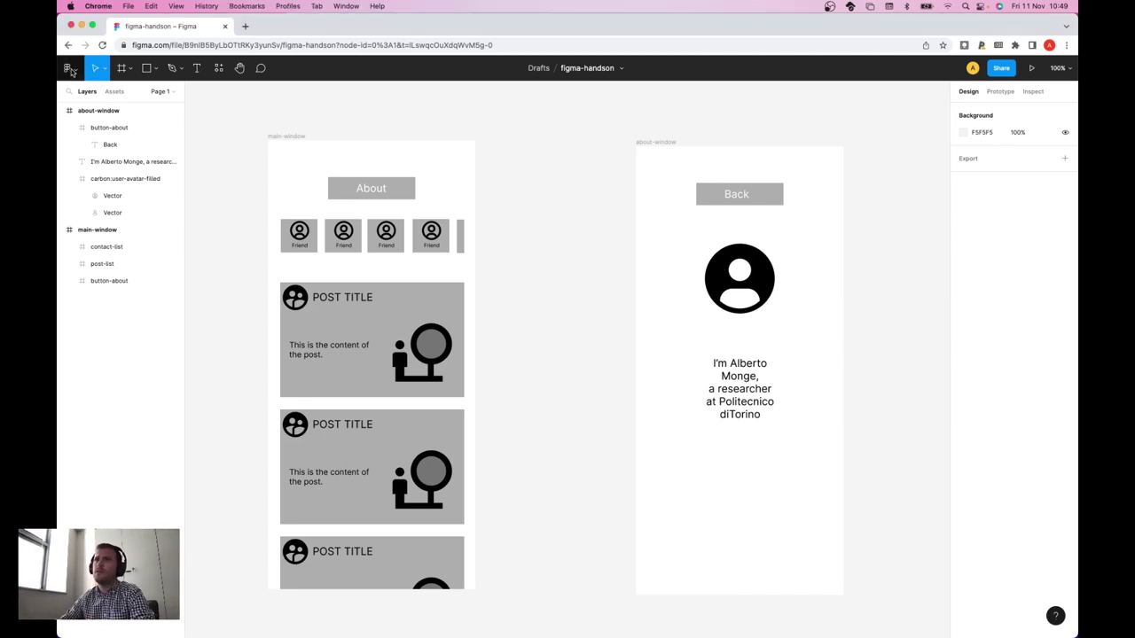
left_click(68, 68)
left_click(81, 94)
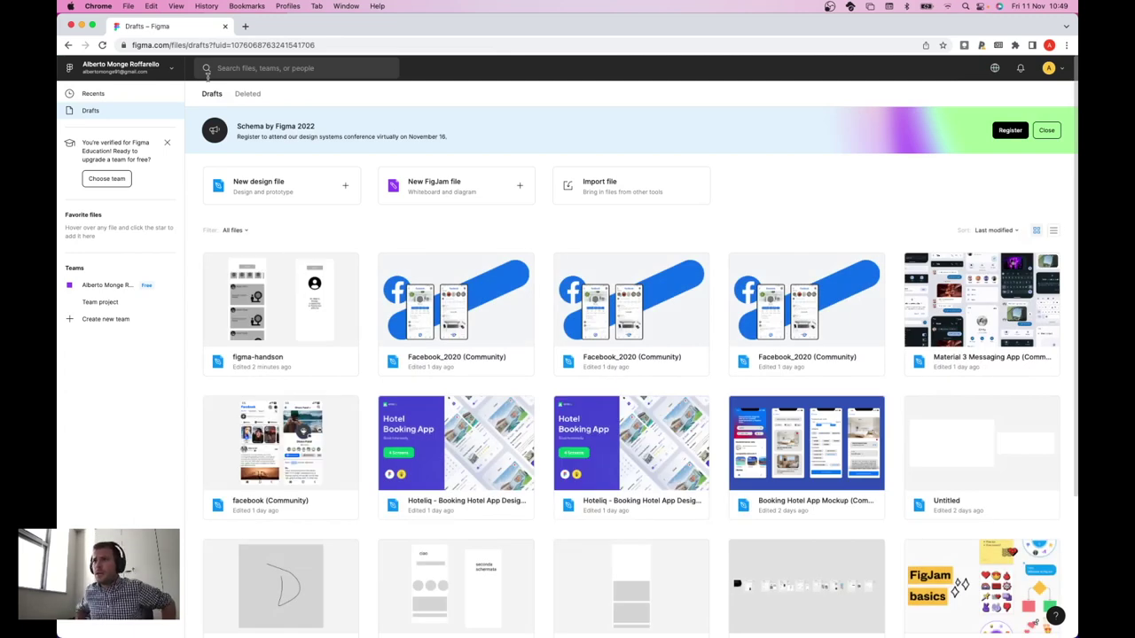
left_click(161, 70)
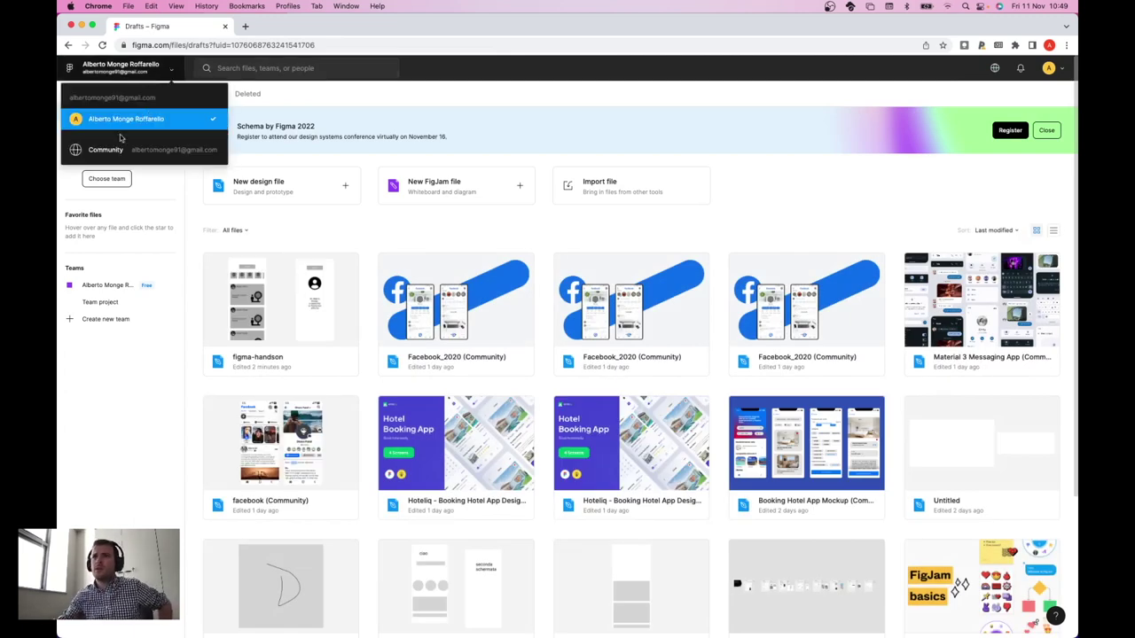
left_click(141, 152)
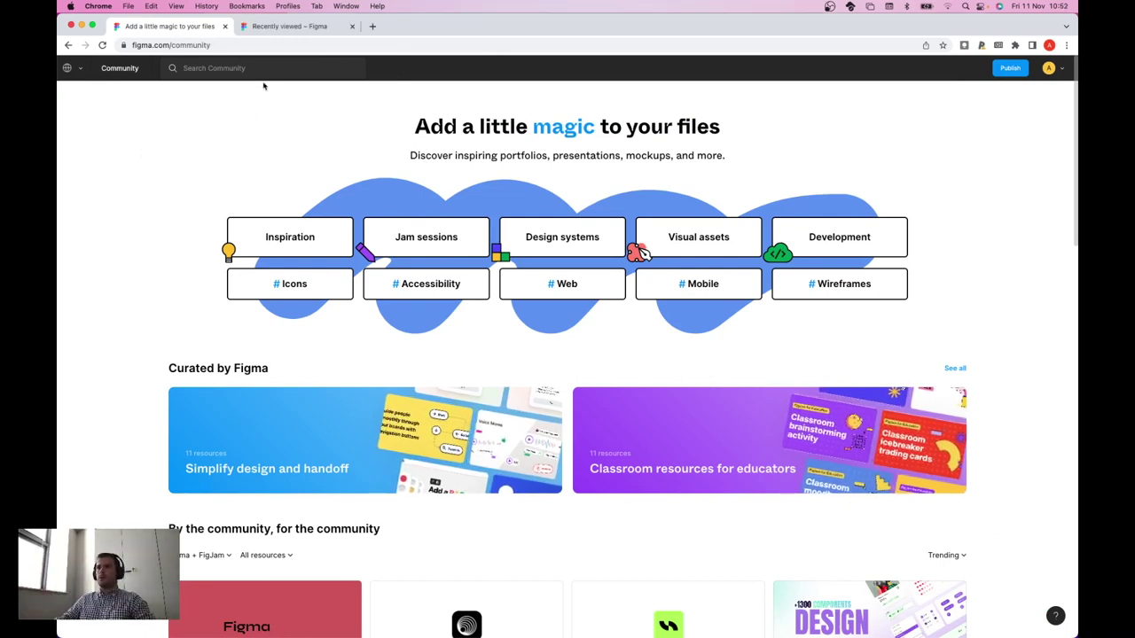
- Close the leftover tab and search the Community for 'wireframe mobile'
left_click(352, 26)
left_click(231, 69)
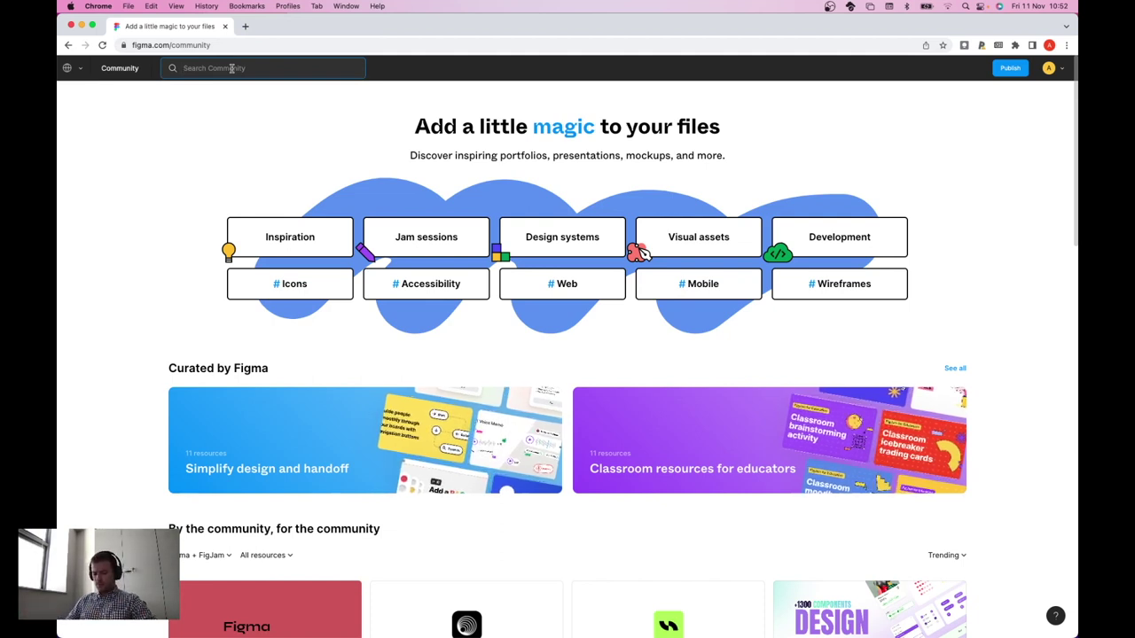
type("wifre")
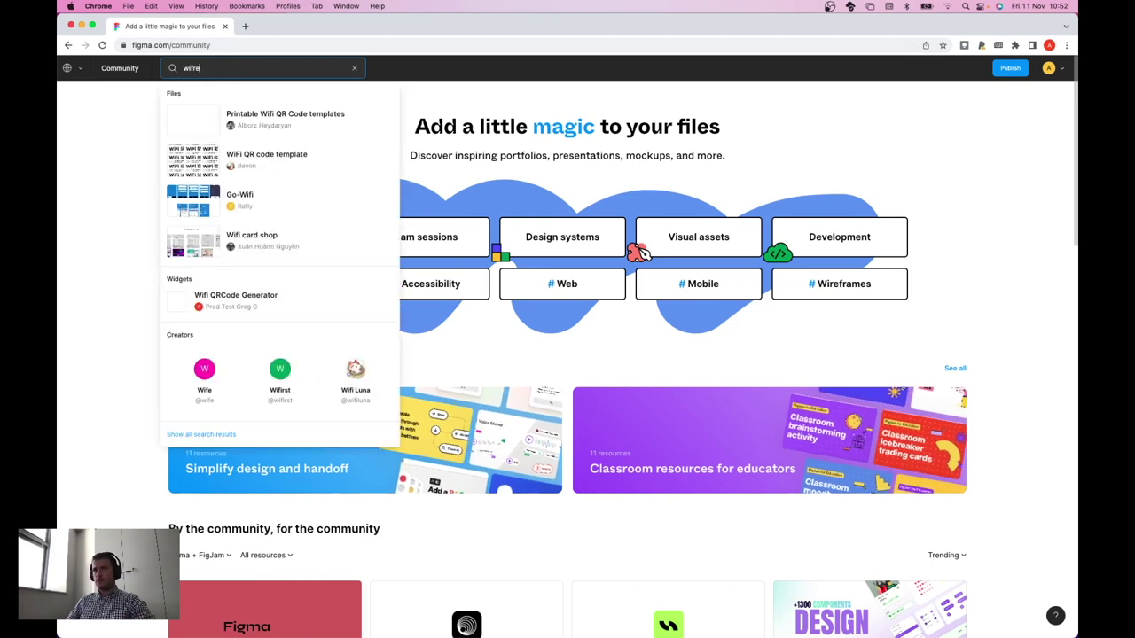
key("BackSpace")
key("BackSpace")
key("BackSpace")
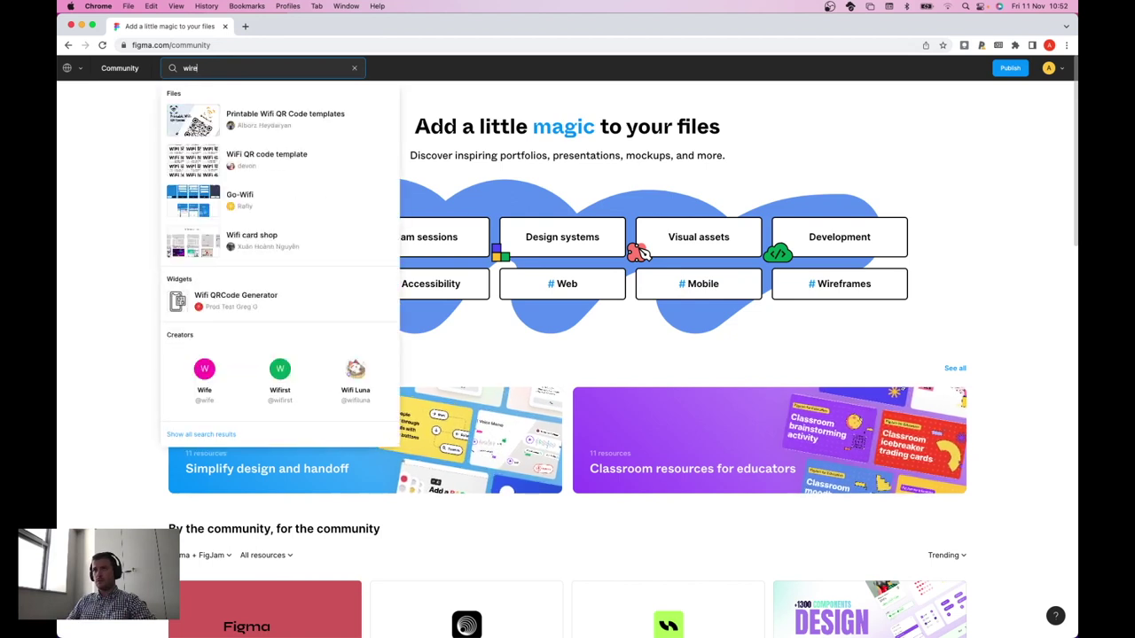
type("reframe m")
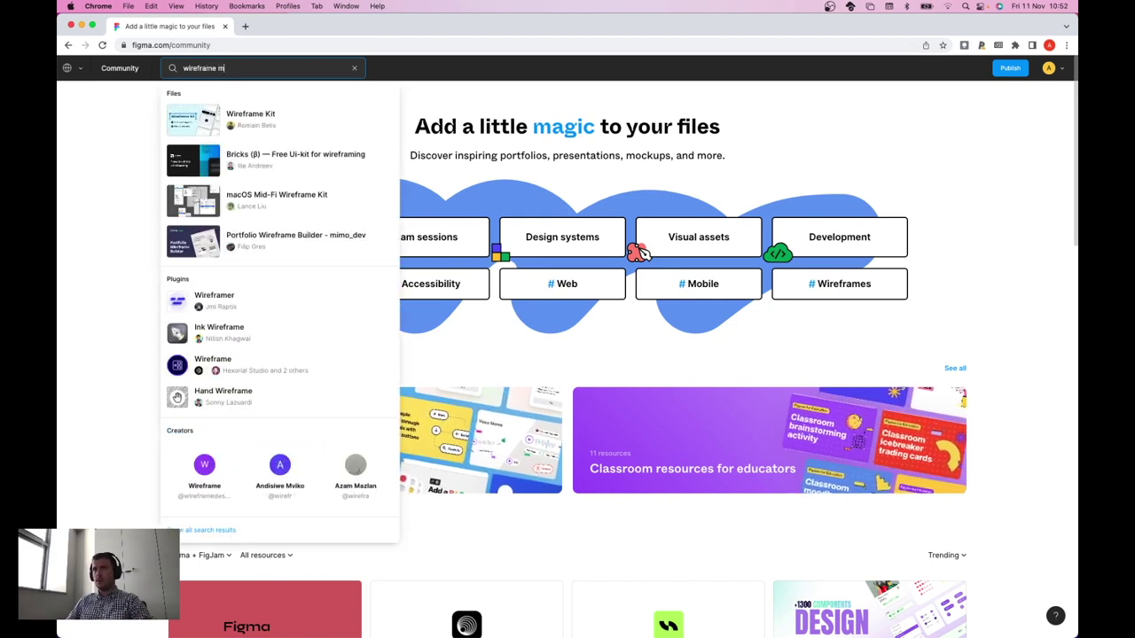
type("obile")
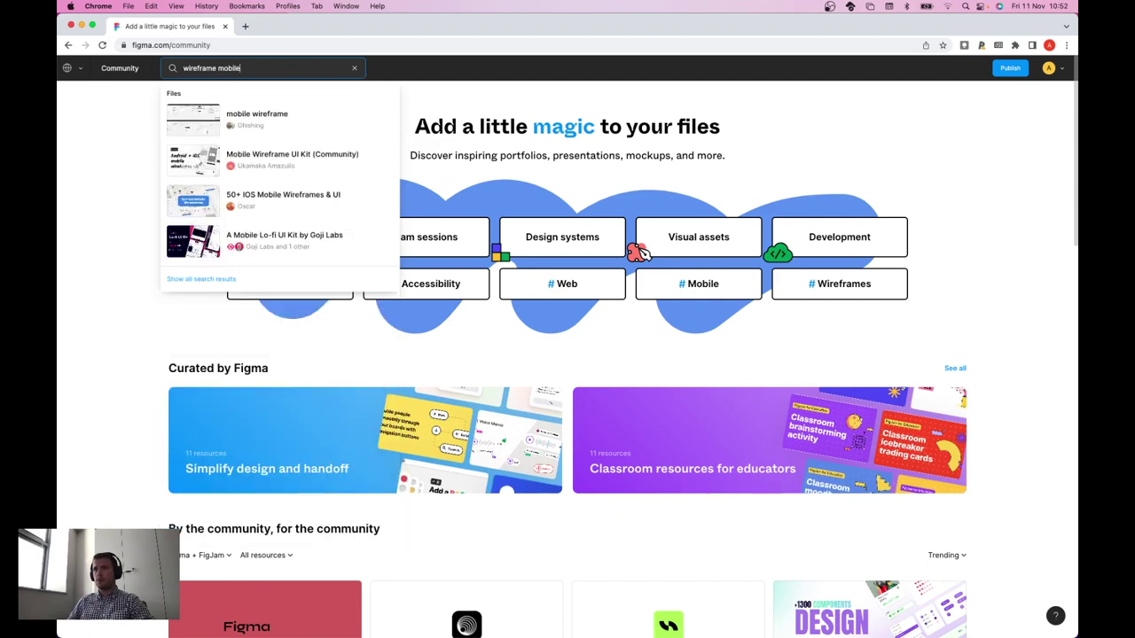
key("Return")
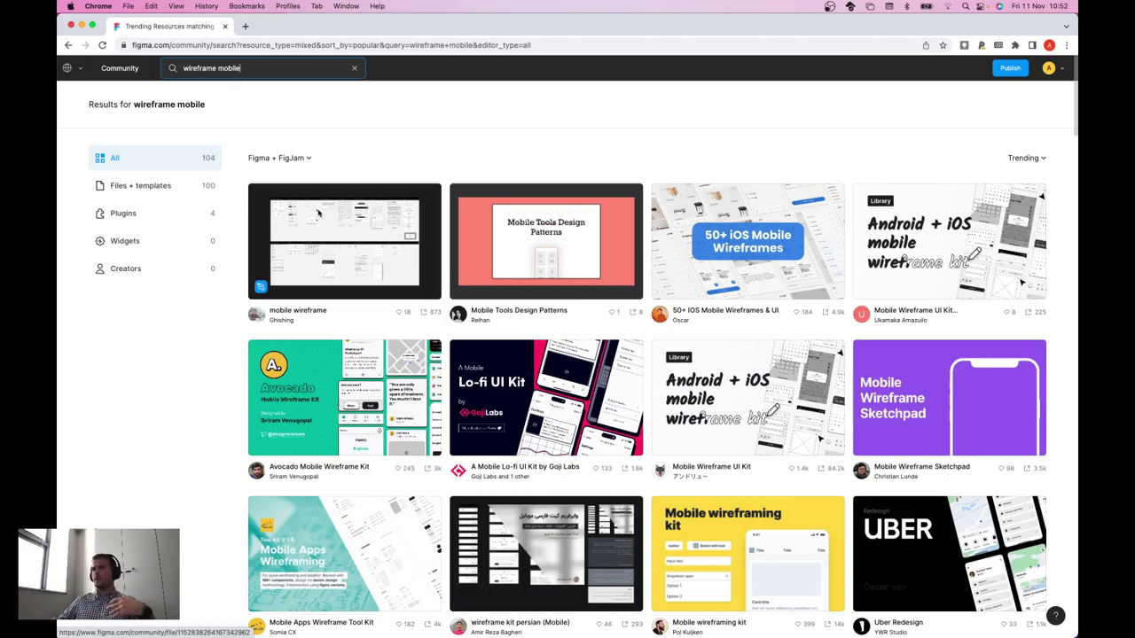
- Open the Mobile Wireframe UI Kit page from the search results
scroll(669, 380, "down", 3)
scroll(669, 379, "up", 3)
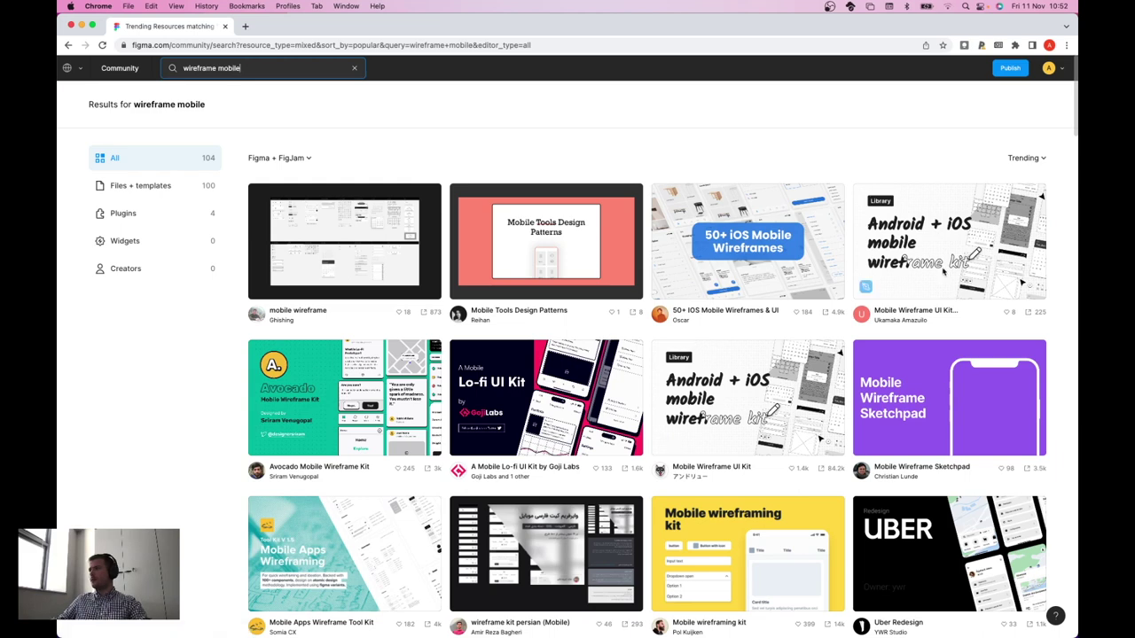
left_click(789, 373)
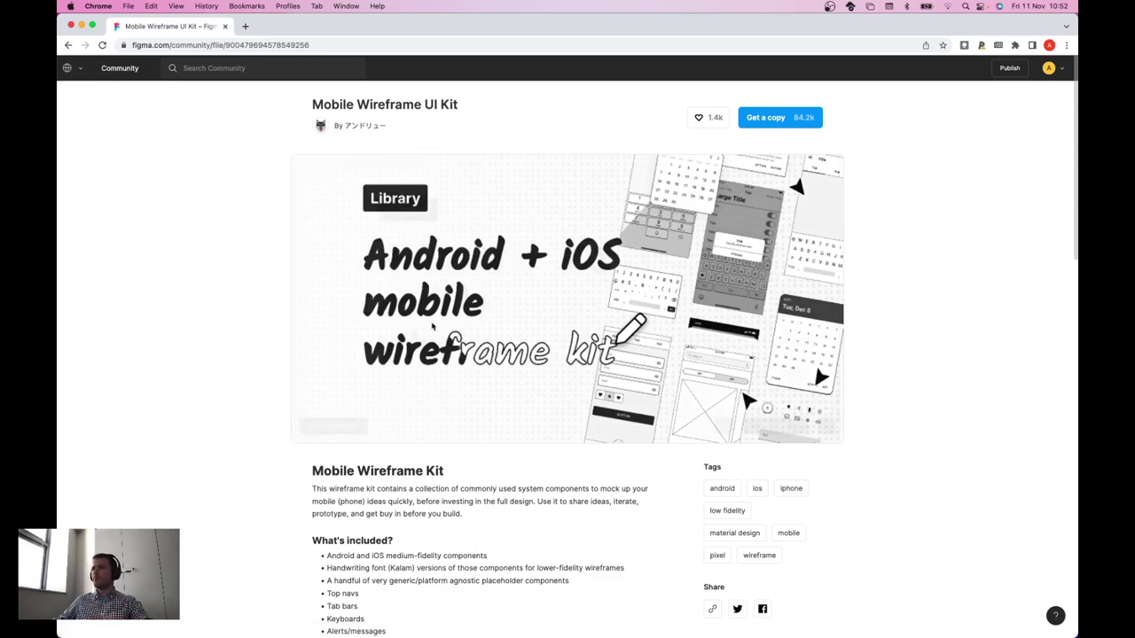
- Get a copy of the Mobile Wireframe UI Kit into your drafts
left_click(774, 119)
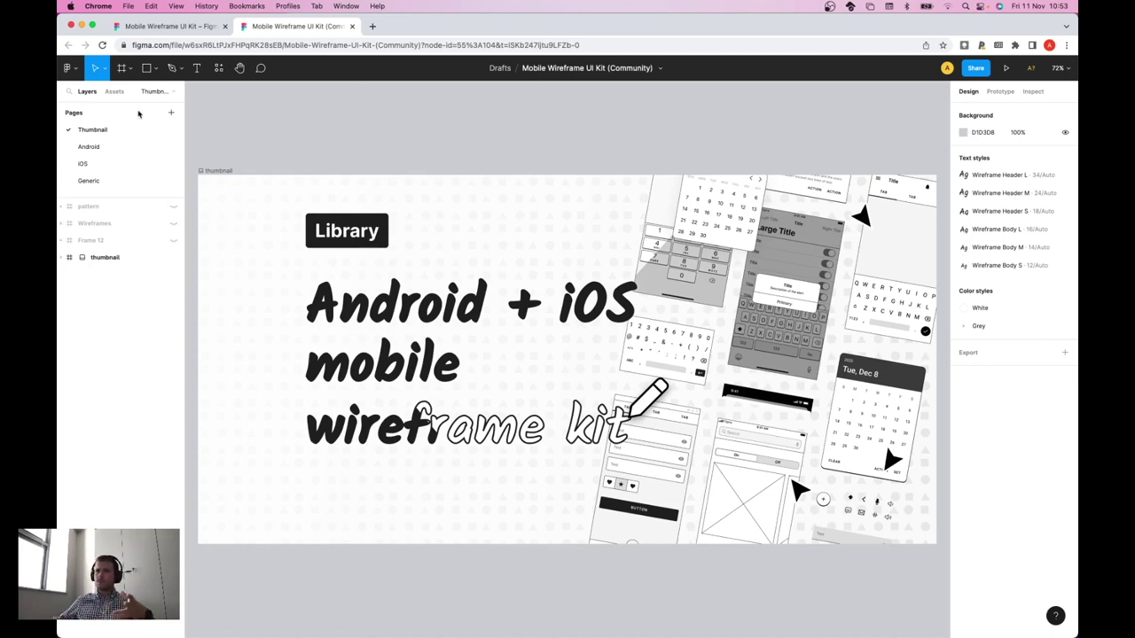
- Compare the kit's Android and iOS component pages, ending on the Android page
left_click(120, 148)
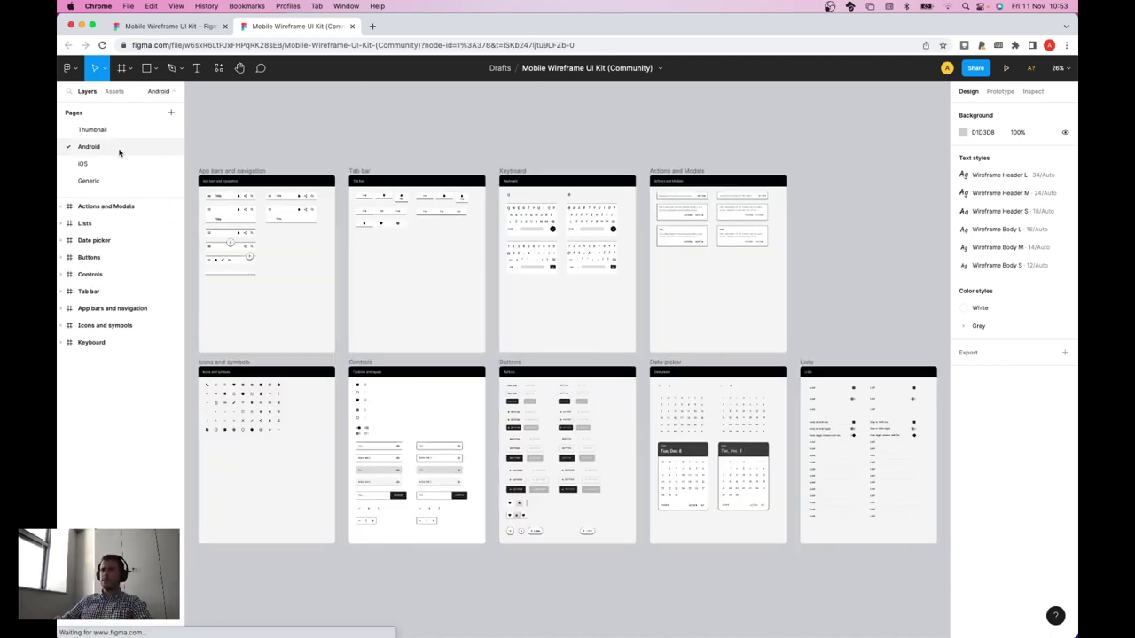
left_click(115, 165)
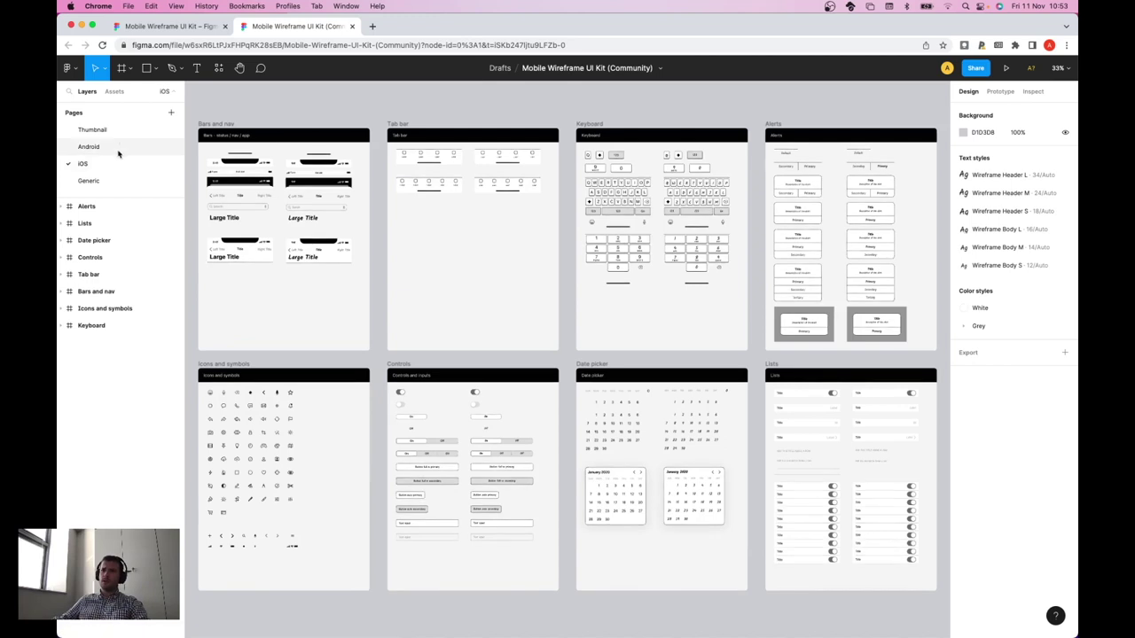
left_click(119, 149)
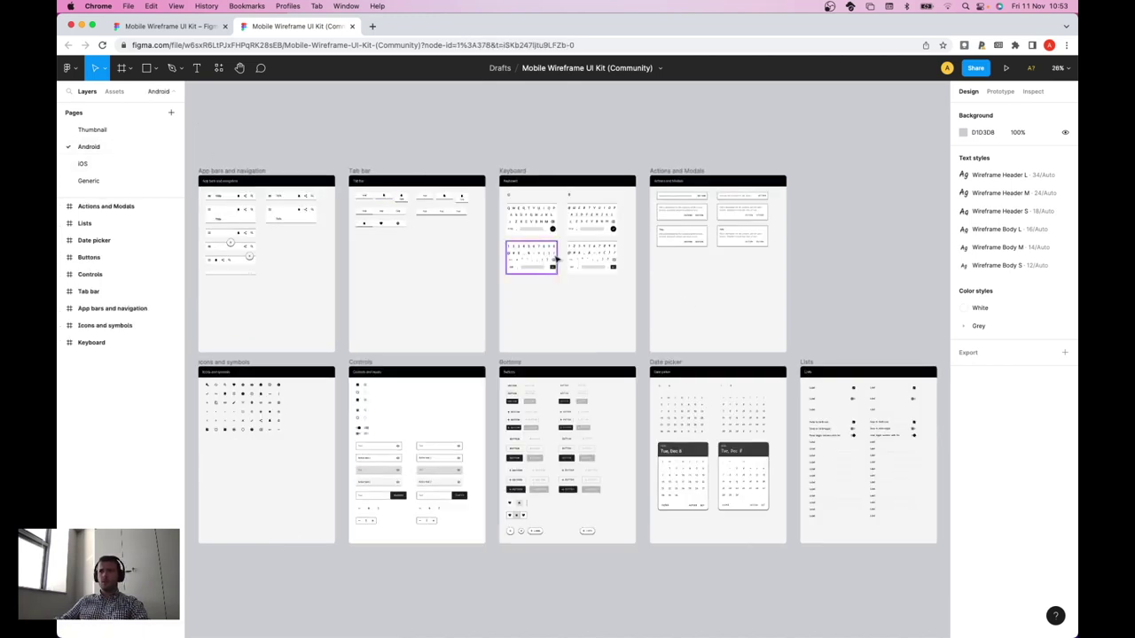
left_click(145, 162)
left_click(147, 151)
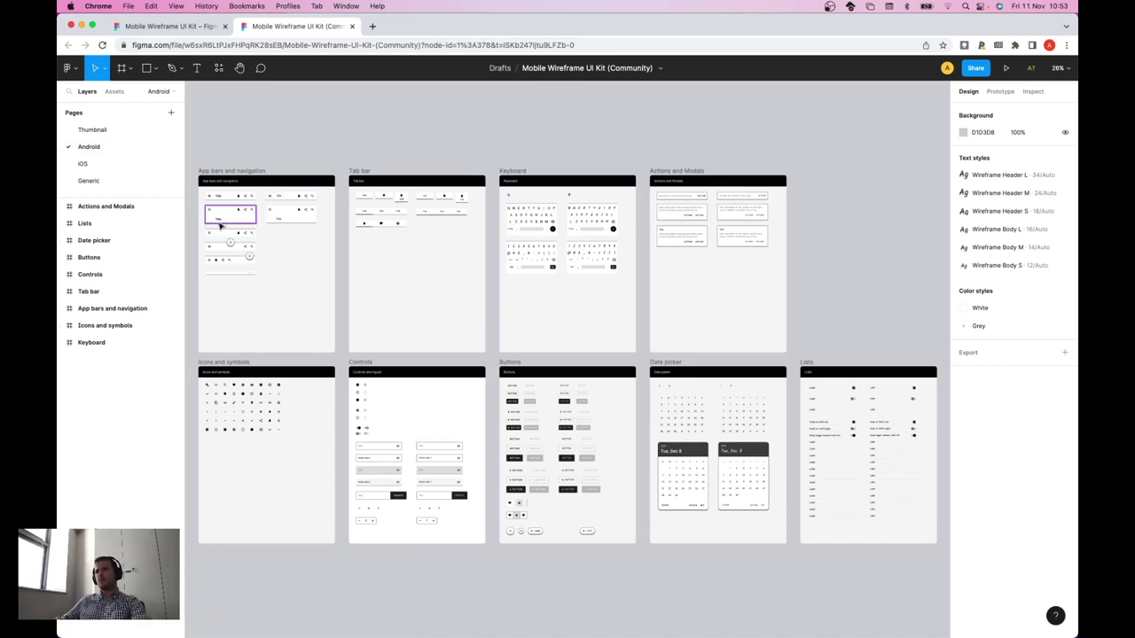
scroll(227, 185, "up", 5)
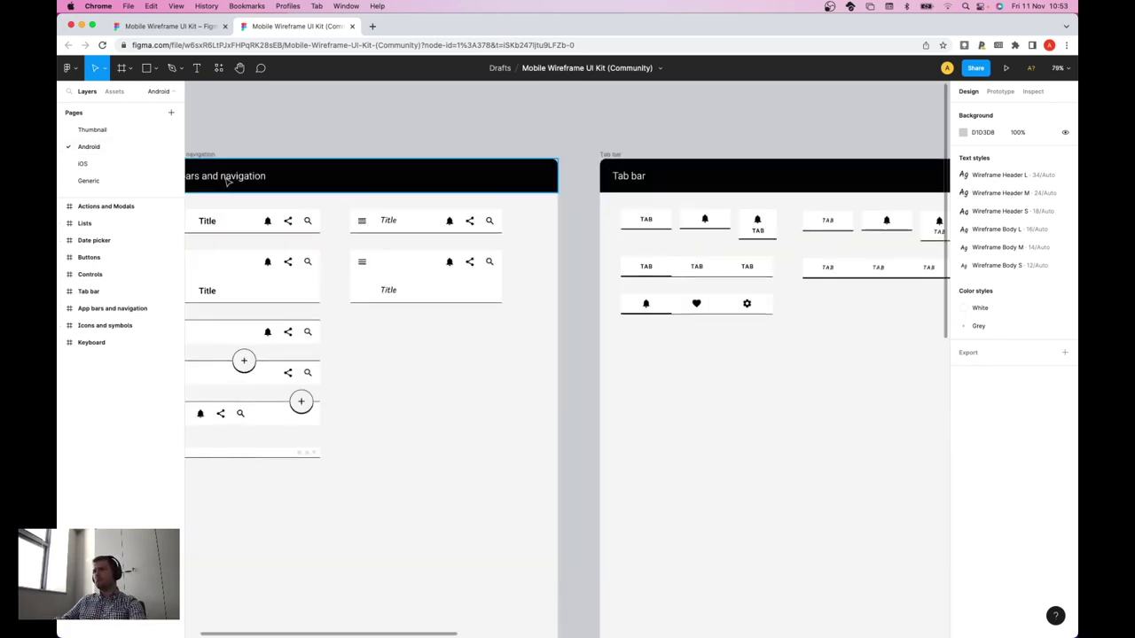
scroll(228, 182, "left", 2)
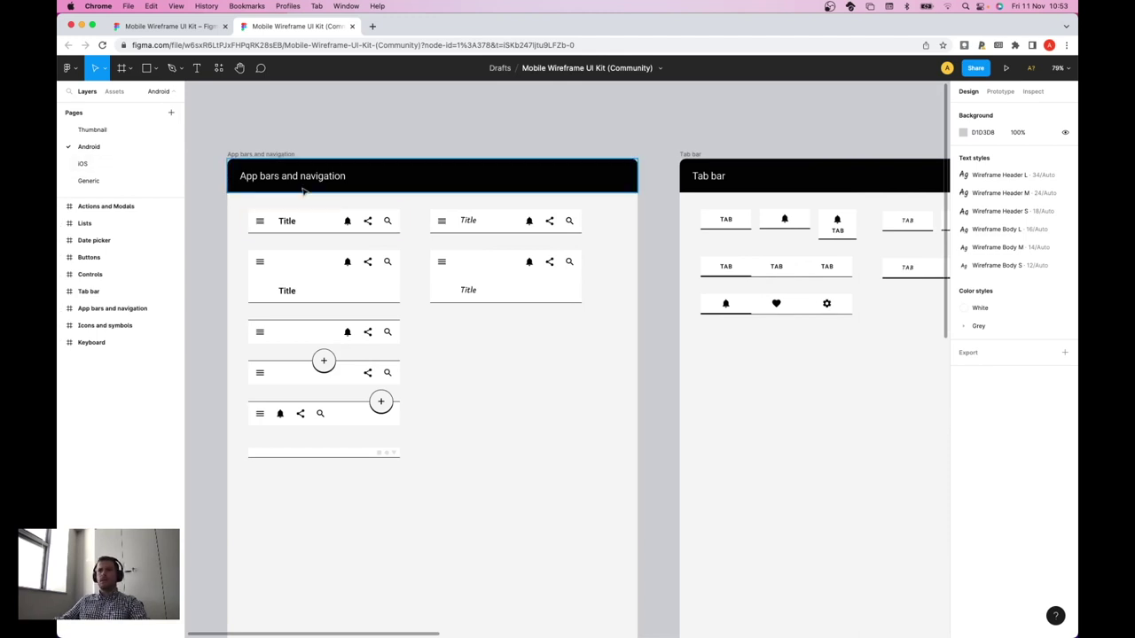
- Inspect the first app bar, the Date picker frame and the alphabetic keyboard components
left_click(301, 219)
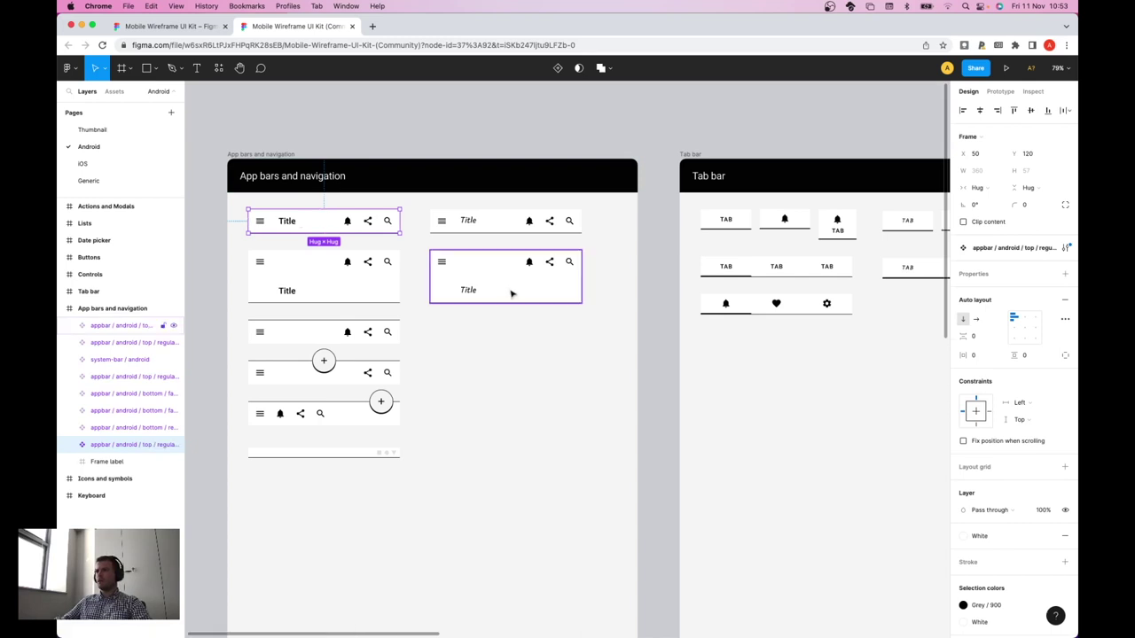
left_click(133, 241)
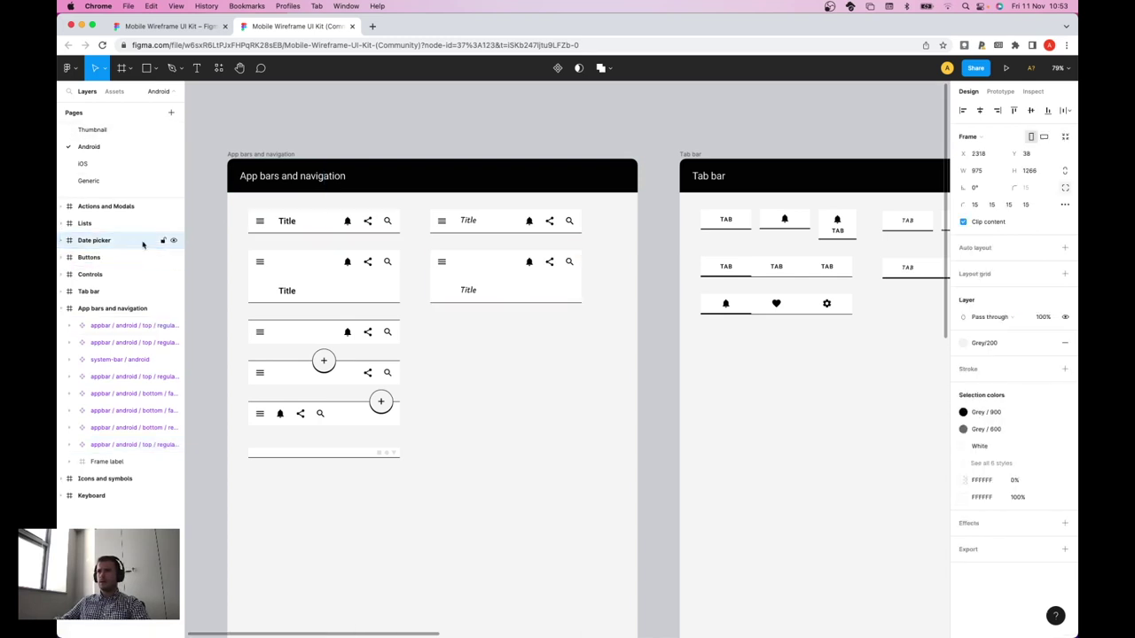
scroll(461, 289, "right", 15)
scroll(461, 290, "down", 3)
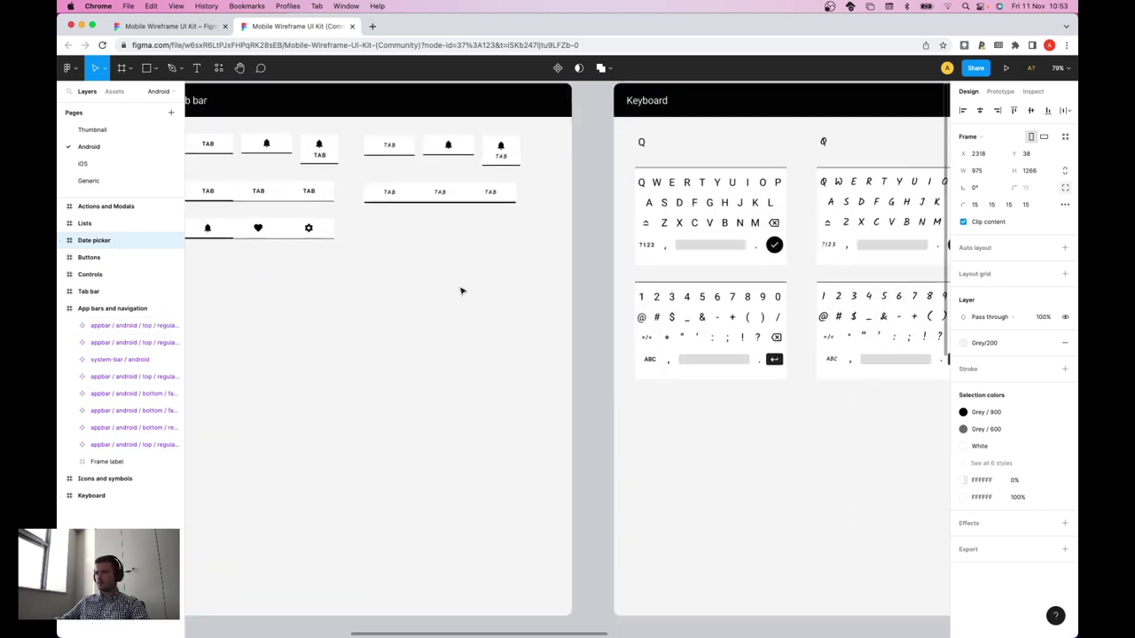
scroll(461, 290, "down", 2)
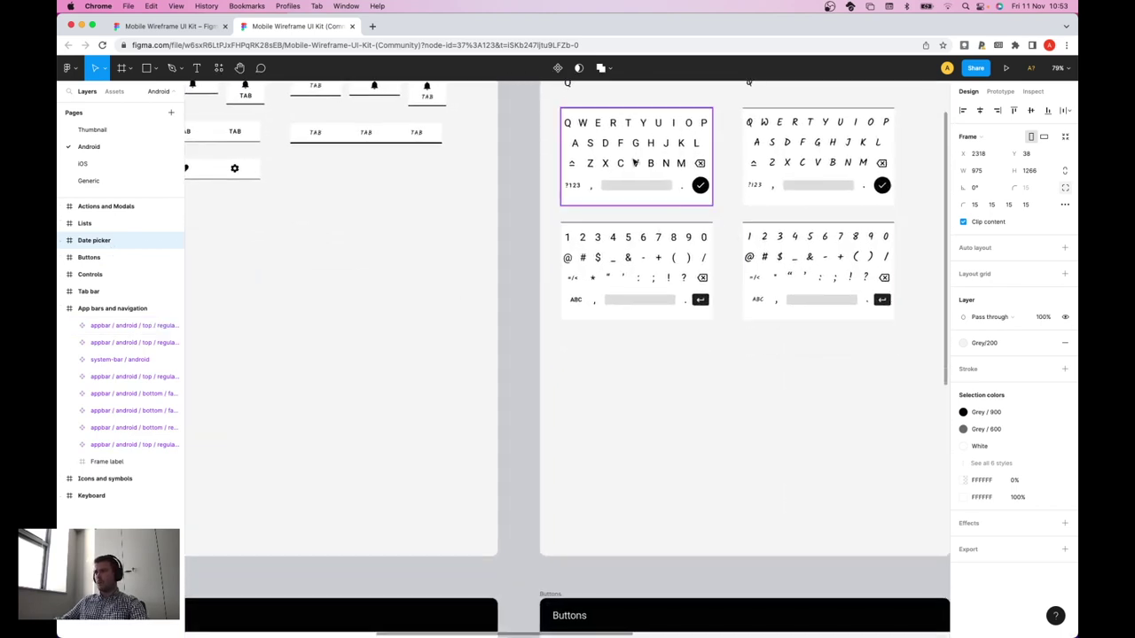
left_click(643, 133)
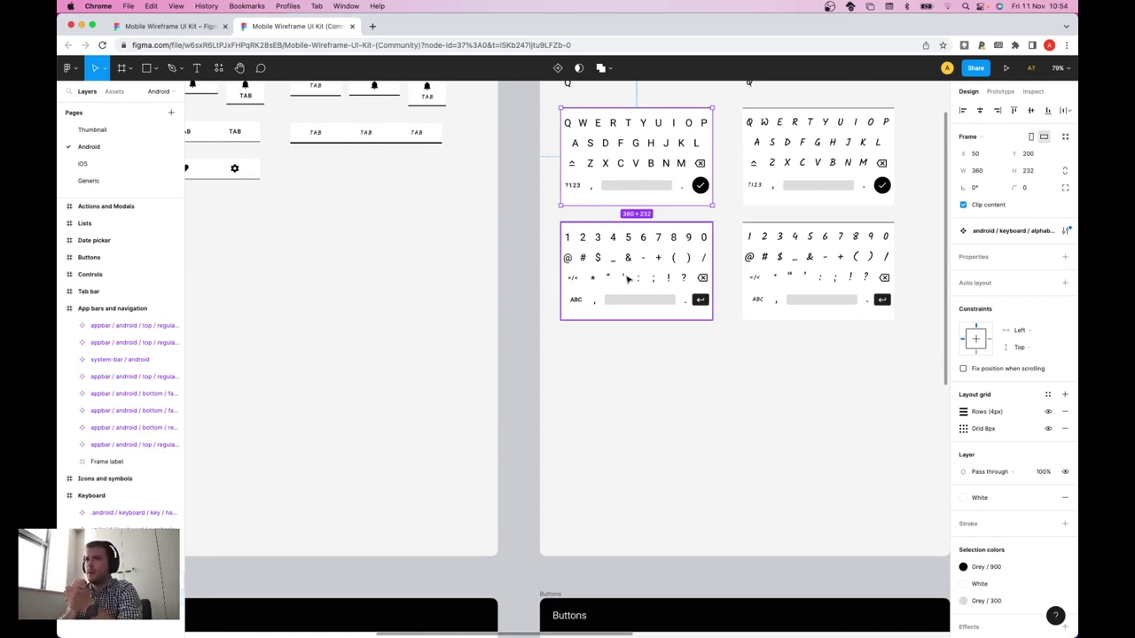
scroll(613, 374, "up", 5)
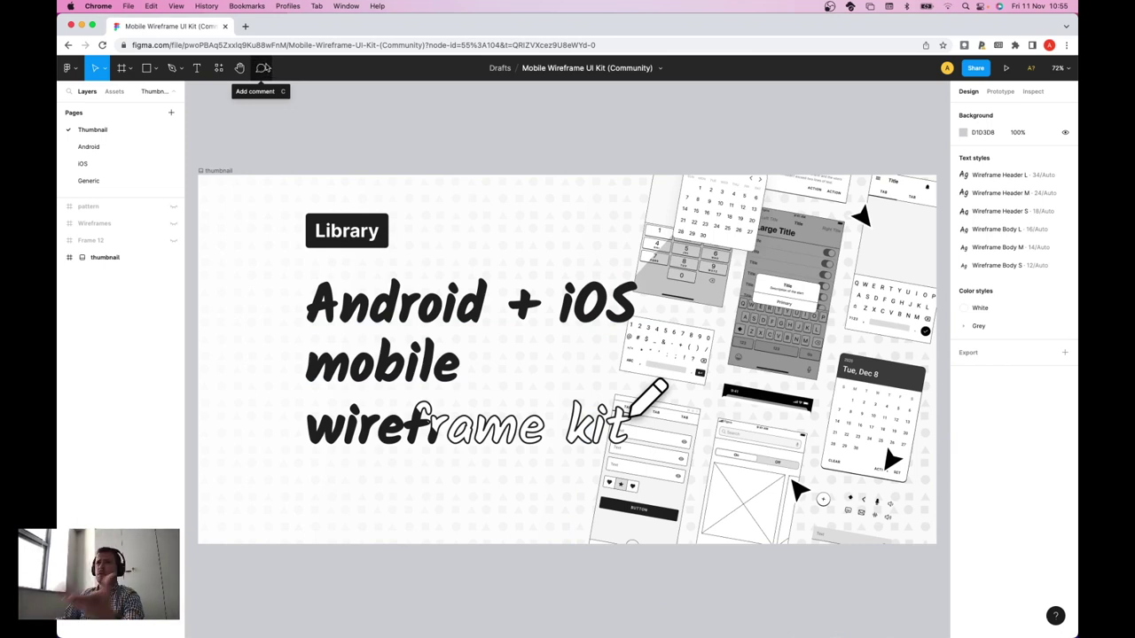
- Leave the file for the file browser and go to the Figma Community page
left_click(73, 71)
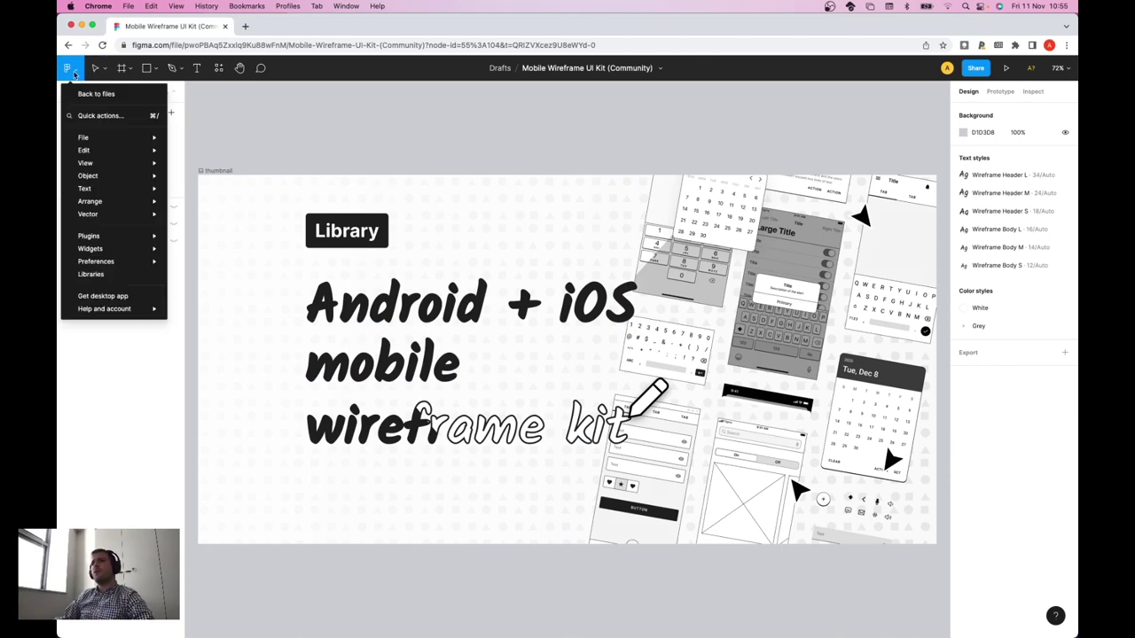
left_click(75, 74)
left_click(75, 75)
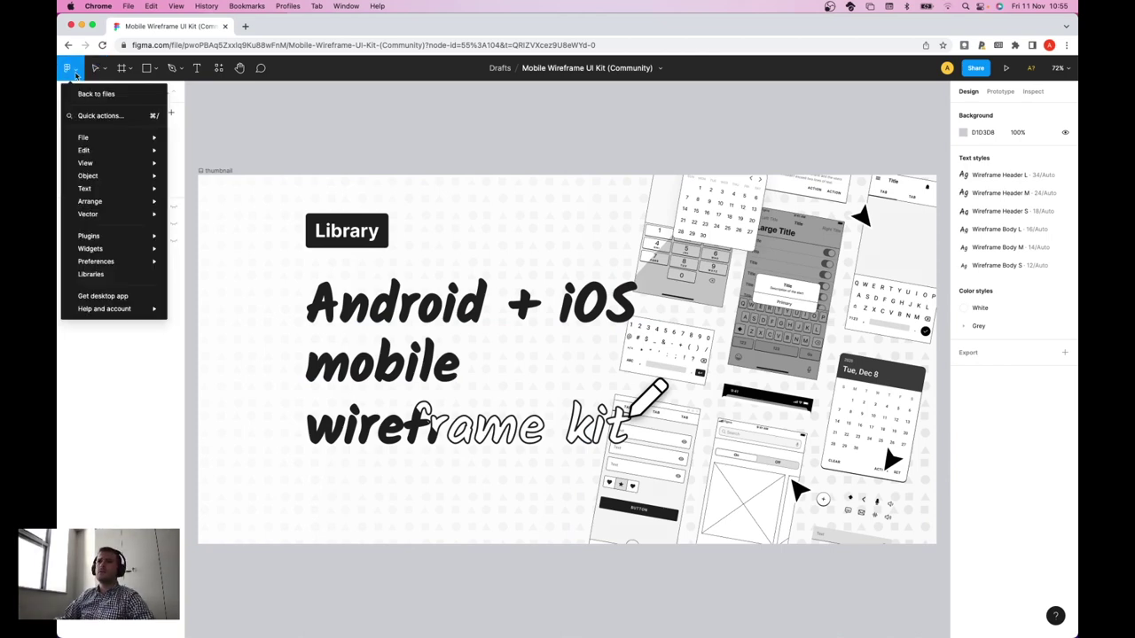
left_click(97, 94)
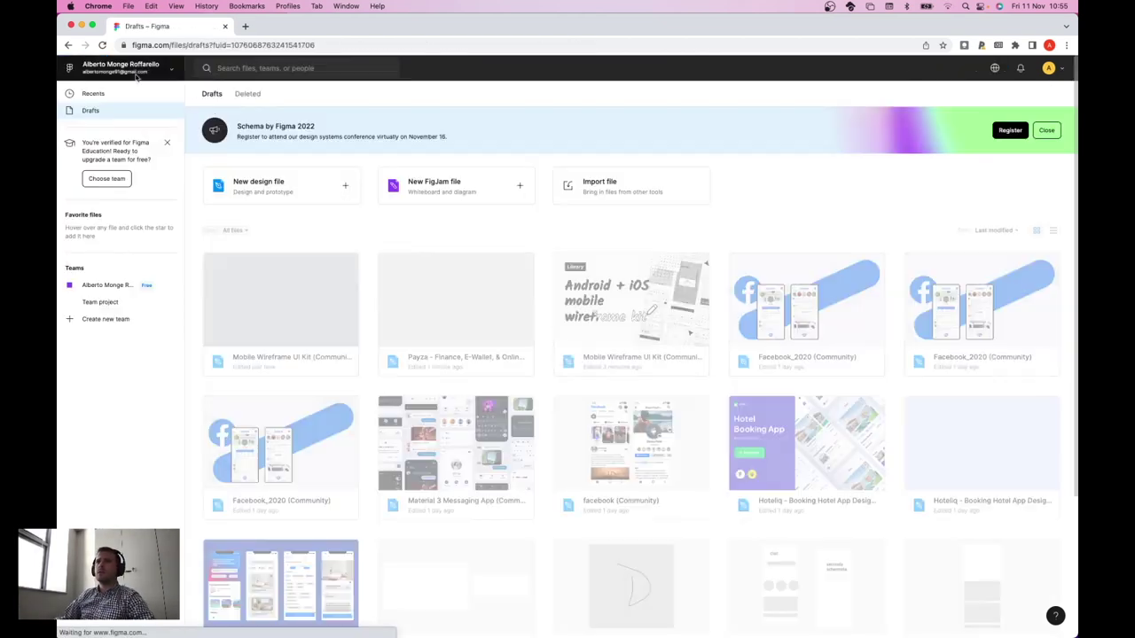
left_click(135, 76)
left_click(124, 147)
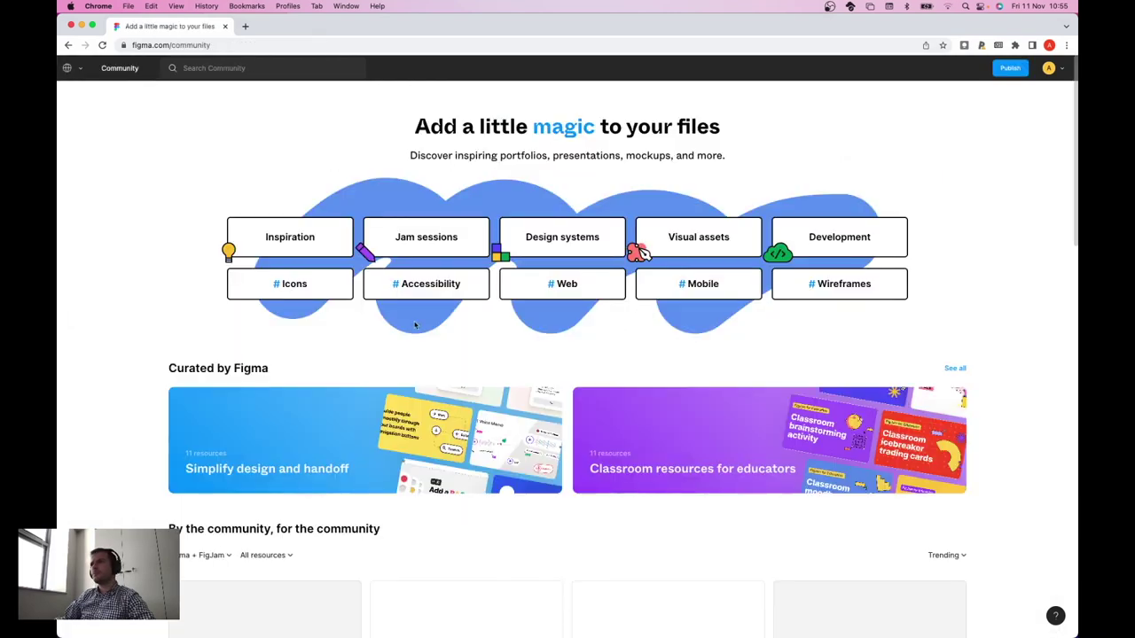
- Scroll down the Community grid and open the iOS 16 UI Kit page
scroll(512, 390, "down", 4)
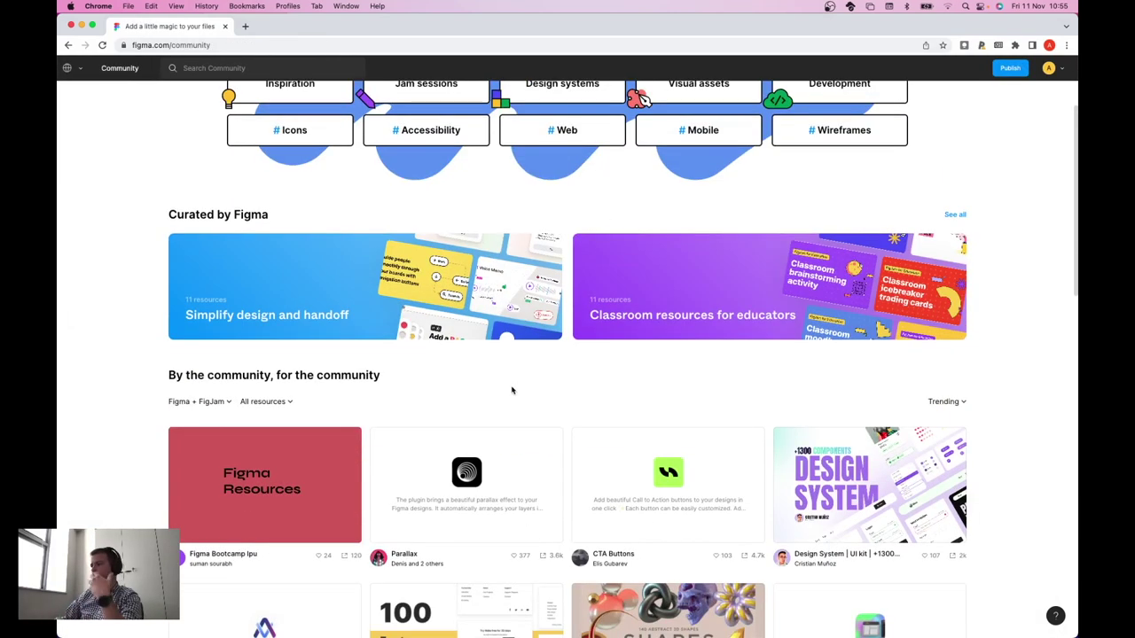
scroll(511, 390, "down", 5)
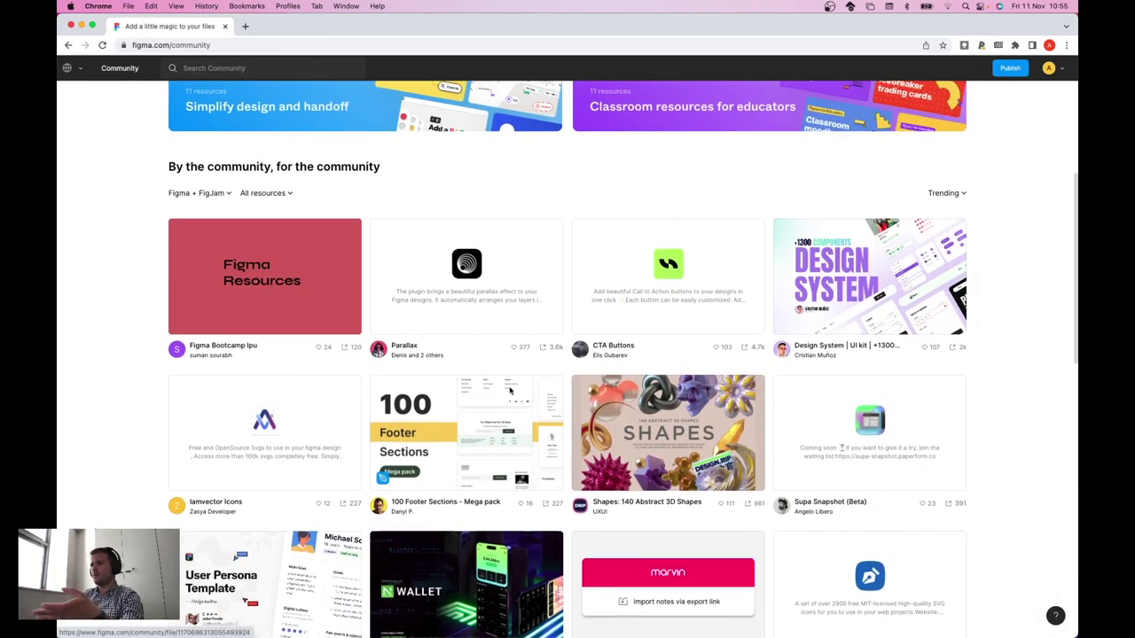
scroll(510, 390, "down", 4)
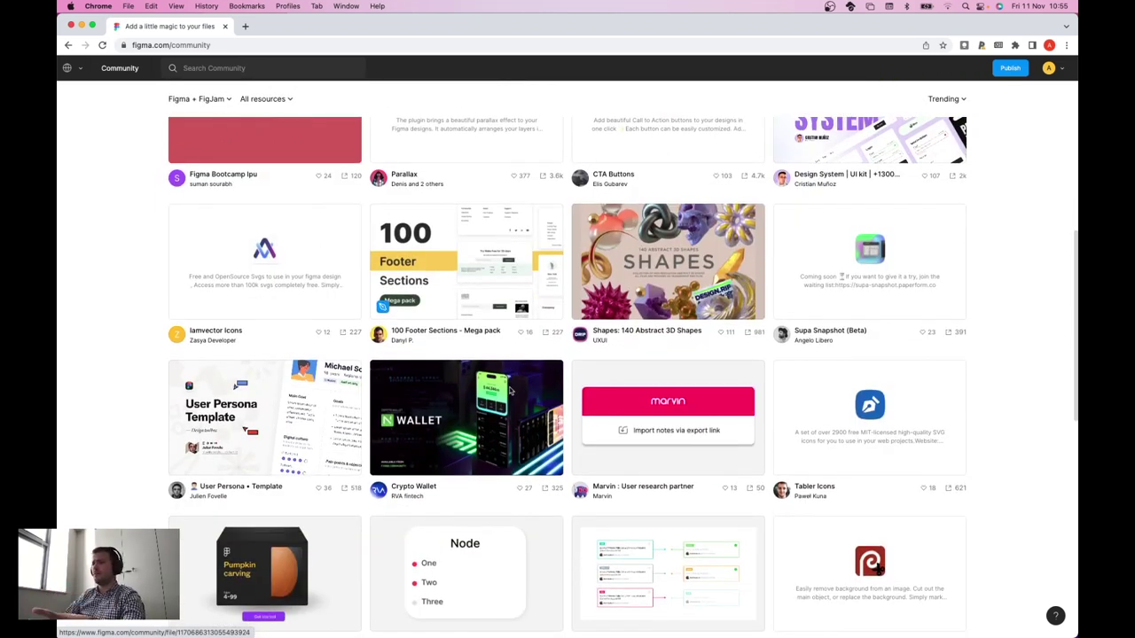
scroll(510, 390, "down", 7)
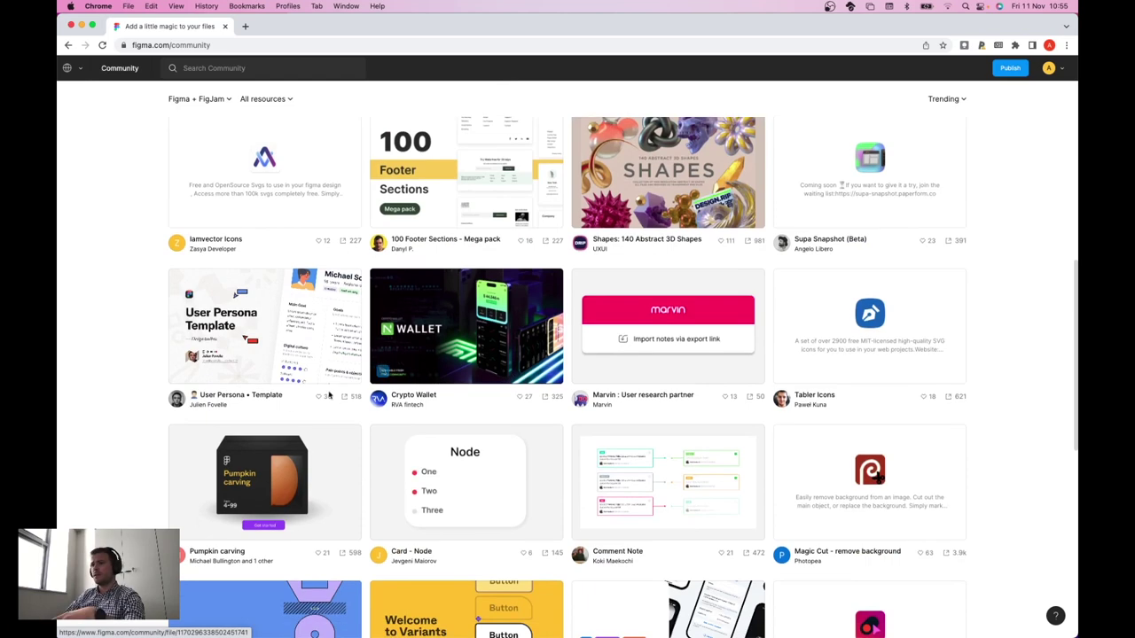
scroll(301, 403, "down", 4)
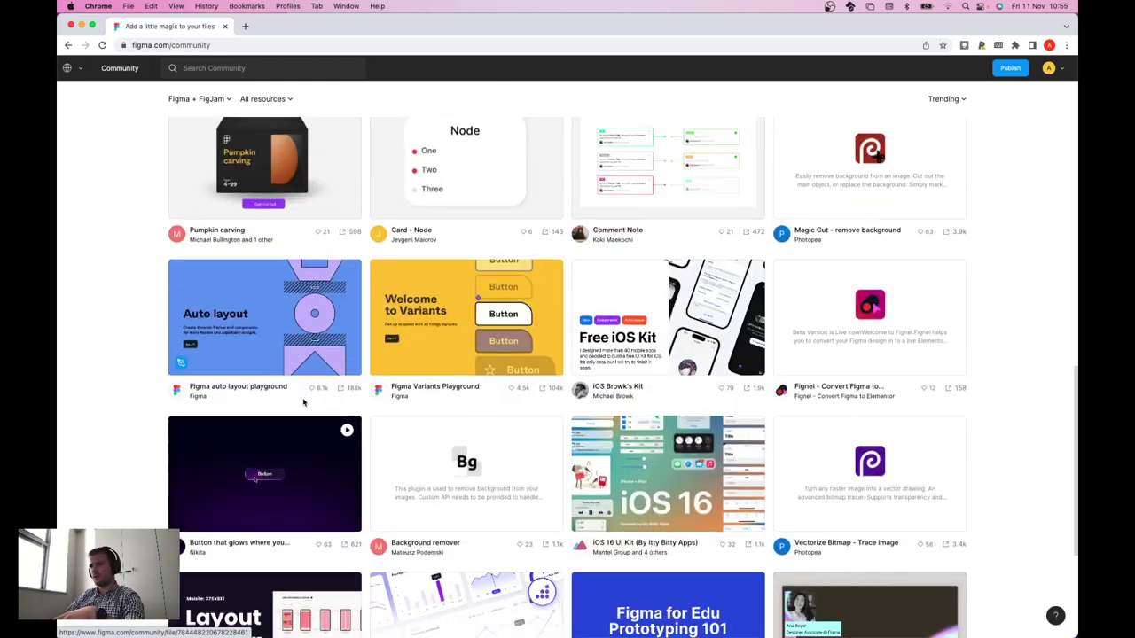
scroll(302, 402, "down", 2)
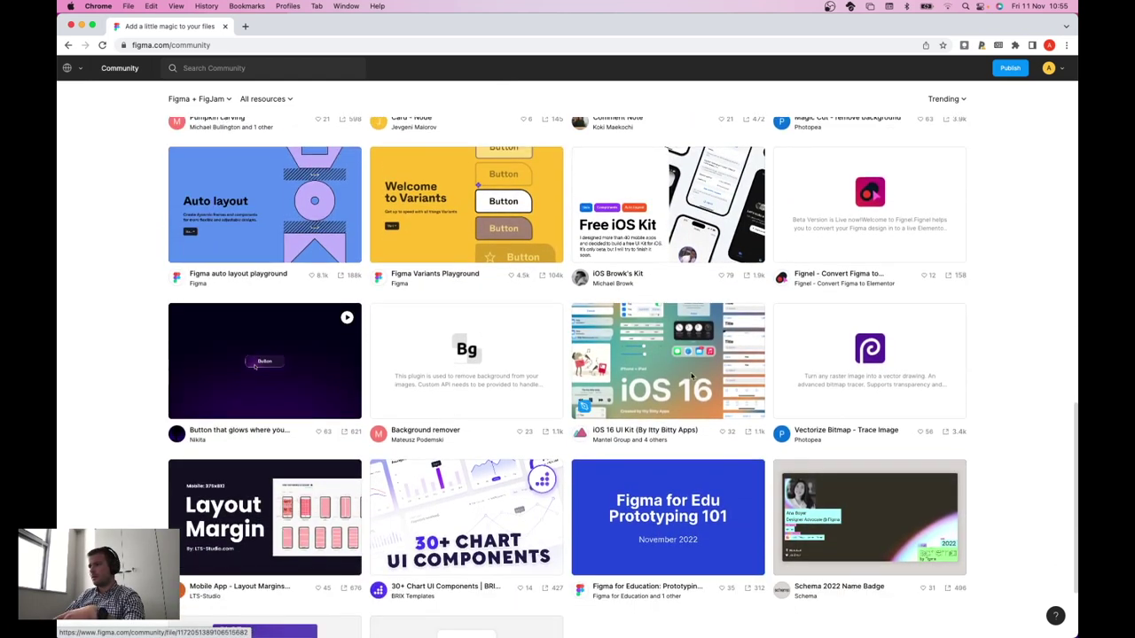
left_click(689, 374)
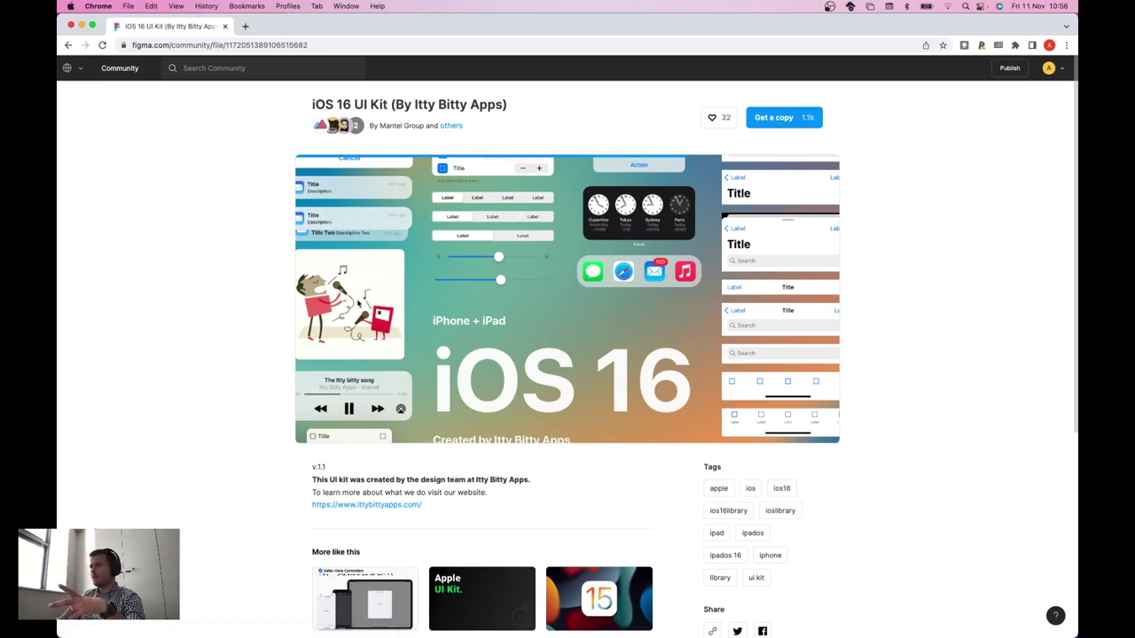
- Load the iOS 16 UI Kit's interactive preview, then go back to Recently viewed files
left_click(620, 264)
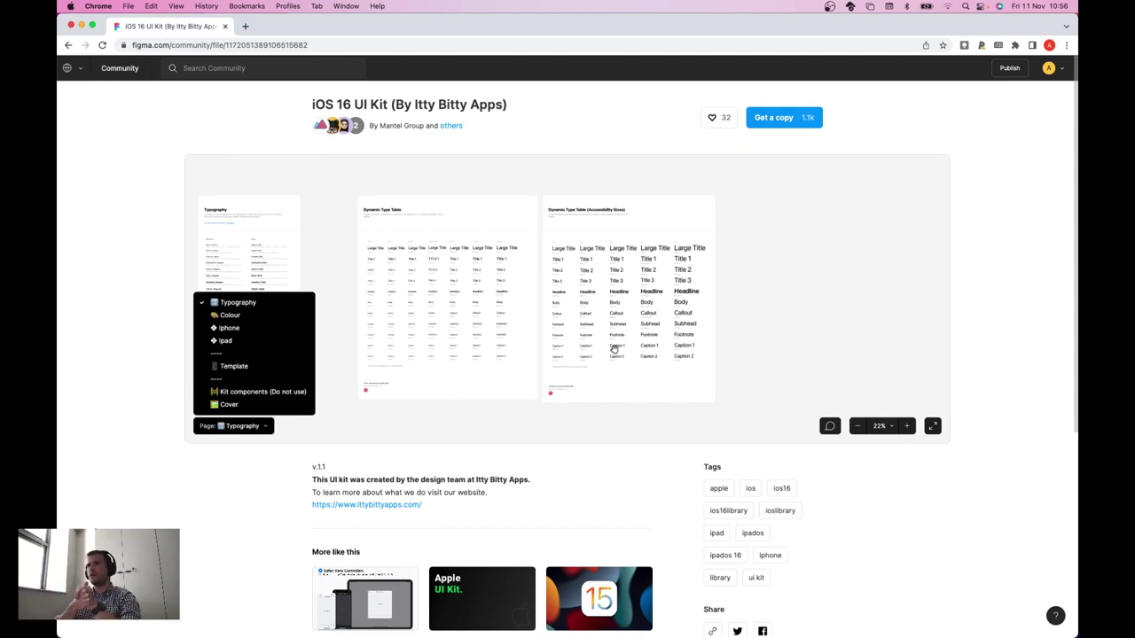
left_click(80, 68)
left_click(138, 130)
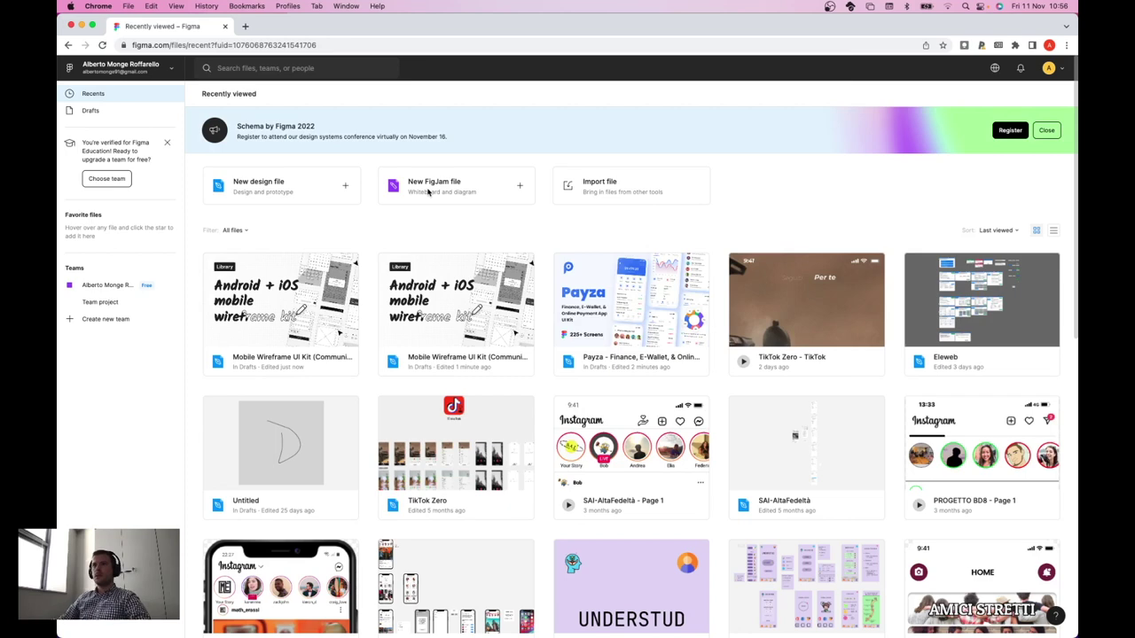
scroll(559, 290, "down", 2)
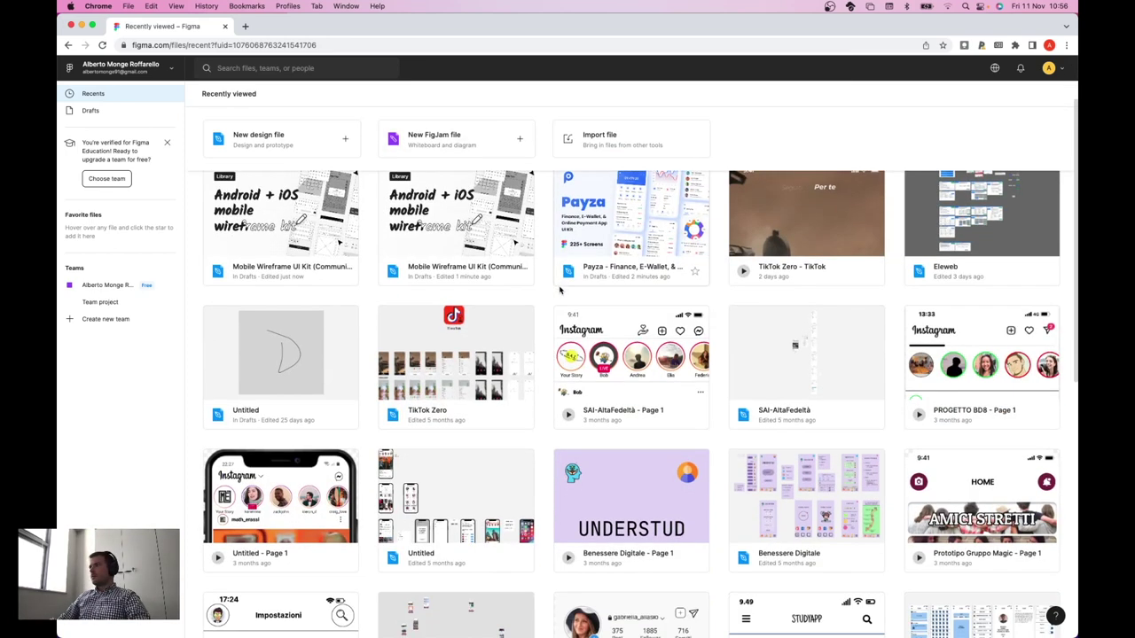